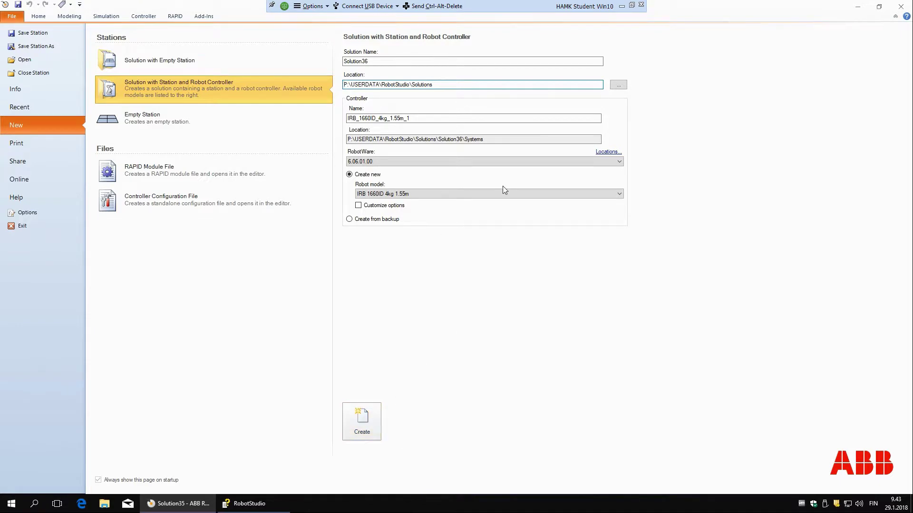
Step: Create solution Solution36 with a station and controller for the IRB 1660ID 4kg 1.55m, RobotWare 6.06.01.00, without saving the open station
left_click(367, 430)
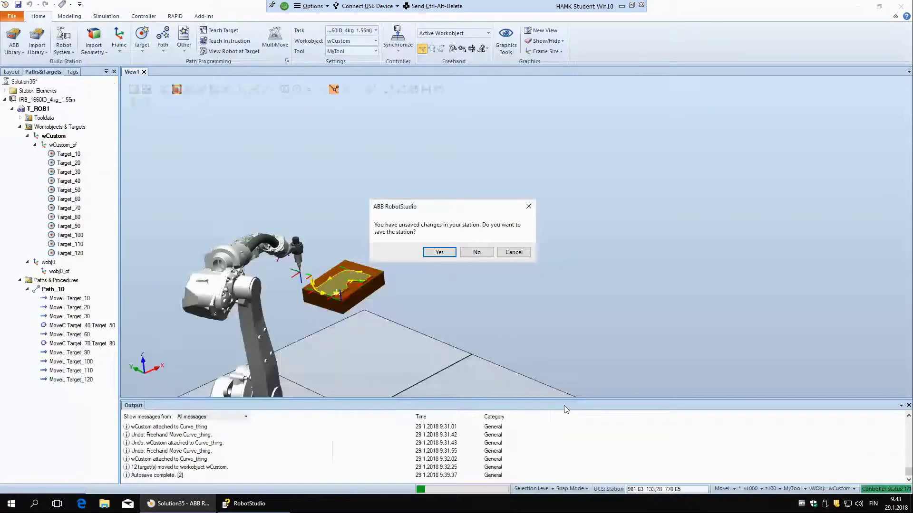
left_click(487, 253)
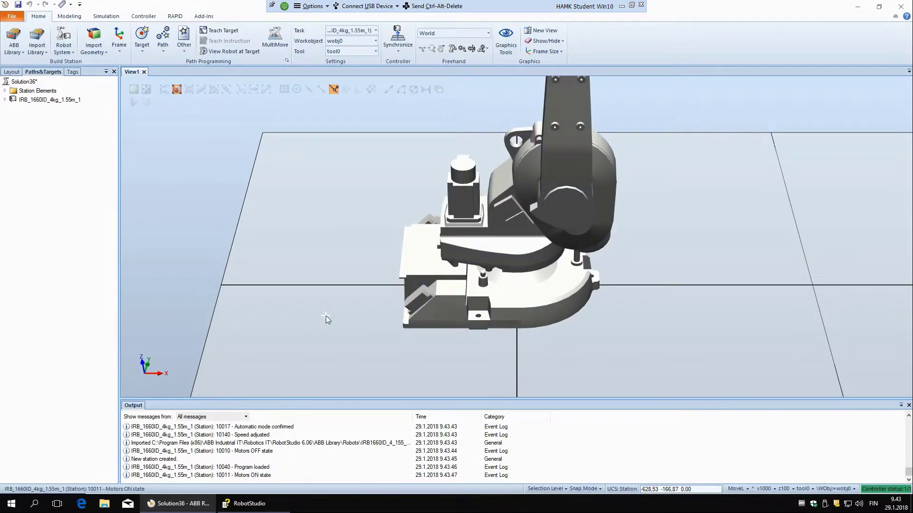
scroll(326, 316, "down", 5)
scroll(483, 237, "up", 2)
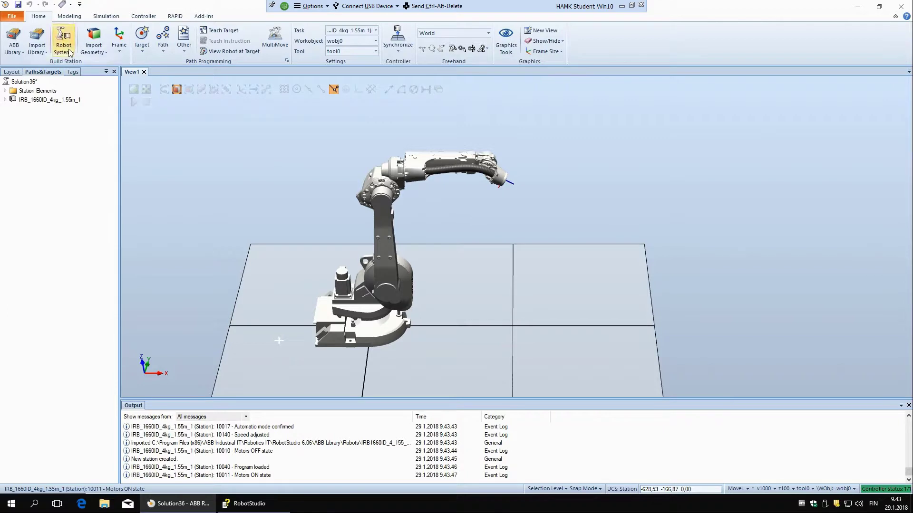
Step: Import the myTool training object from the equipment library into the station
left_click(41, 56)
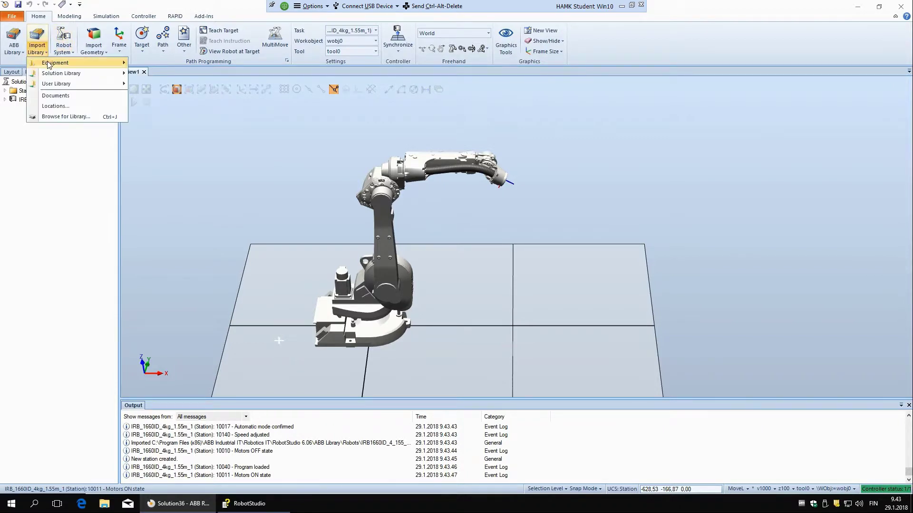
mouse_move(63, 74)
scroll(293, 189, "down", 6)
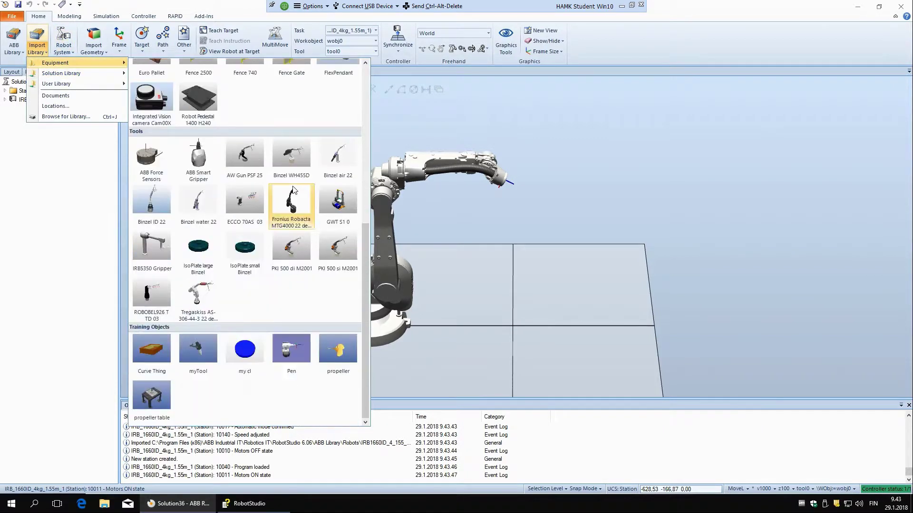
scroll(294, 189, "up", 5)
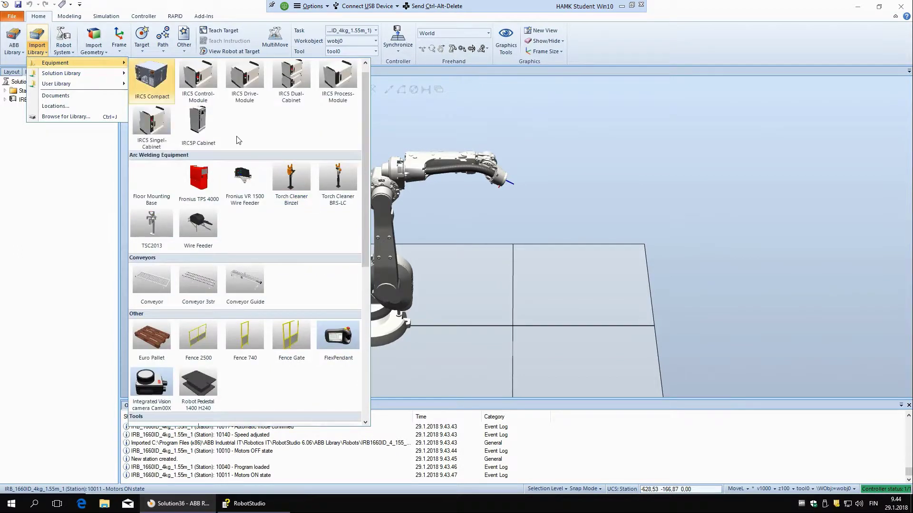
scroll(305, 266, "down", 5)
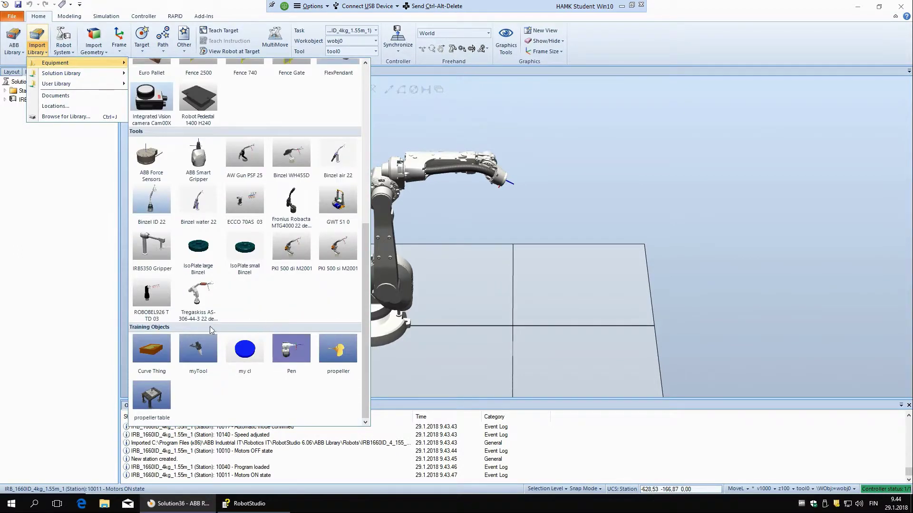
left_click(210, 355)
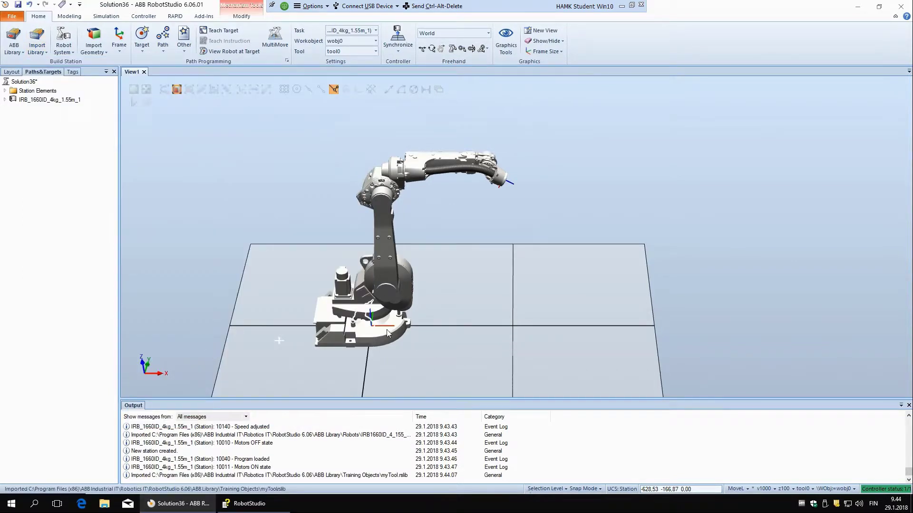
Step: Attach MyTool to the IRB1660ID_4_155__03 robot and update the tool's position
left_click(12, 72)
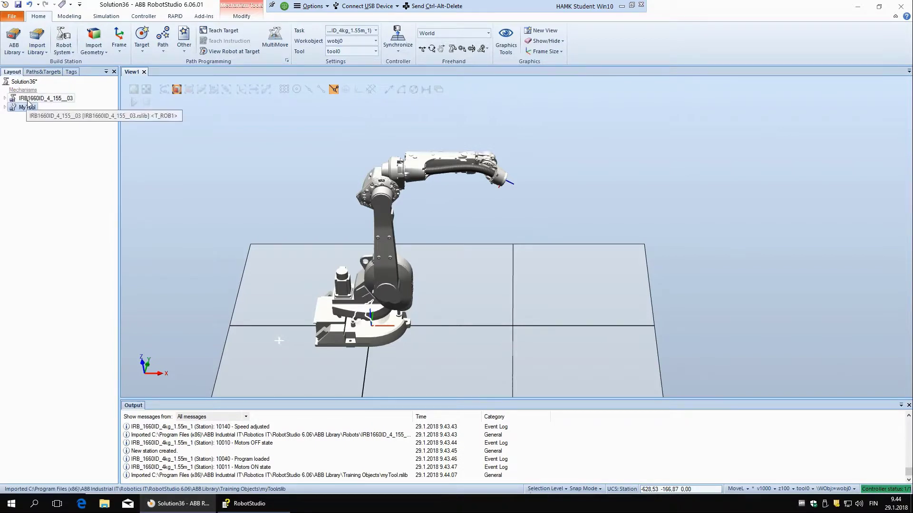
left_click_drag(29, 107, 29, 98)
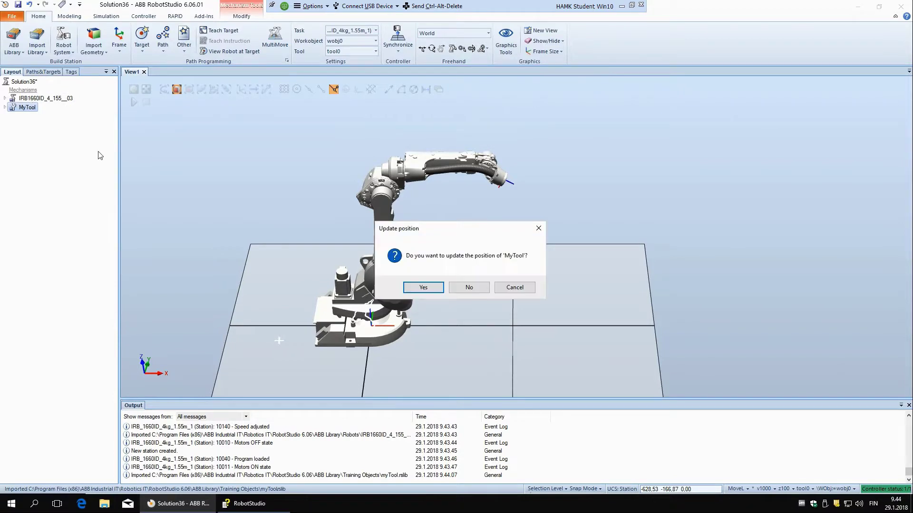
left_click(423, 287)
Step: Detach MyTool from the robot without restoring its position
right_click(30, 108)
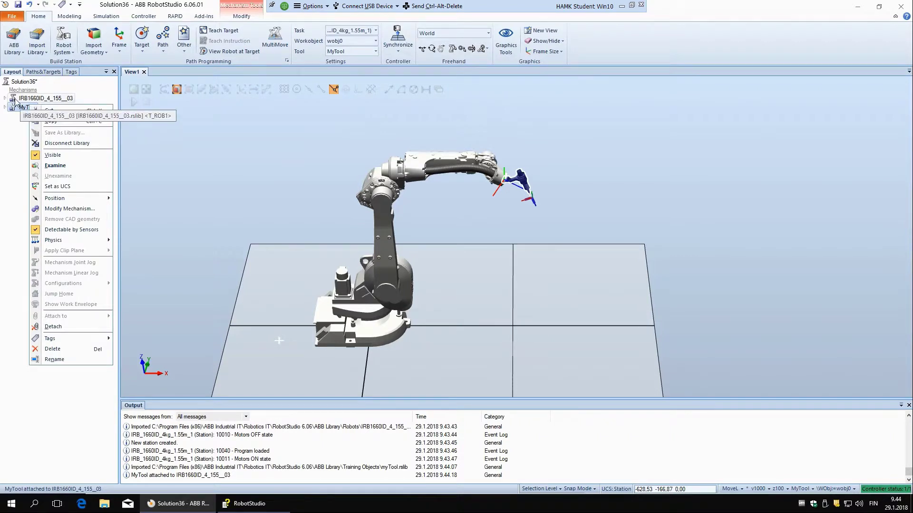
left_click(21, 107)
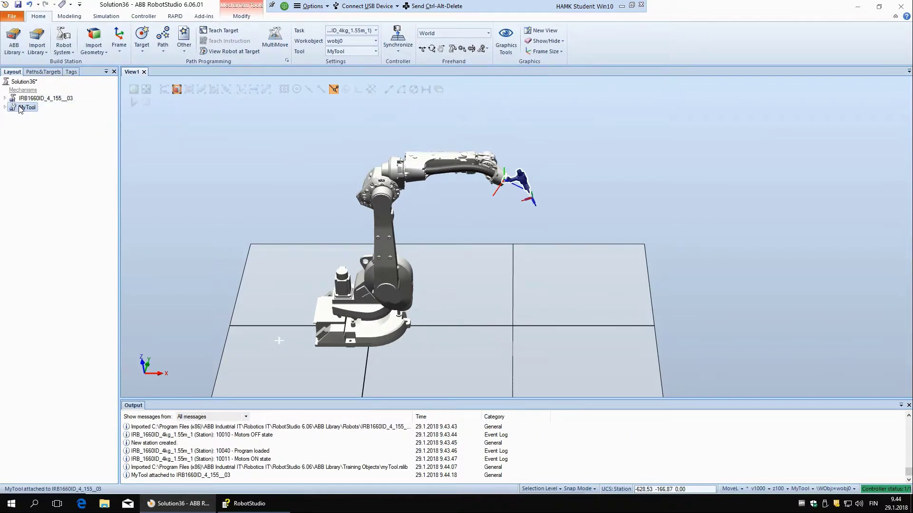
right_click(19, 107)
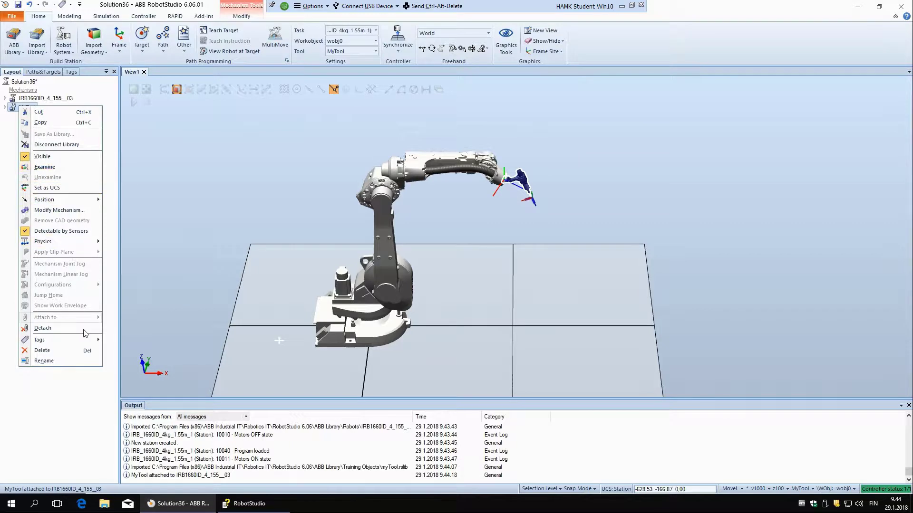
left_click(54, 328)
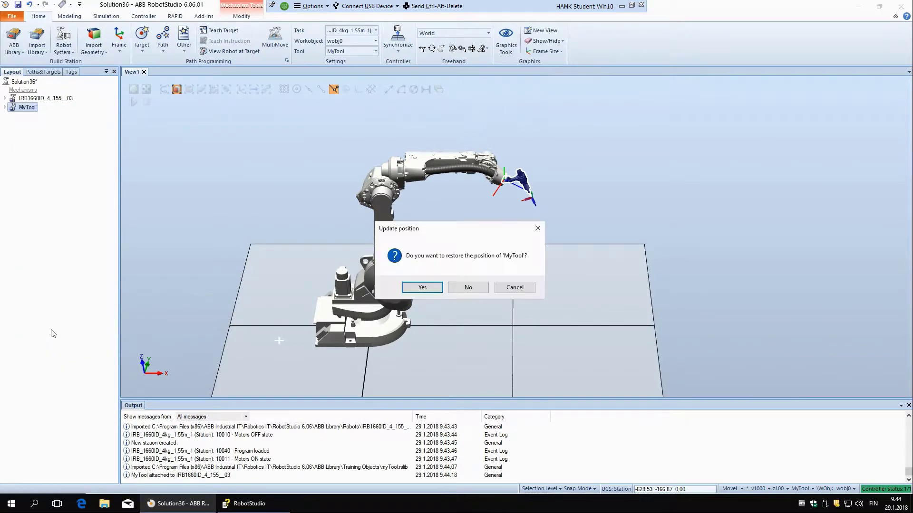
left_click(474, 289)
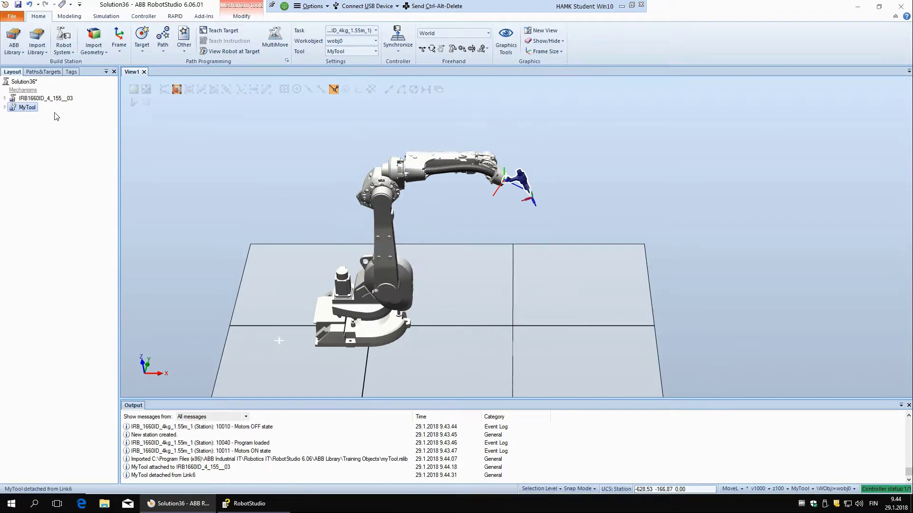
Step: Attach MyTool to IRB1660ID_4_155__03 T_ROB1 again, updating the tool's position
right_click(27, 107)
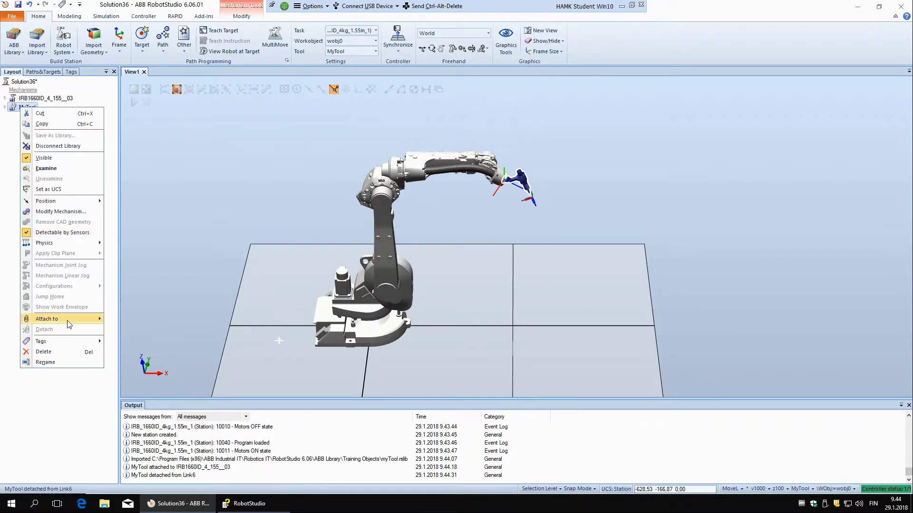
mouse_move(72, 319)
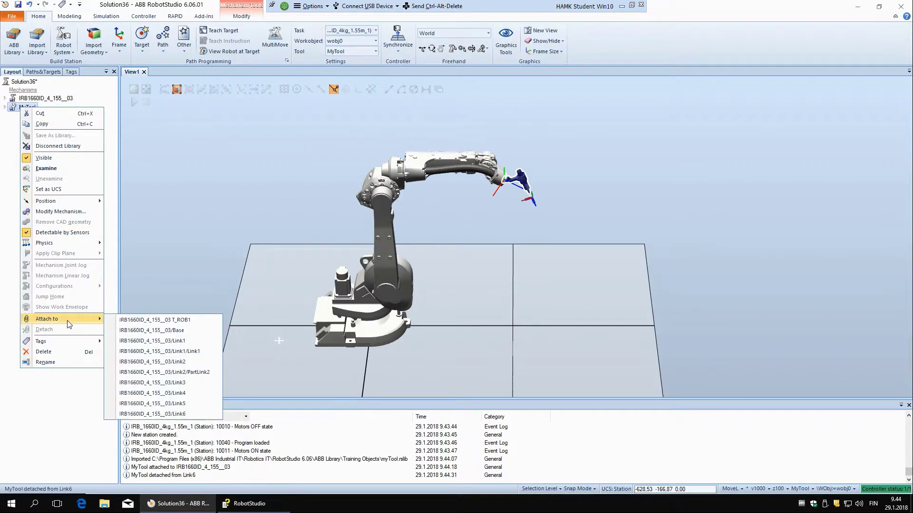
left_click(190, 319)
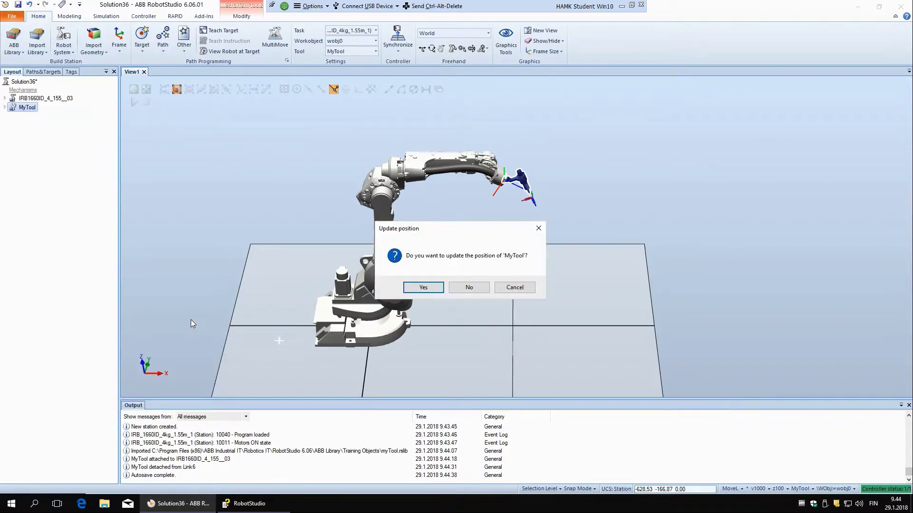
left_click(429, 288)
left_click(498, 288)
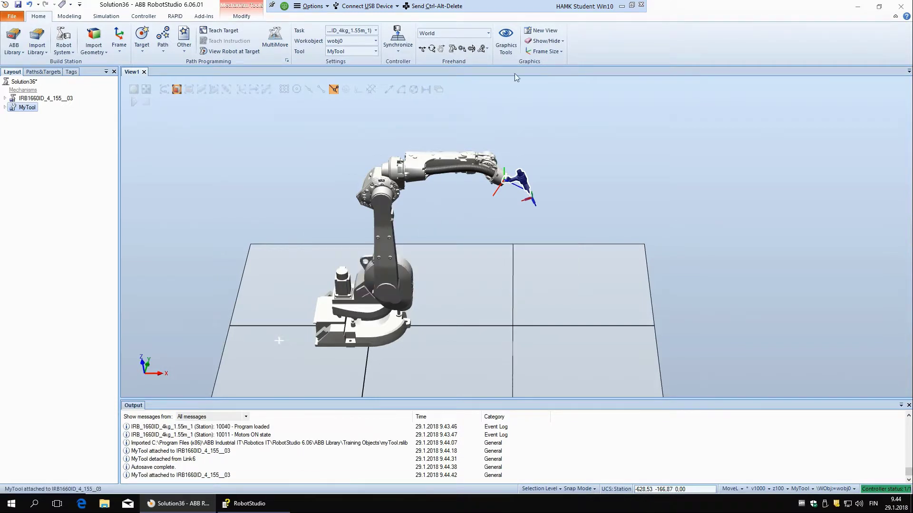
Step: Try freehand joint jogging on the robot's lower arm
left_click(452, 49)
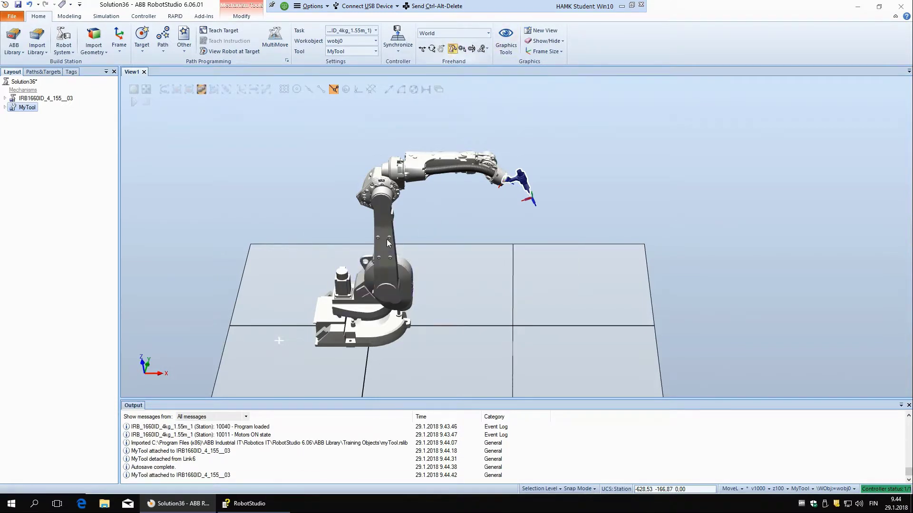
left_click_drag(388, 244, 452, 255)
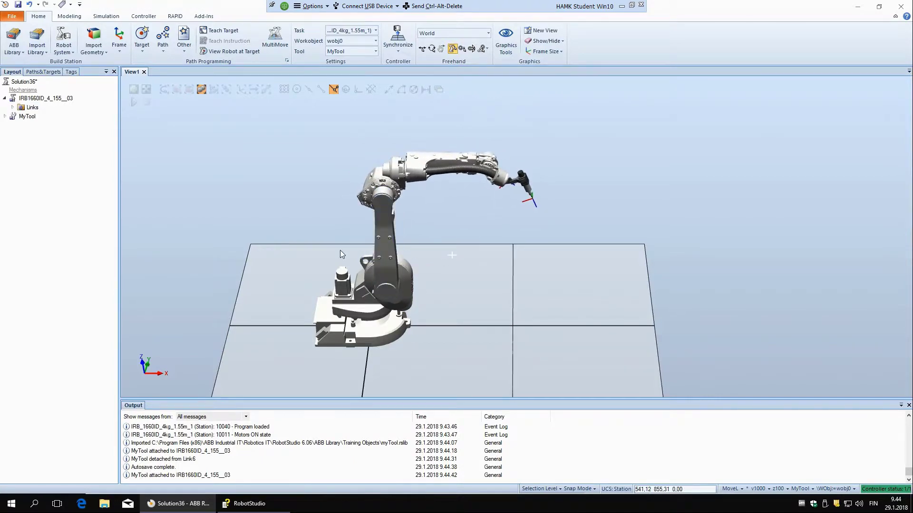
Step: Open the robot's Mechanism Joint Jog, rotate joint 1 and jog joints 2 to 6 to about 90.8, -20.3, -72.3, -54.4 and 26.7 degrees
right_click(65, 100)
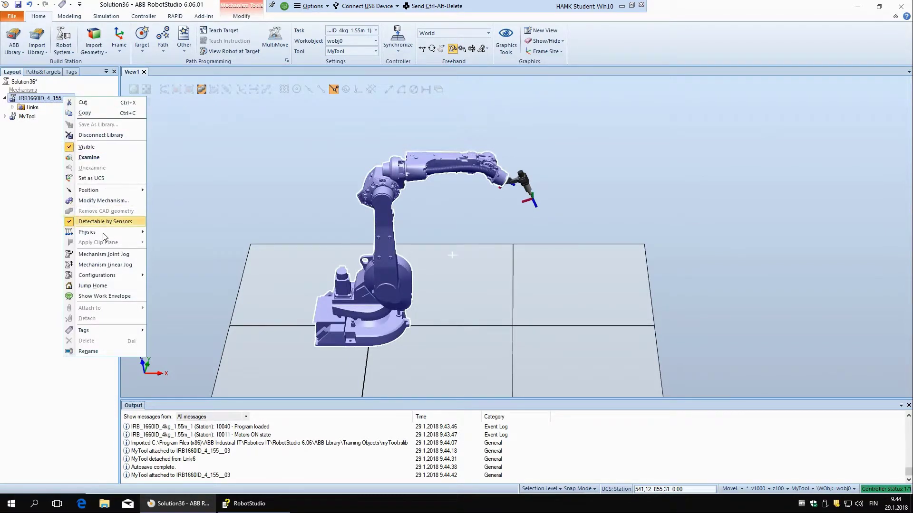
left_click(125, 256)
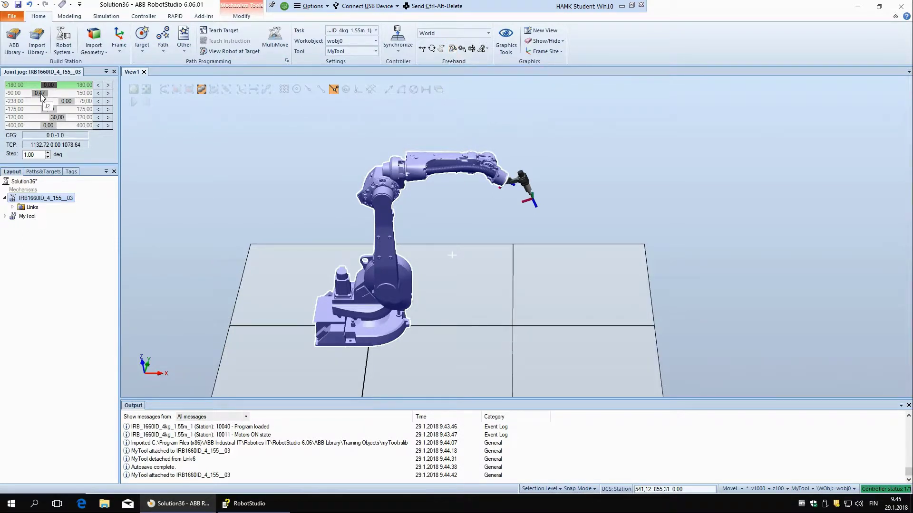
mouse_move(42, 97)
left_mouse_down()
mouse_move(67, 98)
mouse_move(46, 100)
left_mouse_up()
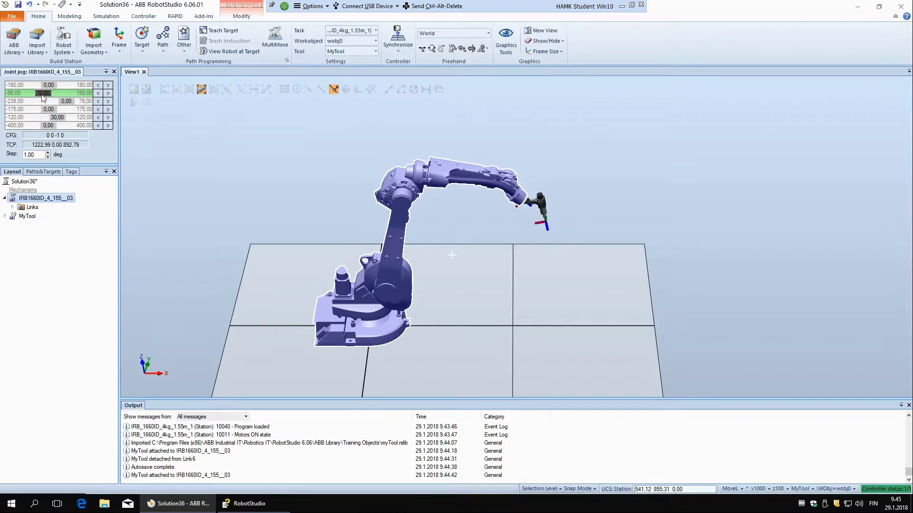
mouse_move(46, 97)
left_mouse_down()
mouse_move(68, 99)
mouse_move(31, 118)
mouse_move(60, 127)
mouse_move(65, 100)
mouse_move(45, 86)
left_mouse_up()
scroll(457, 233, "down", 3)
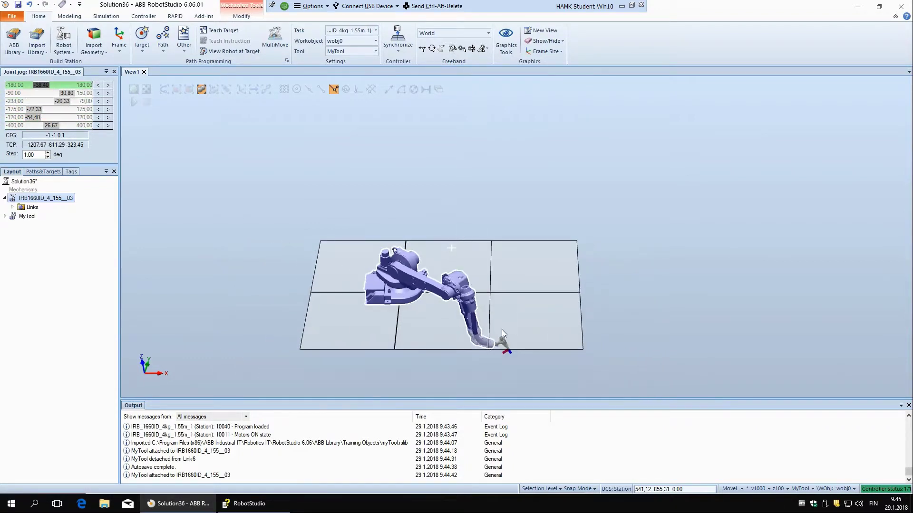
scroll(502, 338, "up", 2)
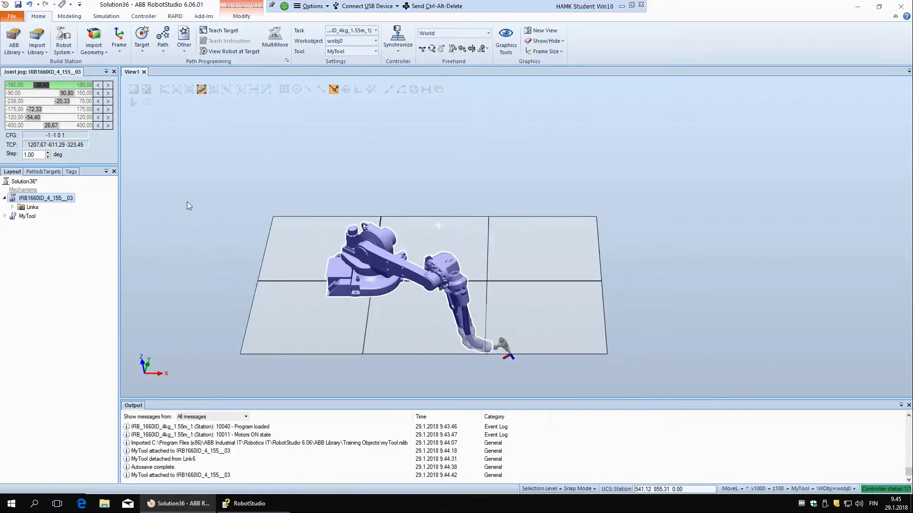
Step: Jog joints 1 to 6 back to an upright pose at about 9.6, -0.4, -1.3, 2.3, 35.2 and 0 degrees
left_click_drag(46, 85, 51, 131)
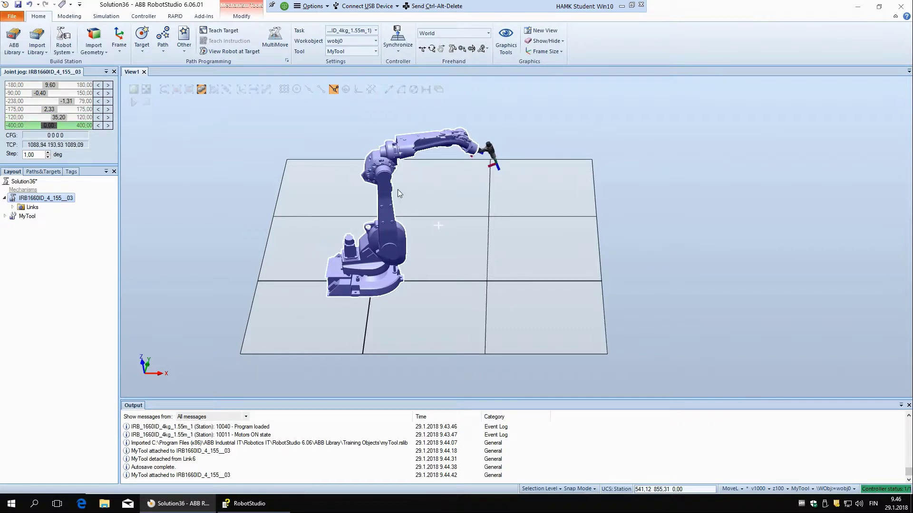
scroll(439, 201, "down", 3)
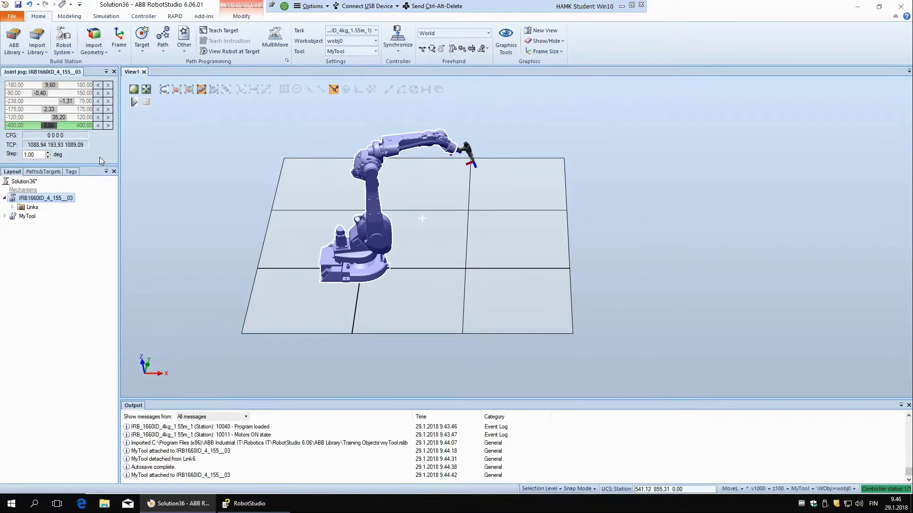
Step: Jog joint 1 in 1-degree increments, forward and then slightly back, ending at 13.60 degrees
left_click(108, 85)
left_click(109, 85)
left_click(108, 85)
left_click(109, 85)
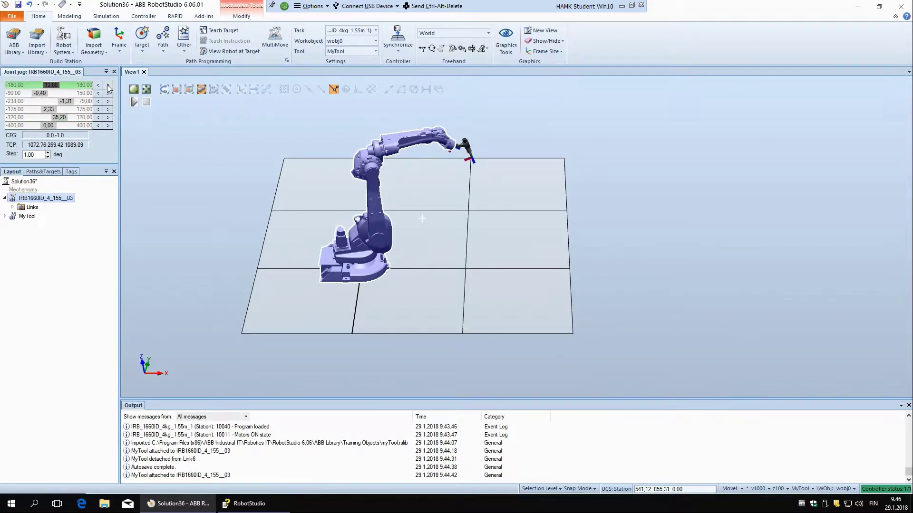
left_click(108, 85)
left_click(108, 85)
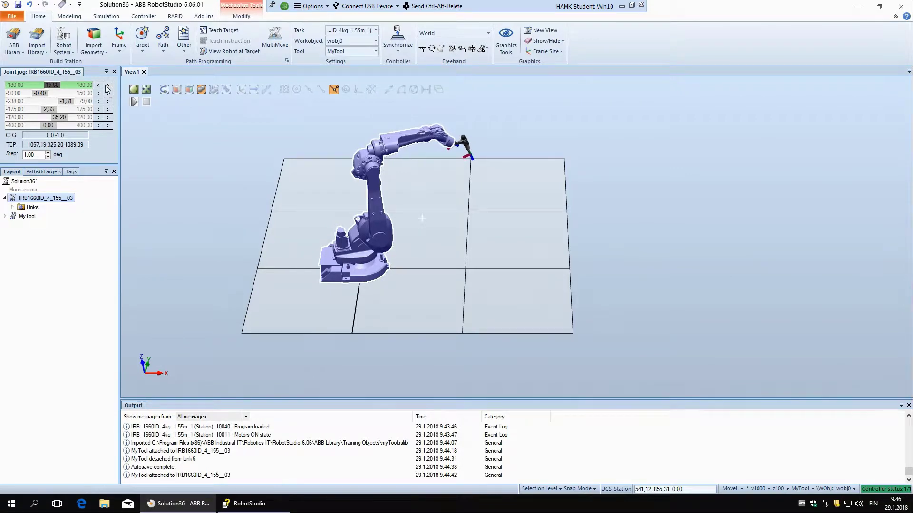
left_click(100, 85)
left_click(100, 86)
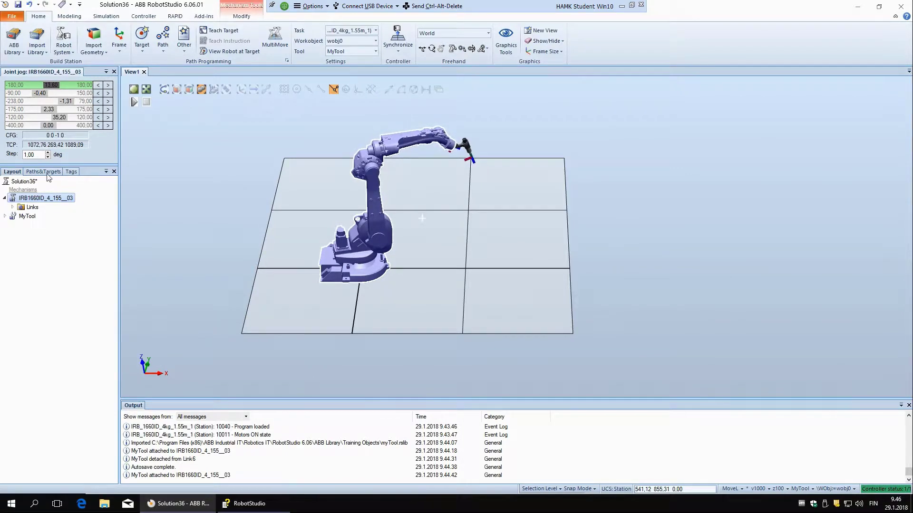
Step: Enter a jog step of 1 degree and jog joint 1 in the positive direction to 18.60 degrees
double_click(32, 155)
type("1")
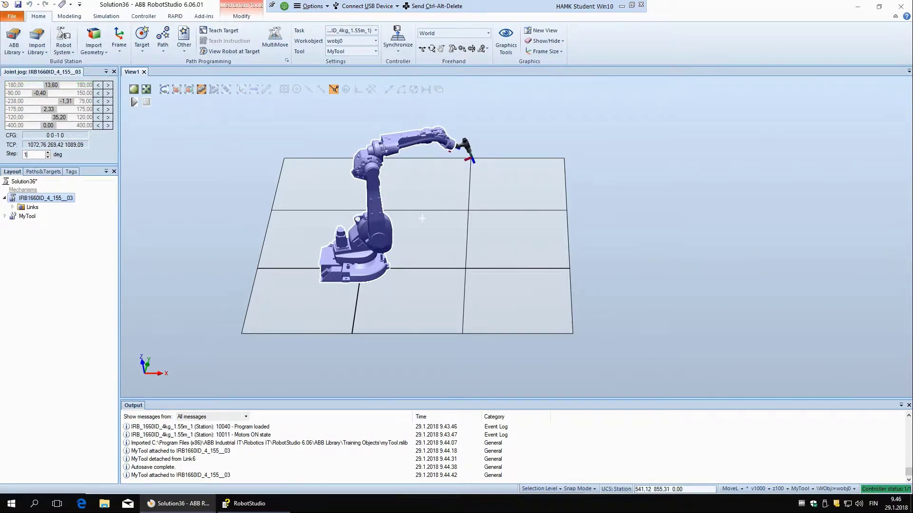
left_click(108, 85)
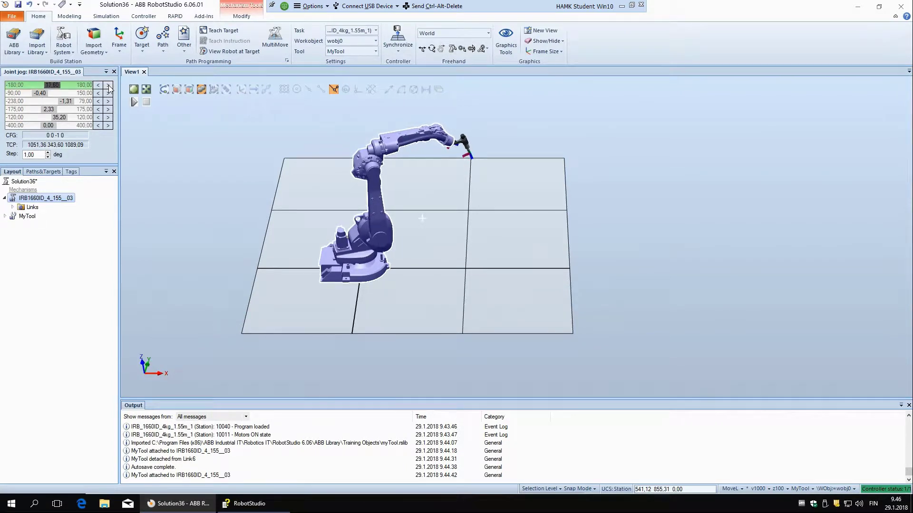
Step: Set the jog step to 10 degrees and jog joint 1 in the positive direction to 48.60 degrees
left_click(32, 155)
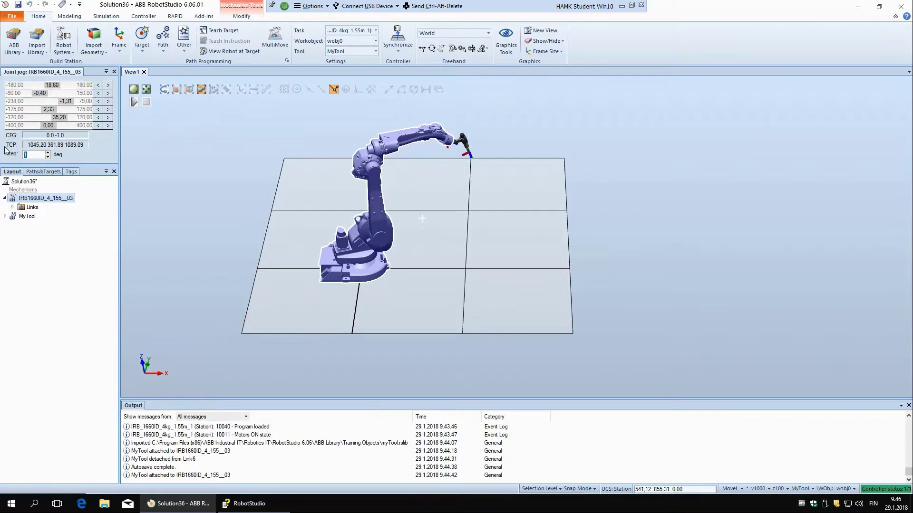
type("1")
left_click(109, 85)
left_click(108, 85)
left_click(109, 85)
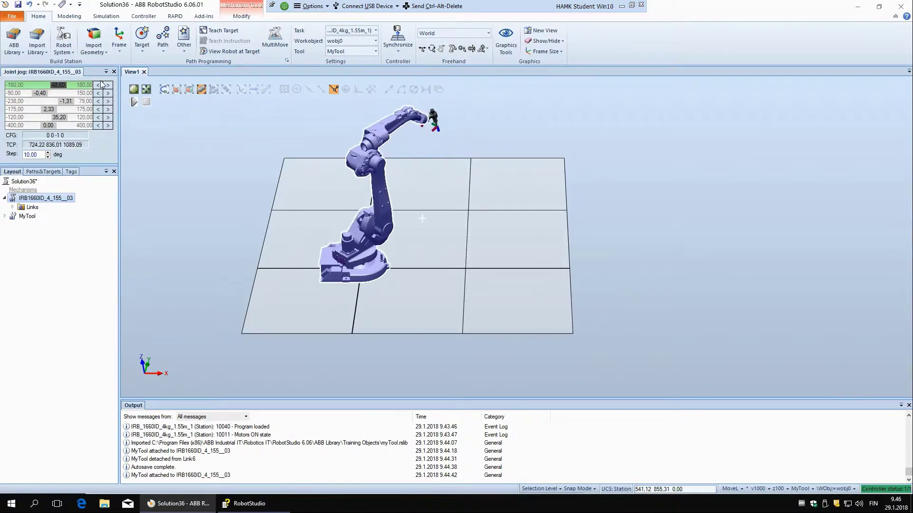
Step: Jog joint 1 in the negative direction in 10-degree increments to -1.40 degrees
left_click(98, 85)
left_click(98, 85)
left_click(98, 85)
left_click(98, 85)
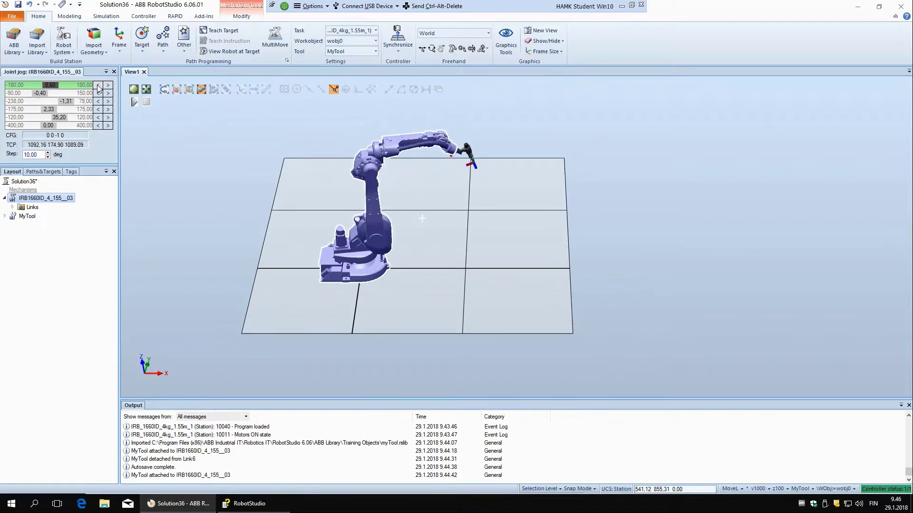
left_click(98, 86)
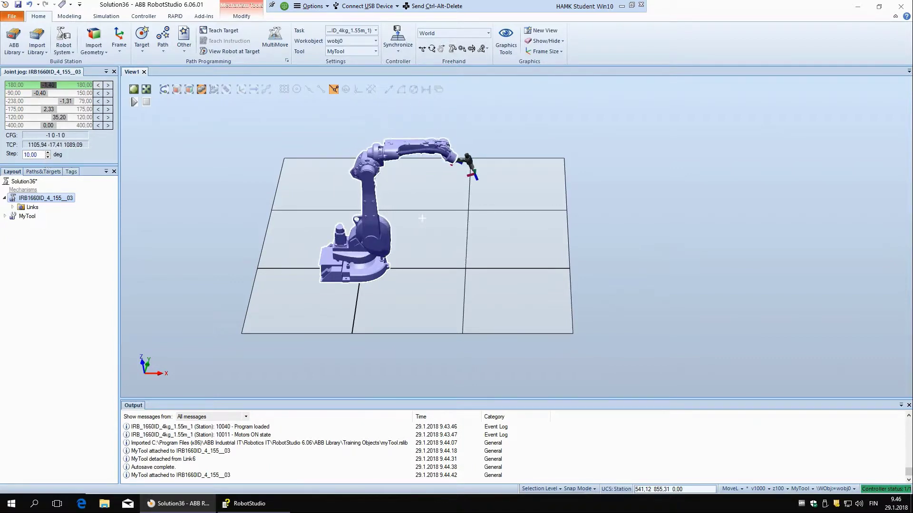
Step: Set the jog step to 1.4 degrees, bring joint 1 to 0 degrees, and close the joint jog
left_click_drag(38, 155, 4, 155)
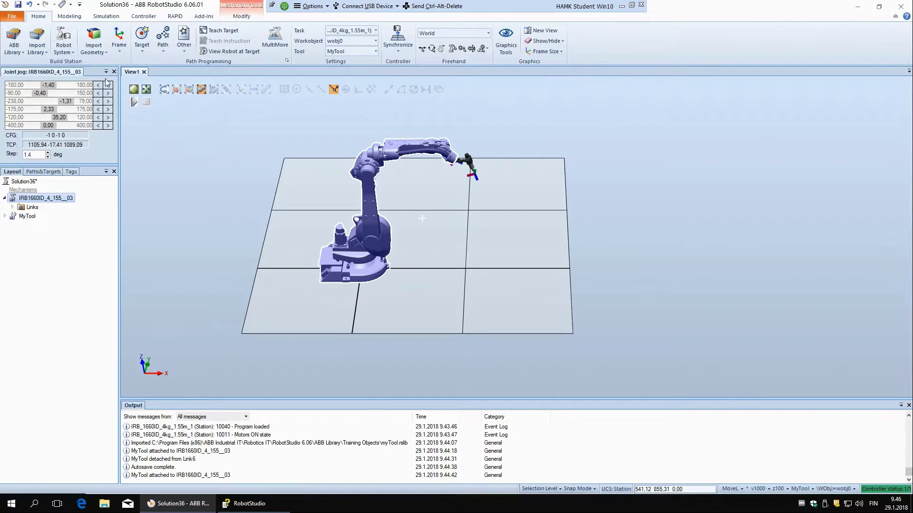
left_click(108, 87)
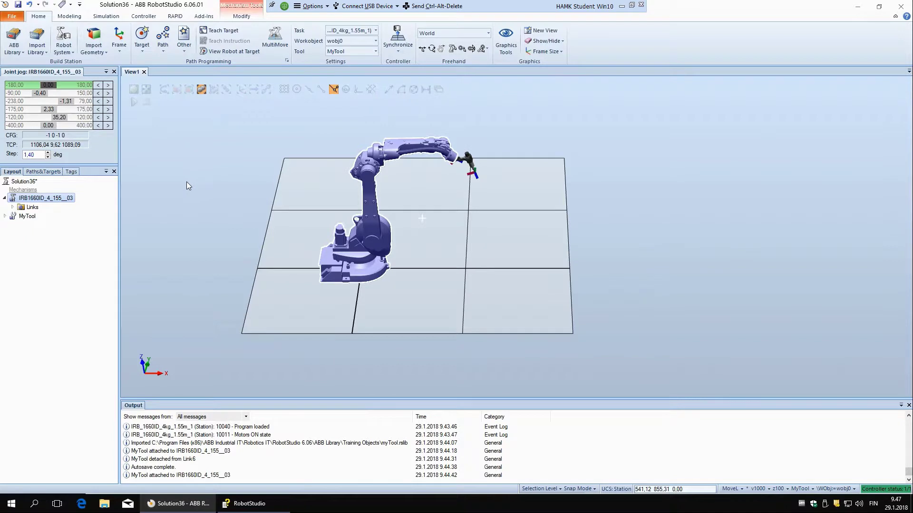
left_click(173, 152)
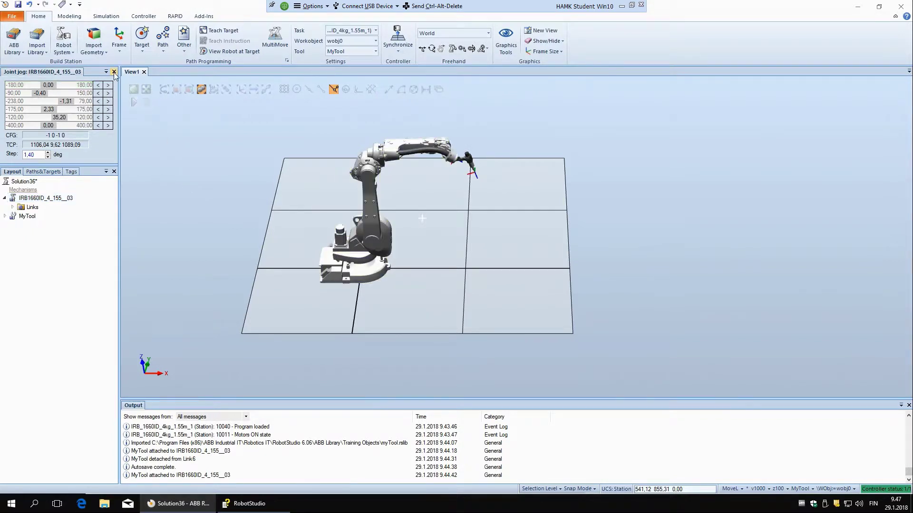
left_click(114, 72)
Step: Start Mechanism Linear Jog for the IRB1660ID robot and jog the tool in 1 mm steps to X 1135.04 and Y -12.38
right_click(32, 98)
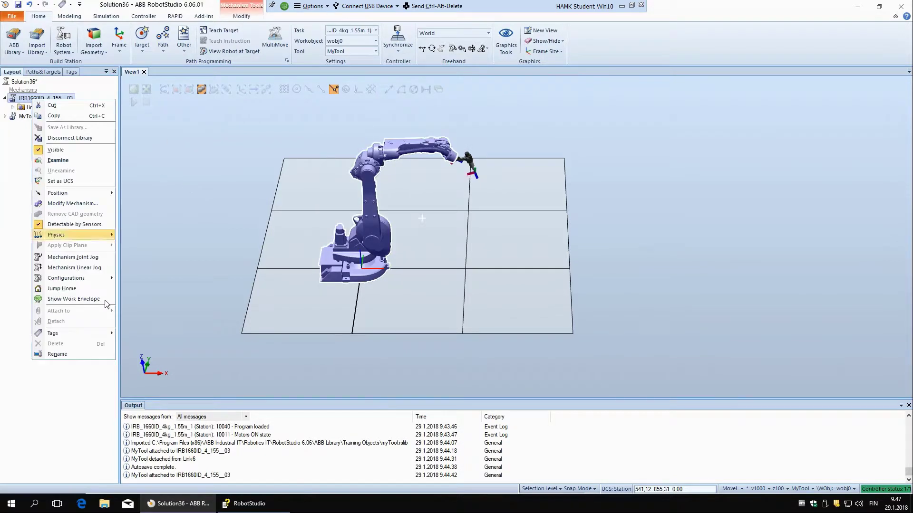
left_click(80, 271)
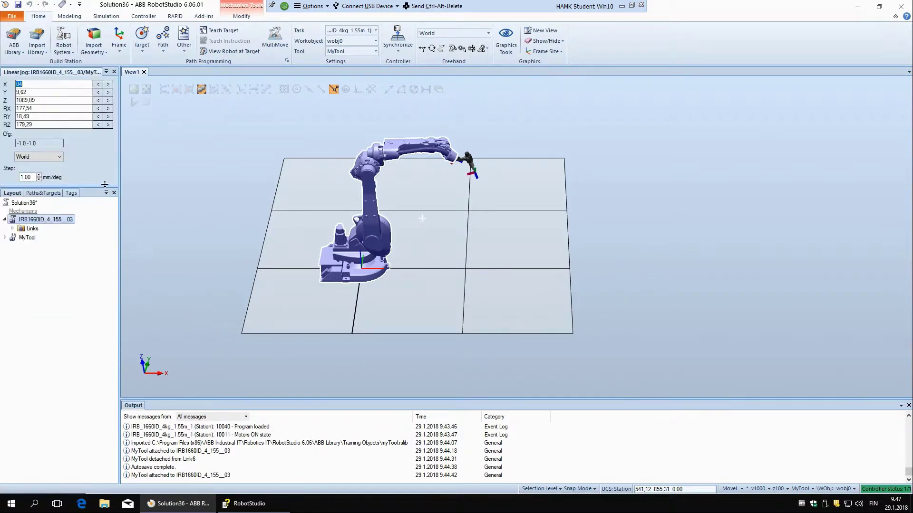
left_click(108, 84)
left_click(109, 84)
left_click(108, 84)
left_click(108, 84)
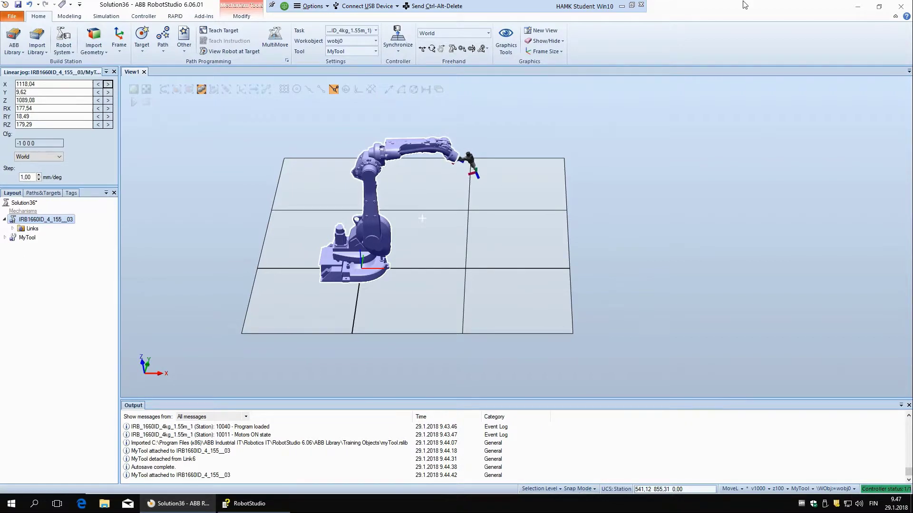
left_click(108, 85)
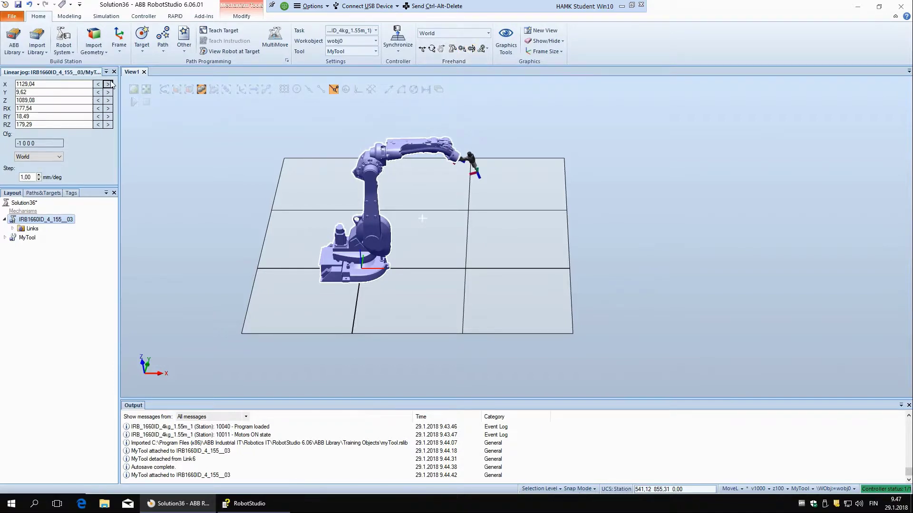
left_click(98, 92)
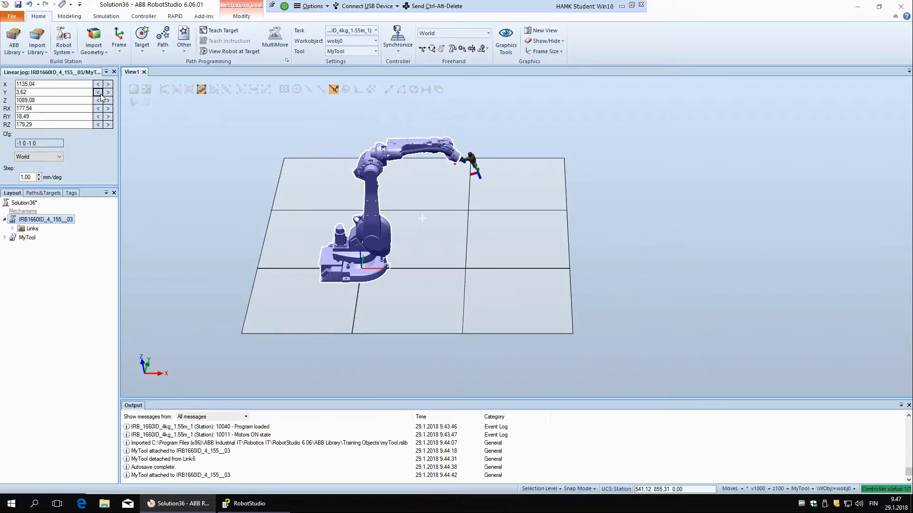
left_click(99, 93)
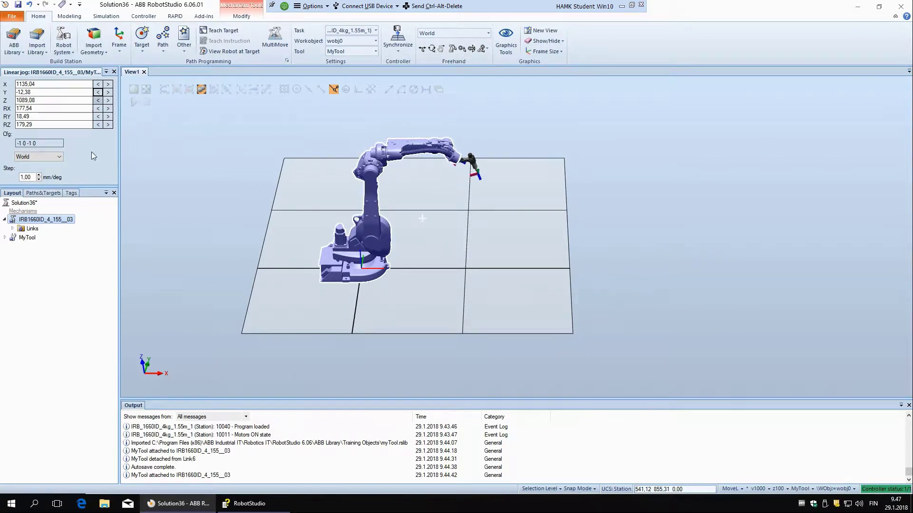
Step: Set the linear jog step to 10 mm and jog the tool in the positive X direction to 1195.04
left_click(24, 177)
type("10")
left_click(109, 85)
left_click(109, 85)
left_click(109, 84)
left_click(108, 84)
left_click(108, 84)
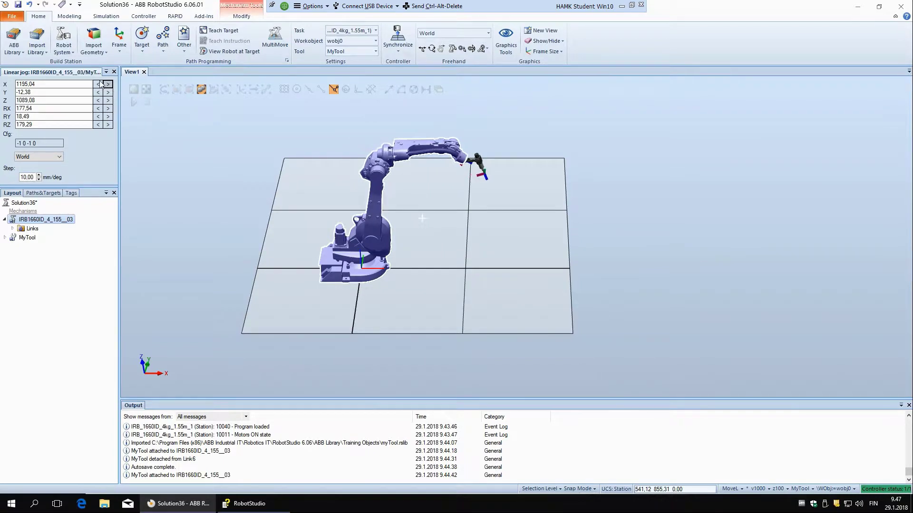
left_click(109, 85)
left_click(109, 85)
left_click(109, 85)
left_click(109, 85)
Step: Jog the tool in the negative X direction in 10 mm steps to 1015.04
left_click(97, 85)
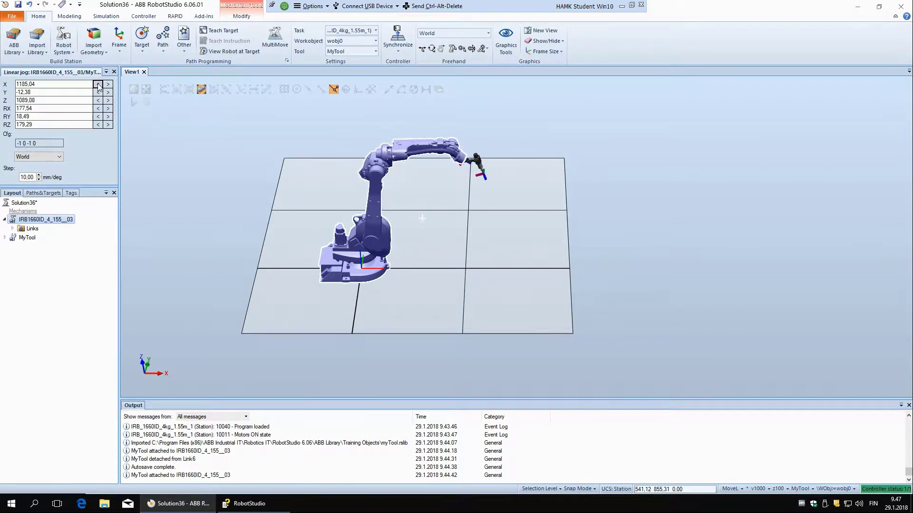
left_click(97, 85)
left_click(98, 85)
left_click(98, 85)
left_click(98, 84)
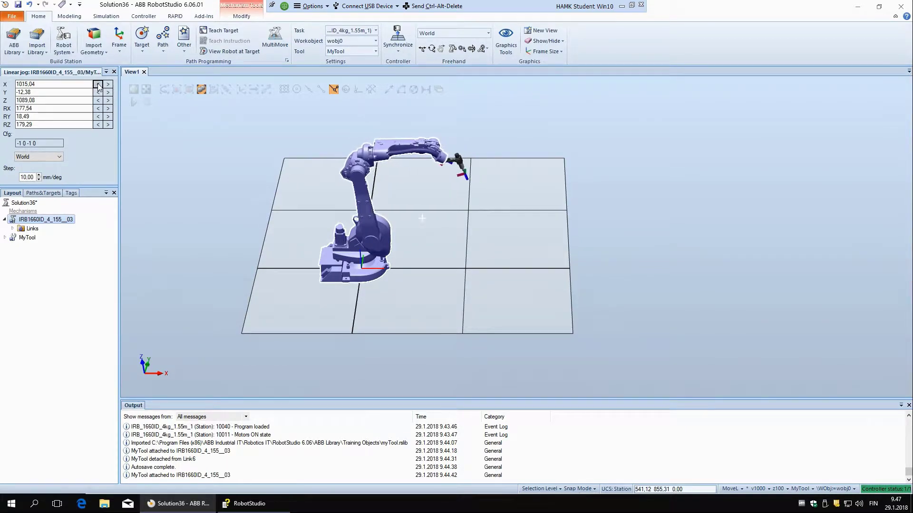
left_click(98, 85)
Step: Review the reference coordinate systems available for linear jogging, keep World, and close the linear jog
left_click(58, 159)
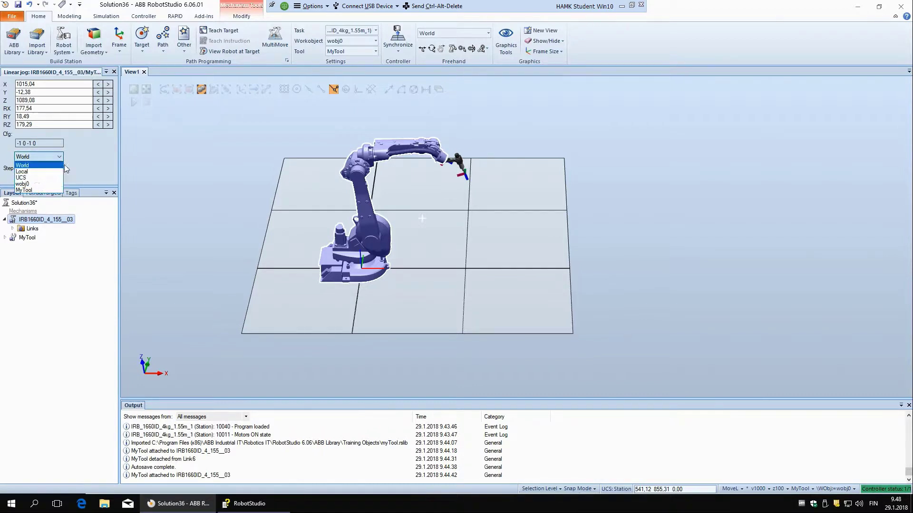
left_click(91, 162)
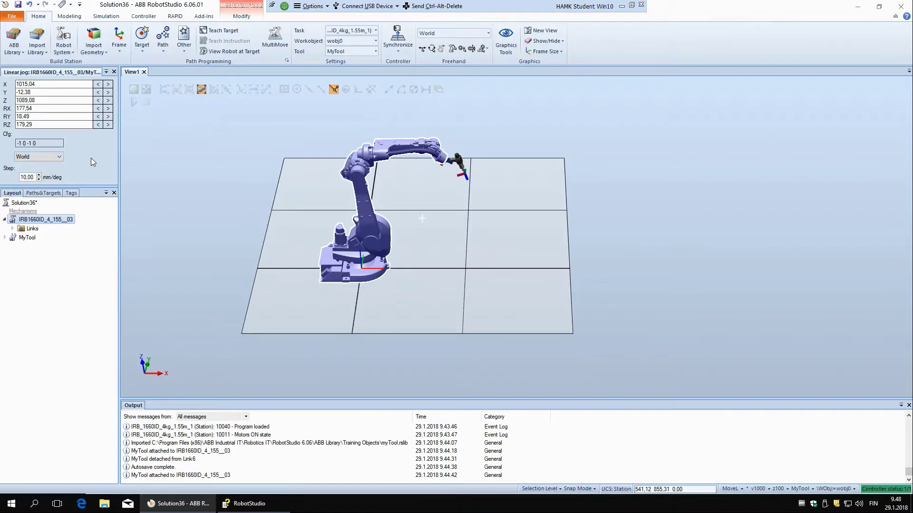
left_click(114, 72)
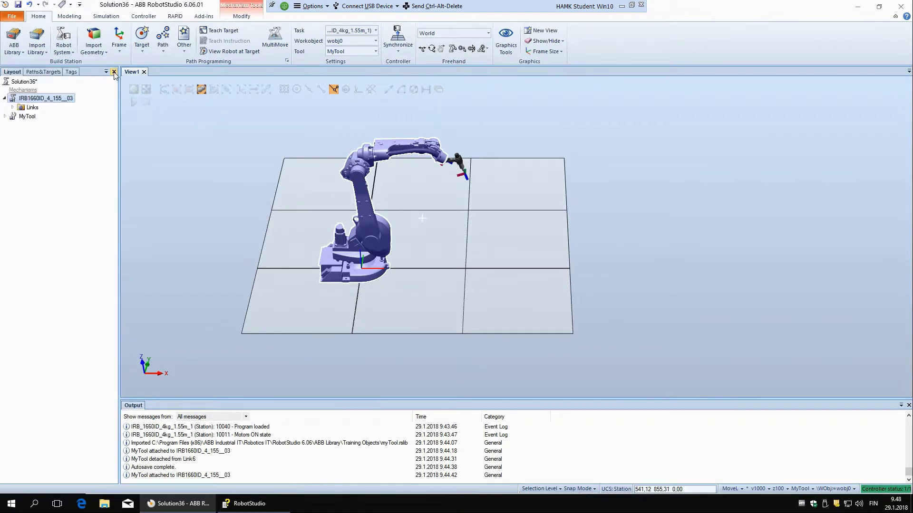
Step: Import the Curve Thing training object from the equipment library into the station
left_click(50, 75)
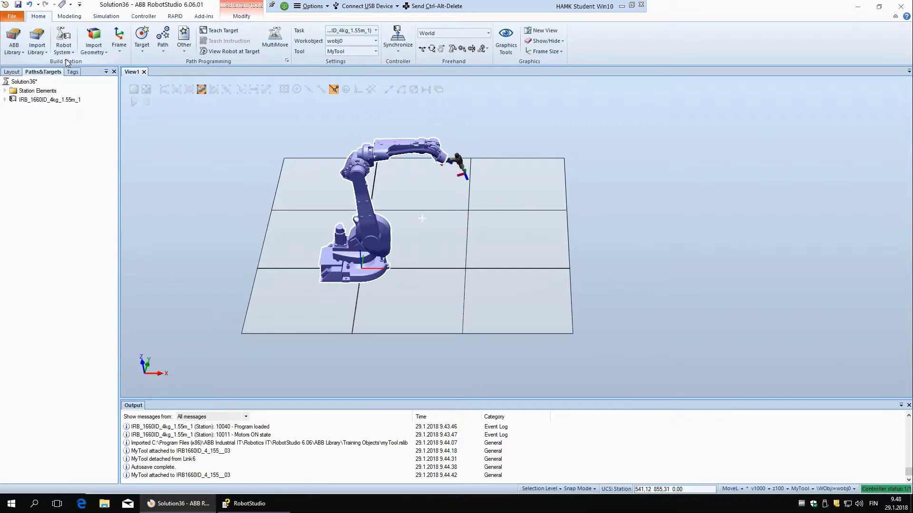
left_click(37, 48)
mouse_move(46, 64)
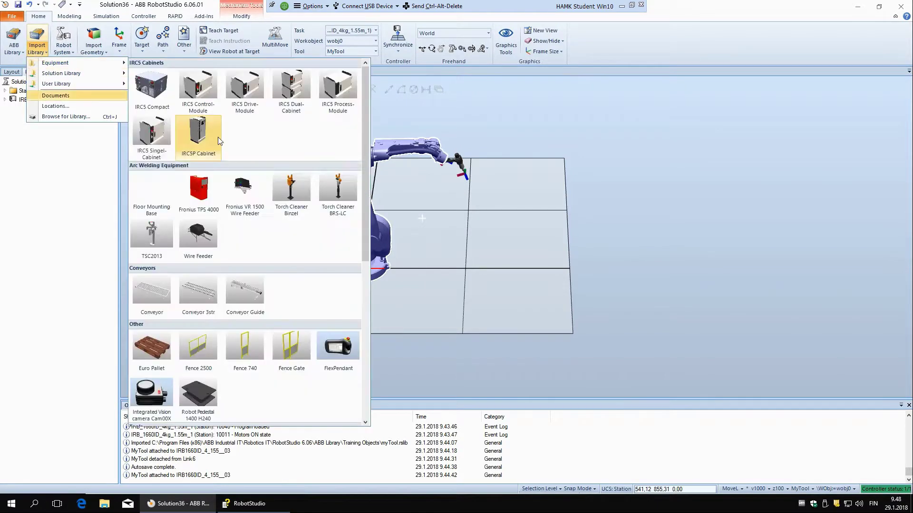
scroll(240, 186, "down", 6)
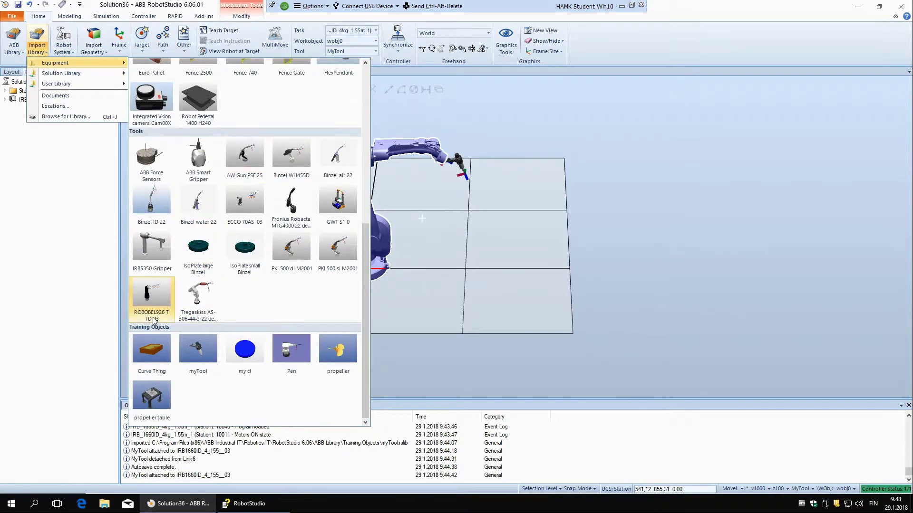
left_click(160, 358)
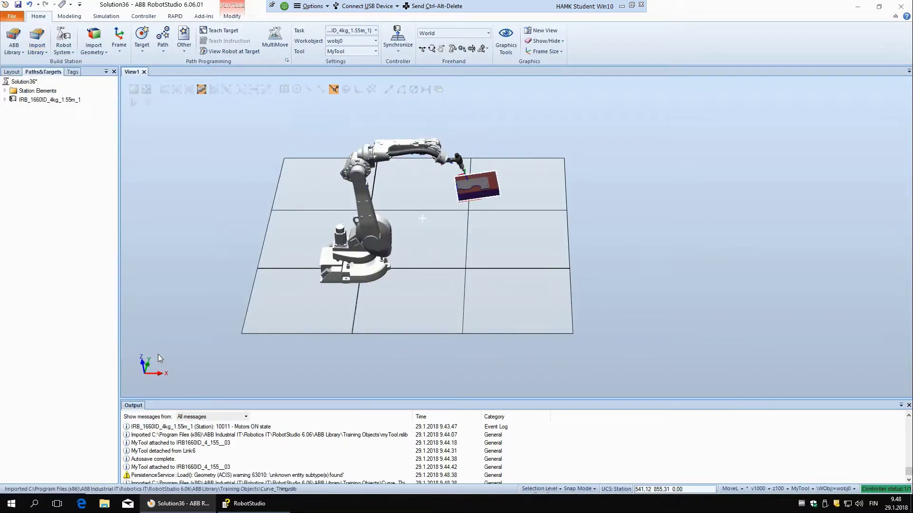
left_click(520, 237)
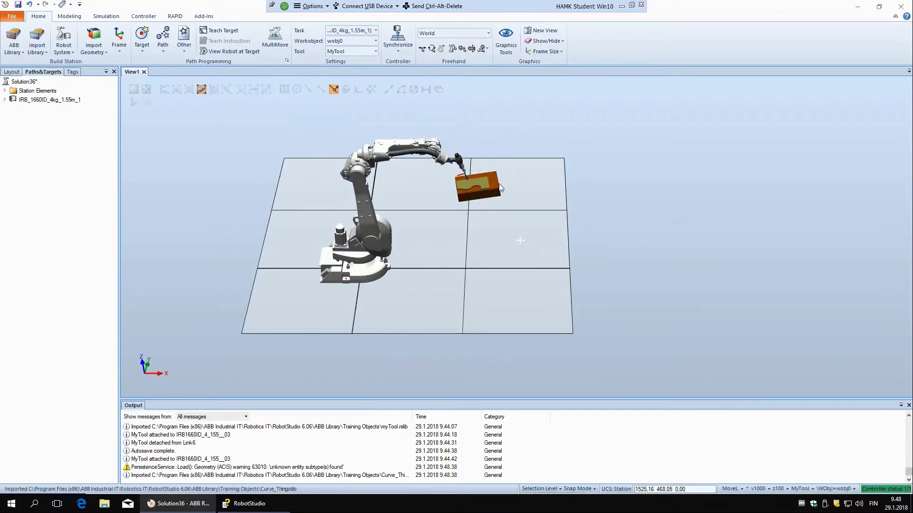
scroll(493, 184, "down", 2)
scroll(486, 177, "up", 5)
mouse_move(486, 177)
left_mouse_down("ctrl+shift")
mouse_move(481, 169)
mouse_move(495, 178)
mouse_move(484, 205)
mouse_move(513, 226)
mouse_move(391, 226)
left_mouse_up("ctrl+shift")
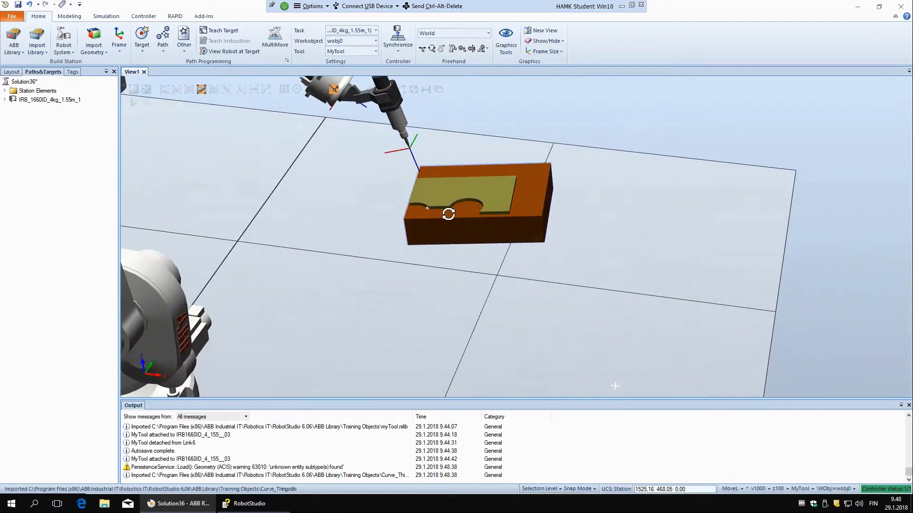
left_click_drag(449, 214, 8, 170, "ctrl+shift")
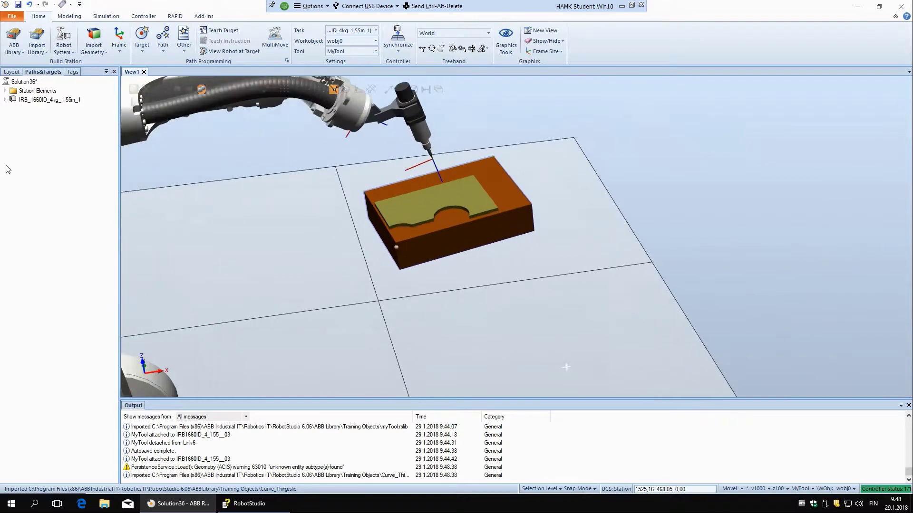
Step: Open the Set Position settings for the Curve_thing component
left_click(4, 100)
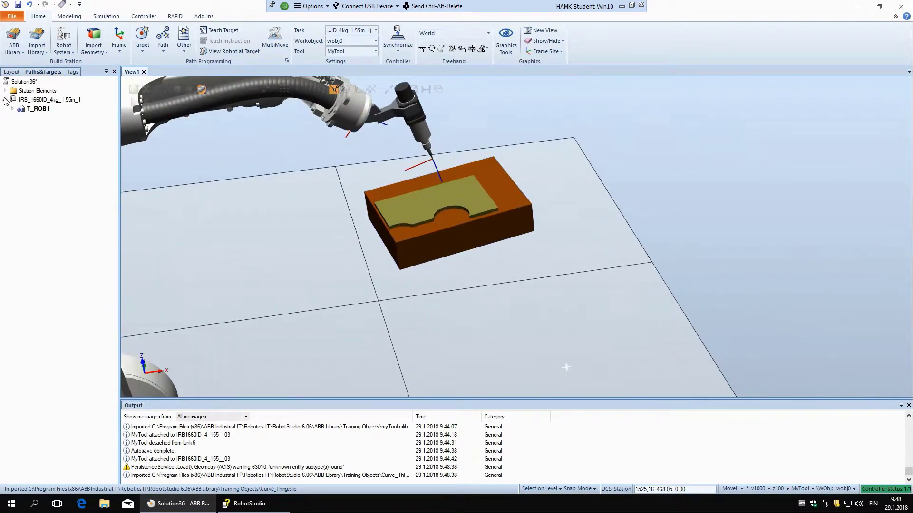
left_click(12, 73)
left_click(32, 134)
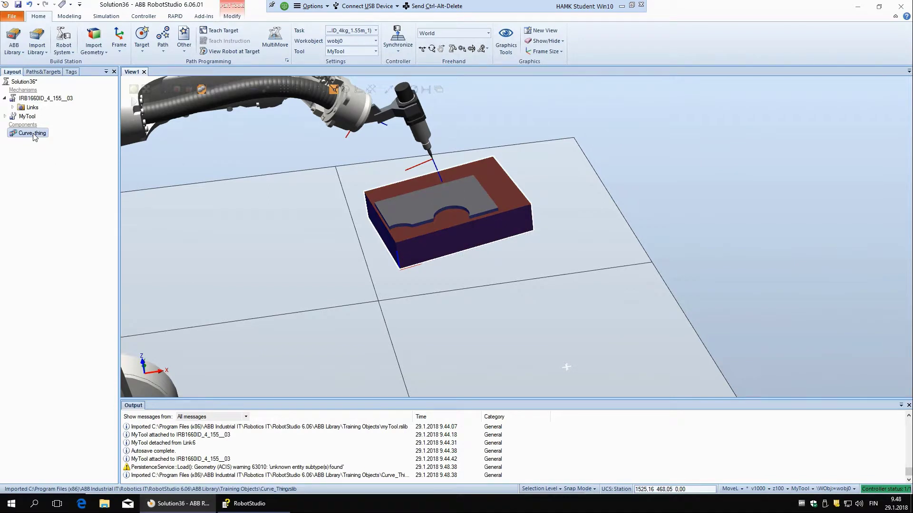
right_click(35, 137)
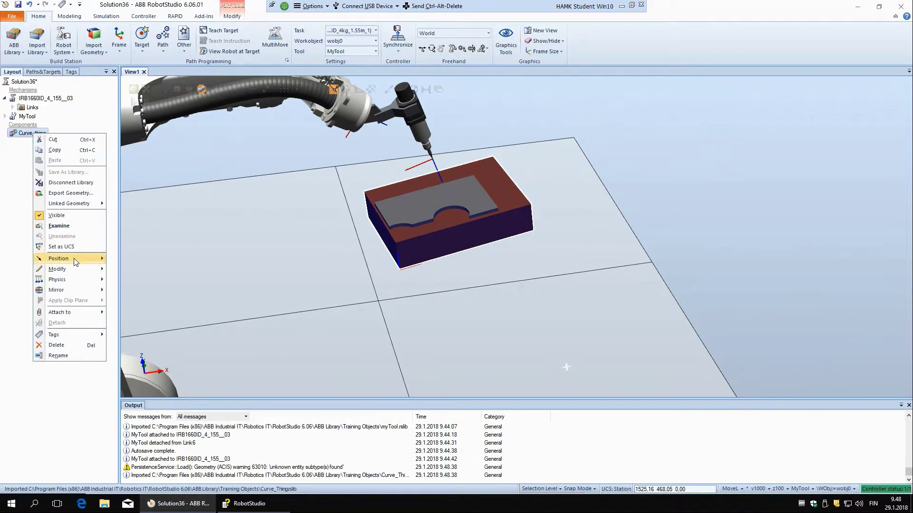
mouse_move(76, 260)
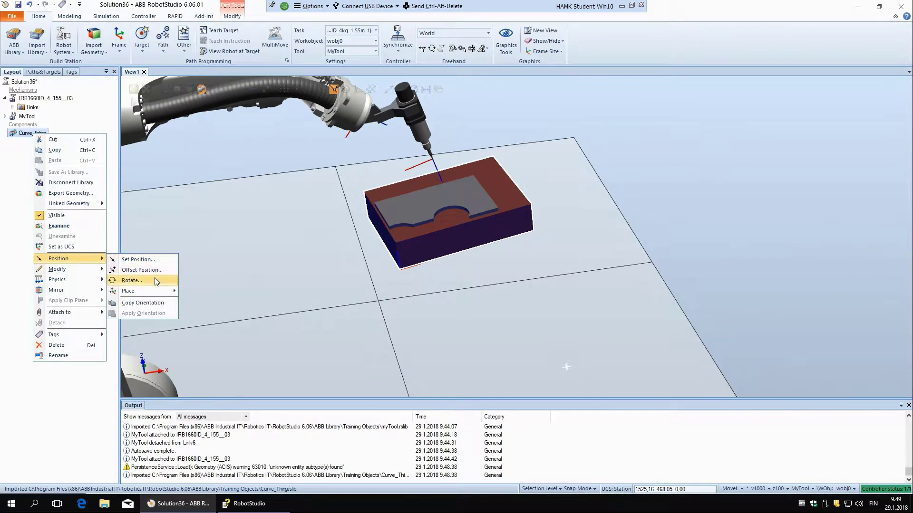
left_click(137, 259)
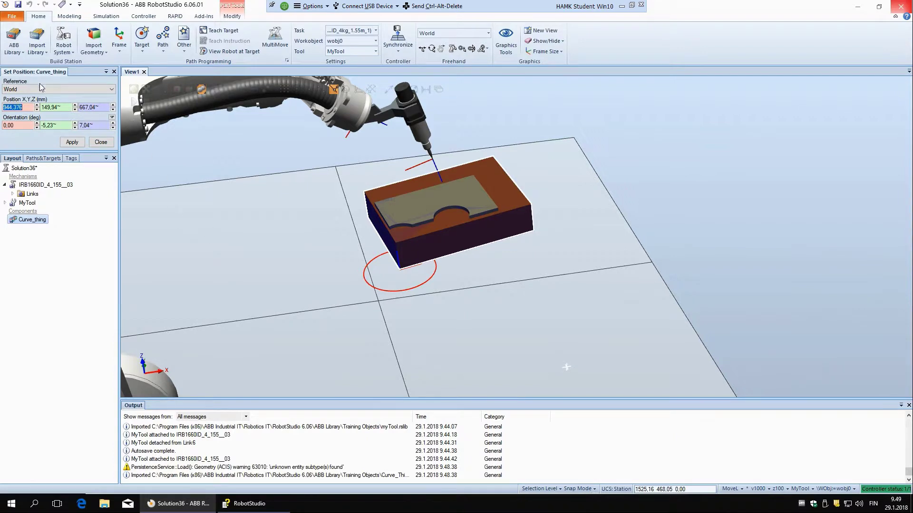
Step: Review the reference options for Curve_thing's position, keep World, and close the settings without applying anything
left_click(27, 90)
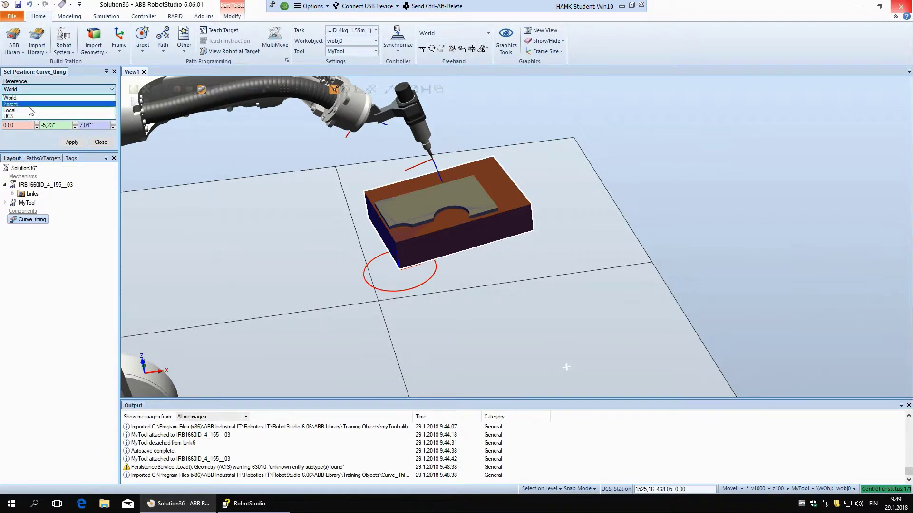
left_click(44, 97)
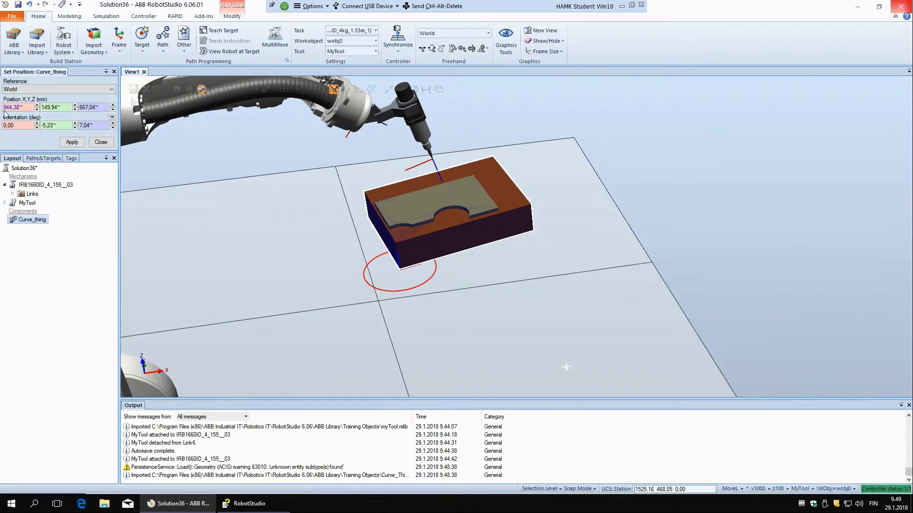
scroll(315, 182, "down", 5)
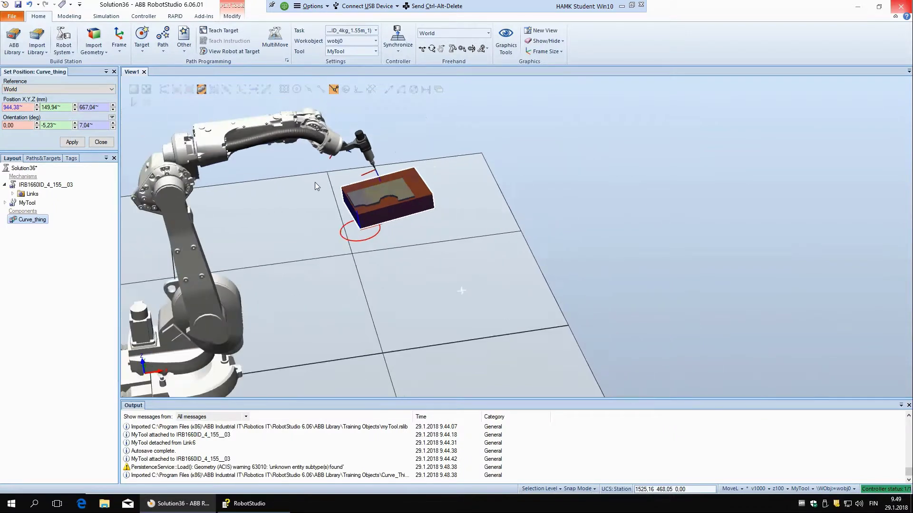
left_click_drag(302, 231, 304, 225, "ctrl")
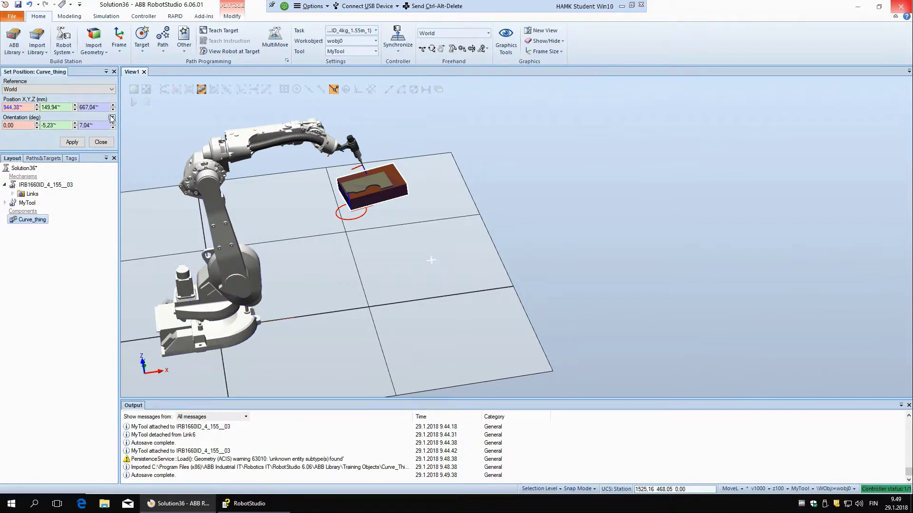
left_click(111, 143)
Step: Offset the position of Curve_thing by 100 mm in X, using World as the reference
right_click(34, 134)
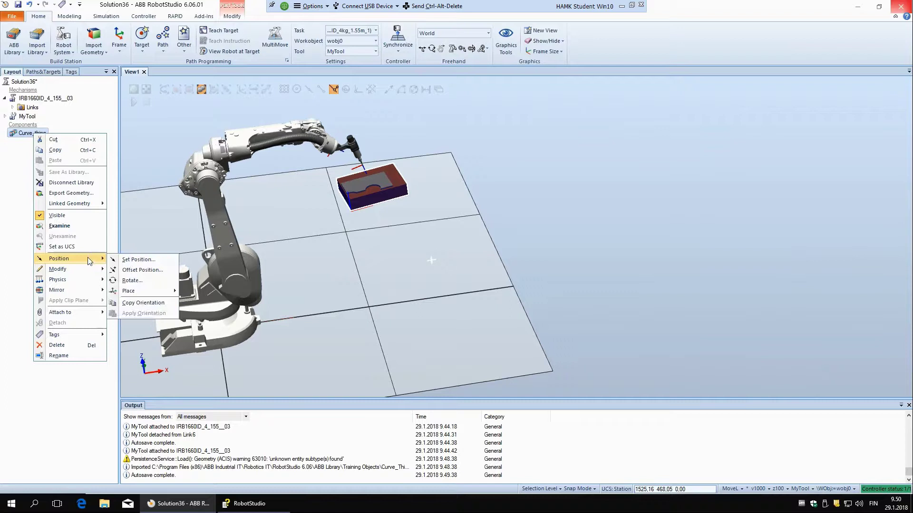
left_click(141, 270)
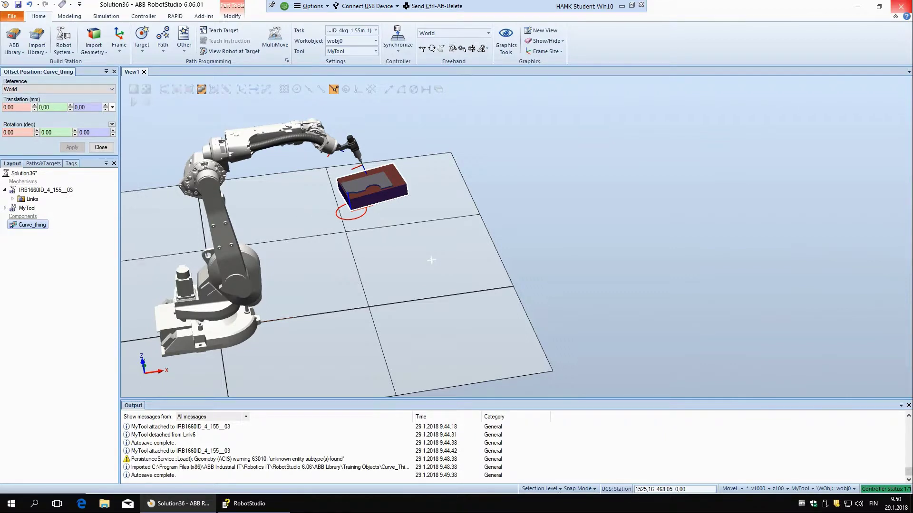
left_click(2, 107)
type("100")
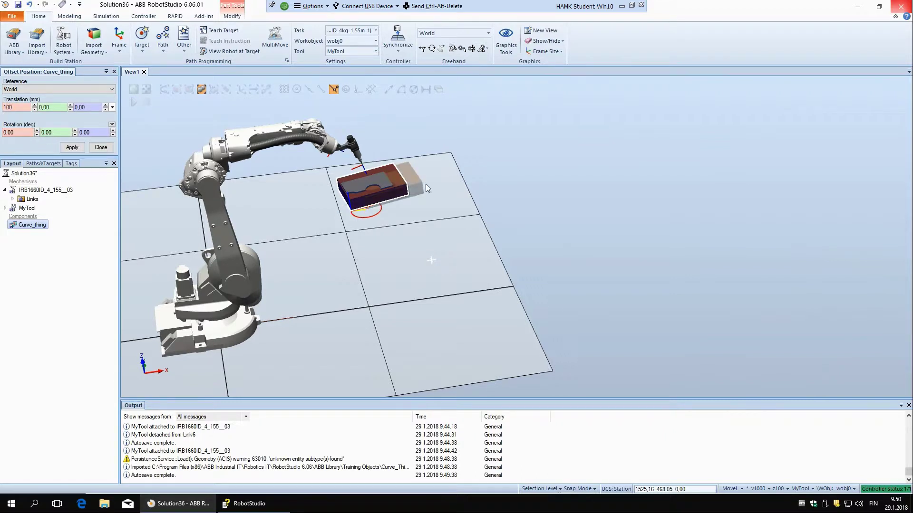
left_click(71, 147)
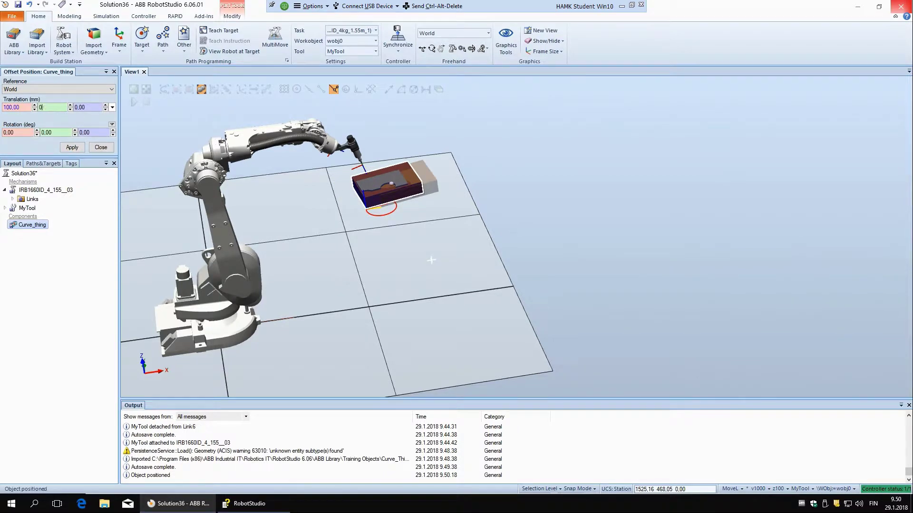
Step: Preview a further Curve_thing offset with translation 100, 250, 200 mm and a 21° rotation about Y
left_click_drag(44, 108, 1, 113)
type("250")
key("Tab")
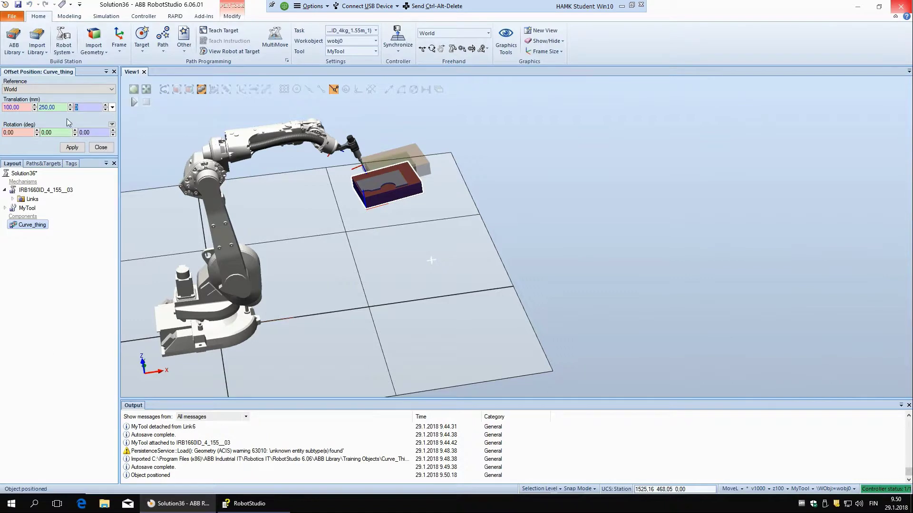
type("200")
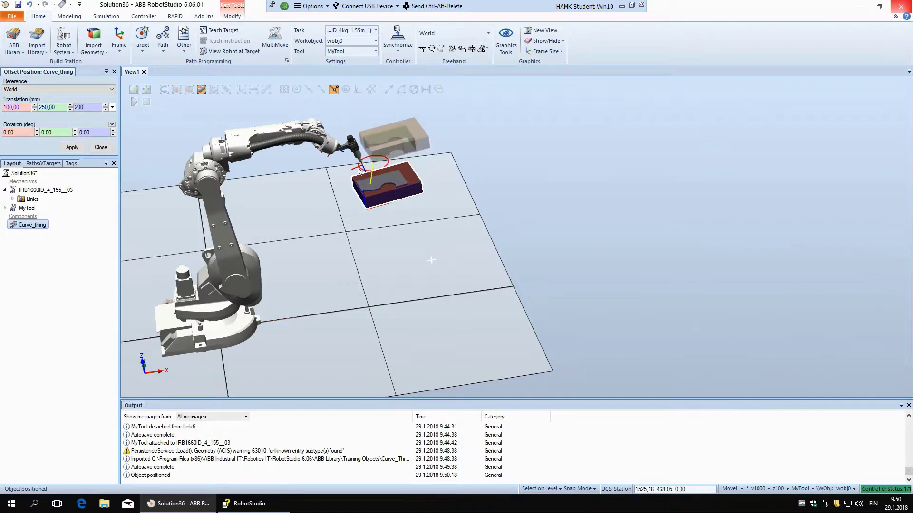
left_click_drag(429, 165, 283, 175, "ctrl+shift")
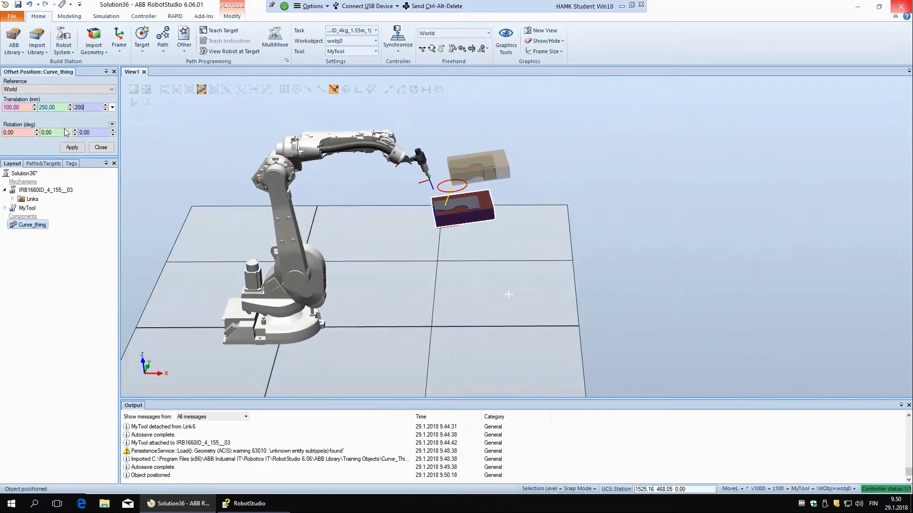
left_click(45, 133)
type("21")
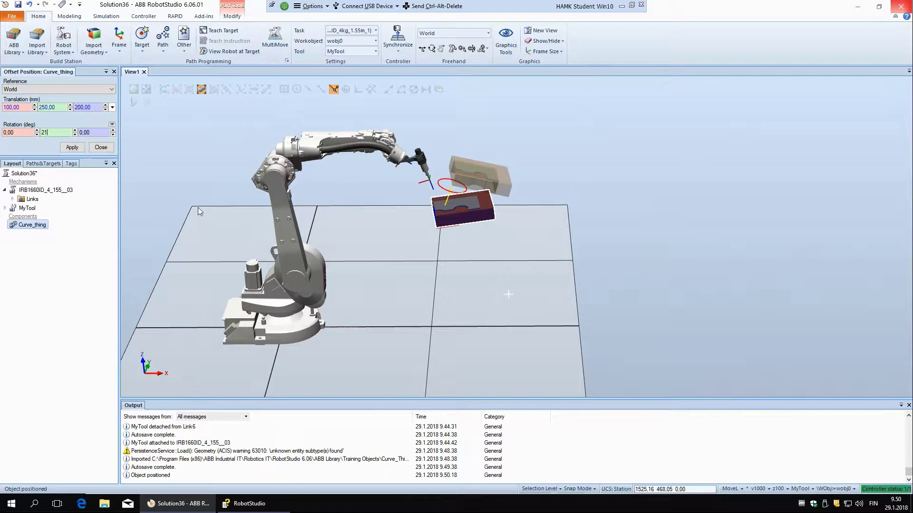
Step: Compare the offset preview with Local as the reference, return to World, and close the offset settings without applying
left_click(74, 89)
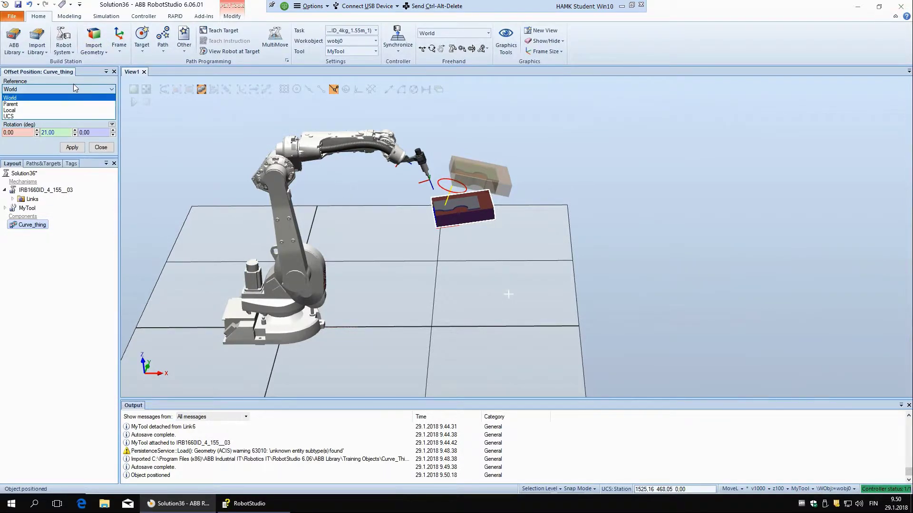
left_click(66, 110)
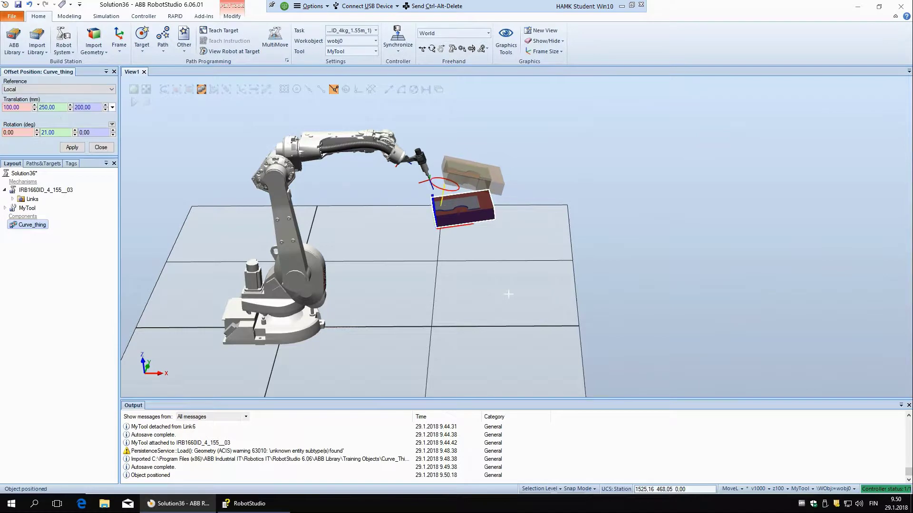
left_click(70, 88)
left_click(64, 97)
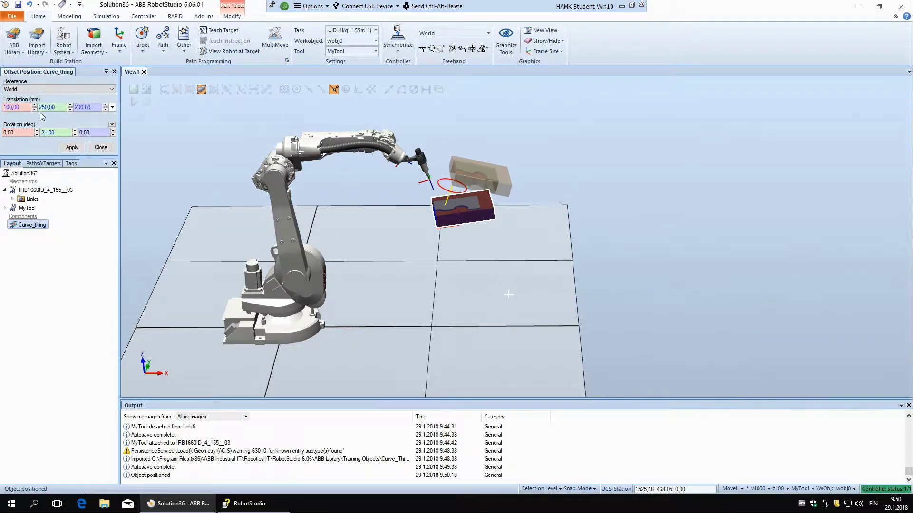
left_click(100, 148)
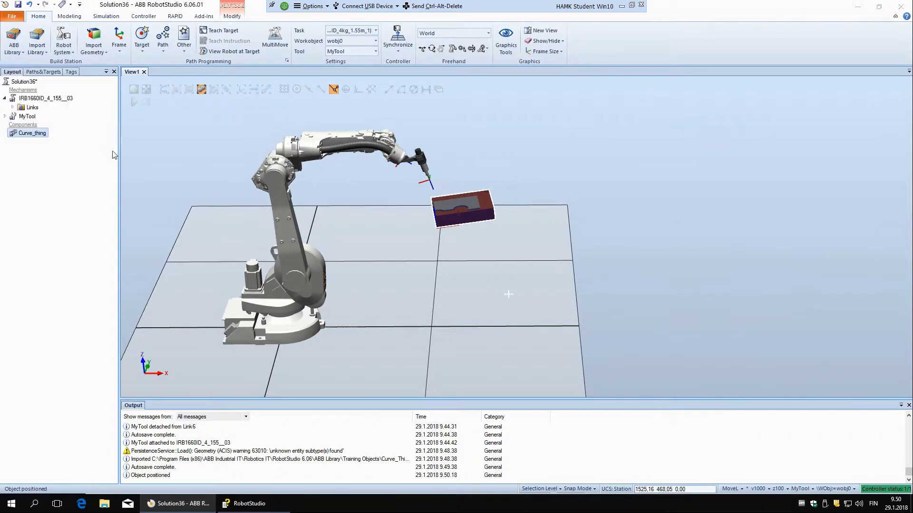
Step: Review the reference options for rotating Curve_thing, keep World, and rotate the component 45° about X
right_click(33, 134)
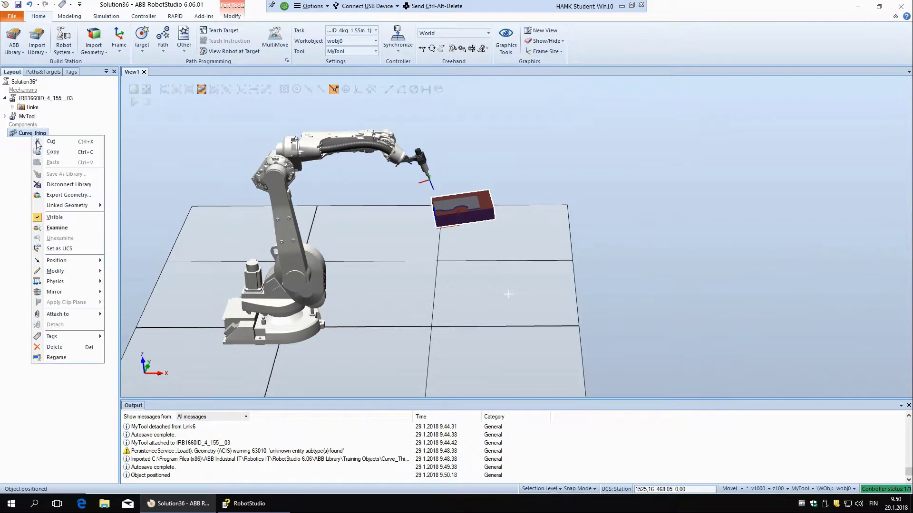
mouse_move(76, 261)
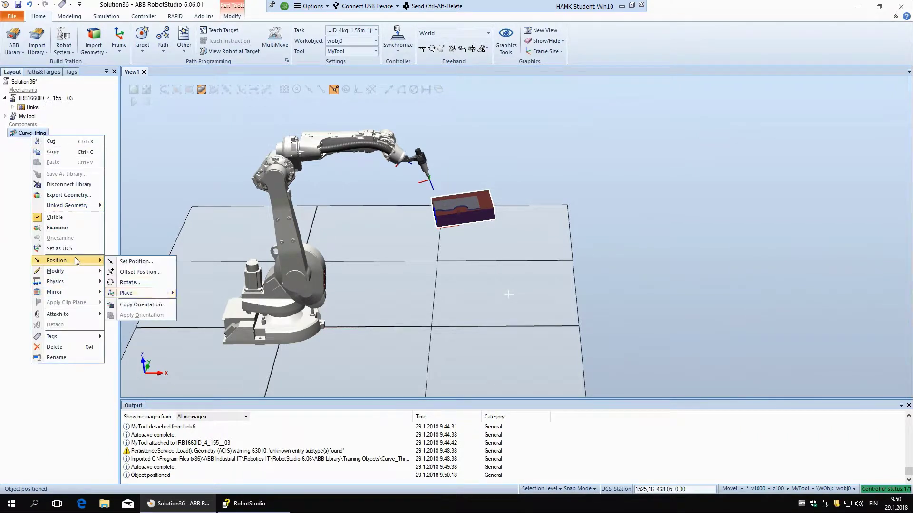
left_click(145, 282)
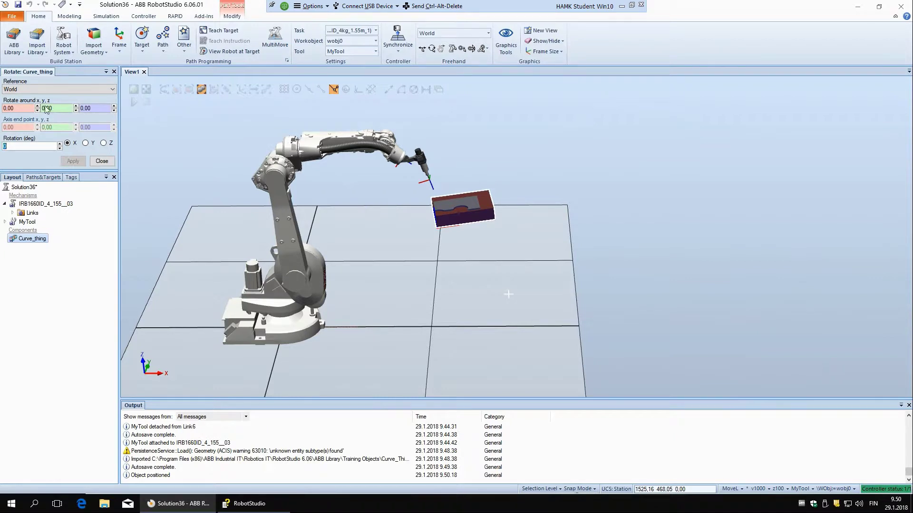
left_click(55, 89)
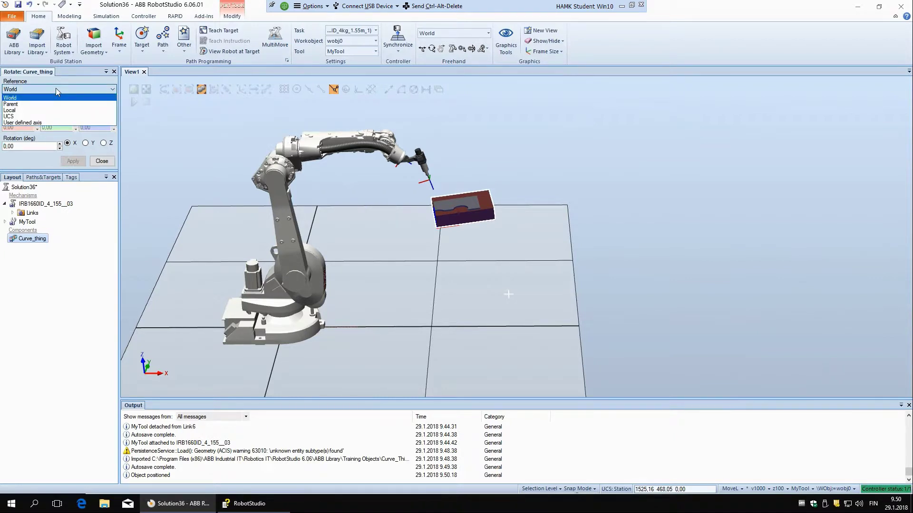
left_click(56, 88)
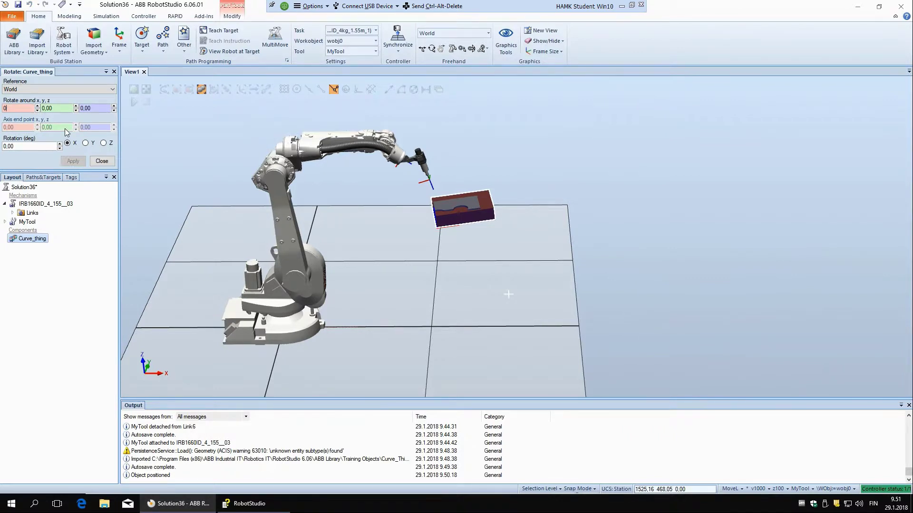
mouse_move(486, 210)
left_mouse_down("ctrl+shift")
mouse_move(511, 210)
mouse_move(503, 211)
left_mouse_up("ctrl+shift")
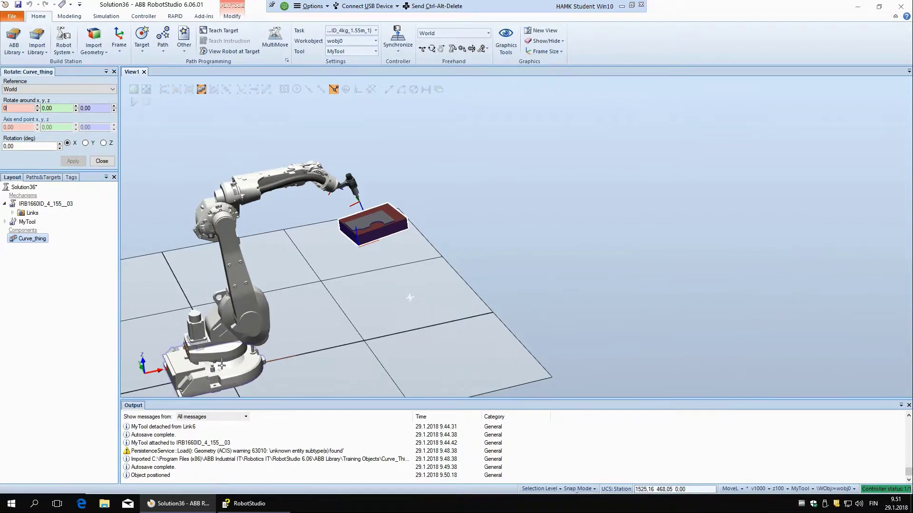
left_click(51, 146)
type("0")
type("45")
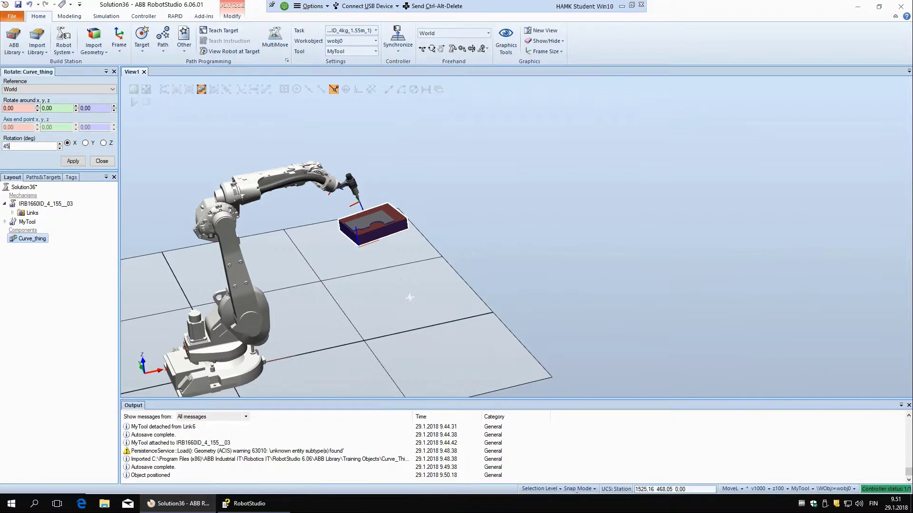
left_click(73, 161)
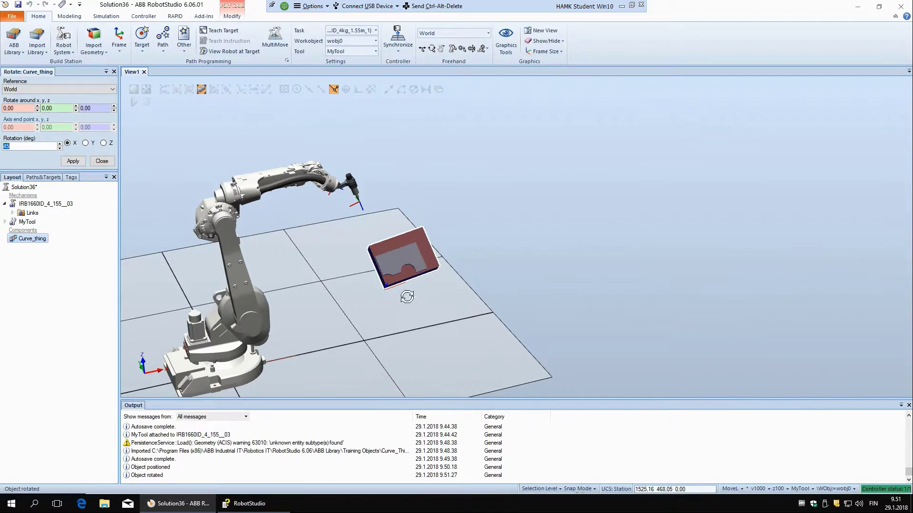
Step: Examine the rotated Curve_thing relative to the robot, and undo the rotation about the World X axis
left_click_drag(418, 296, 422, 297, "ctrl+shift")
scroll(296, 341, "down", 3)
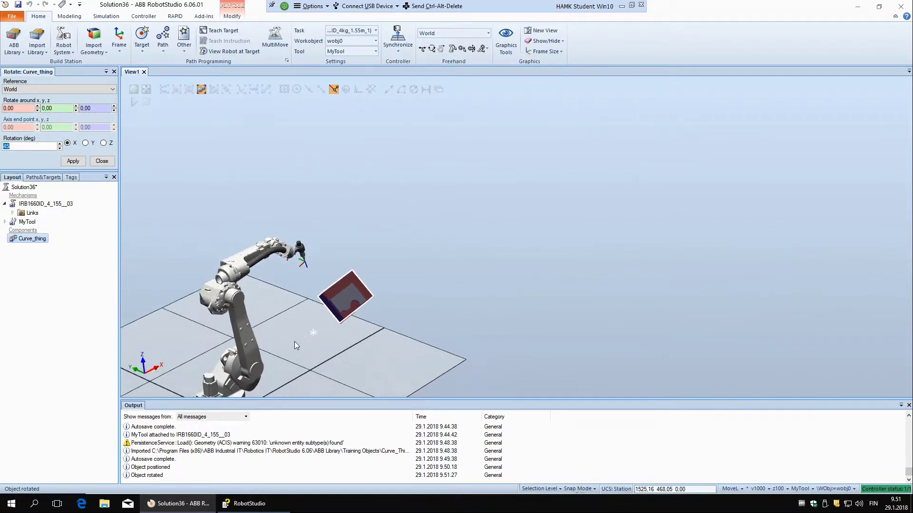
scroll(295, 342, "up", 3)
scroll(295, 341, "up", 1)
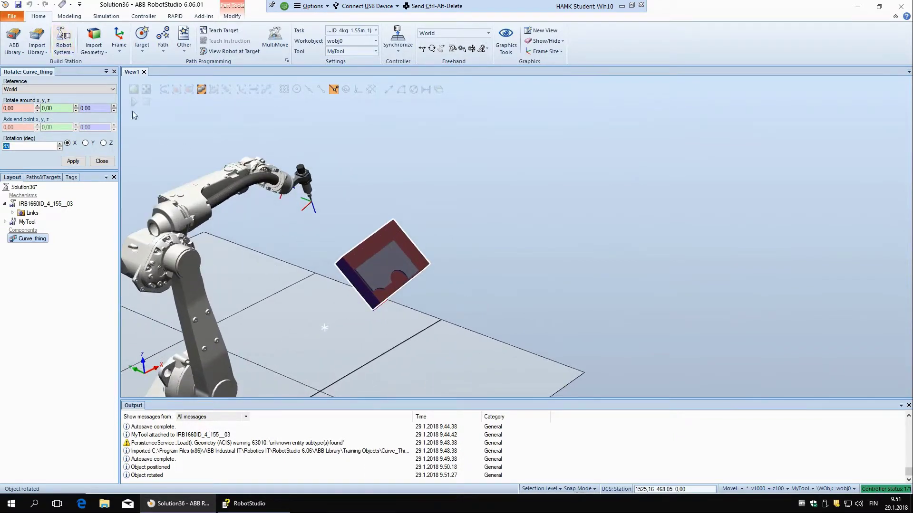
left_click(88, 128)
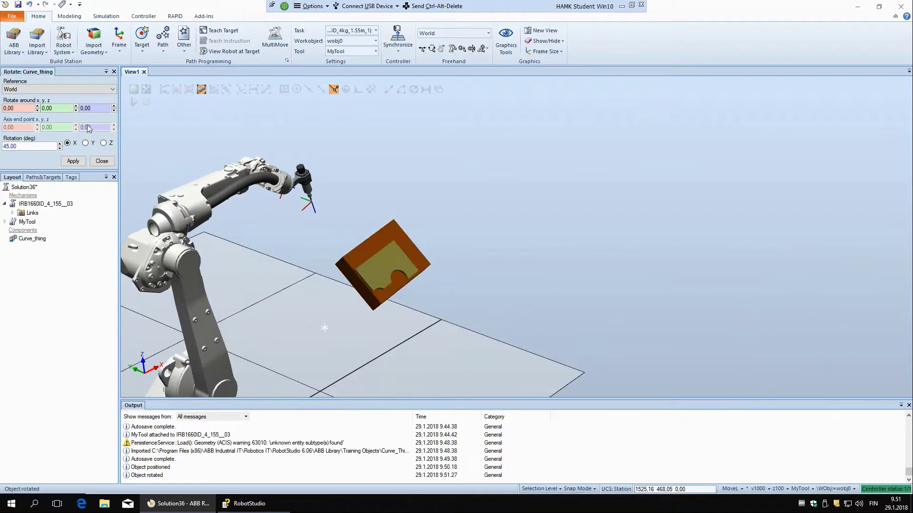
left_click(31, 5)
Step: Try rotating Curve_thing 45° about X with Local as the reference, and undo that rotation
left_click(58, 89)
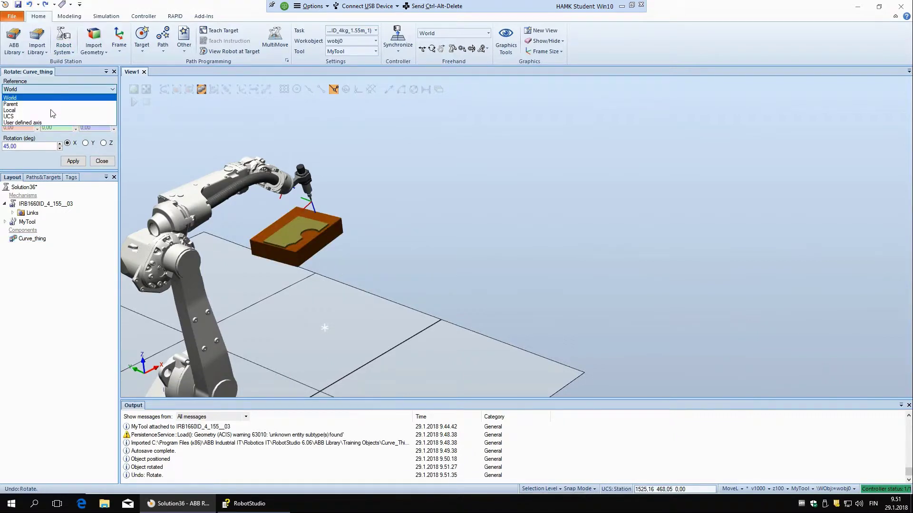
left_click(26, 110)
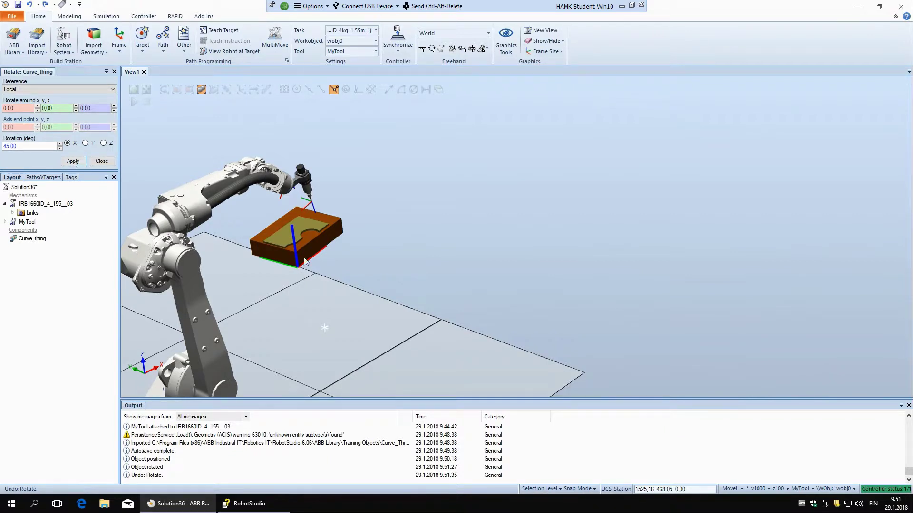
left_click(73, 161)
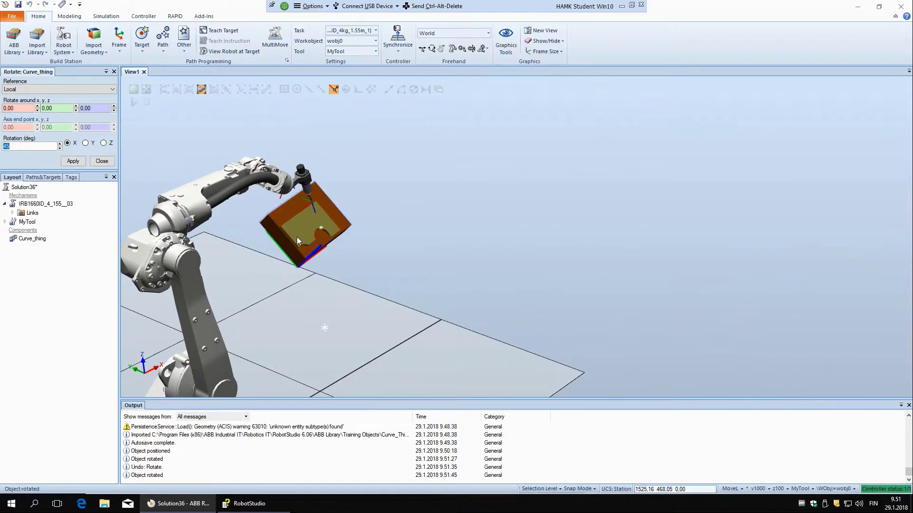
left_click(29, 5)
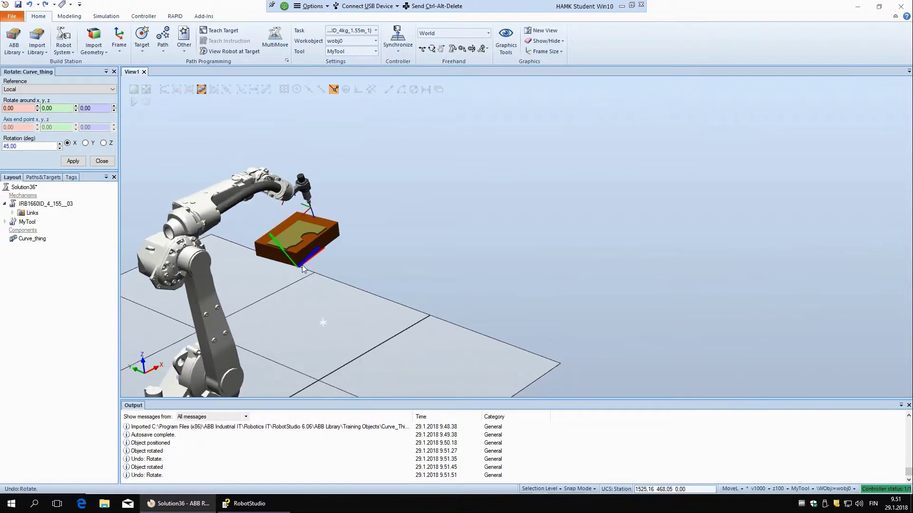
Step: Try rotating Curve_thing 45° about X around the Local point 452, 289, 365, close the rotation settings, and undo it
scroll(301, 264, "up", 2)
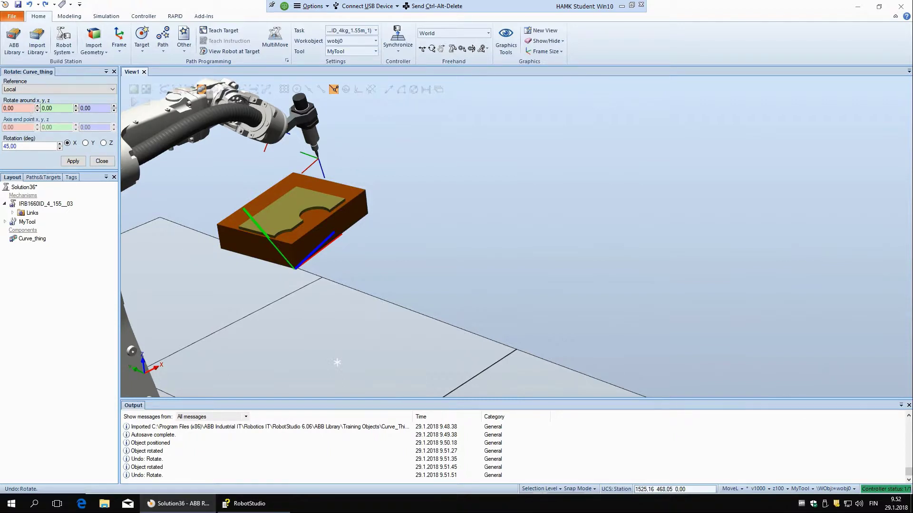
left_click(11, 108)
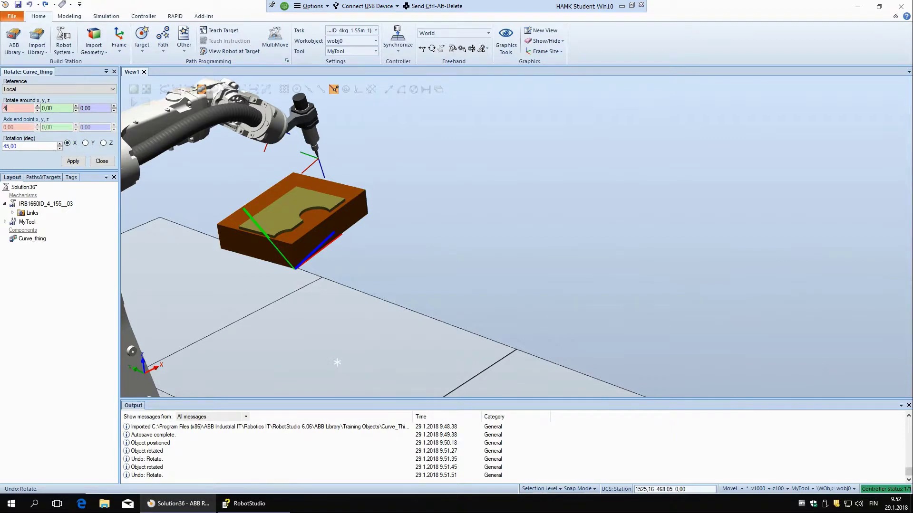
type("452")
key("Tab")
type("289")
key("Tab")
type("365")
left_click(85, 110)
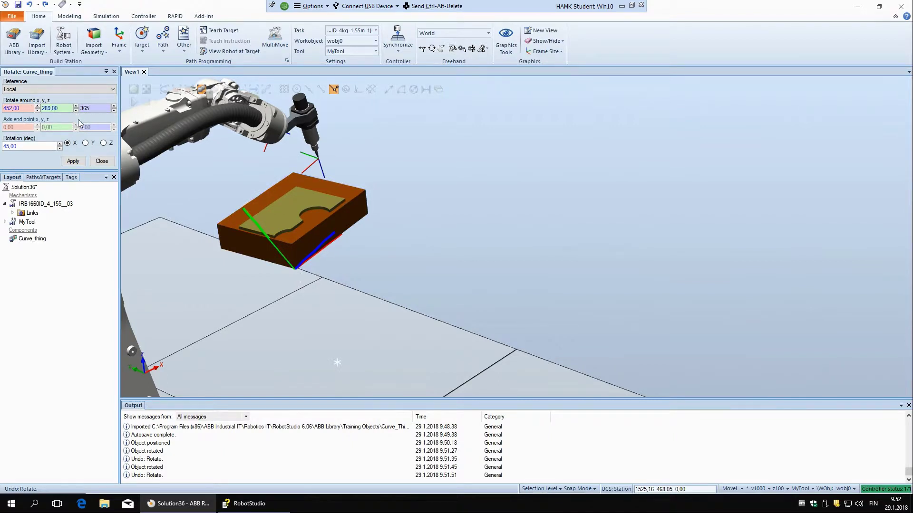
left_click(73, 161)
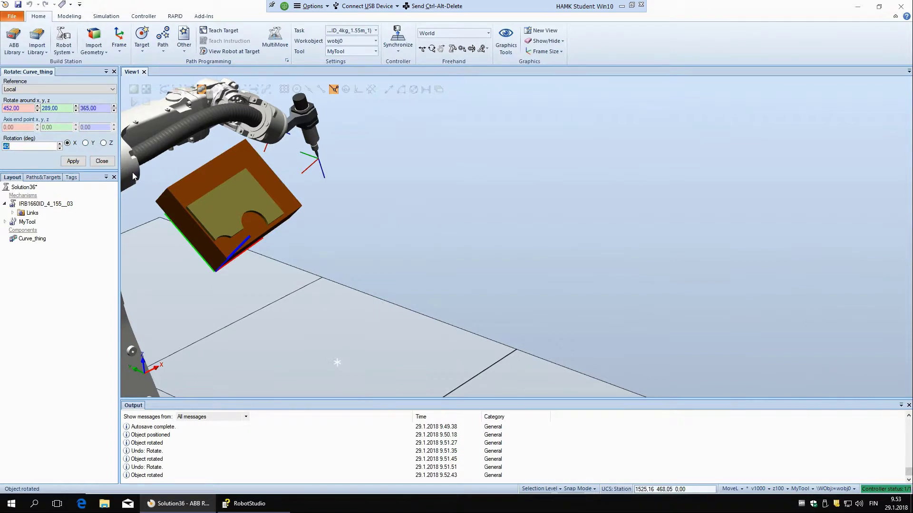
left_click(107, 162)
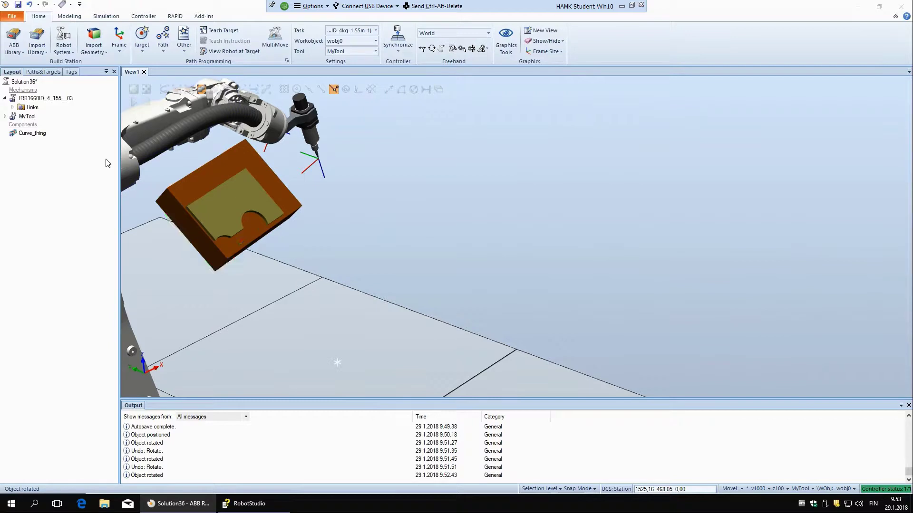
left_click(29, 4)
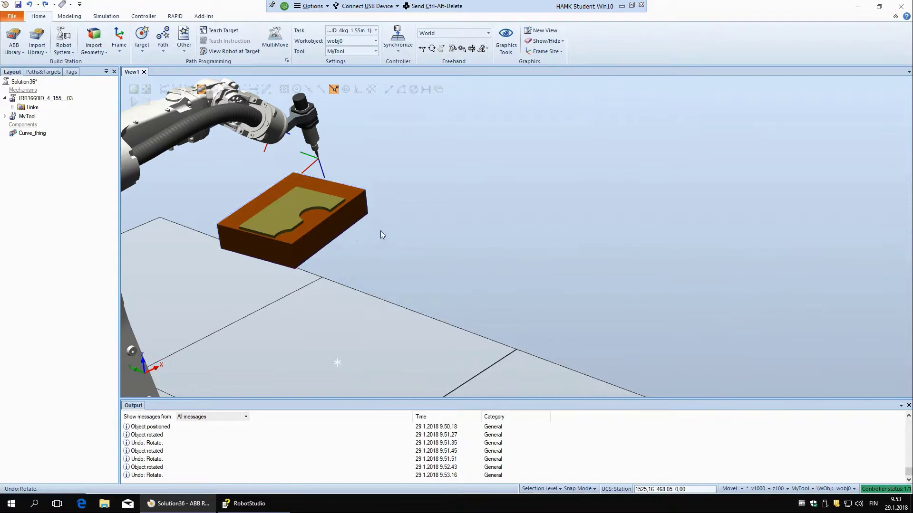
scroll(384, 230, "down", 2)
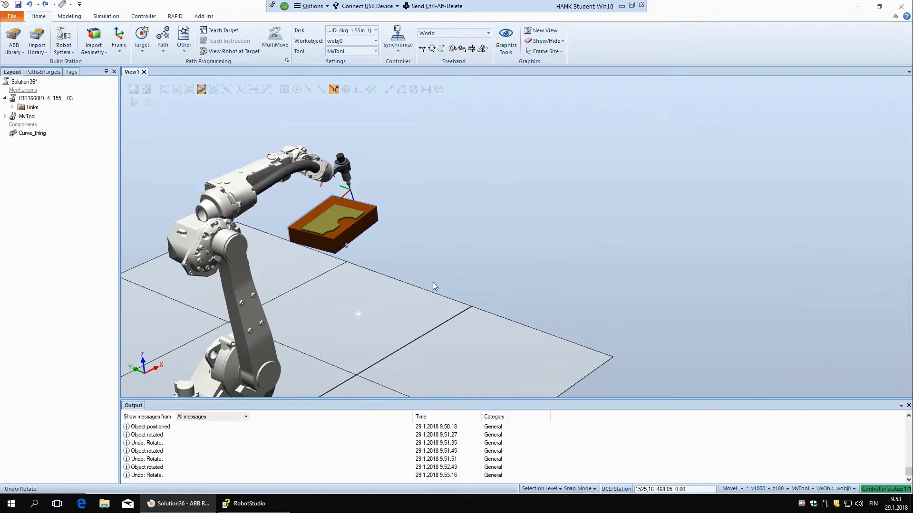
scroll(433, 282, "down", 3)
scroll(394, 317, "up", 2)
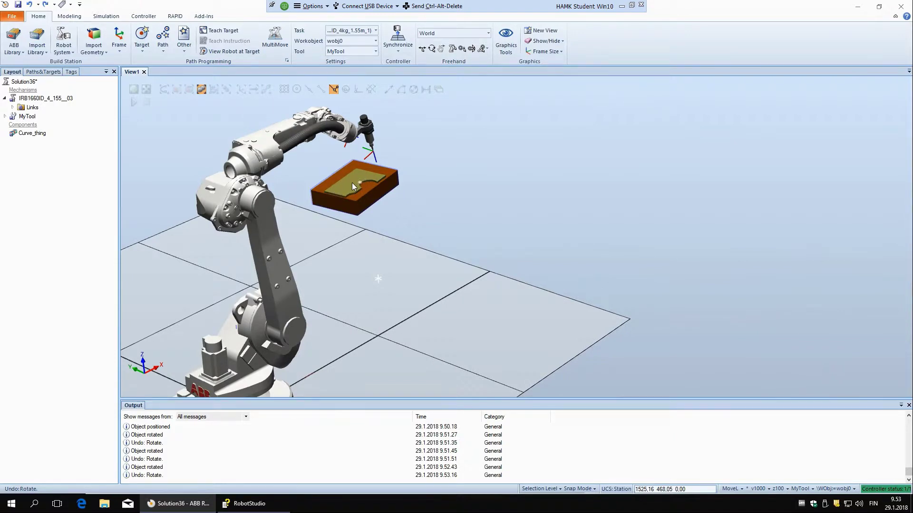
Step: Examine Curve_thing's set-position values with World as the reference, and close the settings without applying any change
scroll(352, 182, "up", 2)
scroll(352, 175, "up", 1)
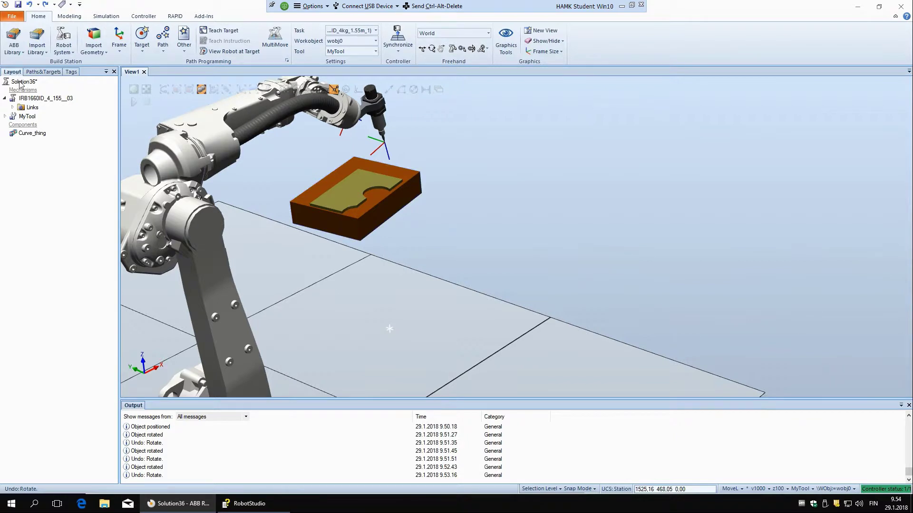
right_click(27, 133)
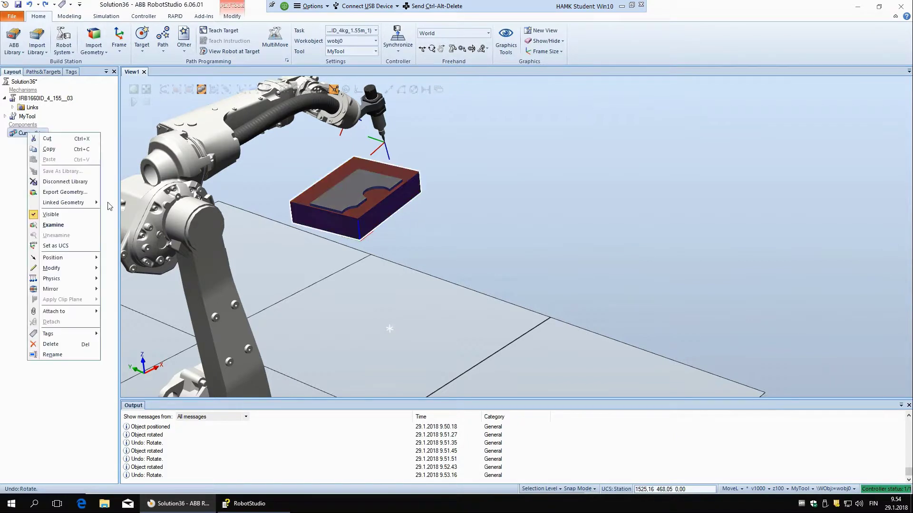
mouse_move(76, 258)
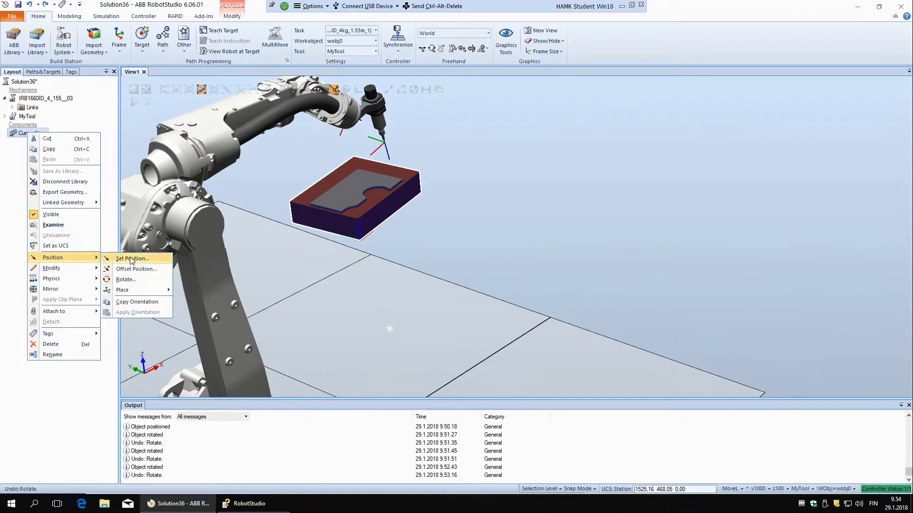
left_click(132, 260)
scroll(267, 266, "down", 2)
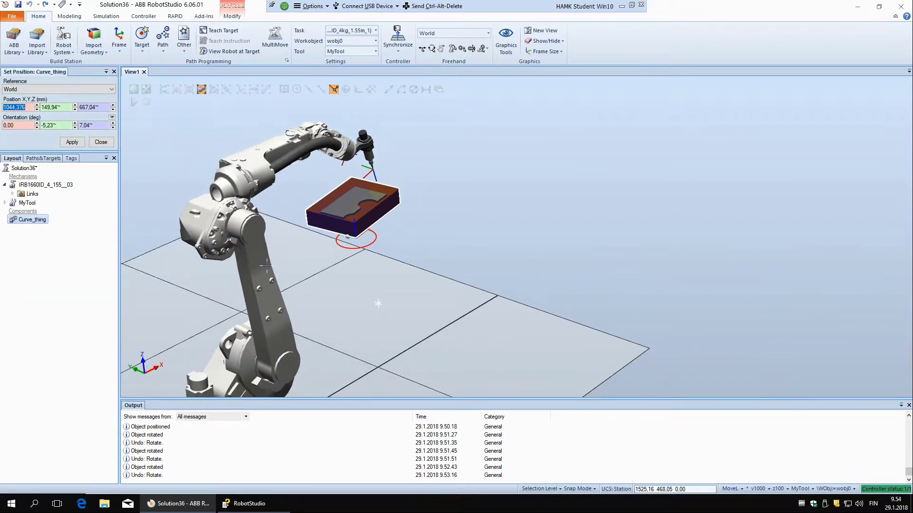
scroll(266, 266, "down", 1)
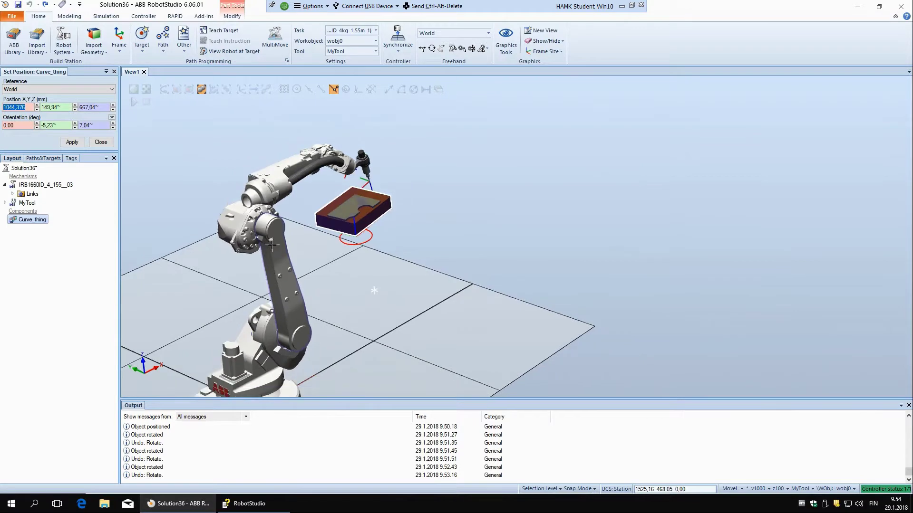
scroll(277, 263, "down", 1)
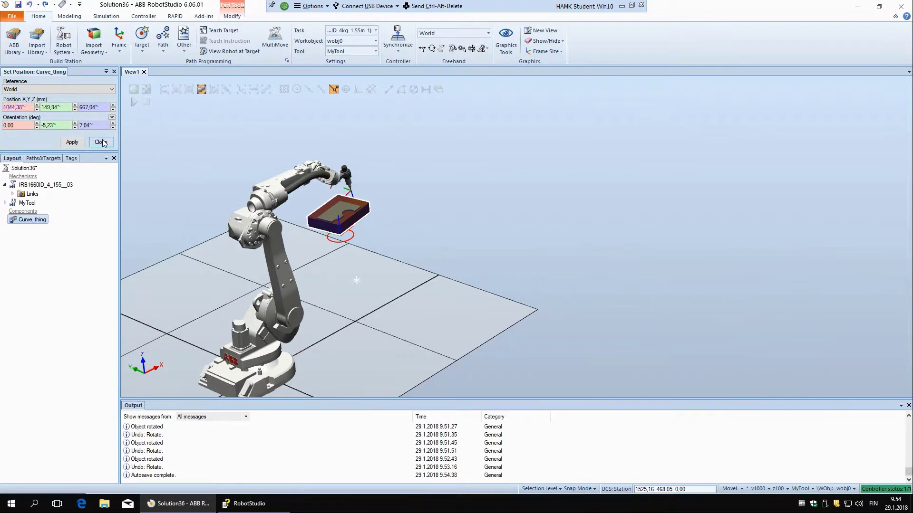
left_click(102, 143)
scroll(218, 171, "down", 1)
left_click(423, 242)
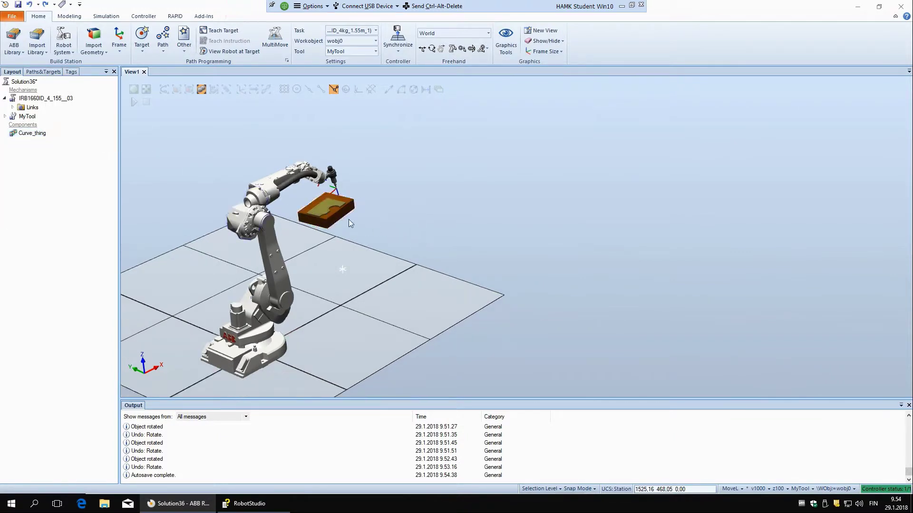
Step: Start creating a workobject and name it wCustom
scroll(349, 219, "down", 2)
scroll(331, 212, "up", 4)
scroll(338, 219, "up", 1)
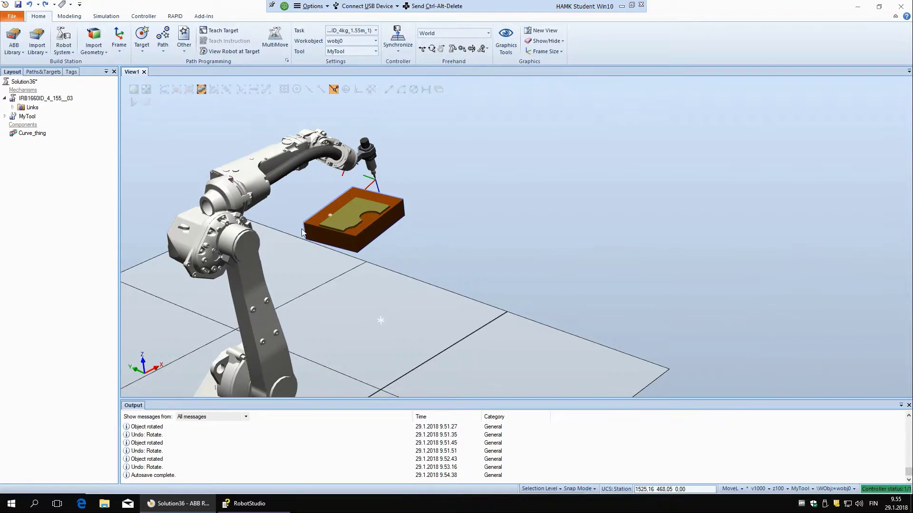
left_click(187, 52)
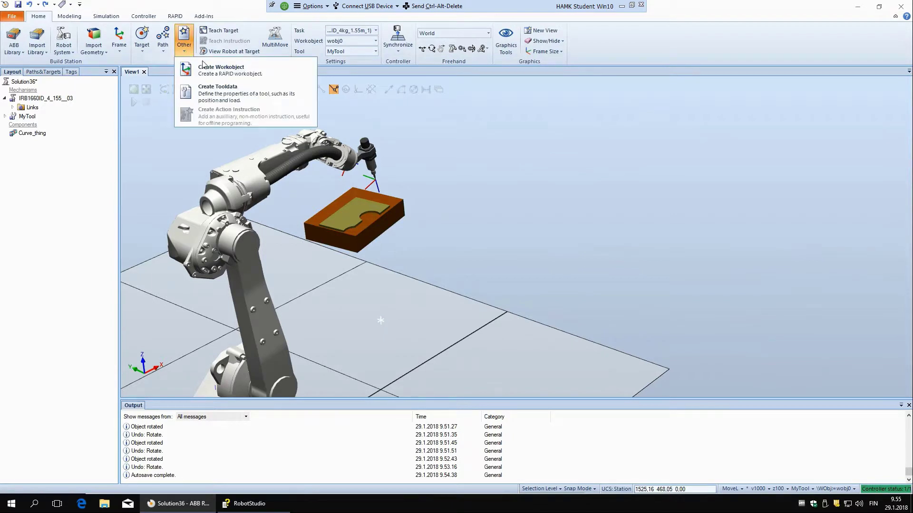
left_click(242, 71)
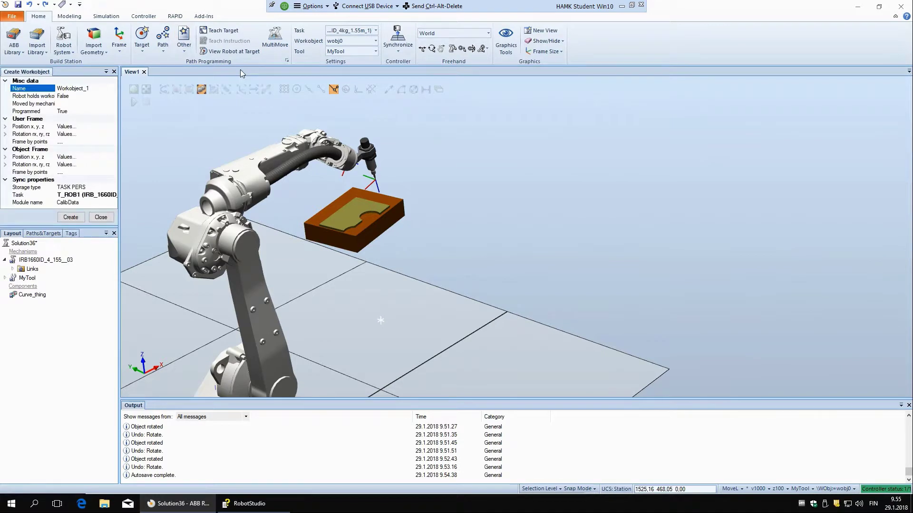
double_click(88, 88)
type("w")
type("w")
type("C")
type("ustom")
Step: Examine the position entries of wCustom's user frame and cancel the entry
left_click(40, 127)
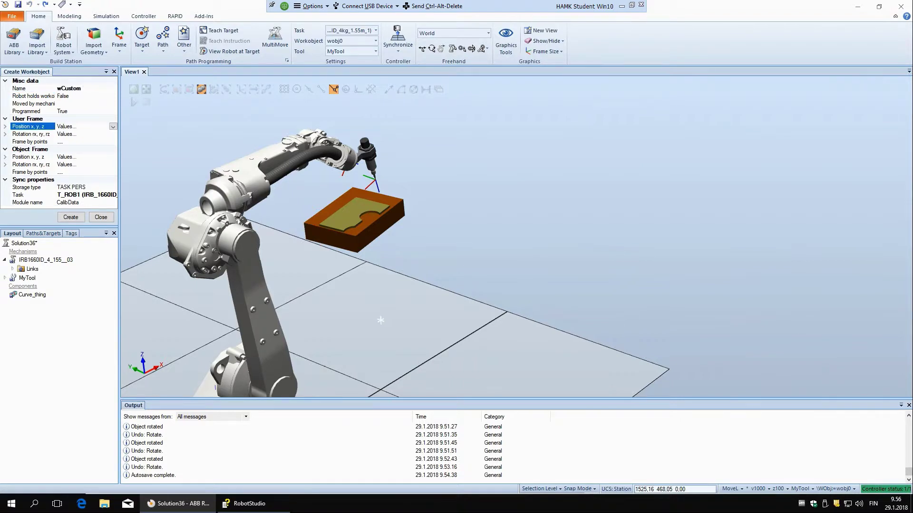
left_click(113, 126)
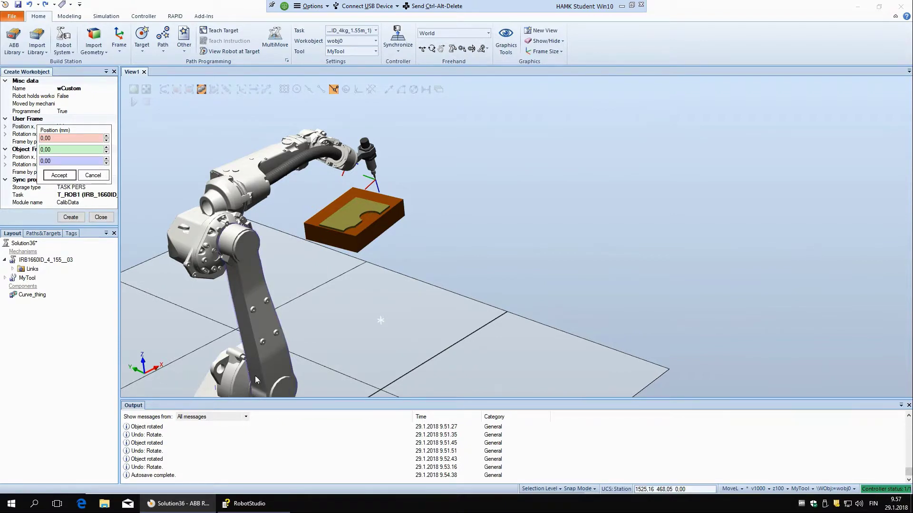
left_click(107, 128)
left_click(100, 175)
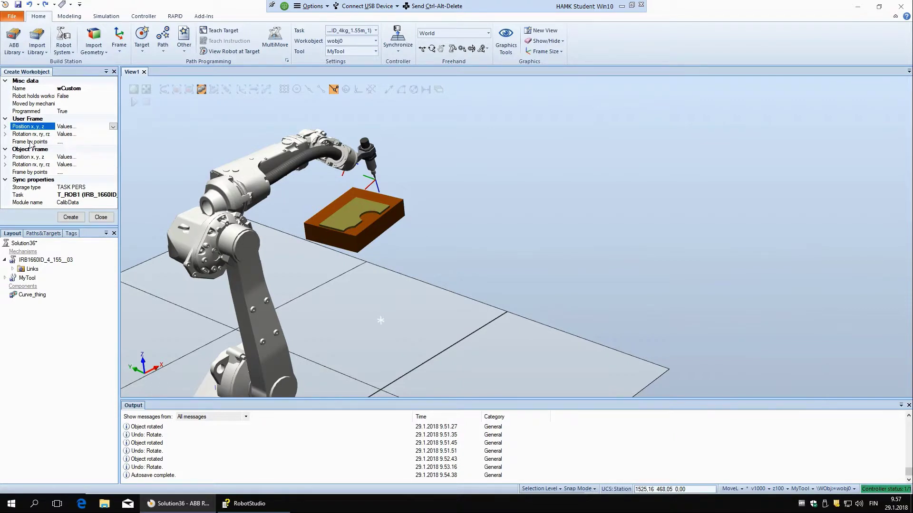
Step: Choose the three-point method for wCustom's user frame by points, and set snapping to objects for picking corners on Curve_thing
left_click(62, 142)
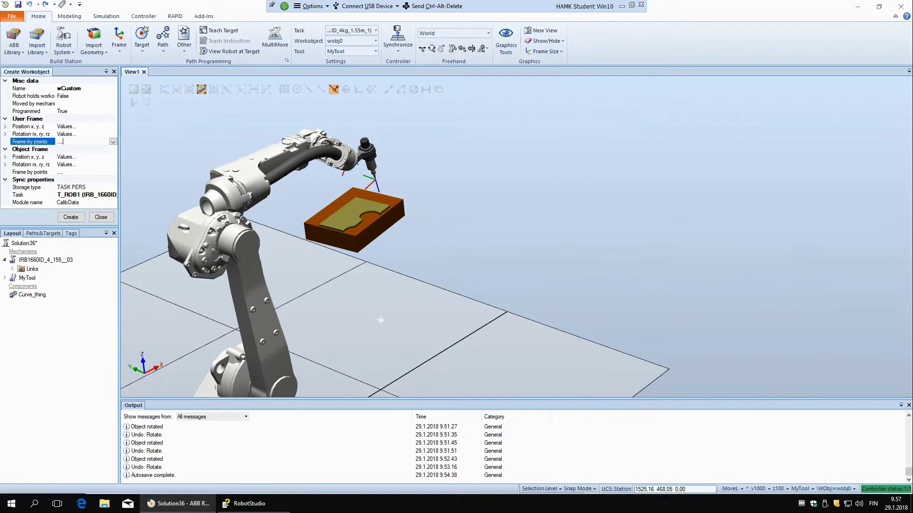
left_click(113, 143)
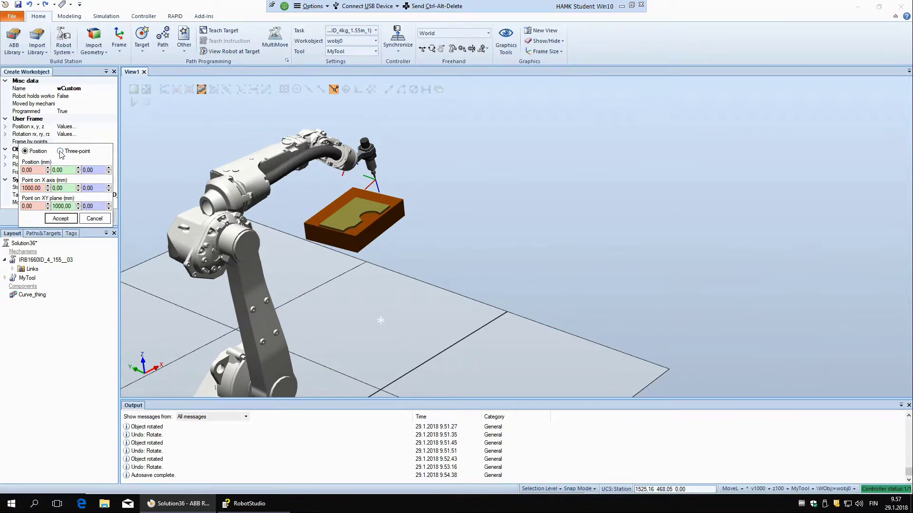
left_click(60, 151)
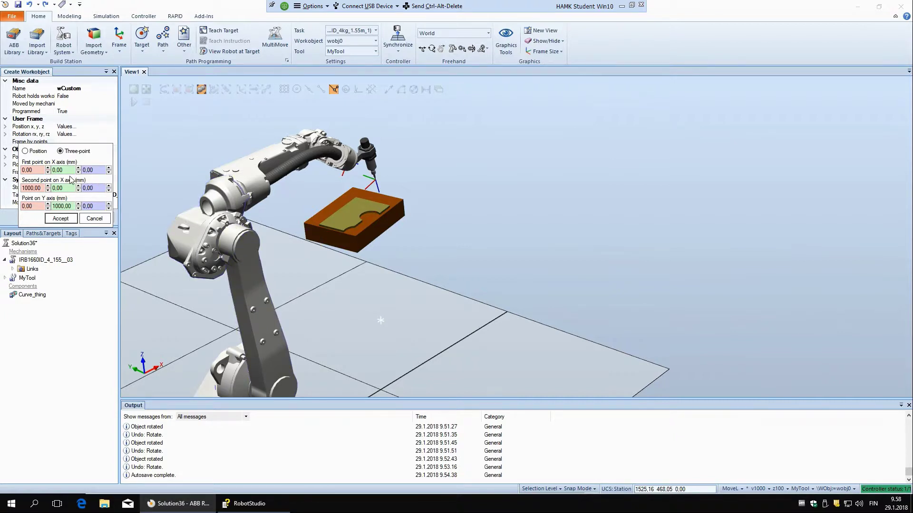
left_click(29, 170)
left_click(378, 224)
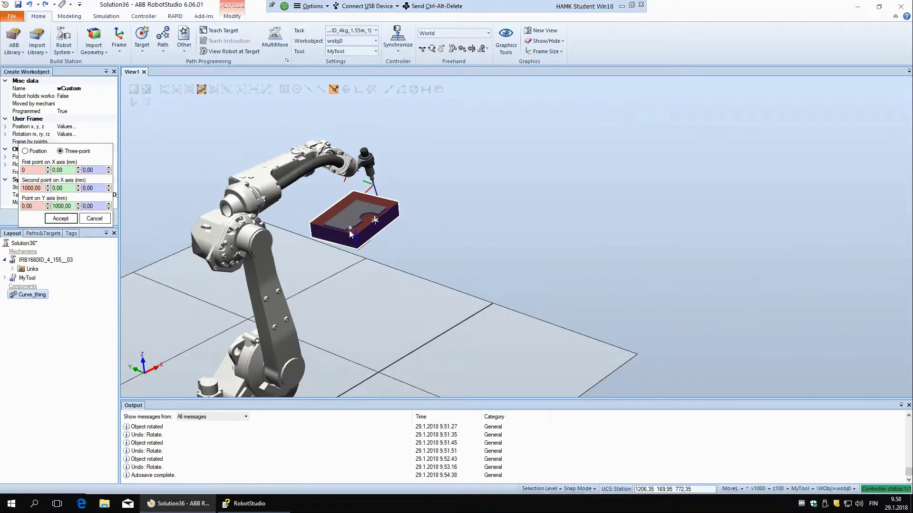
scroll(349, 230, "up", 3)
scroll(353, 230, "up", 2)
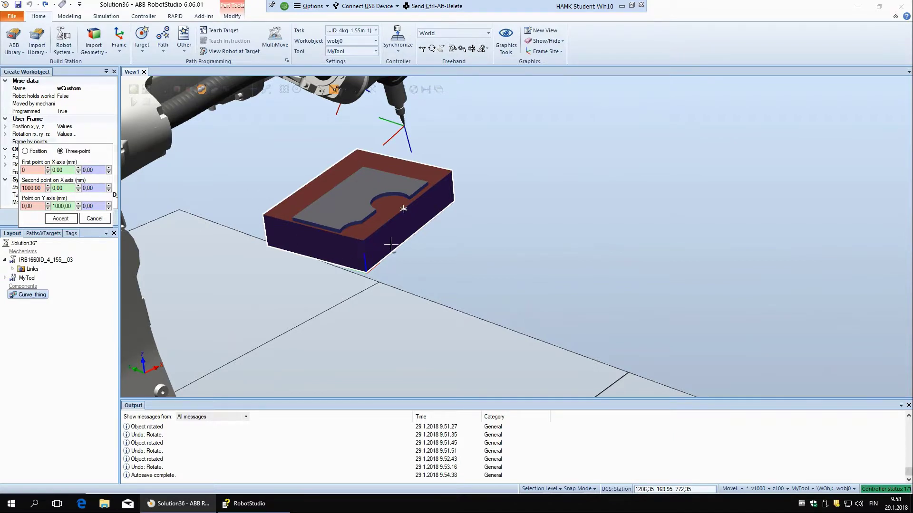
left_click_drag(390, 251, 353, 247, "ctrl+shift")
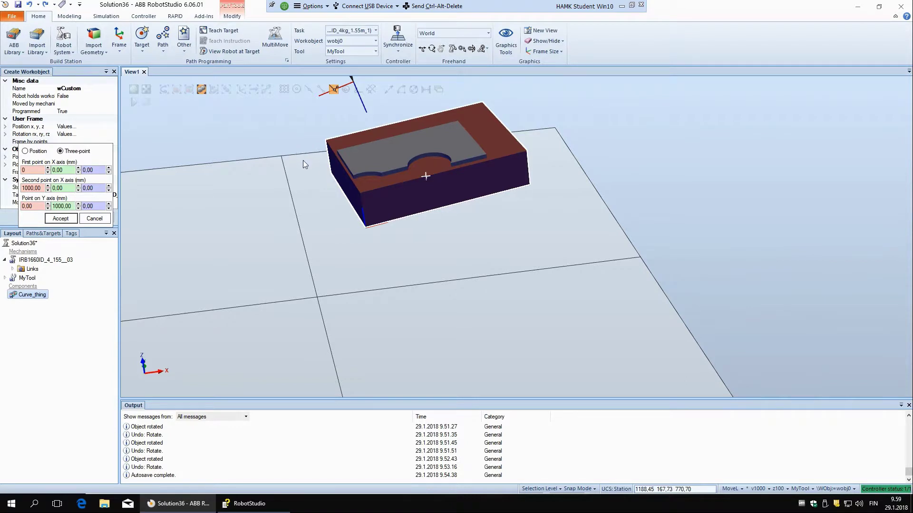
left_click(32, 170)
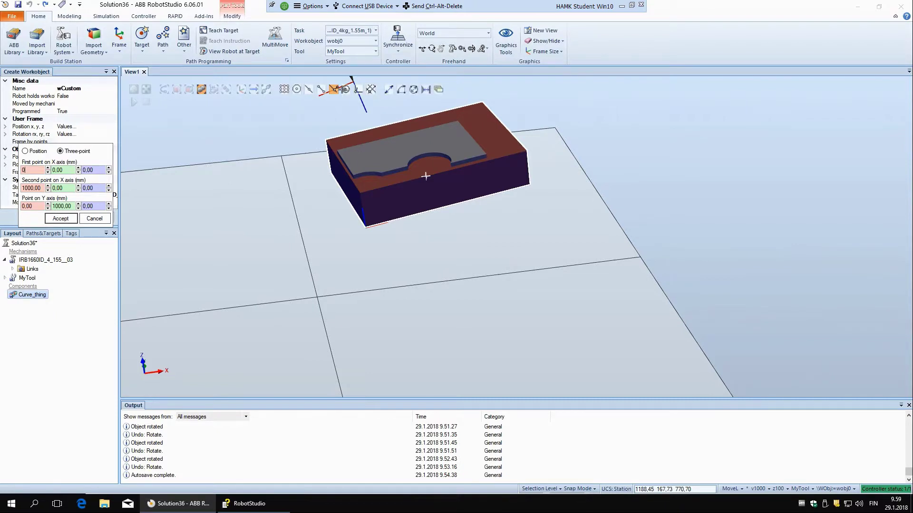
left_click(284, 90)
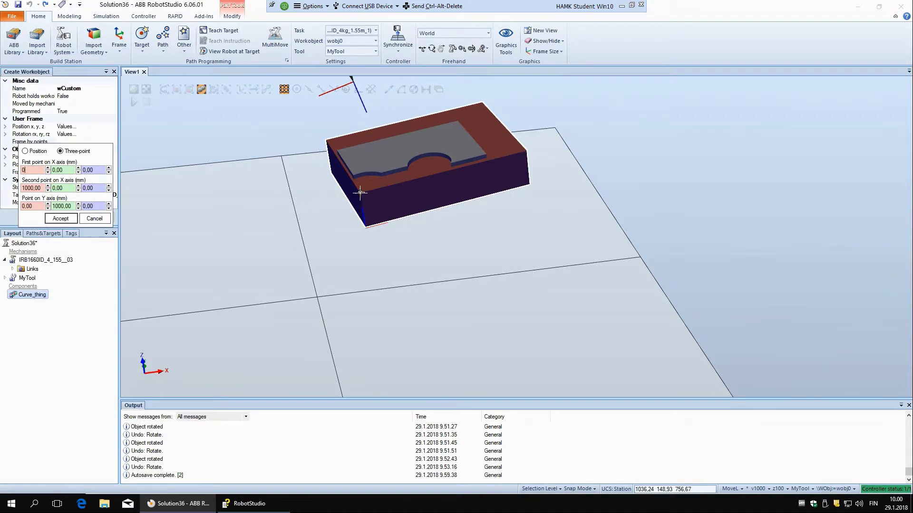
Step: Define the X axis through Curve_thing's top corners 1036.24, 148.93, 756.67 and 1431.57, 197.78, 793.10, the Y point at 999.45, 446.66, 756.67, and create wCustom
left_click(360, 192)
left_click(525, 153)
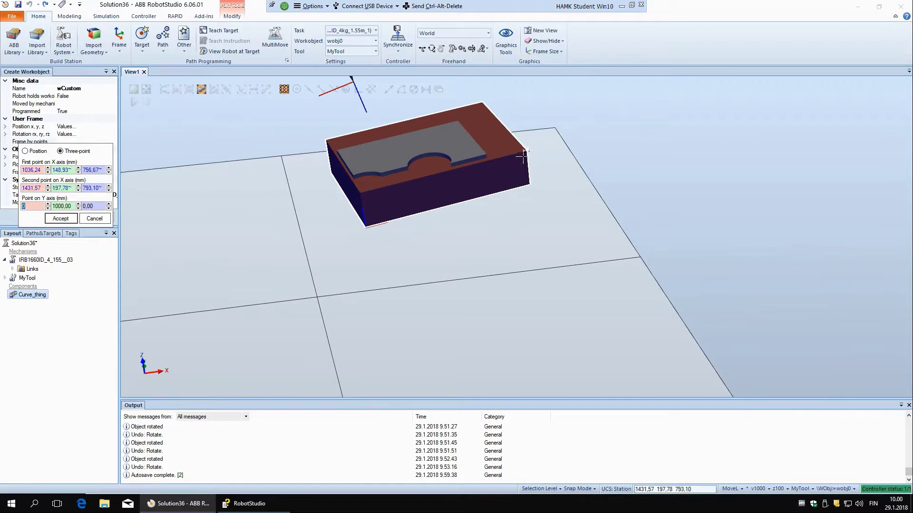
left_click(328, 141)
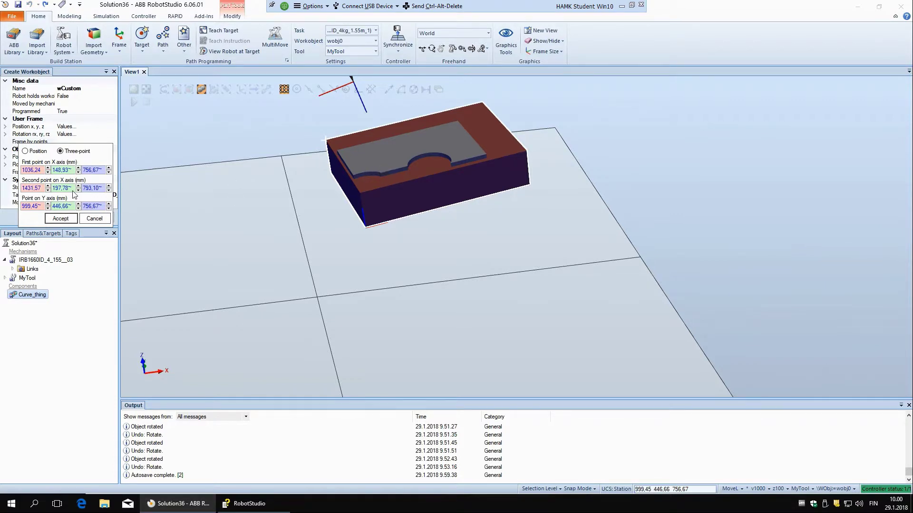
left_click(387, 172)
left_click(35, 189)
left_click(528, 152)
left_click(329, 143)
left_click(61, 219)
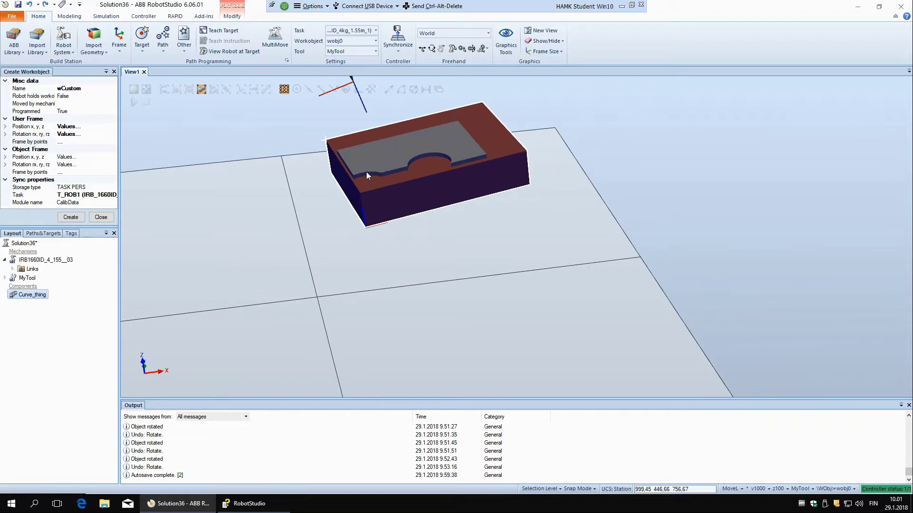
left_click(71, 217)
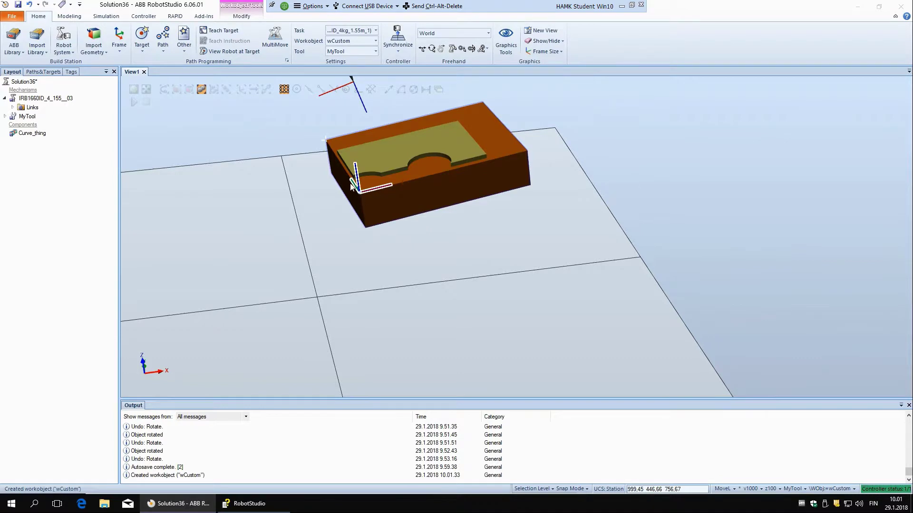
Step: Start creating a second workobject for Curve_thing
left_click(183, 43)
left_click(200, 69)
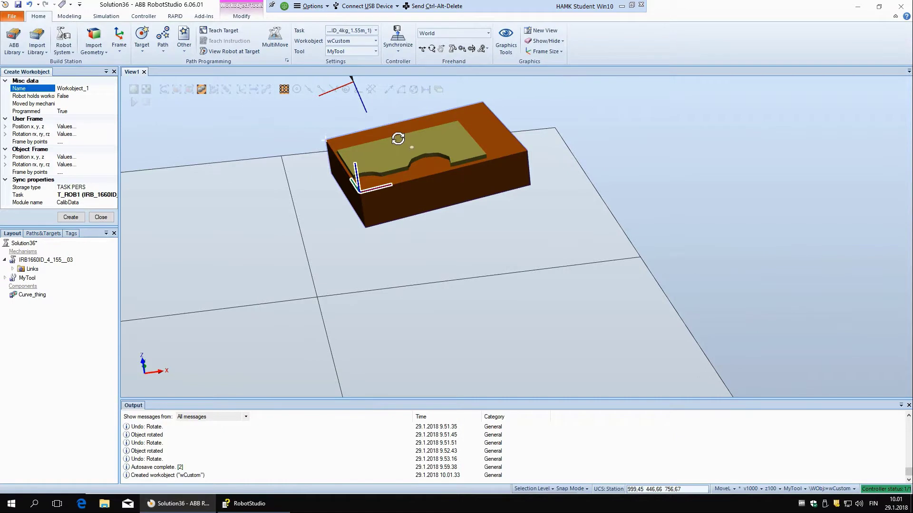
left_click_drag(397, 139, 398, 133, "ctrl+shift")
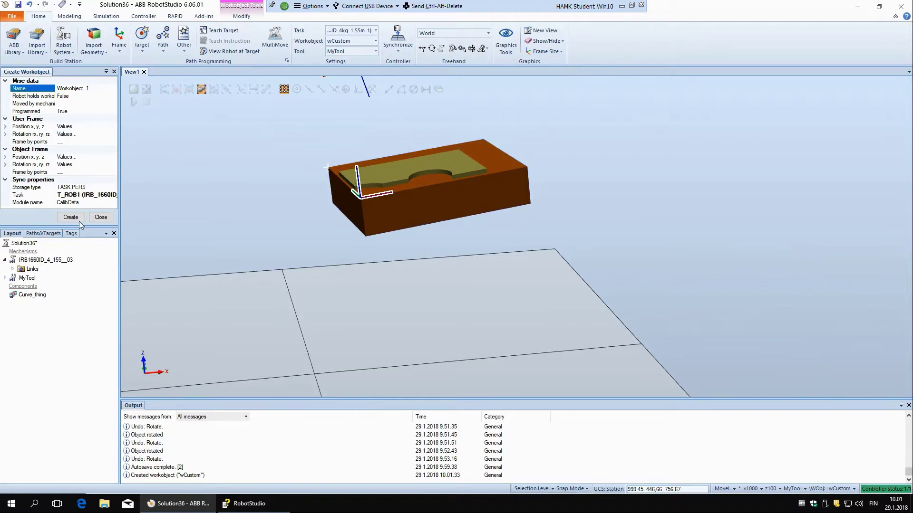
Step: Try to define the second workobject's user frame by picking three top corners of Curve_thing
left_click(62, 142)
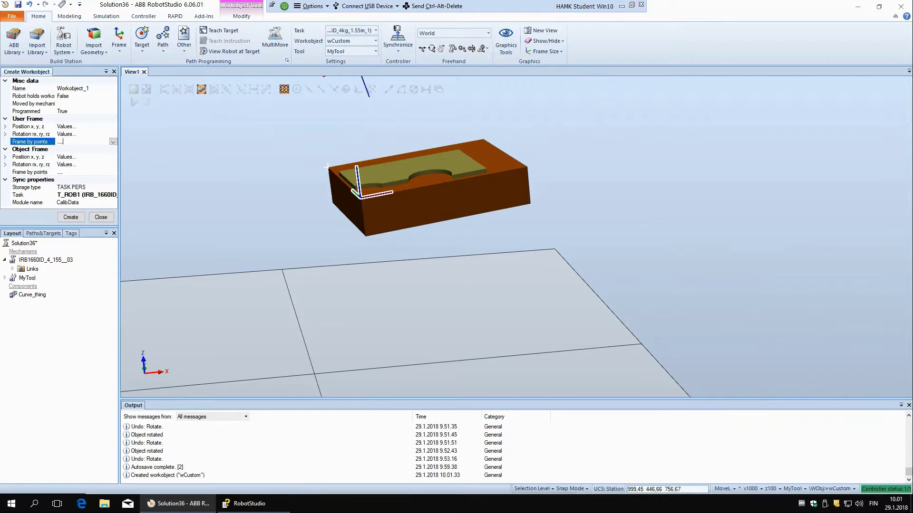
left_click(364, 199)
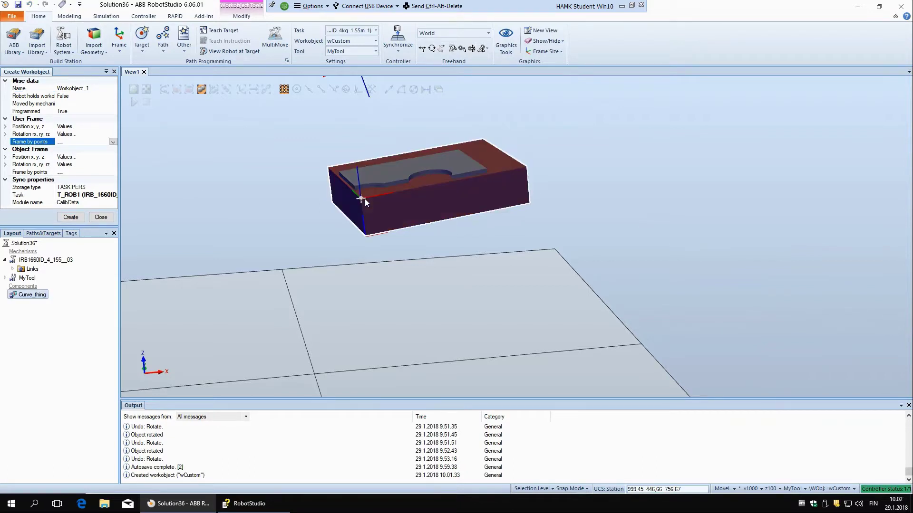
left_click(527, 166)
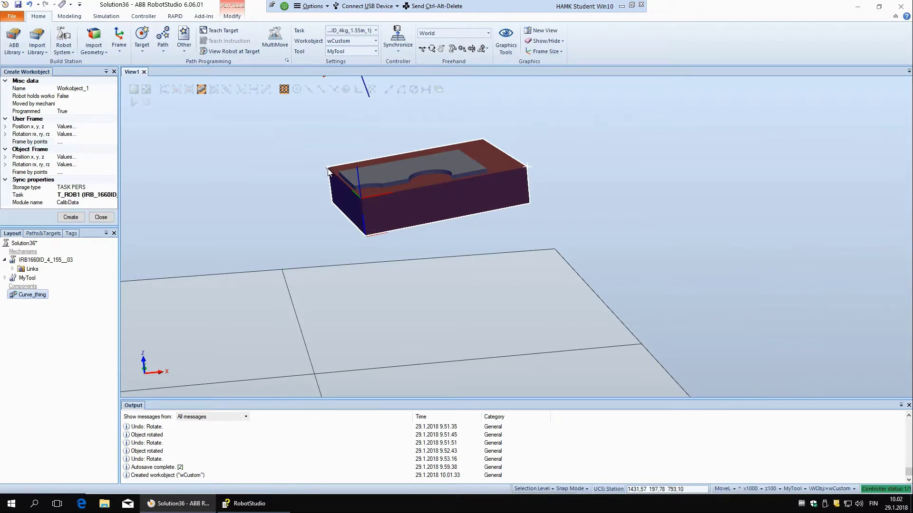
left_click(327, 169)
Step: Define the second workobject's user frame by three points: X axis 1036.24, 148.93, 756.67 to 1431.57, 197.78, 793.10, Y point 999.45, 446.66, 756.67
left_click(68, 142)
left_click(113, 144)
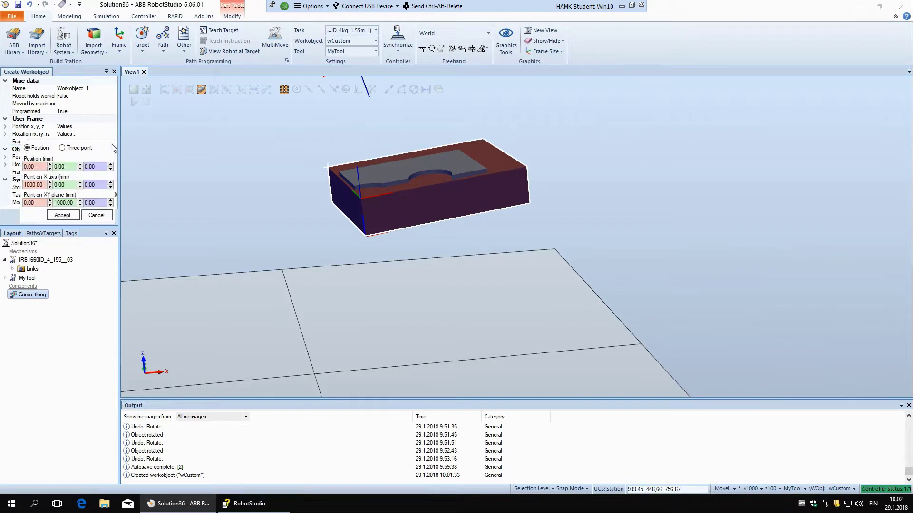
left_click(78, 148)
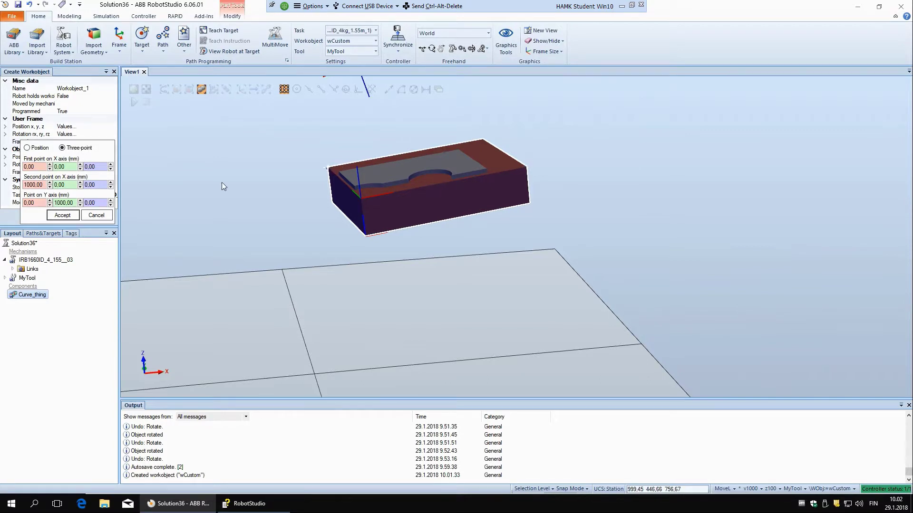
left_click(29, 167)
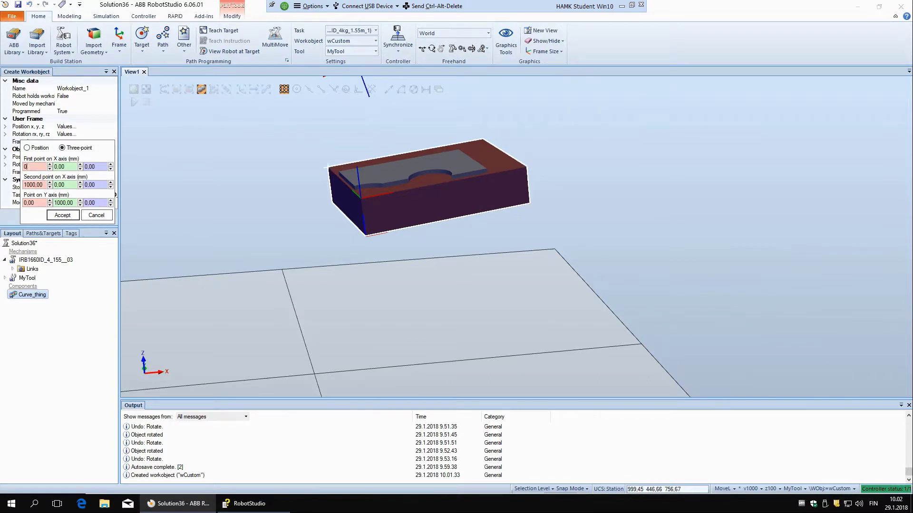
left_click(361, 202)
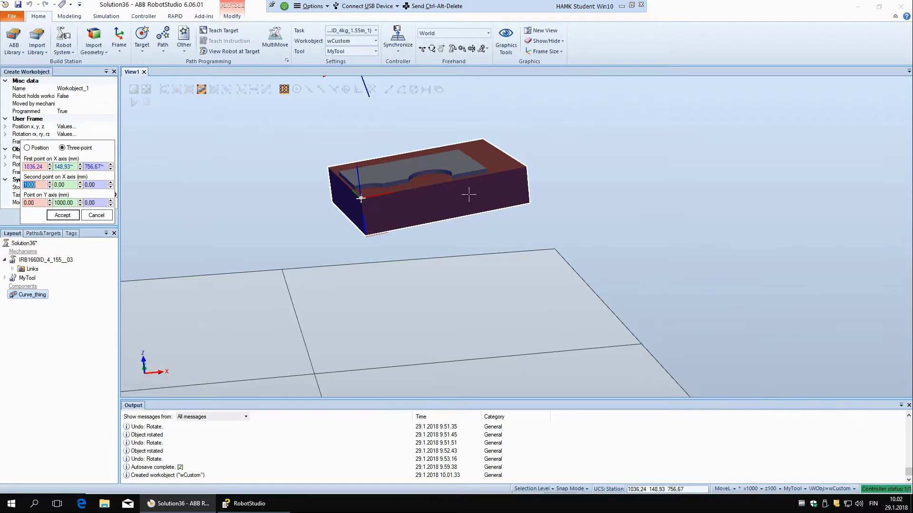
left_click(527, 167)
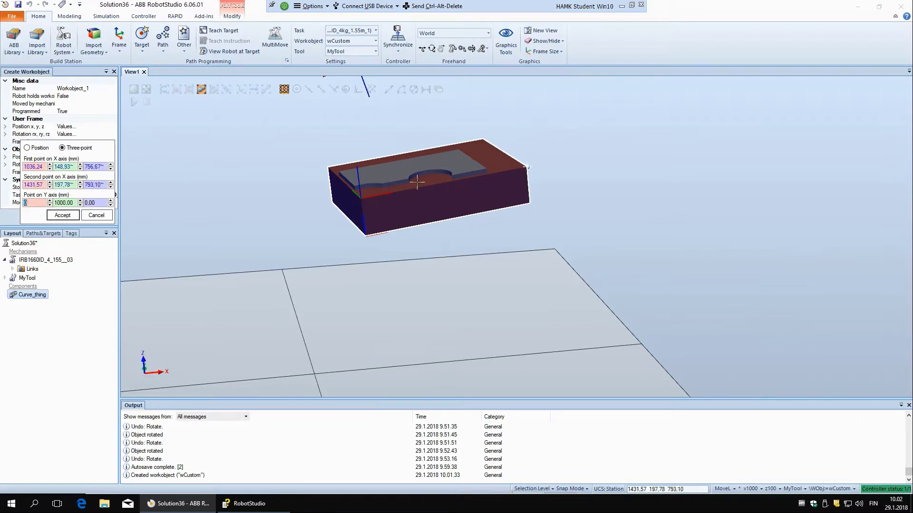
left_click(331, 169)
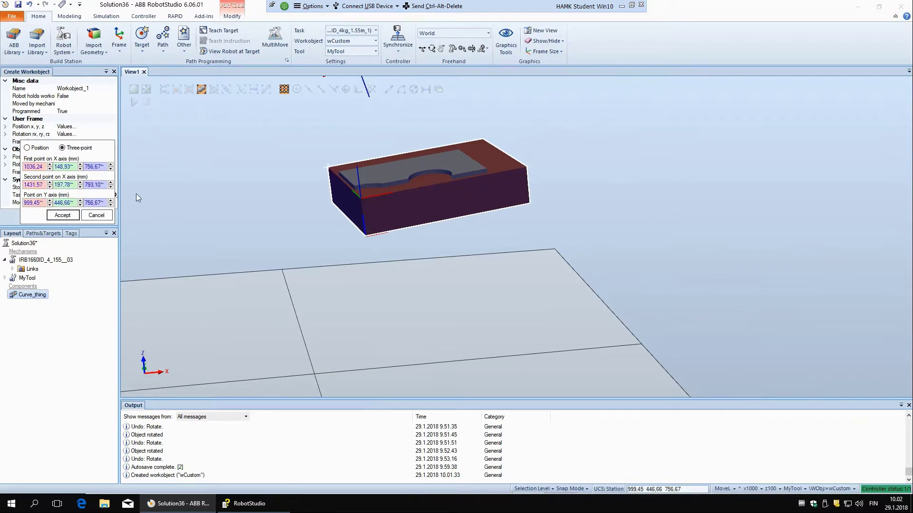
left_click(62, 215)
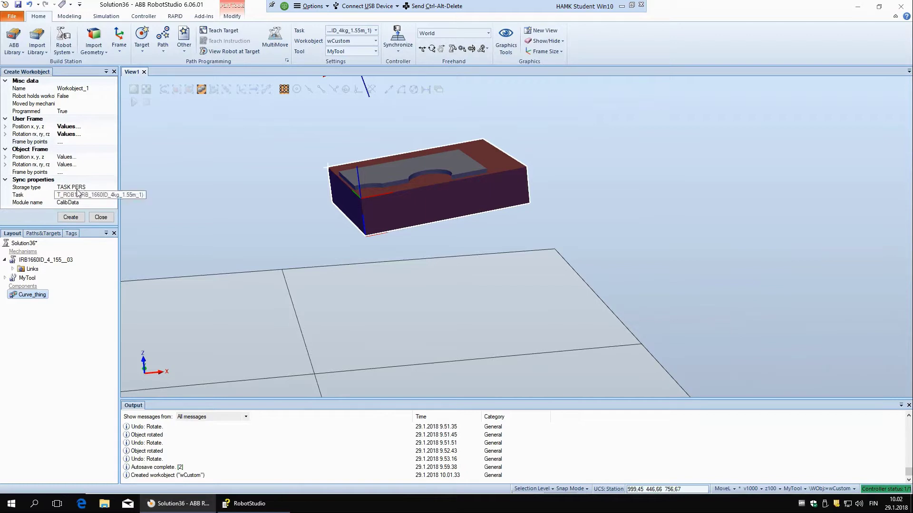
Step: Set the object frame's Z position to 100 mm and create the second workobject
left_click(67, 157)
left_click(113, 157)
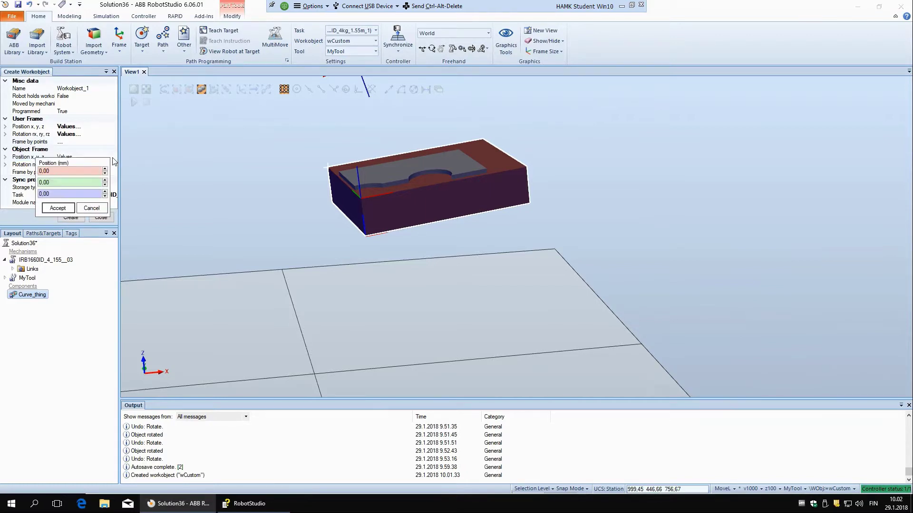
left_click(73, 196)
type("100")
left_click(59, 207)
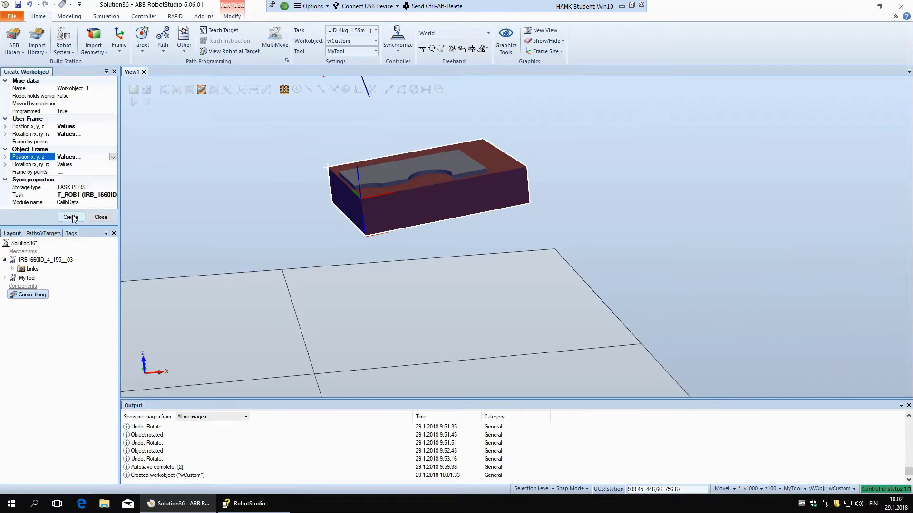
left_click(72, 218)
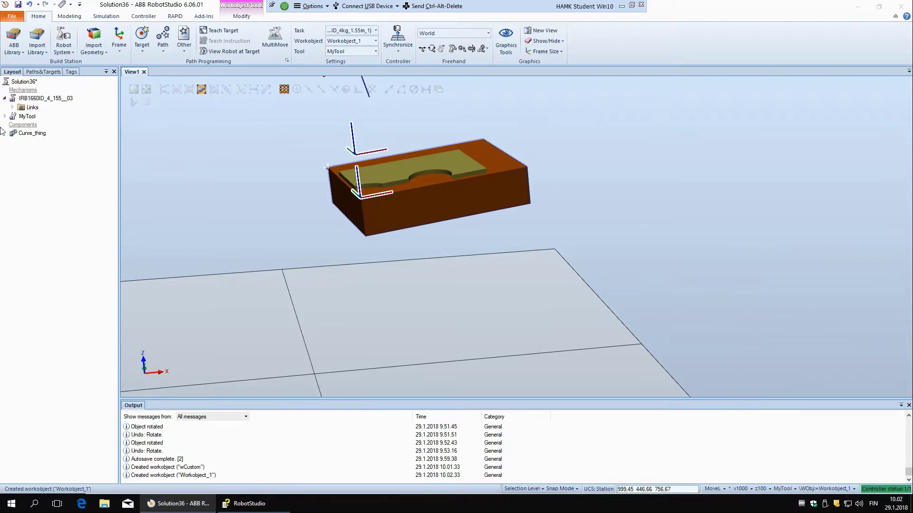
Step: Delete Workobject_1 from the workobjects of task T_ROB1
left_click(32, 72)
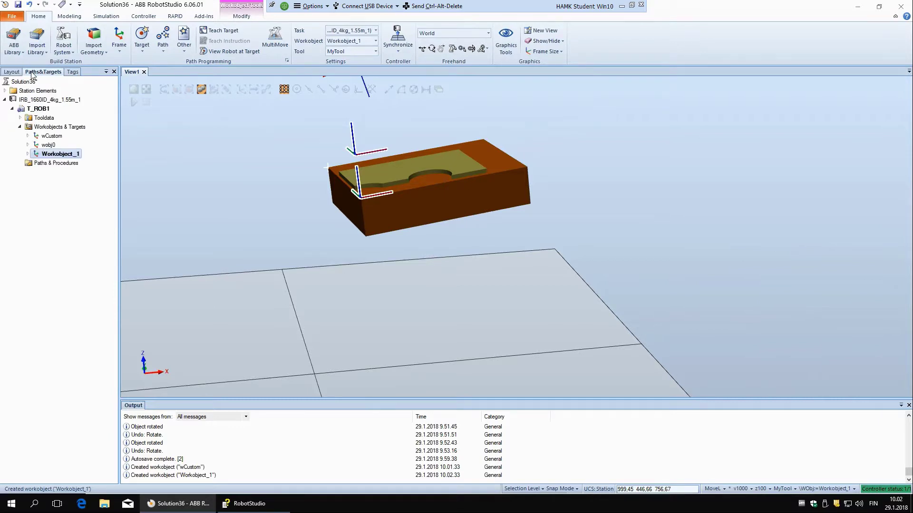
right_click(49, 157)
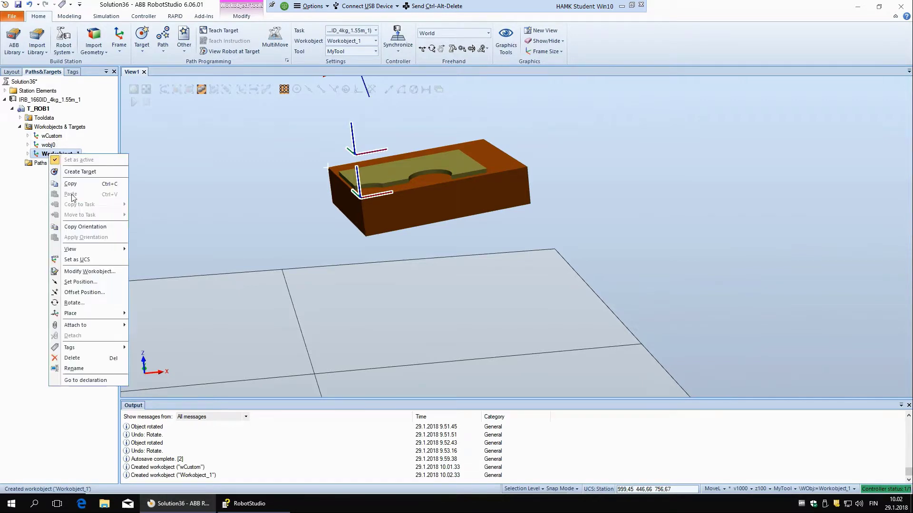
left_click(71, 360)
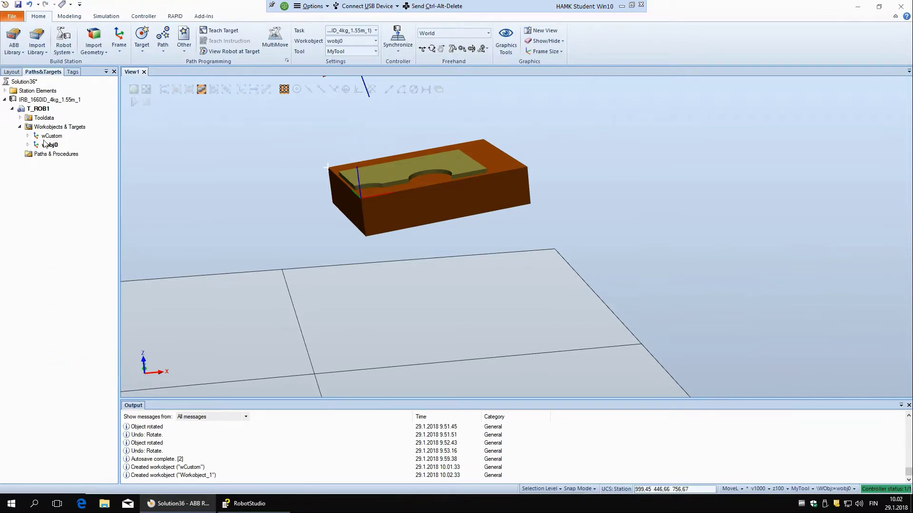
left_click(20, 127)
left_click(20, 127)
left_click(50, 136)
left_click(48, 145)
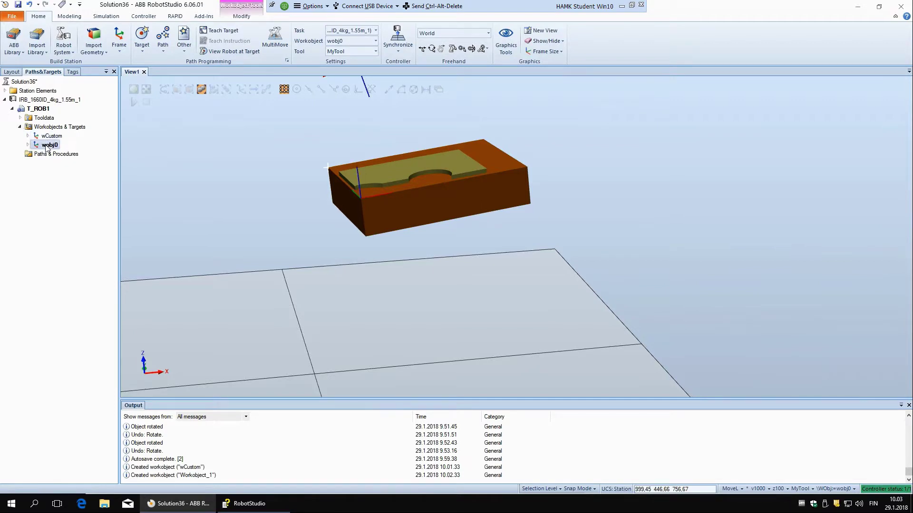
left_click(48, 138)
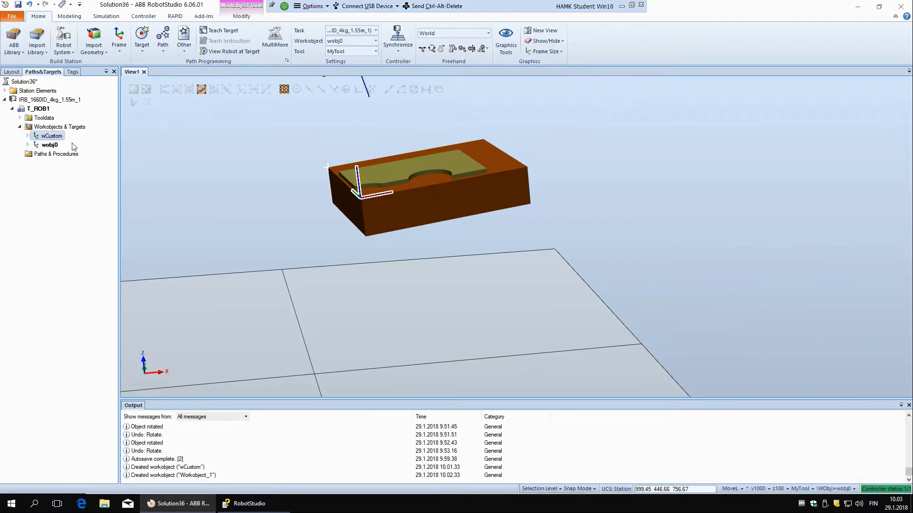
left_click(56, 147)
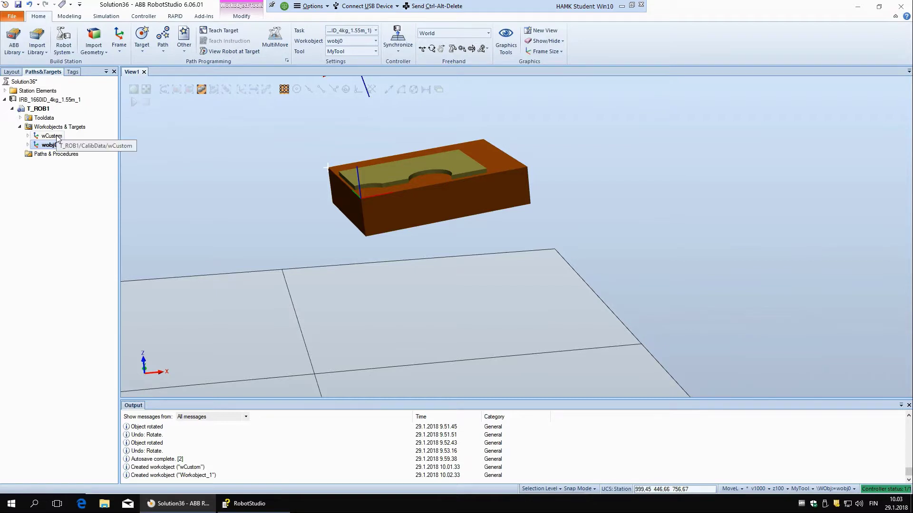
Step: Set wCustom as the active workobject of T_ROB1
left_click(57, 137)
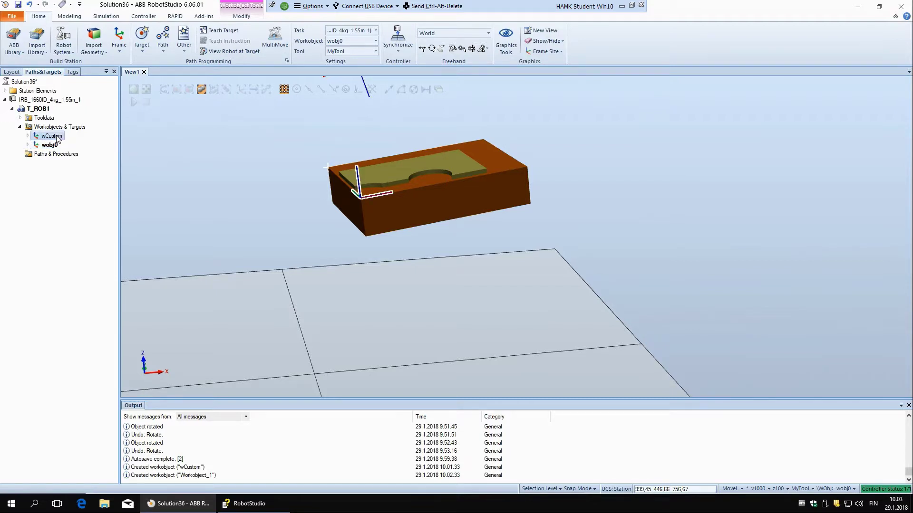
right_click(57, 137)
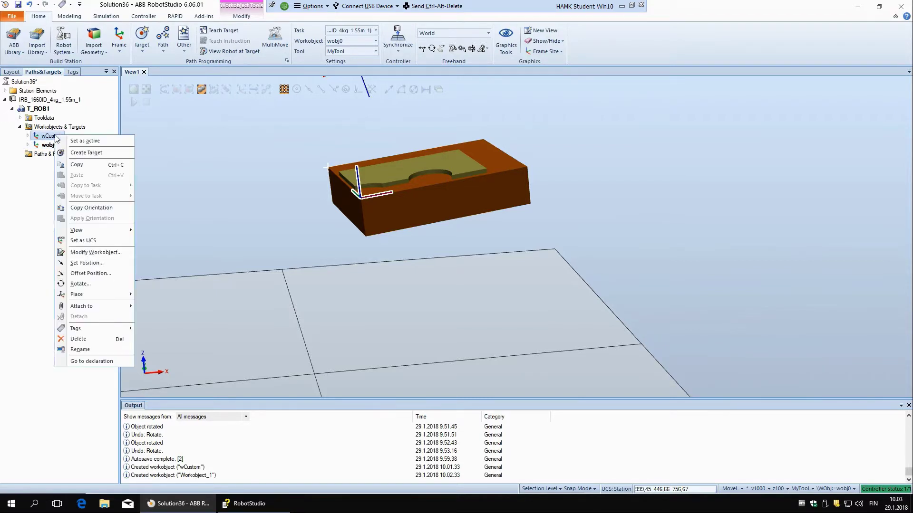
left_click(84, 141)
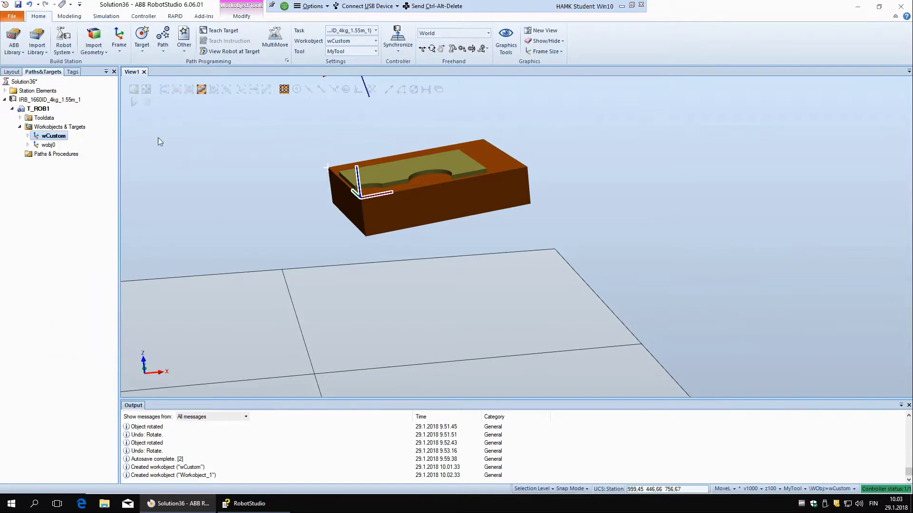
Step: Switch the active workobject between wobj0 and wCustom, ending with wCustom active and nothing selected
left_click(375, 41)
left_click(367, 48)
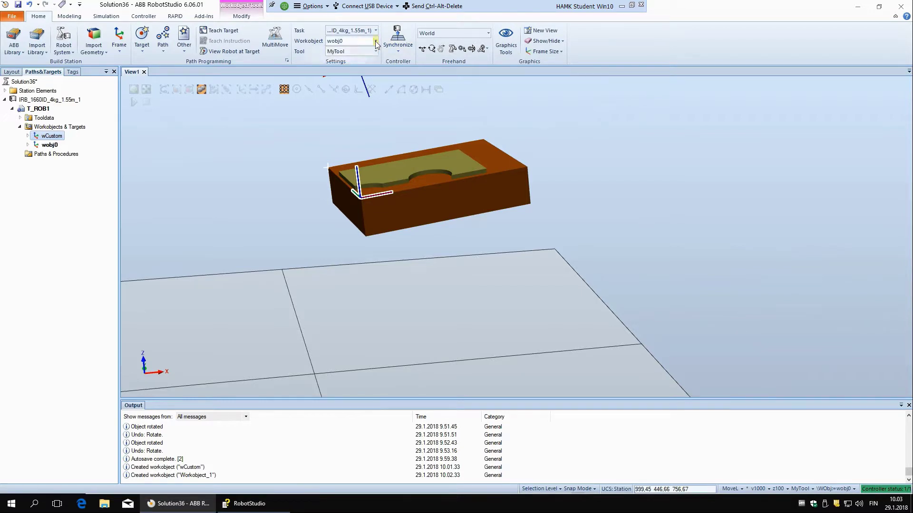
left_click(375, 41)
left_click(363, 56)
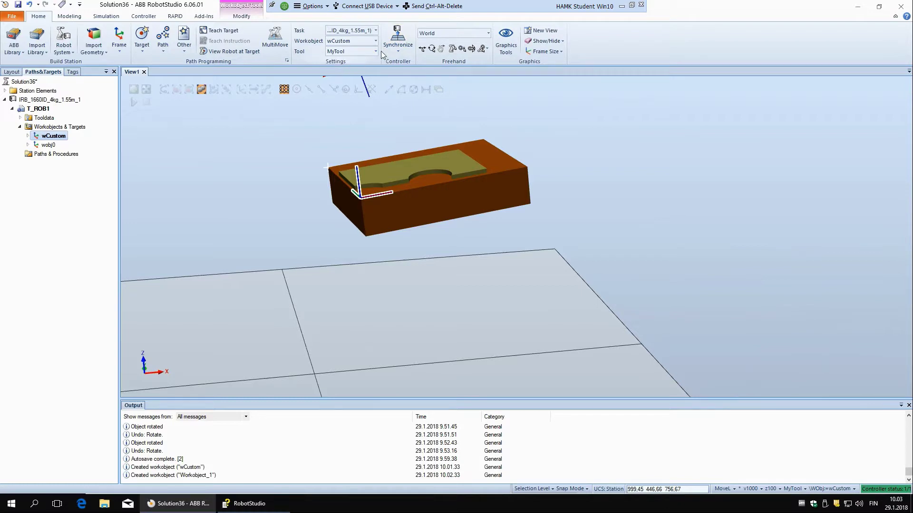
left_click(375, 40)
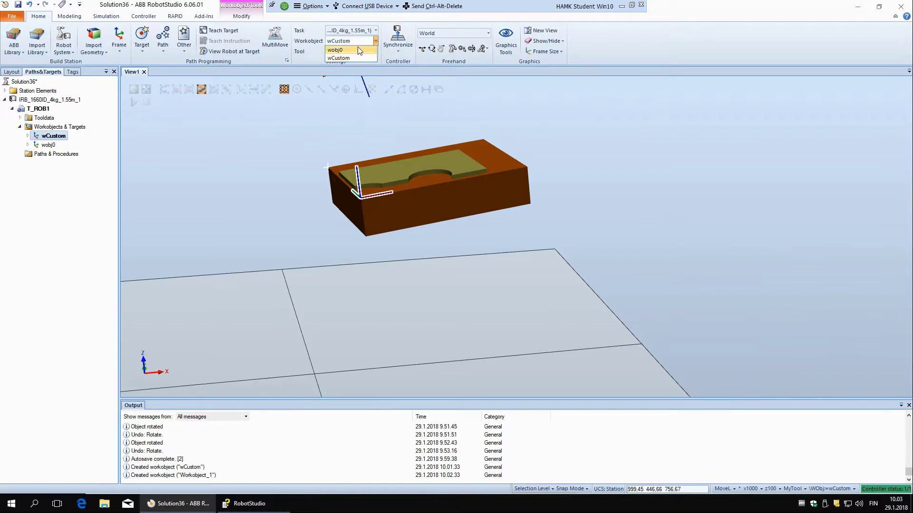
left_click(365, 48)
left_click(373, 41)
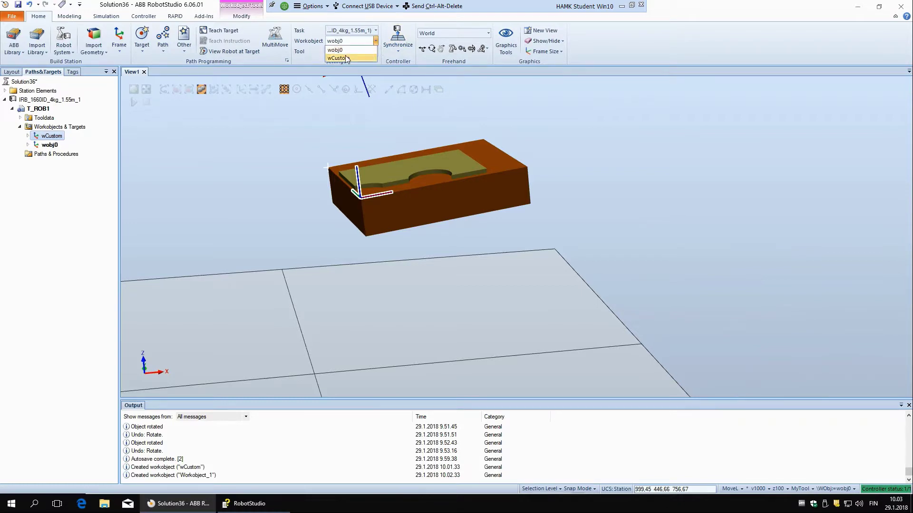
left_click(345, 56)
left_click(21, 216)
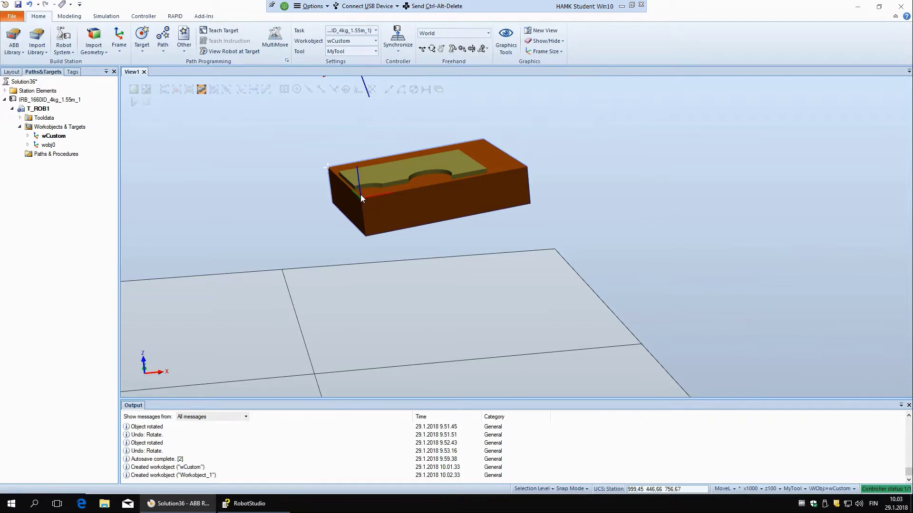
Step: Try moving Curve_thing freehand downward along the Z axis without its workobject, and undo the move
left_click(422, 49)
left_click(439, 201)
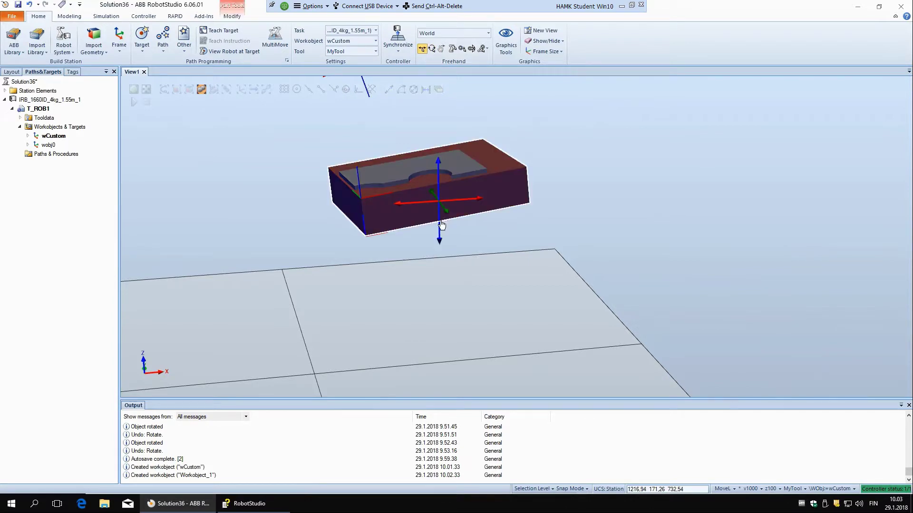
mouse_move(441, 224)
left_mouse_down()
mouse_move(436, 267)
mouse_move(420, 240)
mouse_move(414, 266)
left_mouse_up()
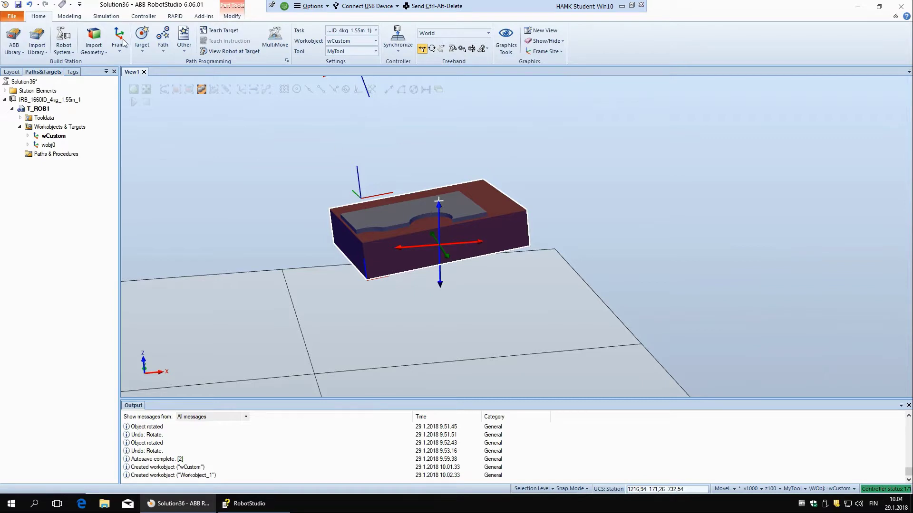
left_click(30, 5)
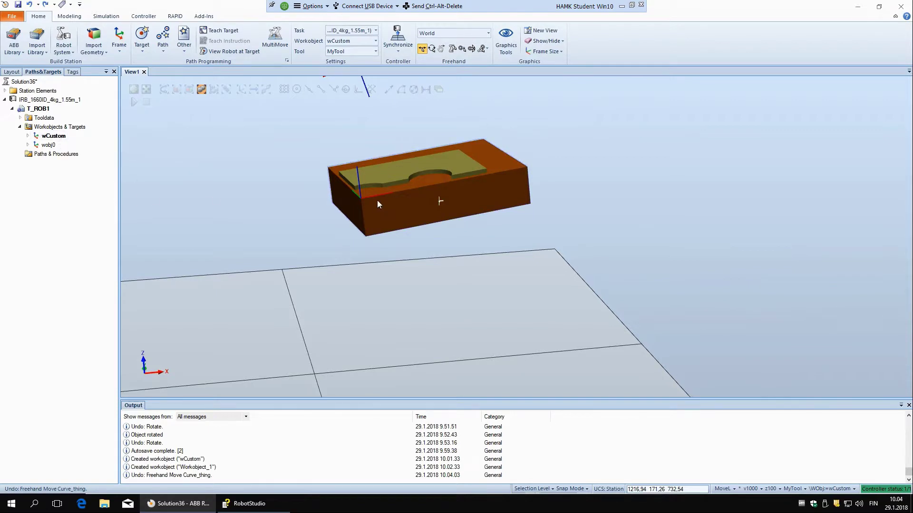
Step: Try attaching wCustom to Curve_thing with its position updated, and undo the attachment
left_click(53, 136)
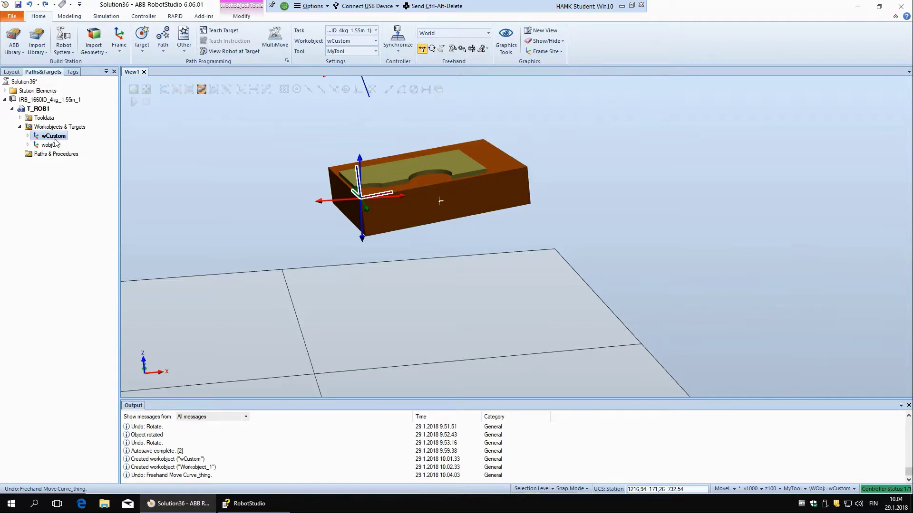
right_click(56, 136)
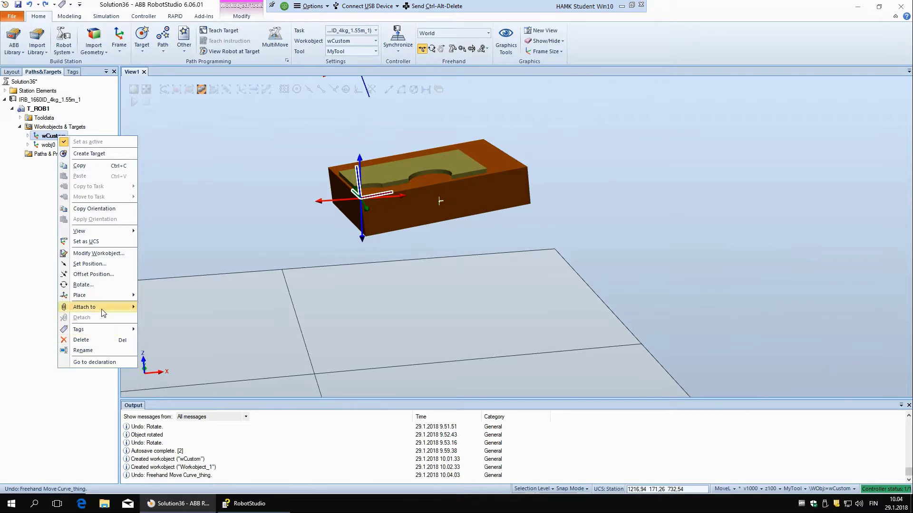
mouse_move(104, 310)
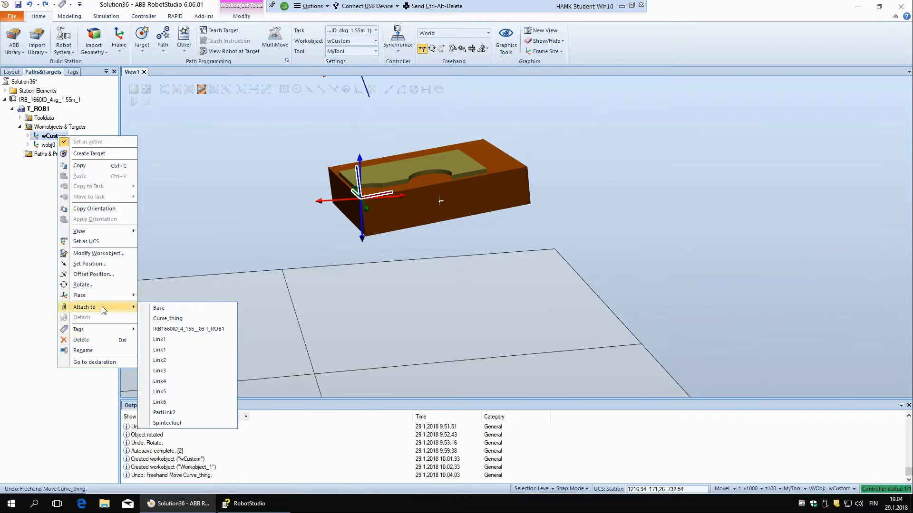
left_click(198, 319)
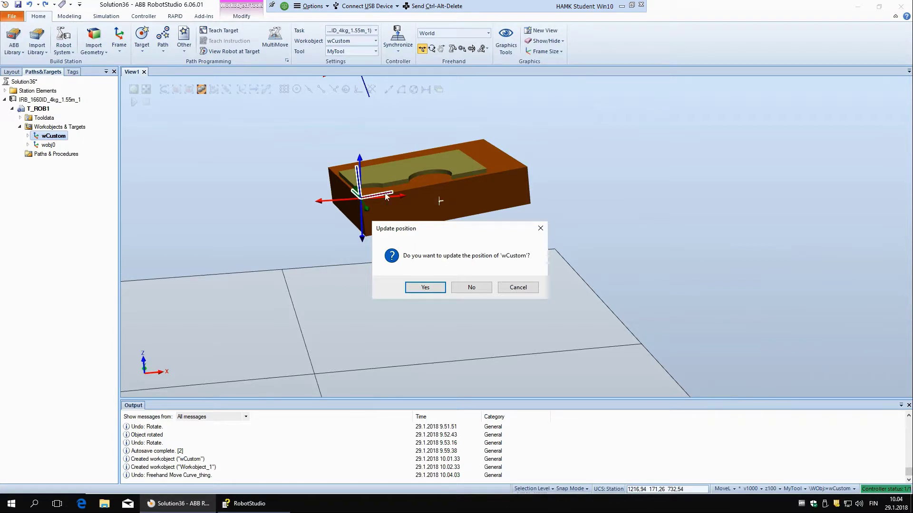
left_click(425, 288)
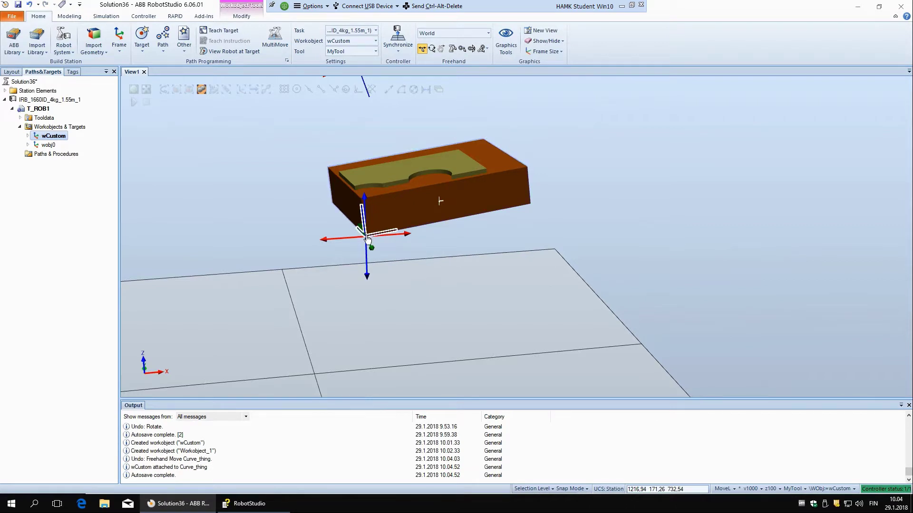
left_click(30, 4)
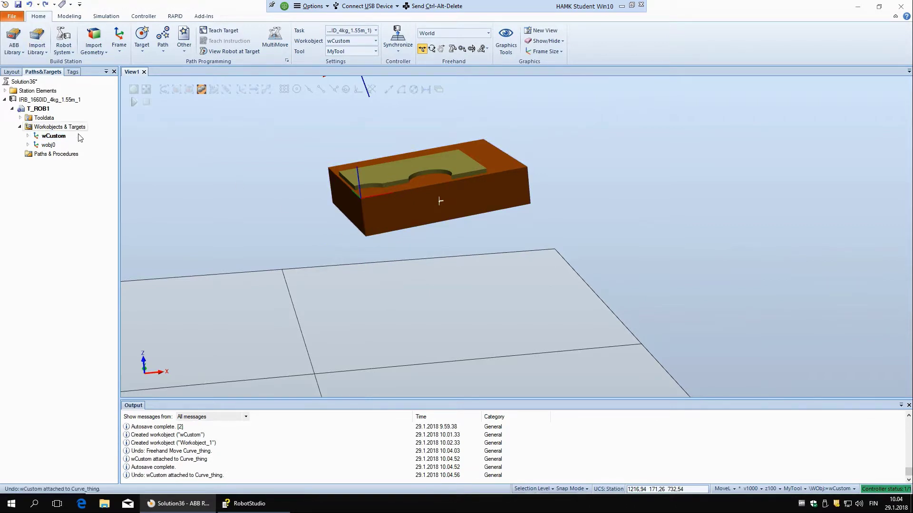
Step: Attach wCustom to Curve_thing without updating the workobject's position, and clear the selection
right_click(45, 136)
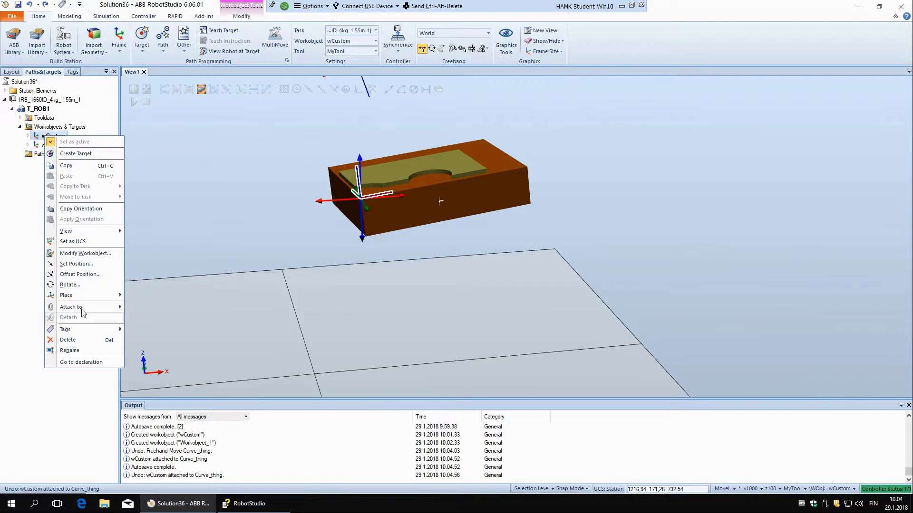
mouse_move(83, 308)
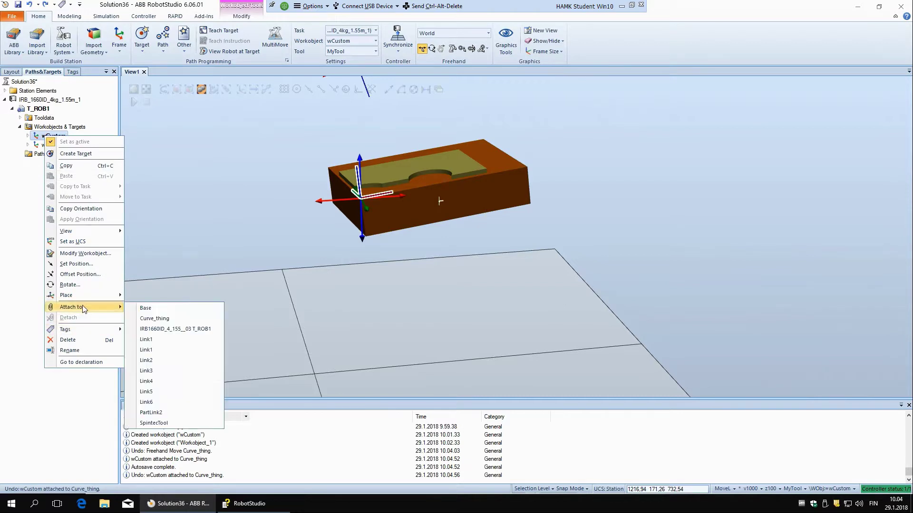
left_click(164, 319)
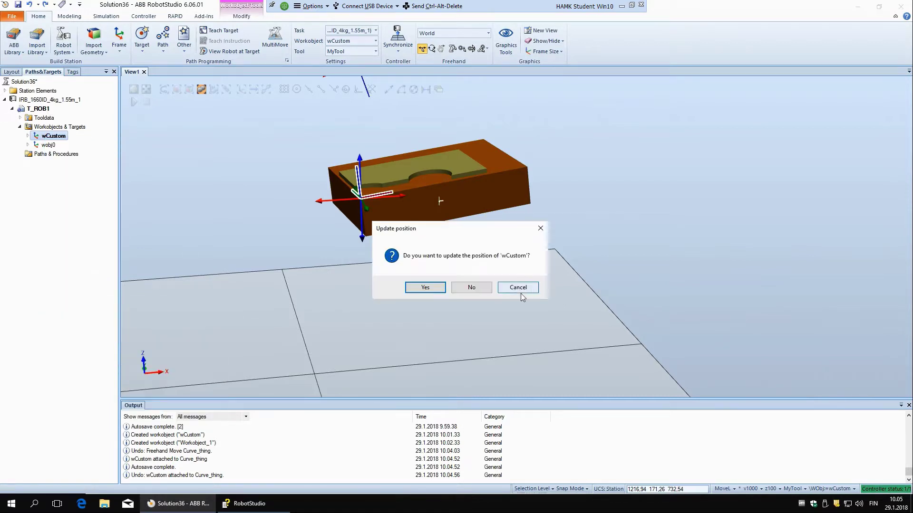
left_click(466, 289)
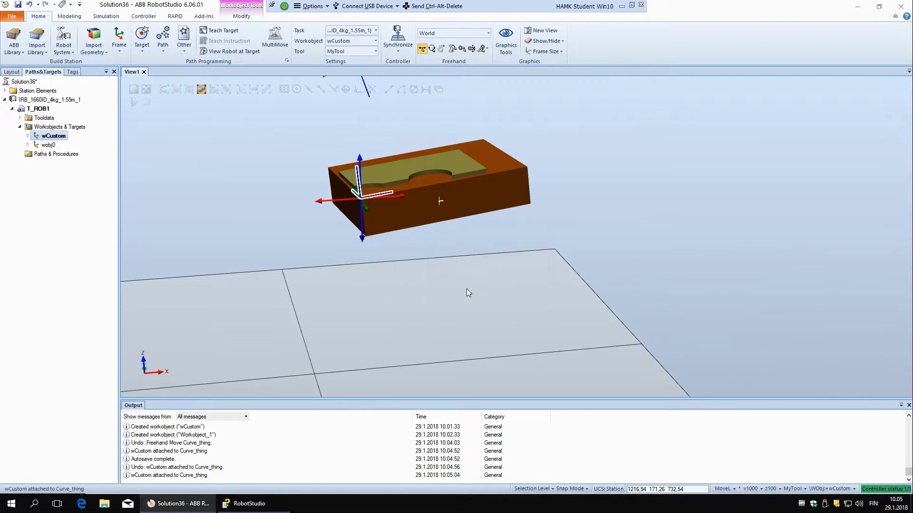
left_click(614, 238)
Step: Try moving Curve_thing freehand downward along the Z axis with its attached workobject, and undo the move
left_click(443, 214)
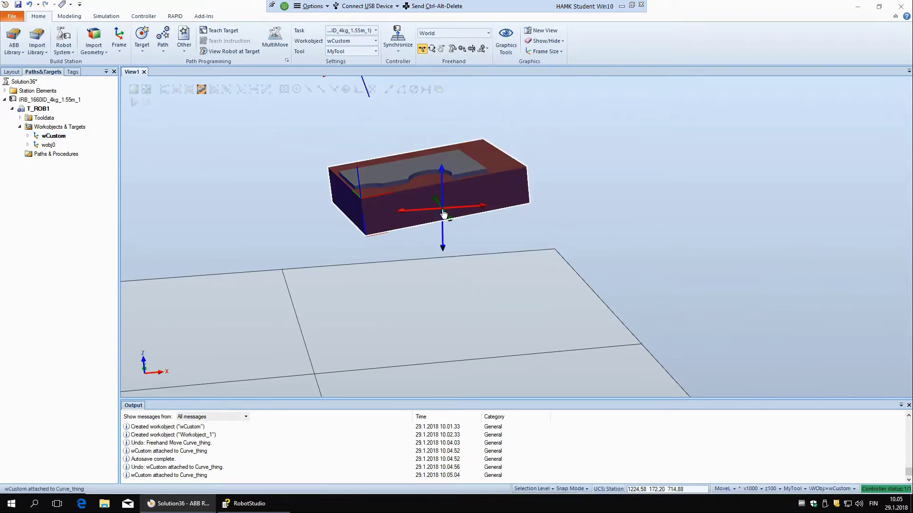
left_click_drag(443, 214, 443, 261)
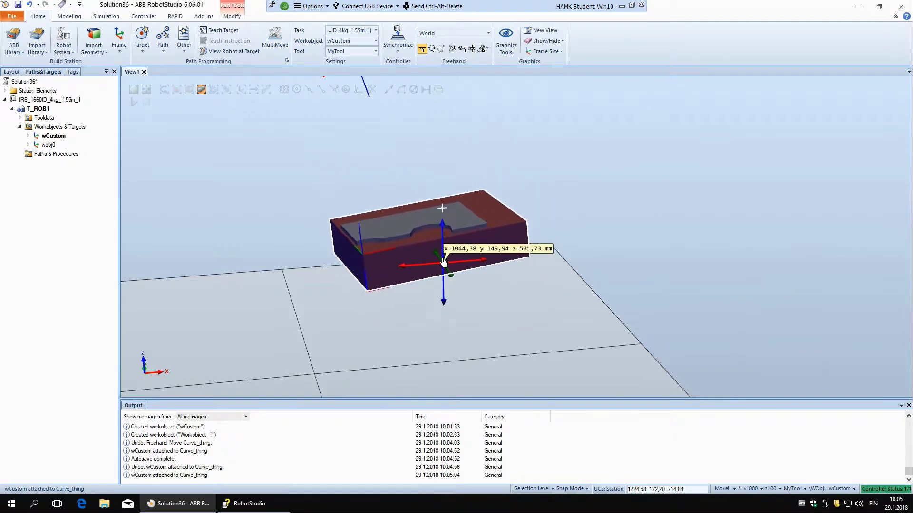
key("ctrl+z")
left_click(647, 244)
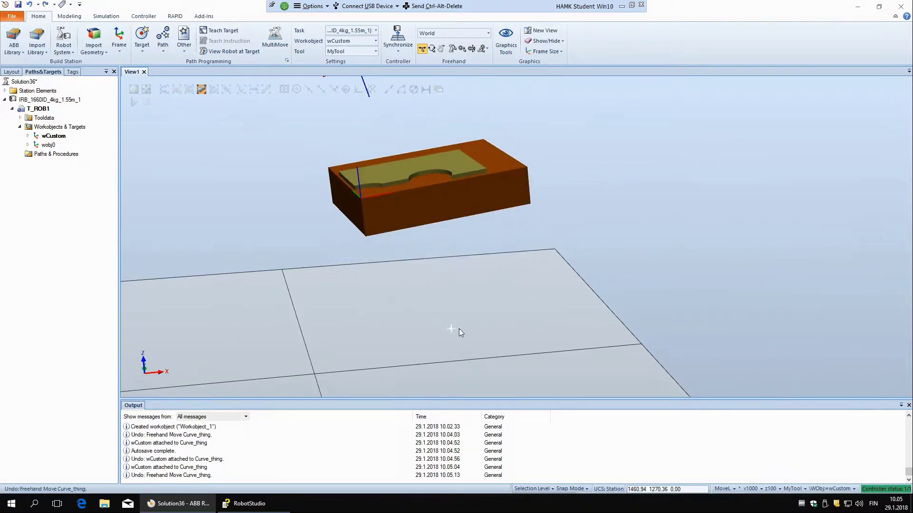
Step: Examine the raised plate on Curve_thing and its contour in relation to the robot's tool
scroll(465, 324, "down", 1)
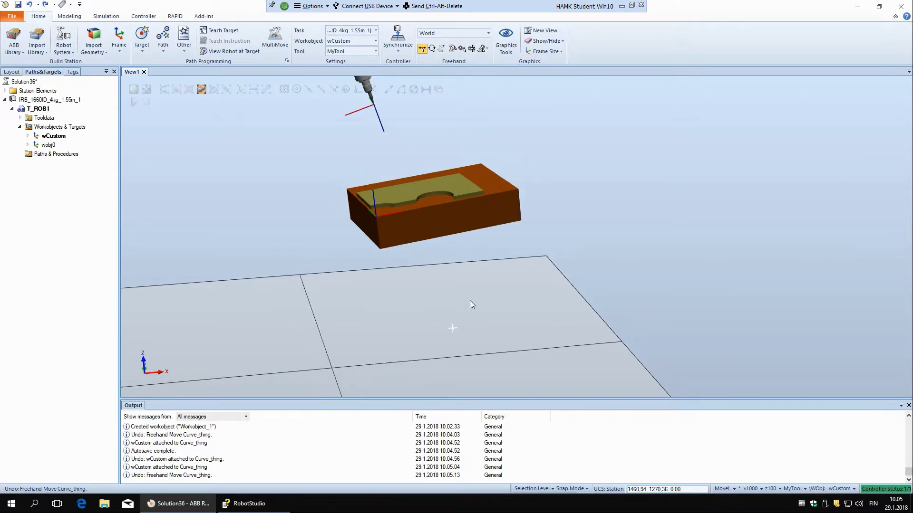
scroll(469, 300, "down", 3)
scroll(450, 278, "up", 1)
scroll(451, 277, "up", 1)
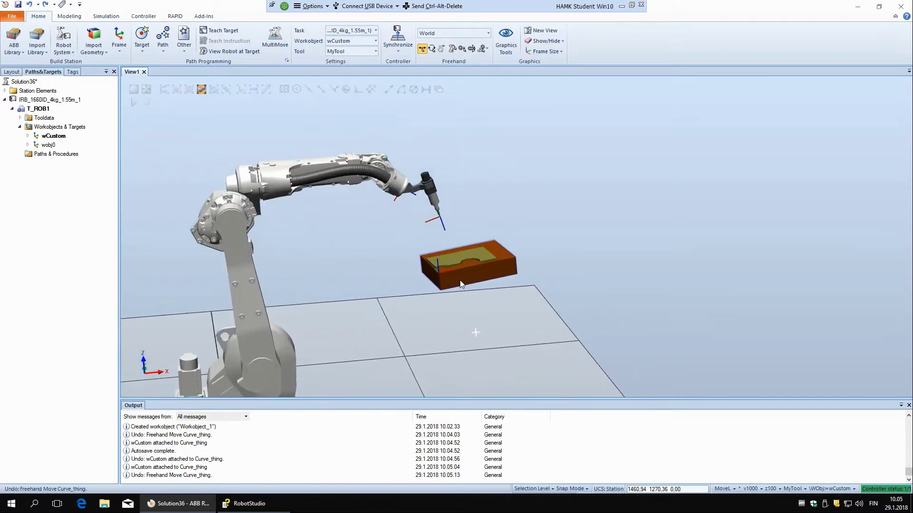
left_click_drag(457, 290, 444, 305, "ctrl+shift")
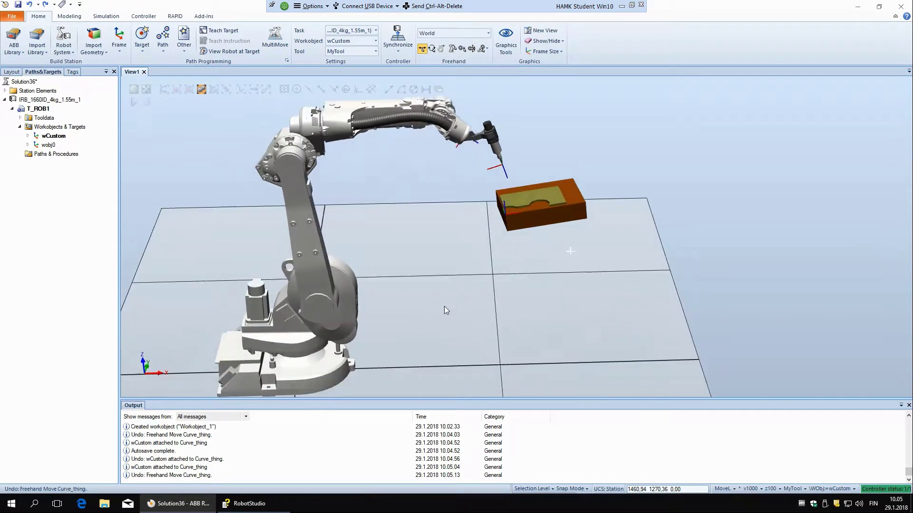
scroll(517, 235, "up", 5)
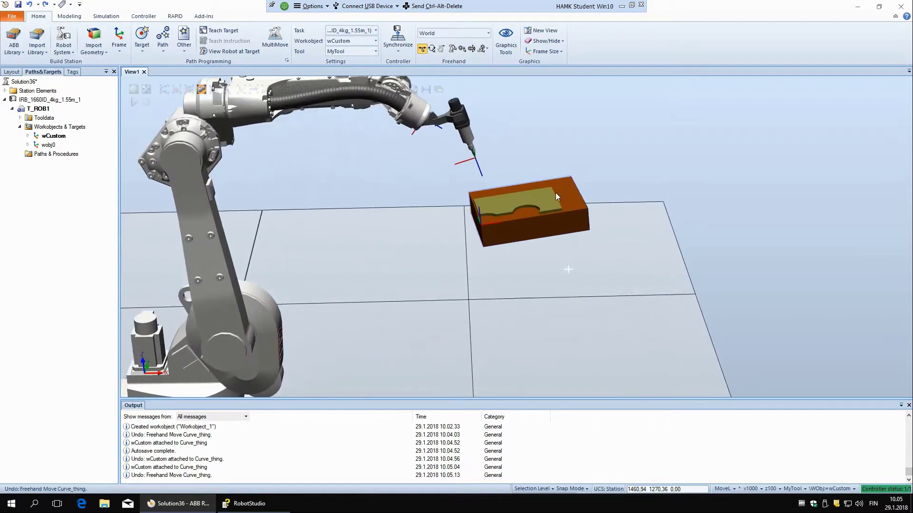
left_click_drag(510, 214, 515, 235, "ctrl+shift")
scroll(517, 238, "up", 1)
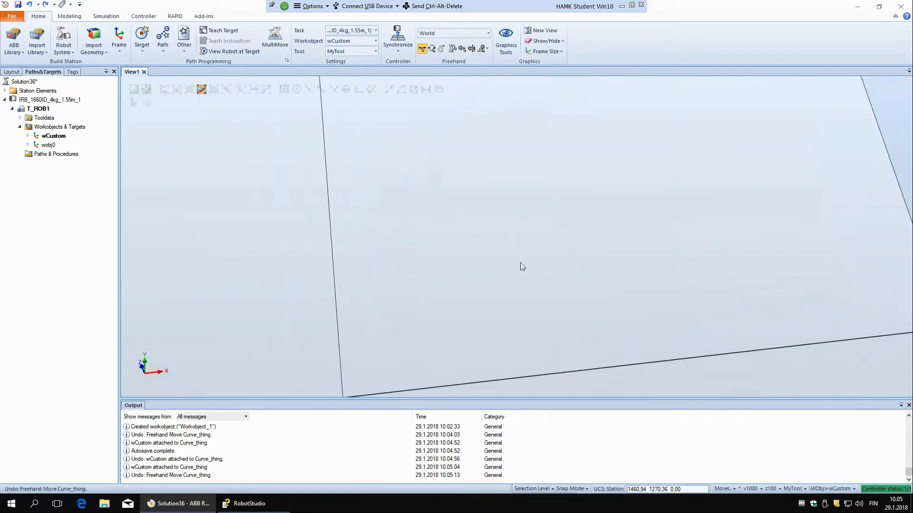
scroll(519, 261, "down", 4)
scroll(514, 259, "down", 3)
scroll(492, 153, "up", 6)
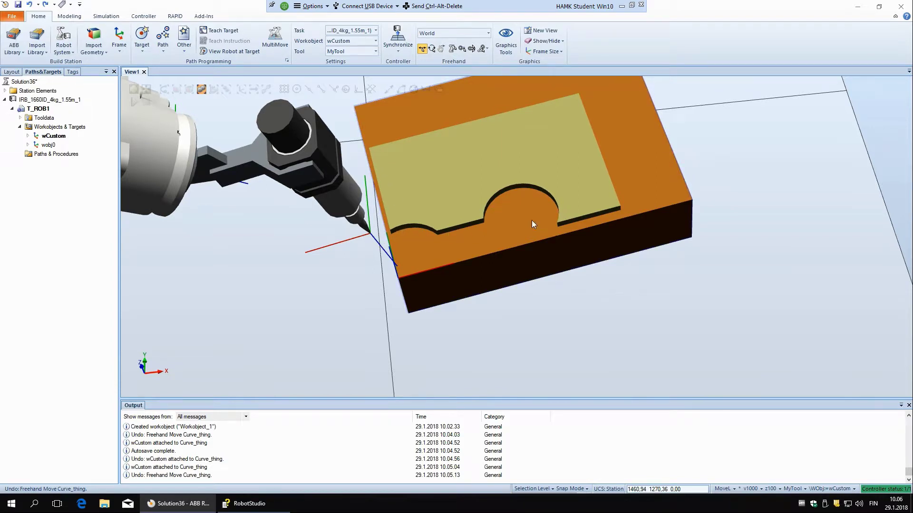
Step: Start an AutoPath and select the raised plate's short straight edge, the small arc and the straight edge between the two arcs
left_click(185, 47)
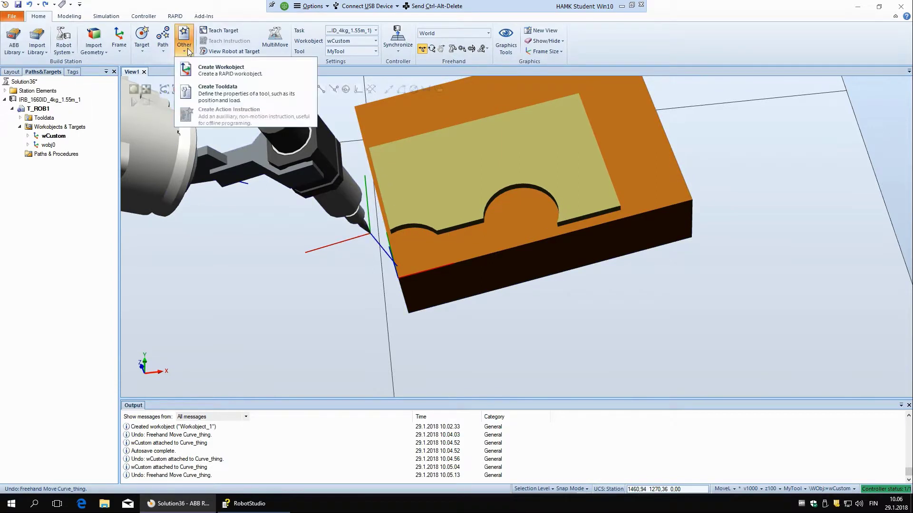
left_click(161, 49)
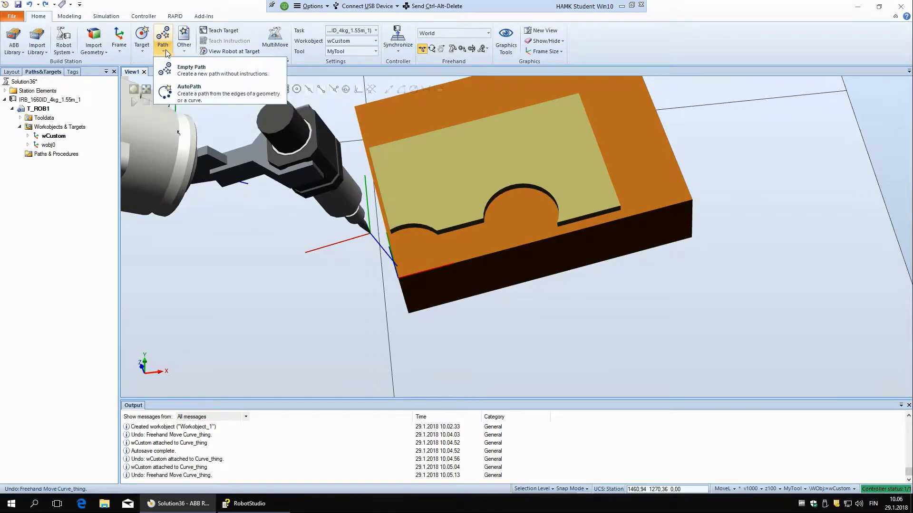
left_click(216, 93)
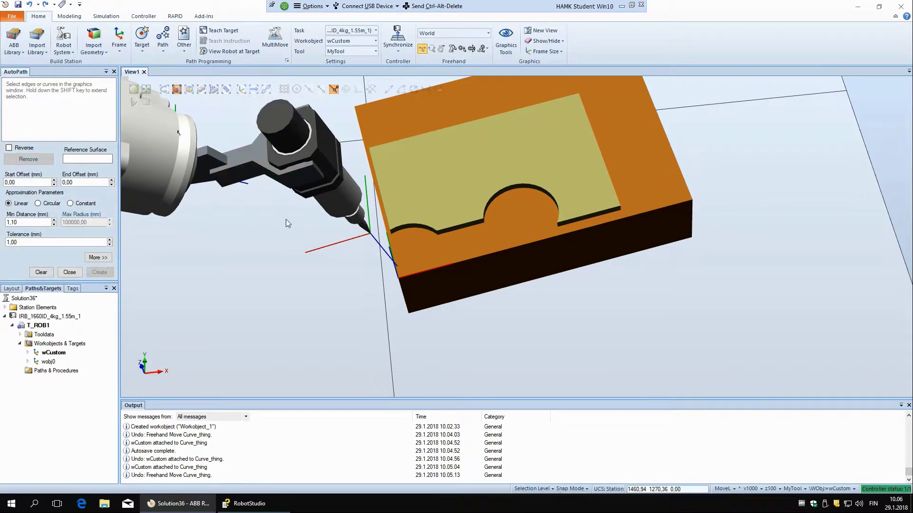
left_click_drag(465, 188, 471, 182, "ctrl+shift")
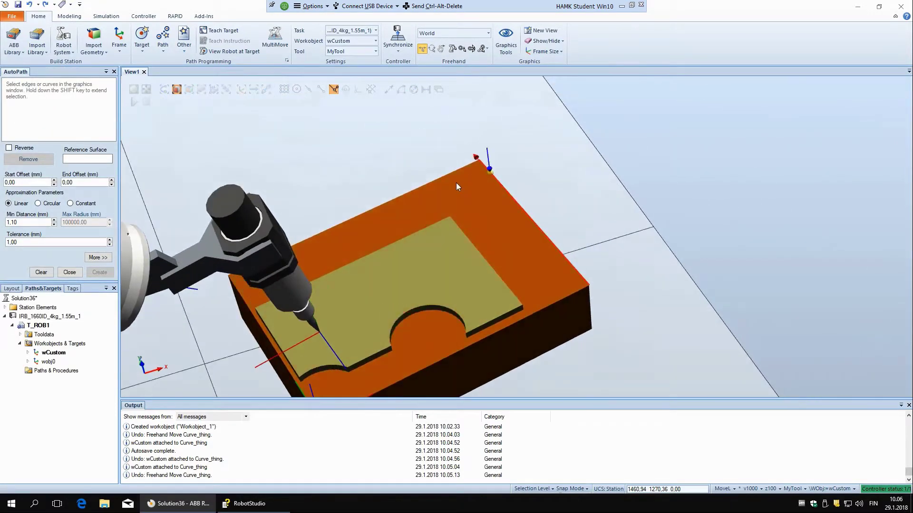
scroll(421, 220, "down", 3)
scroll(338, 309, "up", 4)
scroll(353, 298, "up", 2)
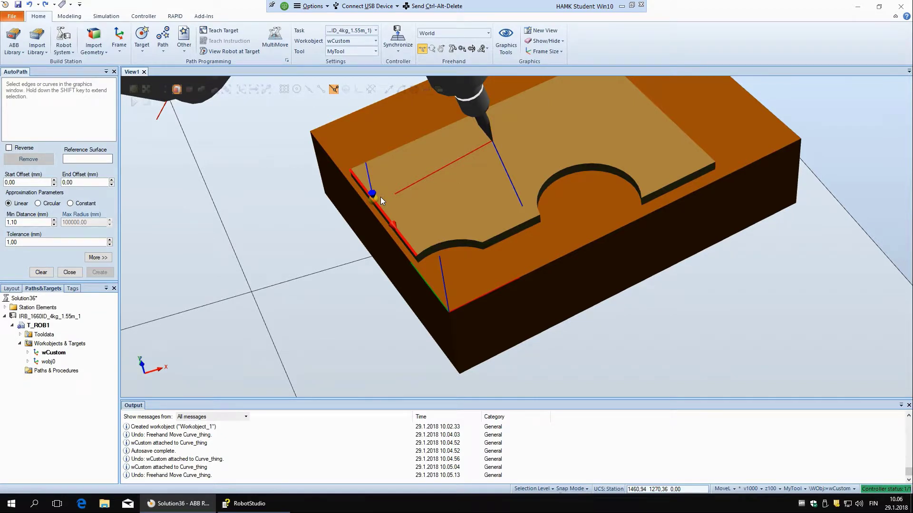
scroll(380, 197, "down", 5)
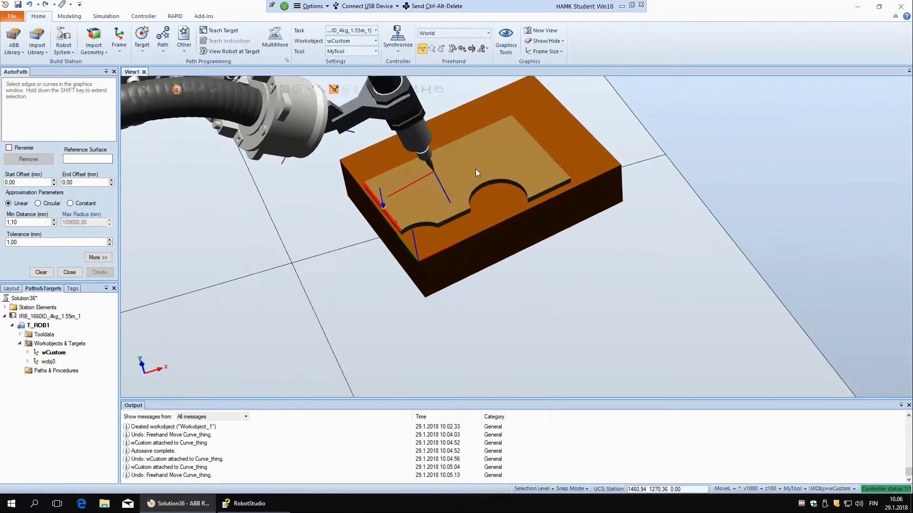
mouse_move(459, 169)
left_mouse_down("ctrl+shift")
mouse_move(440, 172)
mouse_move(444, 159)
left_mouse_up("ctrl+shift")
scroll(474, 178, "up", 4)
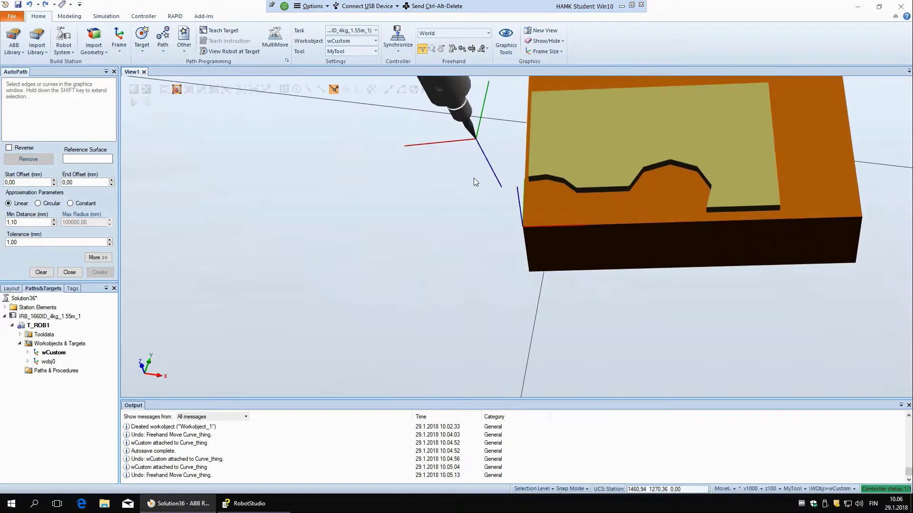
scroll(486, 200, "down", 5)
scroll(494, 139, "up", 4)
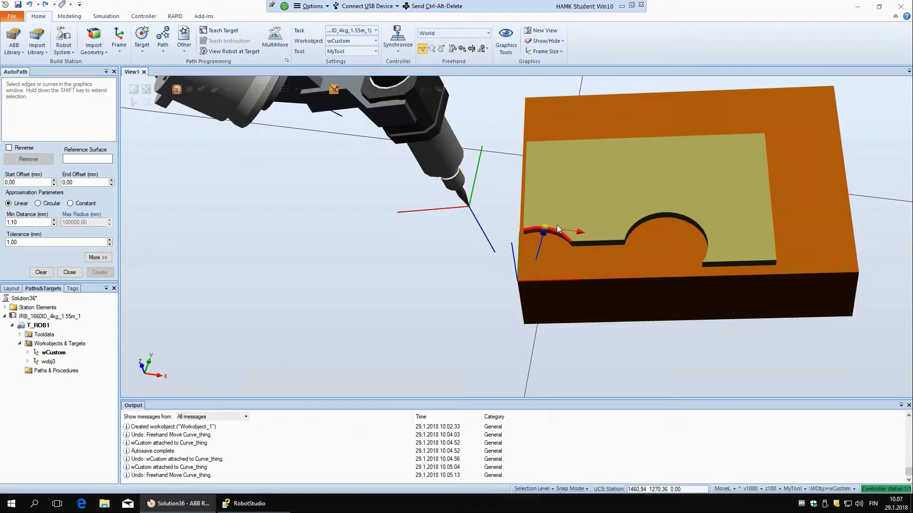
left_click_drag(552, 237, 443, 233, "ctrl+shift")
scroll(442, 236, "up", 5)
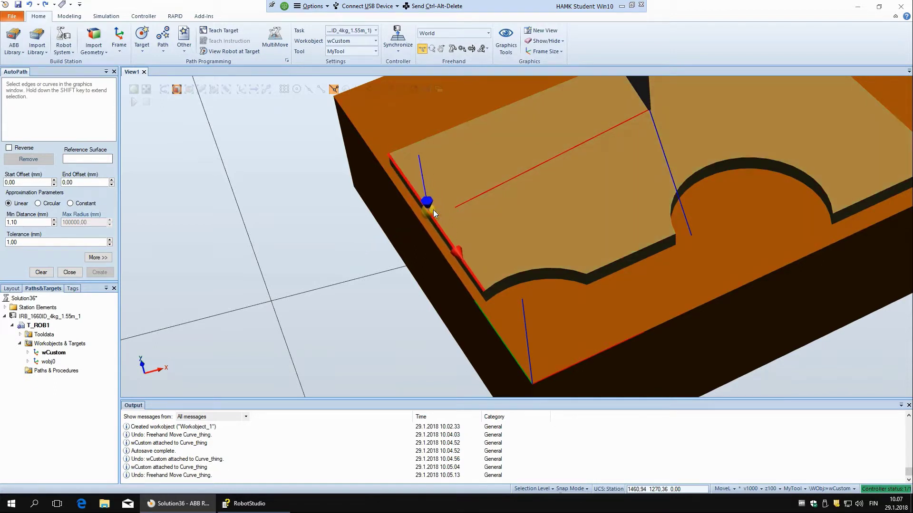
left_click(433, 209)
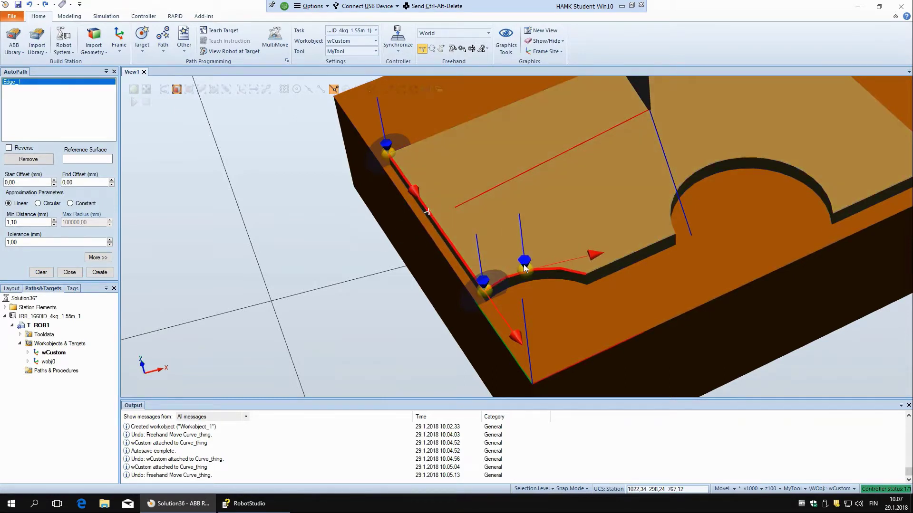
left_click(525, 267)
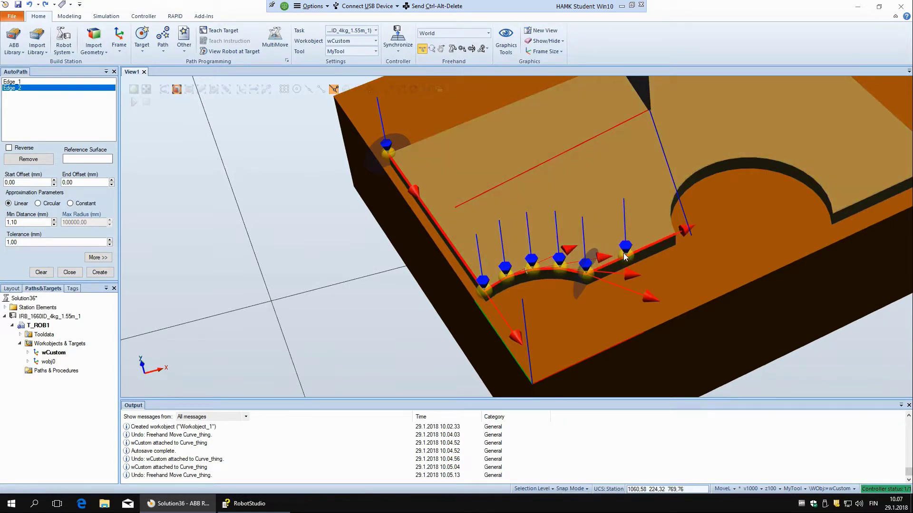
left_click(623, 253)
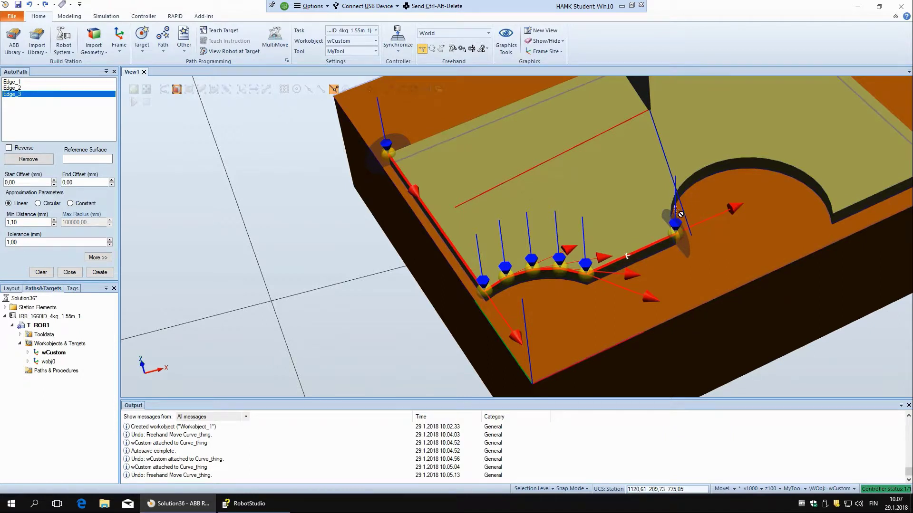
Step: Extend the AutoPath selection from the large arc around all remaining connected edges to close the plate's contour
scroll(664, 157, "down", 4)
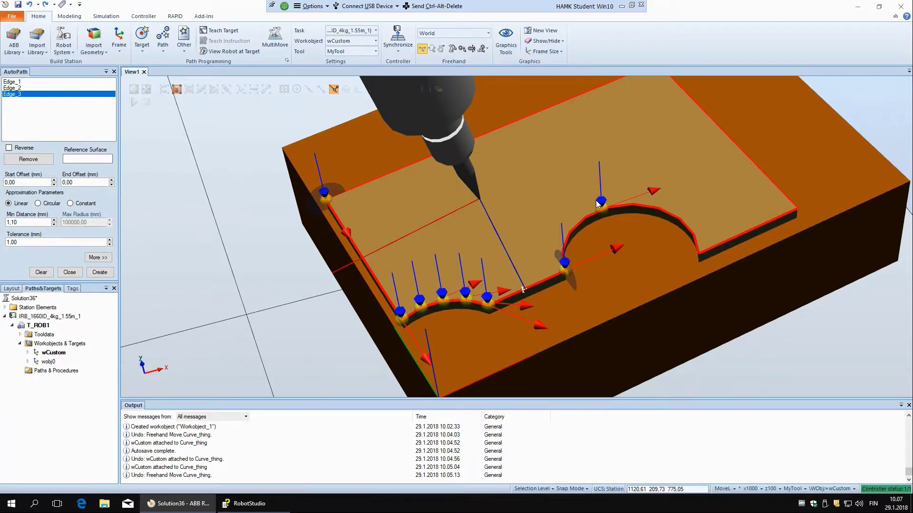
left_click(599, 204)
scroll(613, 245, "down", 3)
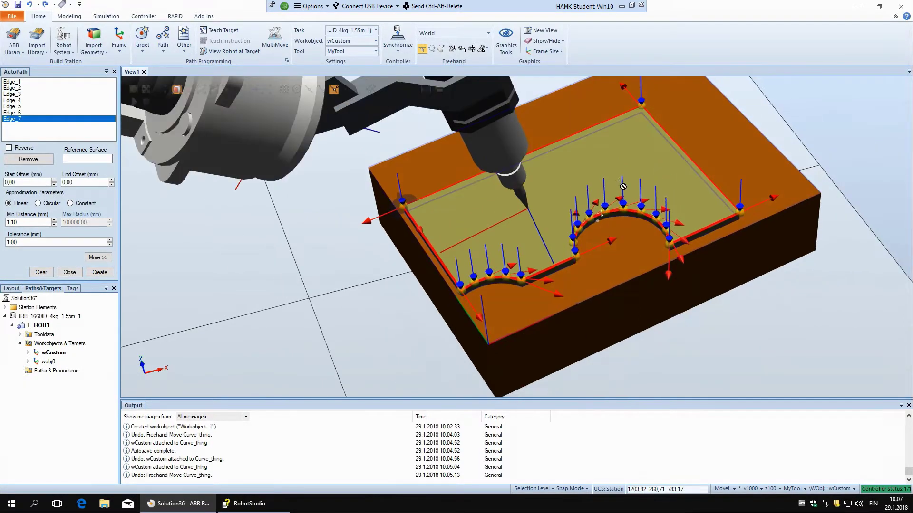
scroll(656, 245, "up", 3)
scroll(656, 244, "down", 3)
scroll(634, 135, "up", 2)
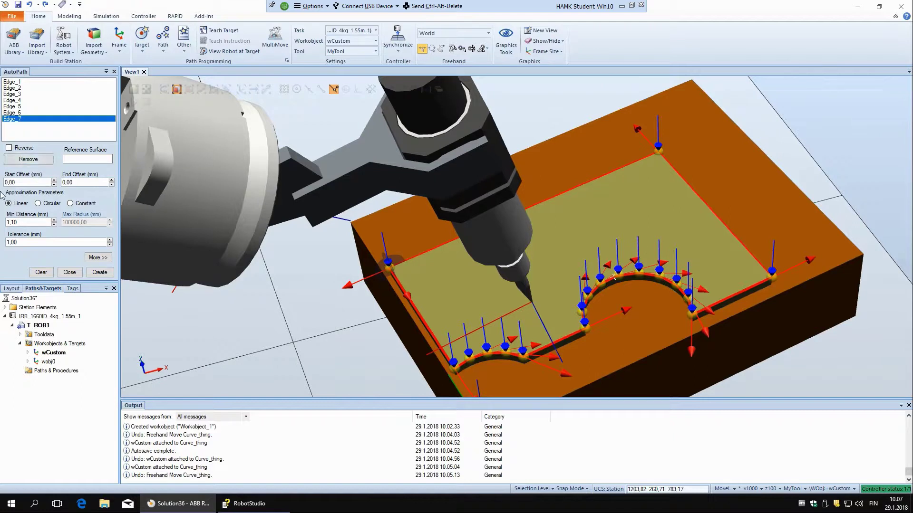
Step: Try reversing the AutoPath direction, switch it back, and select Edge_7 among the path's edges
left_click(9, 149)
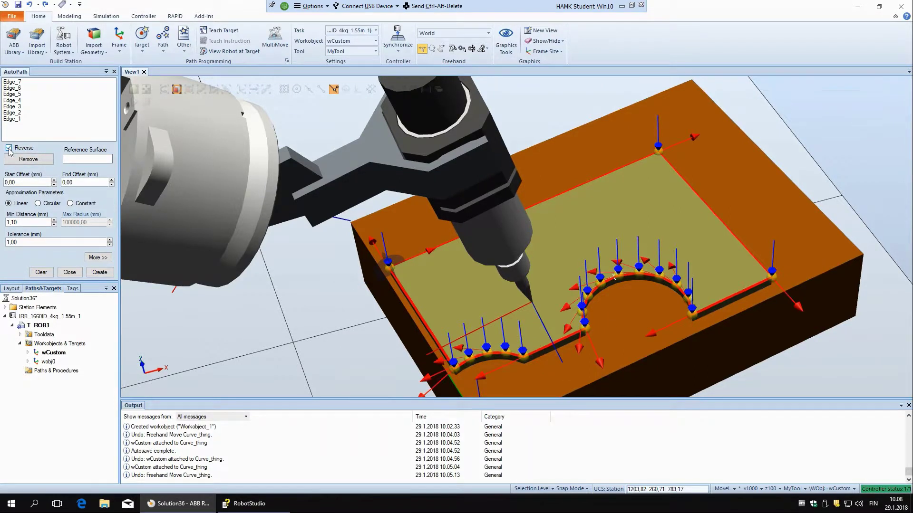
left_click(9, 148)
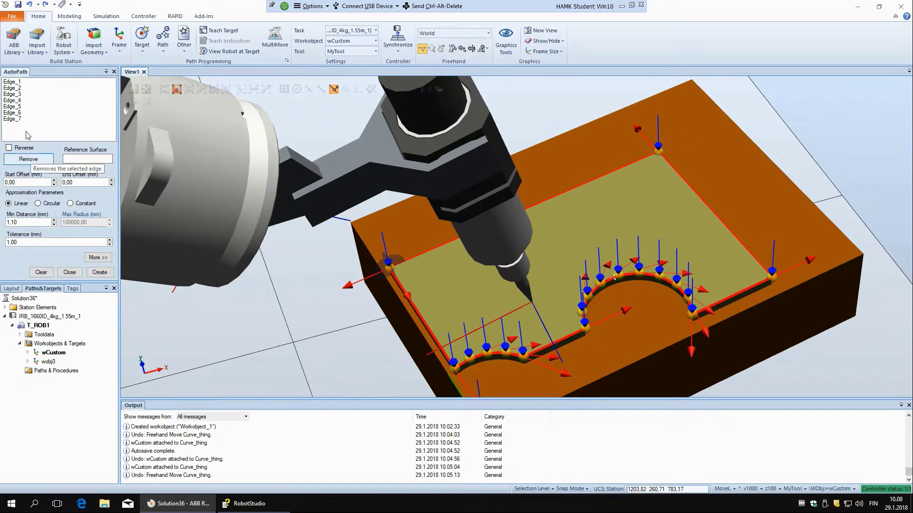
left_click(13, 120)
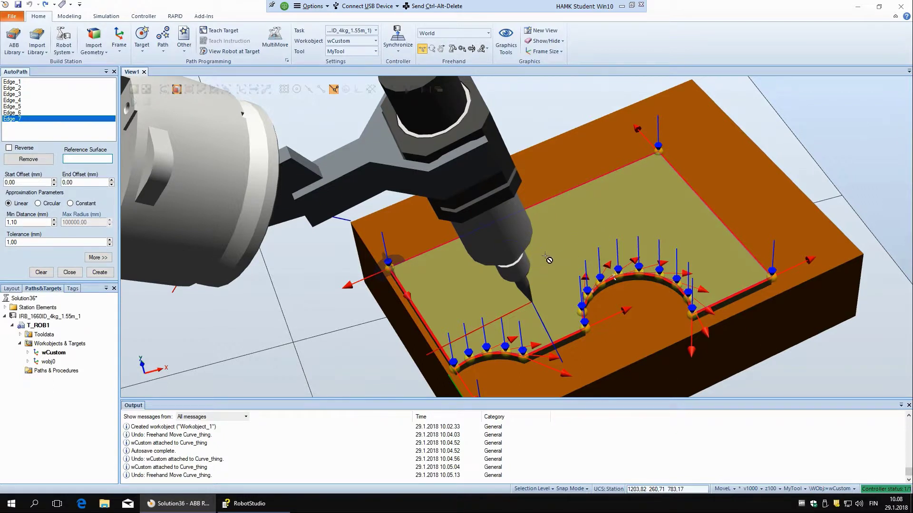
Step: Set the vertical side face of Curve_thing's small arc cutout as the AutoPath reference surface
mouse_move(547, 261)
left_mouse_down("ctrl+shift")
mouse_move(543, 245)
mouse_move(544, 252)
left_mouse_up("ctrl+shift")
scroll(544, 252, "down", 2)
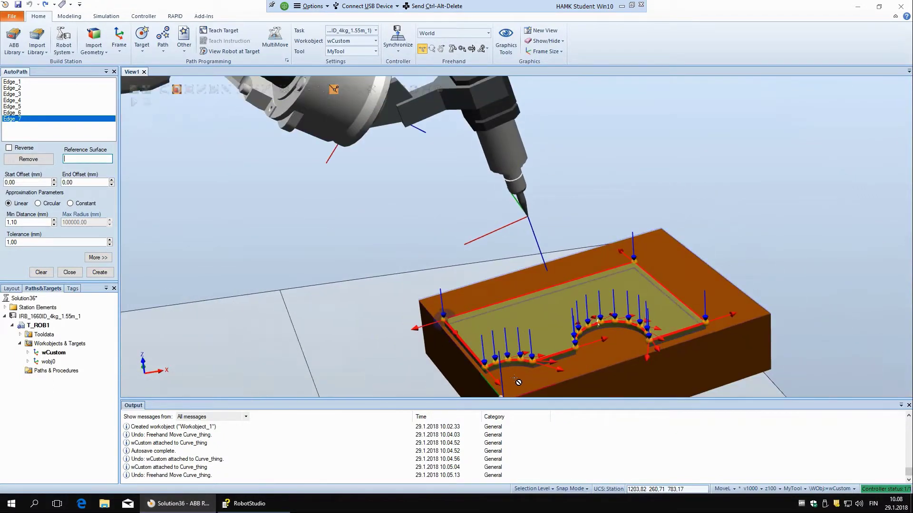
scroll(517, 369, "up", 4)
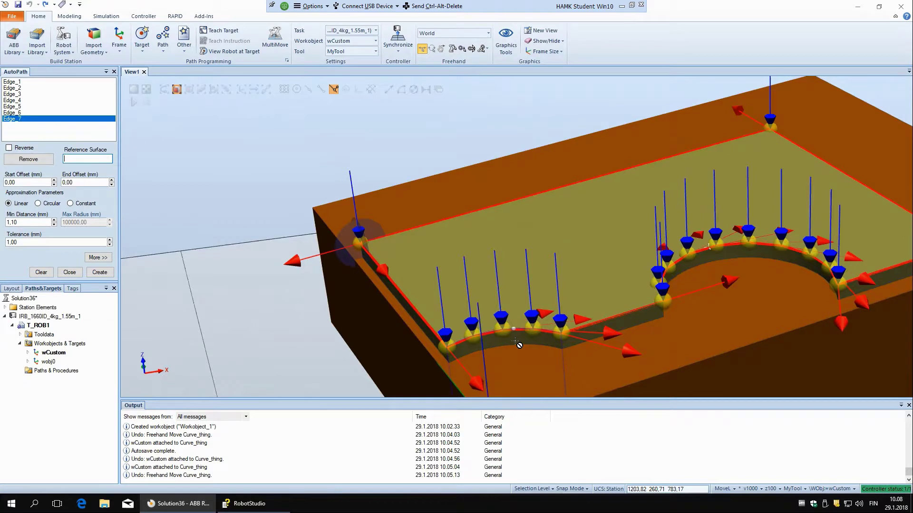
left_click(519, 345)
scroll(520, 348, "down", 1)
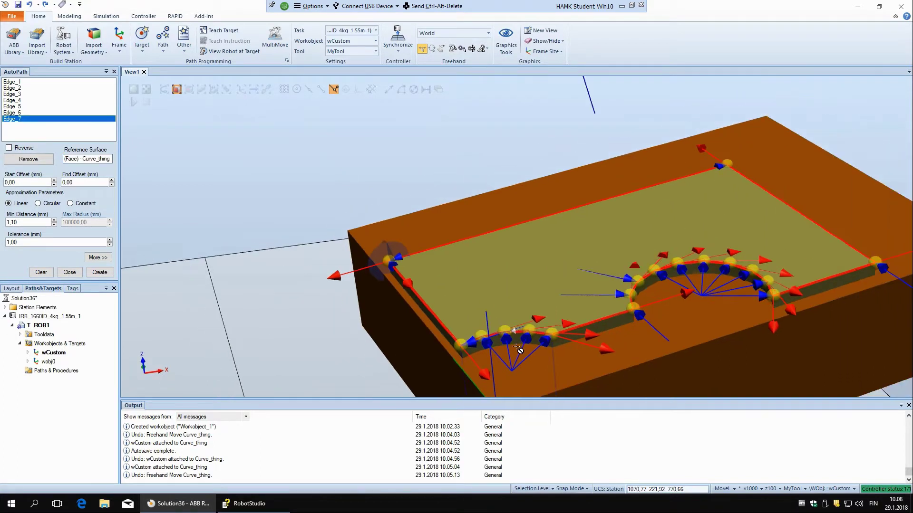
scroll(521, 352, "up", 1)
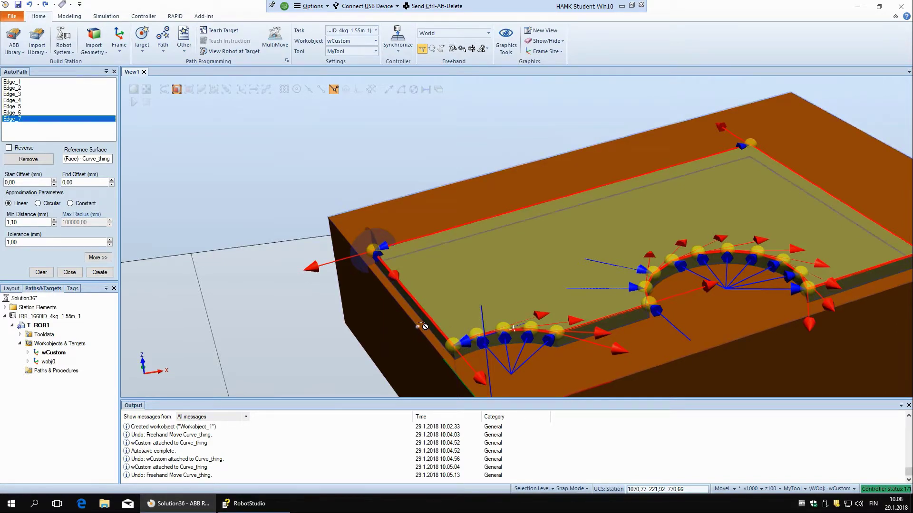
Step: Set the raised plate's top face as the AutoPath reference surface on Curve_thing
left_click(89, 158)
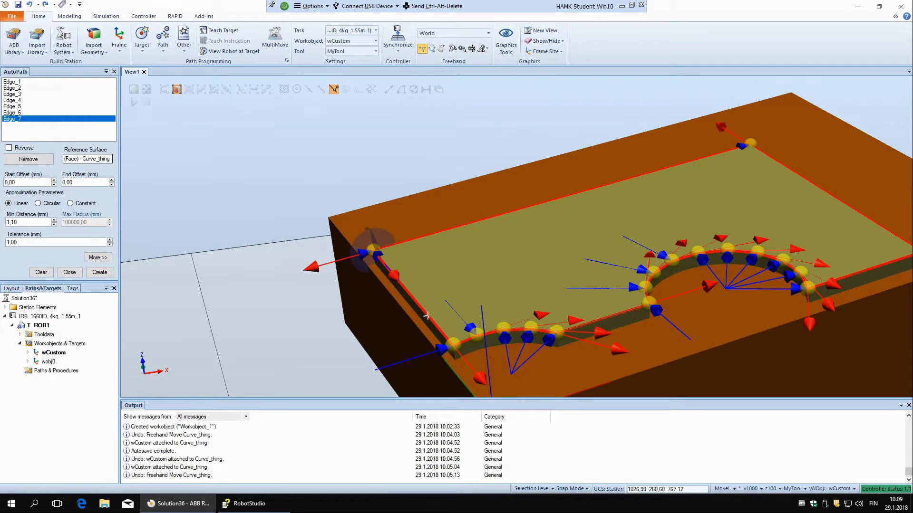
left_click(570, 265)
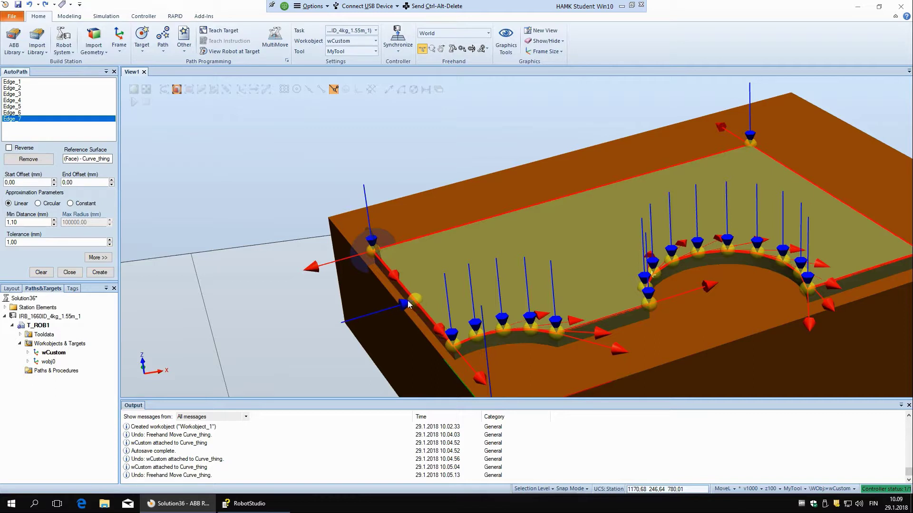
Step: Remove all edges from the AutoPath selection one after another, starting with Edge_1
left_click(15, 82)
left_click(29, 160)
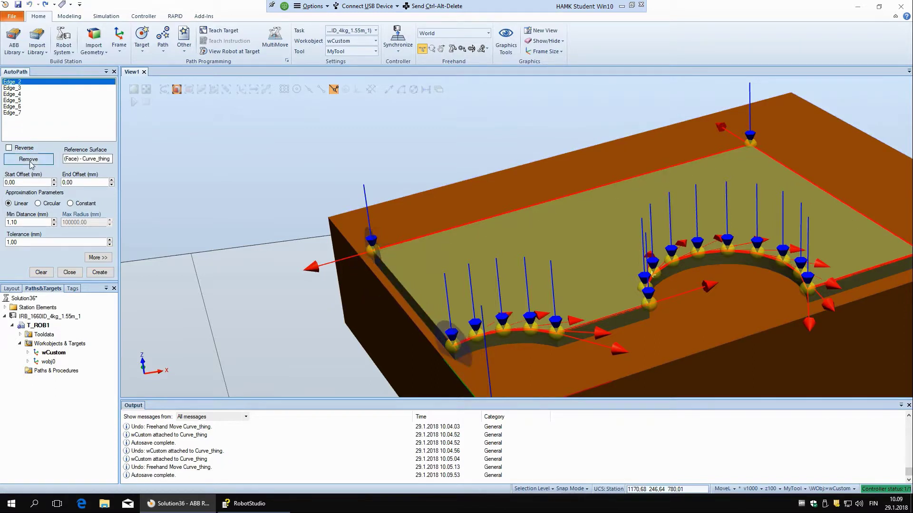
left_click(30, 160)
left_click(30, 159)
left_click(30, 159)
left_click(30, 159)
left_click(30, 160)
left_click(31, 164)
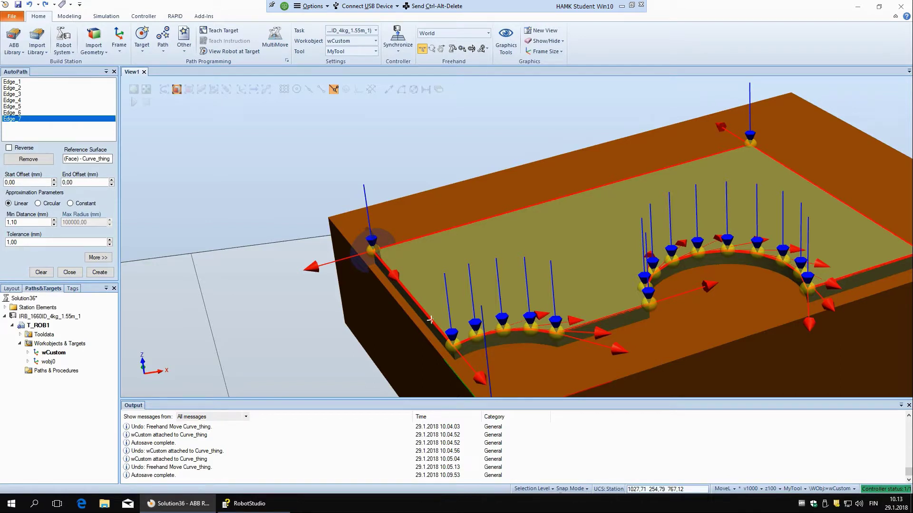
Step: Try a start offset of 100 mm and an end offset of 100 mm on the AutoPath
key("BackSpace")
key("BackSpace")
key("BackSpace")
type("100")
key("Tab")
key("BackSpace")
key("BackSpace")
key("BackSpace")
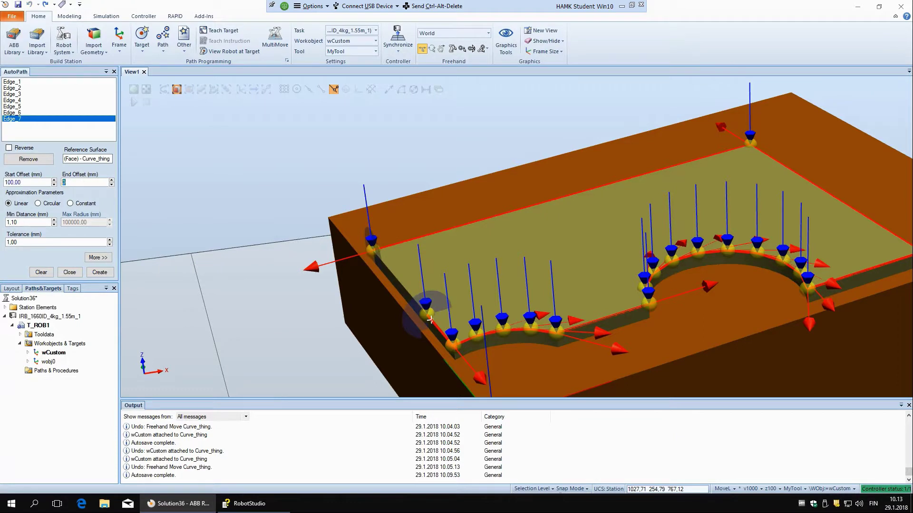
type("100")
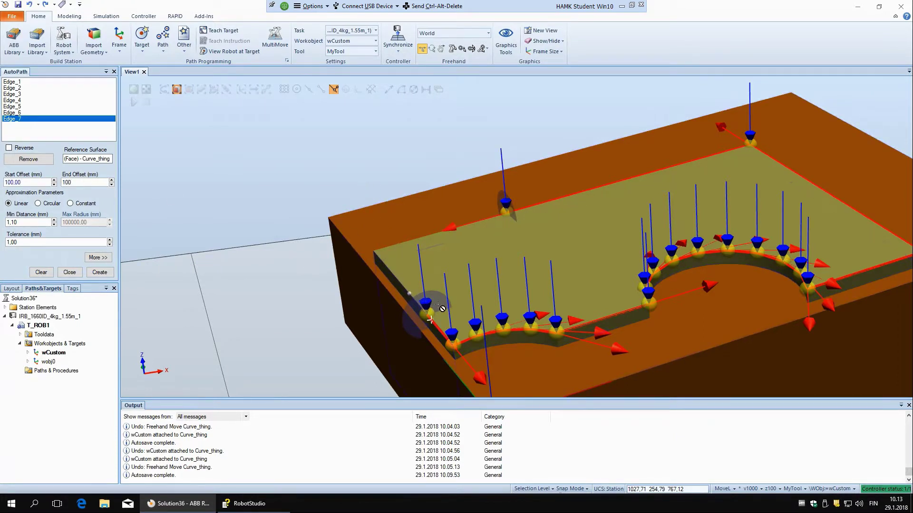
scroll(449, 312, "down", 1)
scroll(507, 320, "up", 2)
mouse_move(510, 319)
left_mouse_down("ctrl+shift")
mouse_move(518, 317)
mouse_move(511, 318)
left_mouse_up("ctrl+shift")
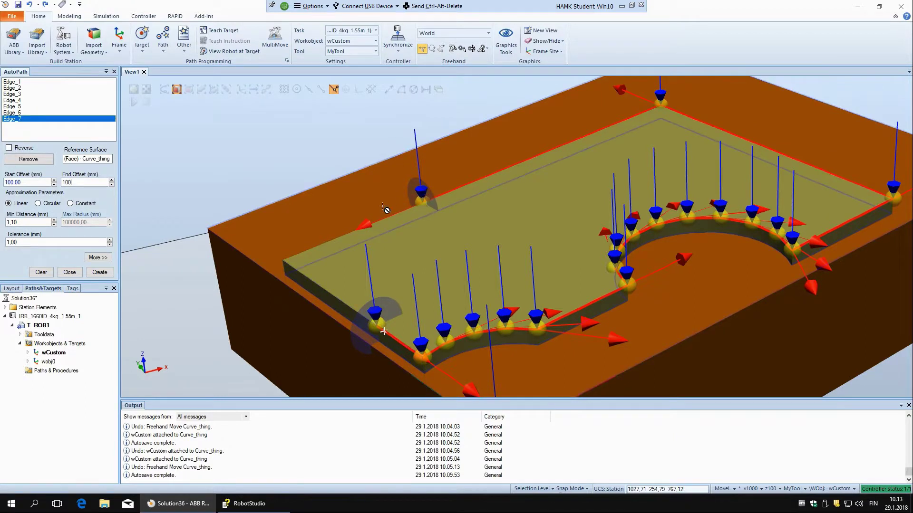
left_click(304, 255)
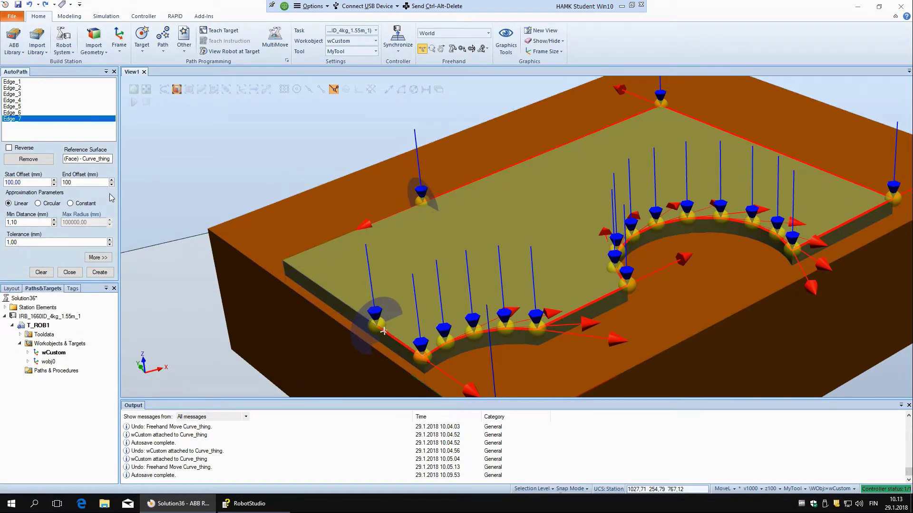
Step: Reset the AutoPath start offset and end offset to 0 mm
left_click_drag(24, 182, 4, 186)
key("BackSpace")
double_click(72, 182)
key("BackSpace")
left_click(27, 183)
type("0")
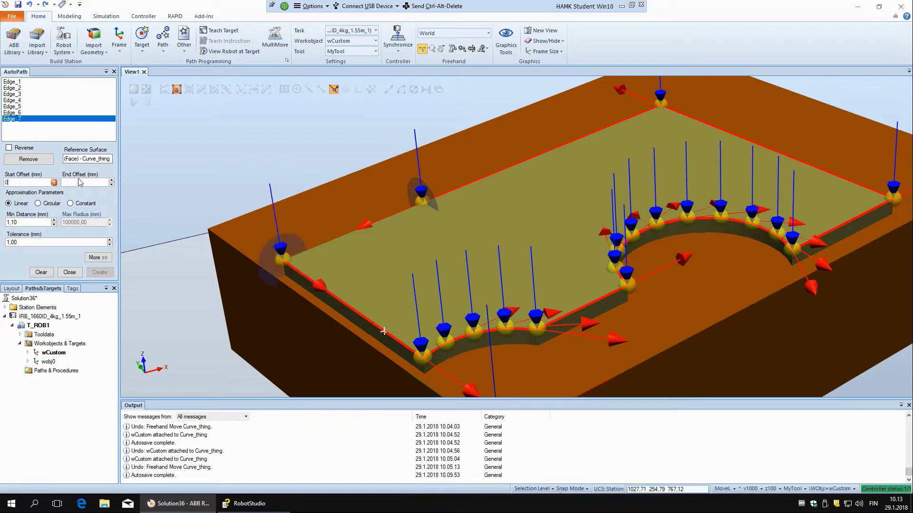
left_click(80, 182)
type("0")
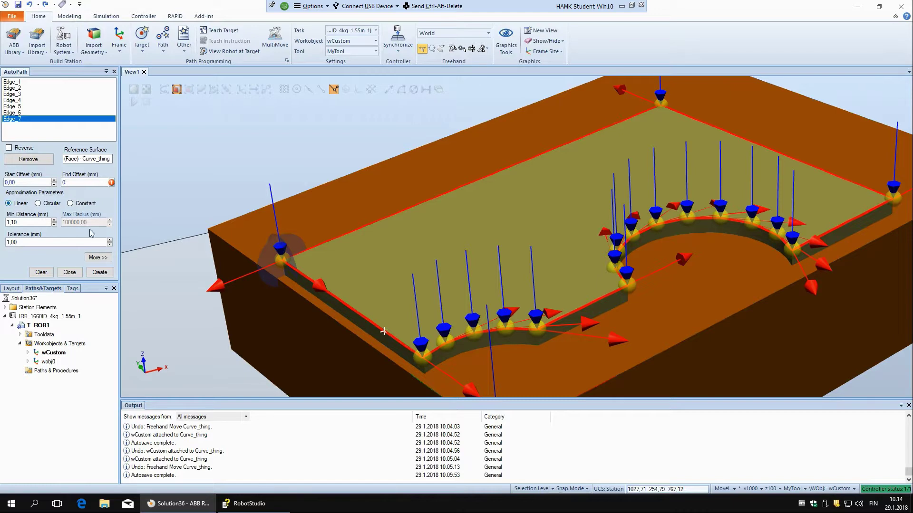
Step: Examine up close how the linear path targets follow the plate's small arc cutout
left_click_drag(526, 230, 509, 283, "ctrl+shift")
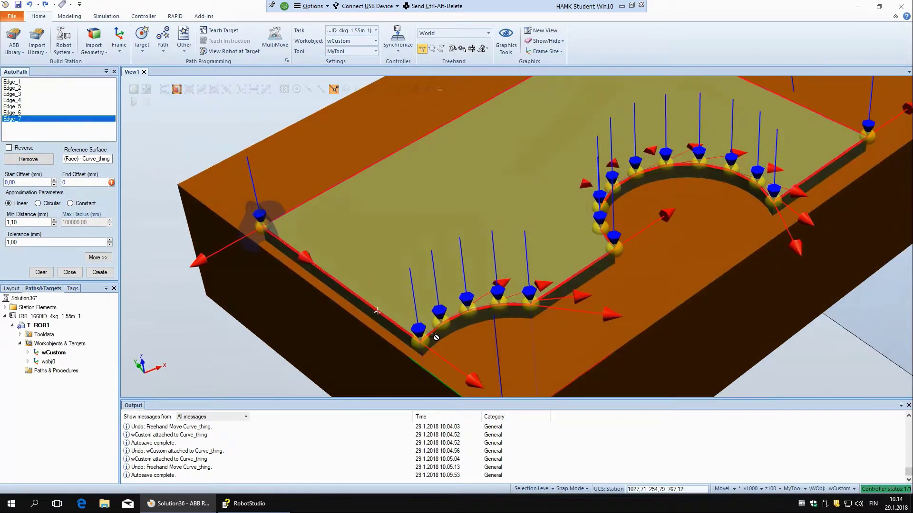
left_click_drag(438, 336, 463, 309, "ctrl+shift")
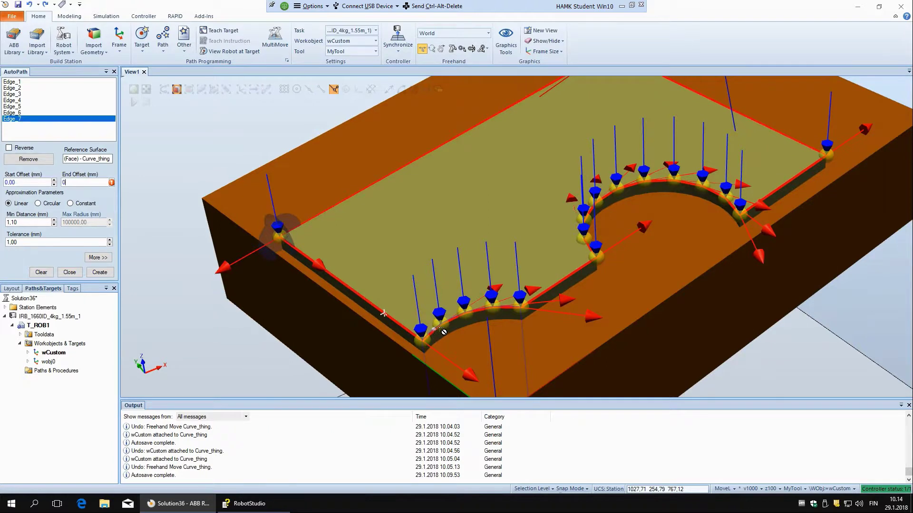
left_click_drag(438, 333, 443, 331, "ctrl+shift")
scroll(443, 331, "up", 5)
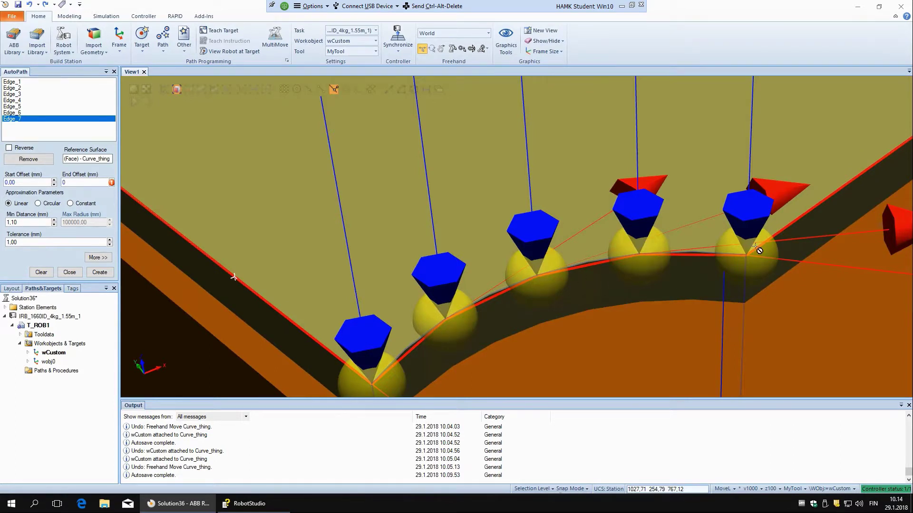
scroll(545, 274, "down", 3)
scroll(548, 278, "down", 2)
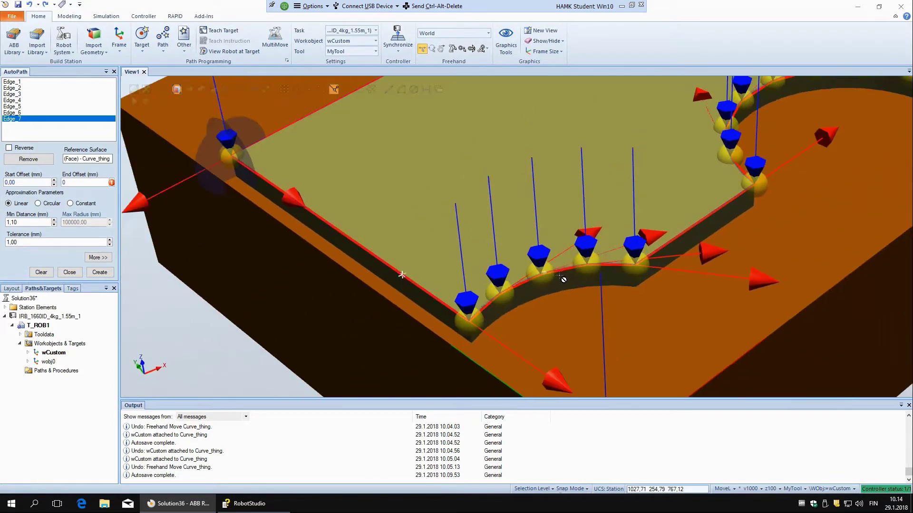
scroll(547, 277, "down", 3)
scroll(750, 156, "up", 2)
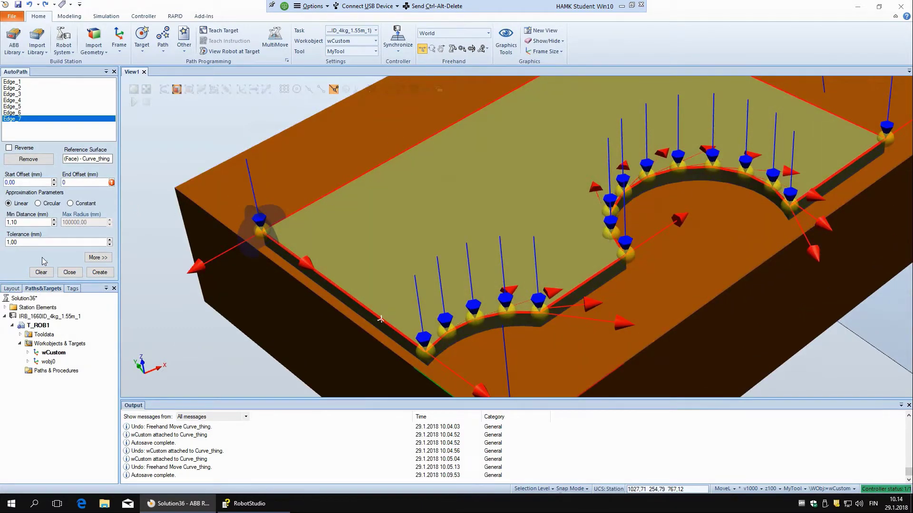
Step: Preview the Circular and Constant approximation types for the path and switch back to Linear
left_click(38, 204)
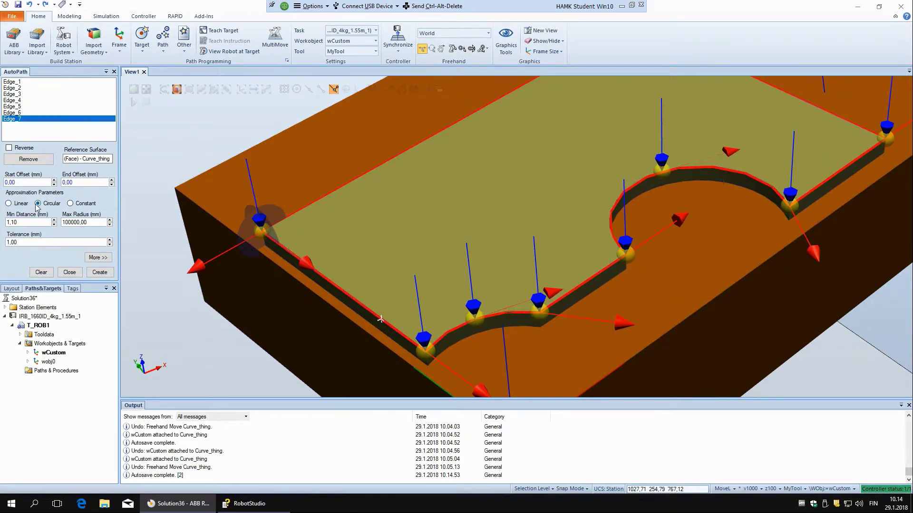
left_click(87, 205)
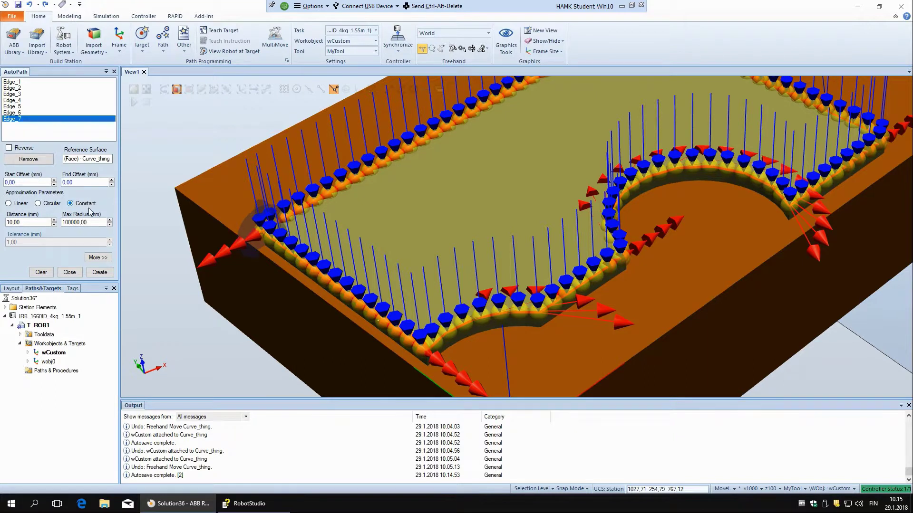
left_click(19, 204)
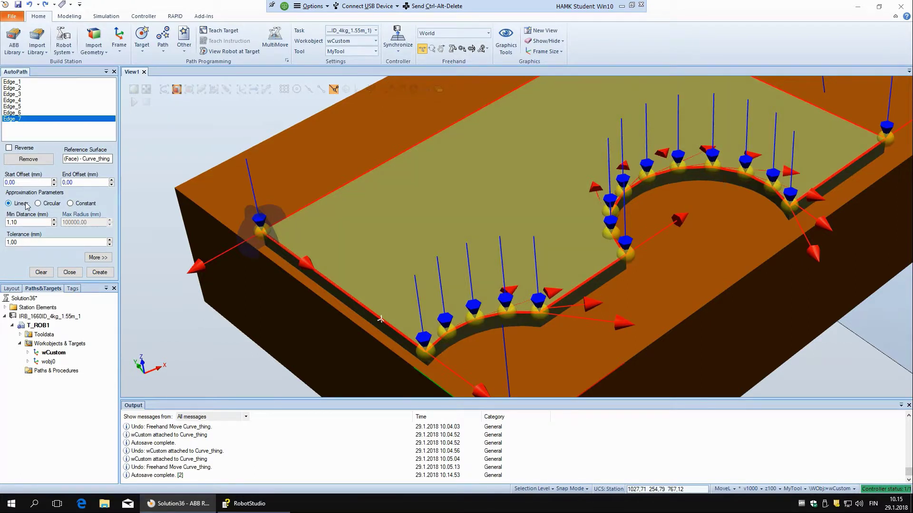
Step: Try Constant approximation with a distance of 200 mm between the path targets
left_click(90, 205)
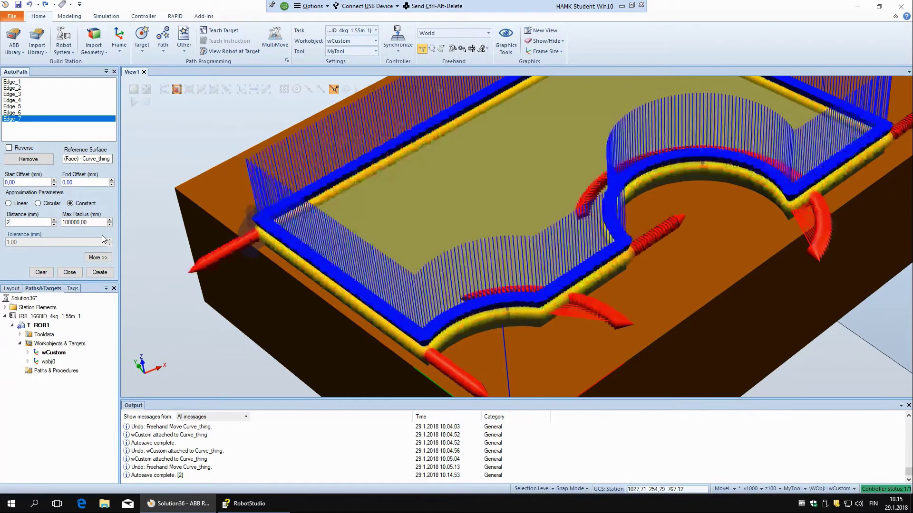
type("0")
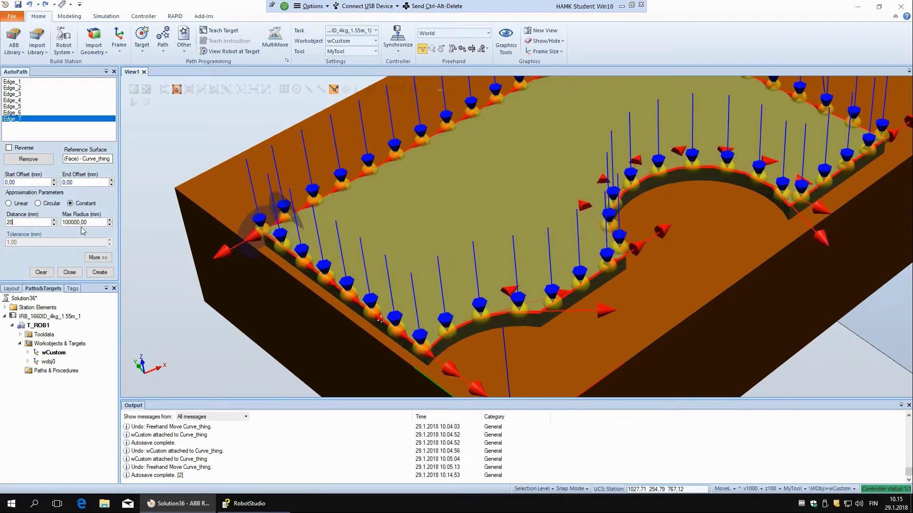
type("0")
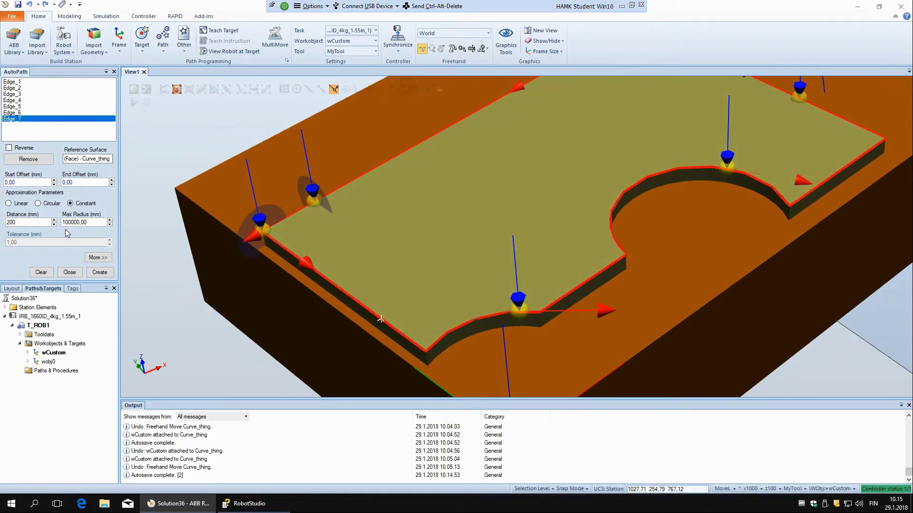
scroll(332, 259, "down", 3)
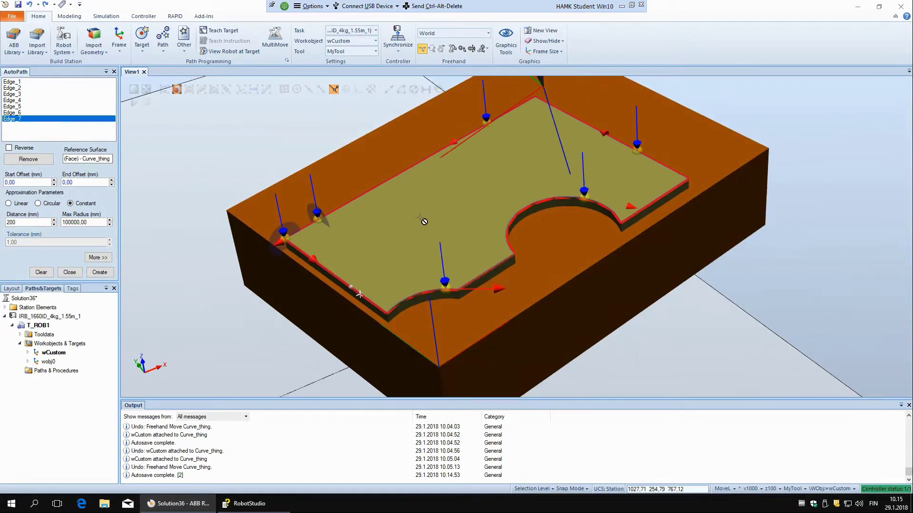
scroll(342, 294, "down", 1)
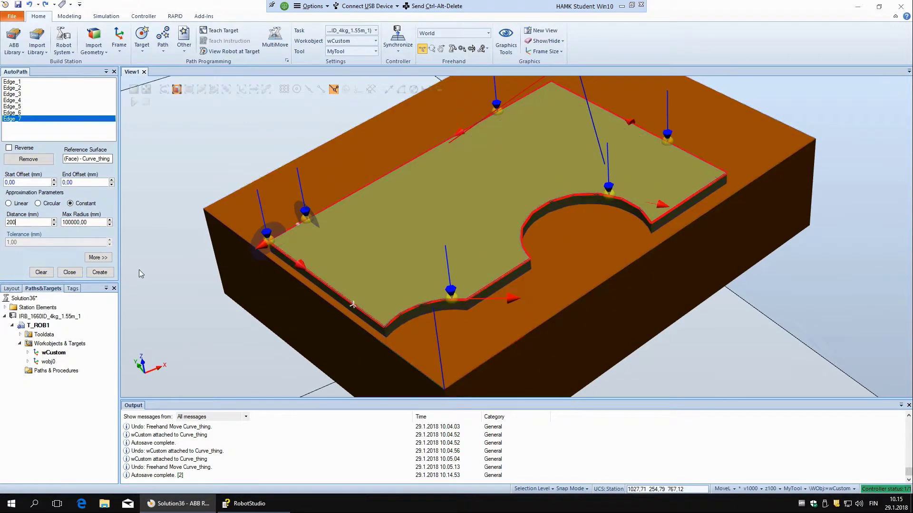
Step: Switch the AutoPath approximation to Circular
left_click(39, 204)
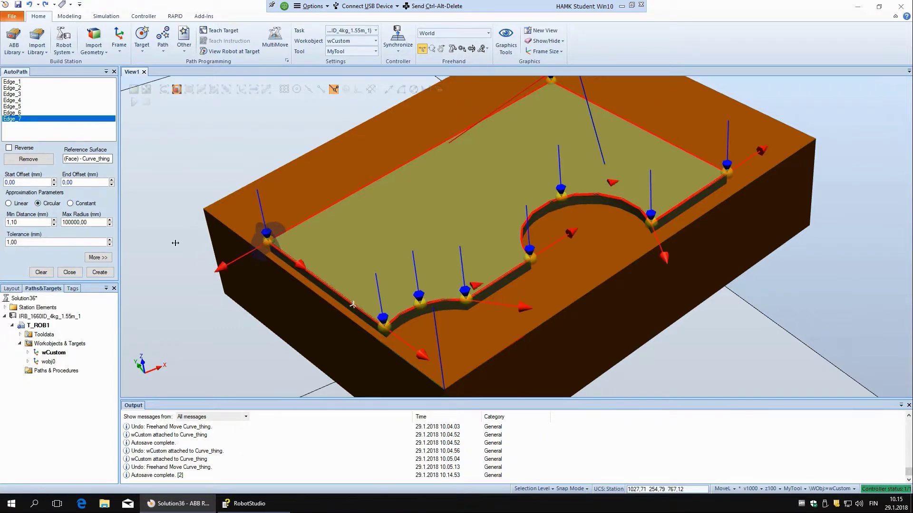
scroll(175, 243, "down", 2)
scroll(250, 239, "up", 2)
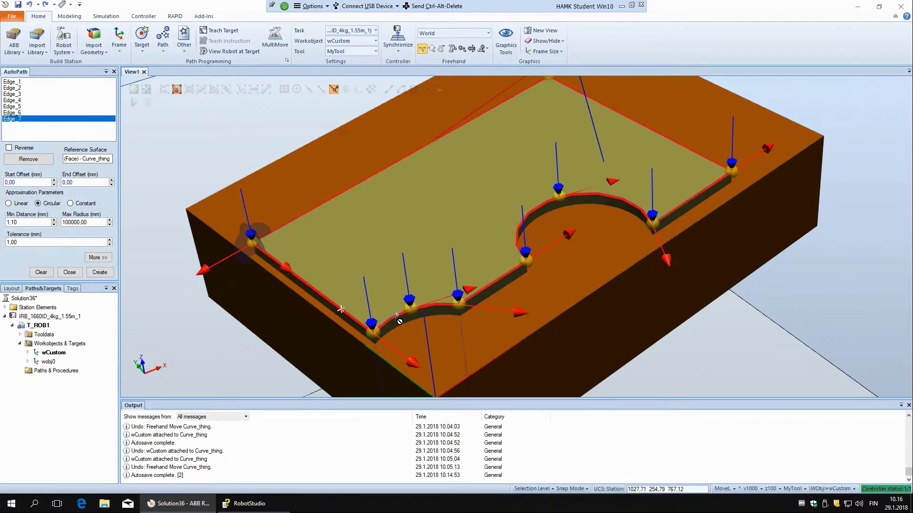
Step: Try a minimum distance of 100 mm for the circular approximation
left_click_drag(16, 222, 5, 233)
type("100")
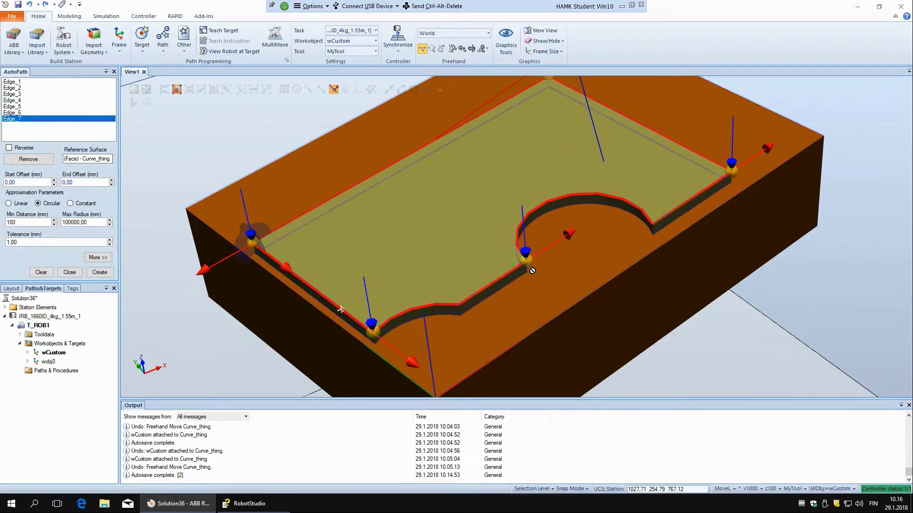
scroll(532, 266, "down", 3)
scroll(547, 175, "up", 2)
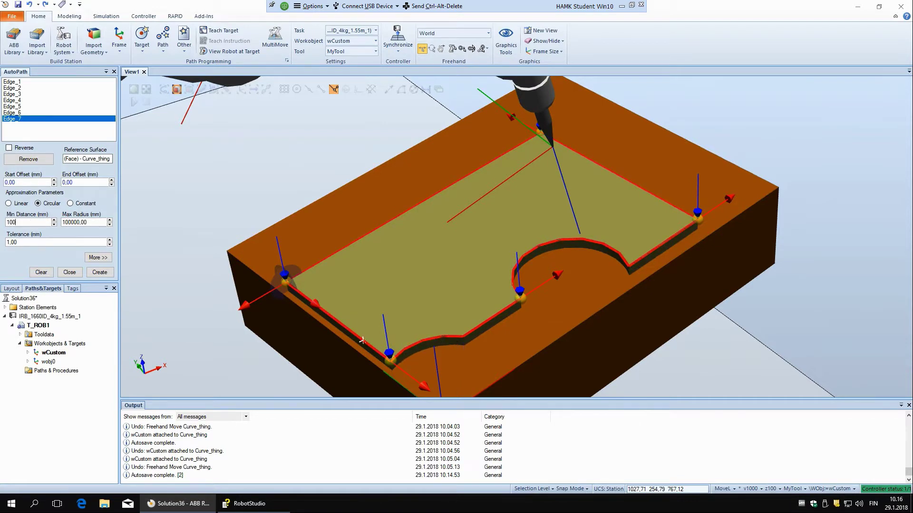
Step: Set the circular approximation's minimum distance to 1 mm
double_click(13, 223)
type("1")
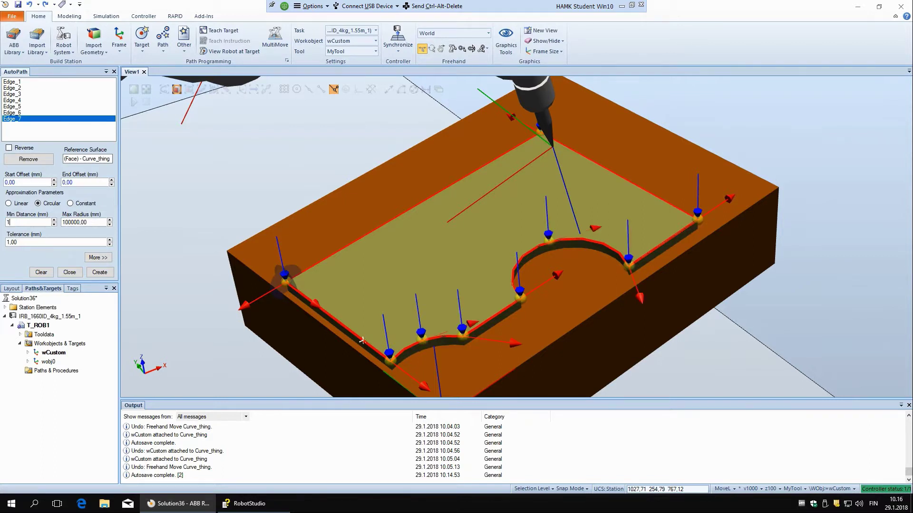
left_click(151, 234)
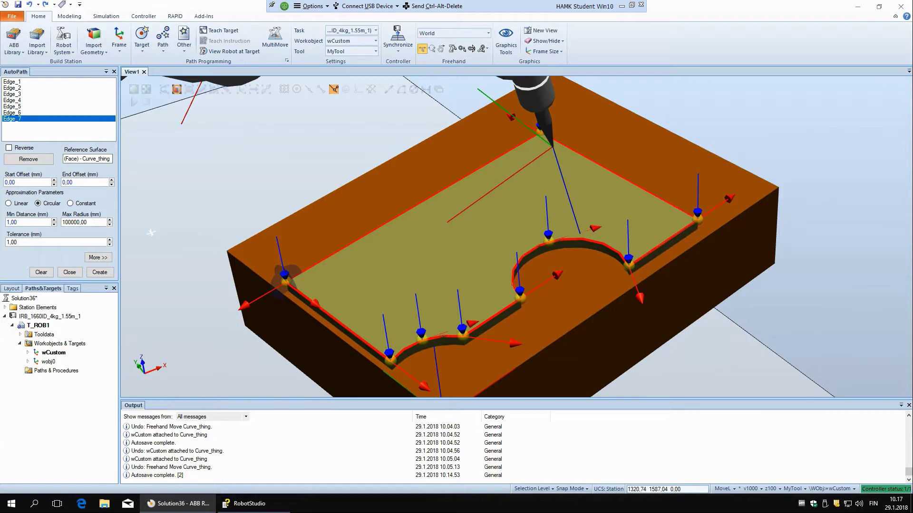
Step: Set the AutoPath tolerance to 5 mm and check the targets along the plate's arc cutouts
scroll(413, 356, "down", 3)
scroll(412, 355, "up", 7)
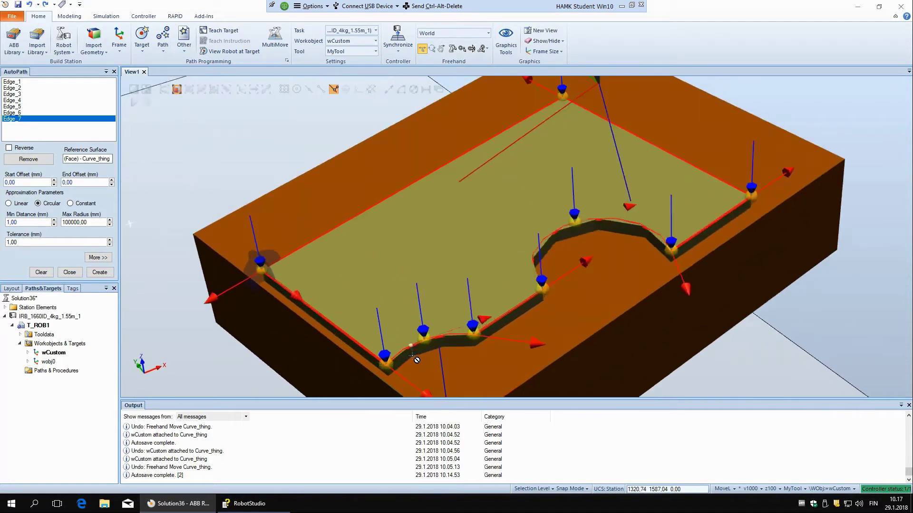
scroll(413, 357, "up", 4)
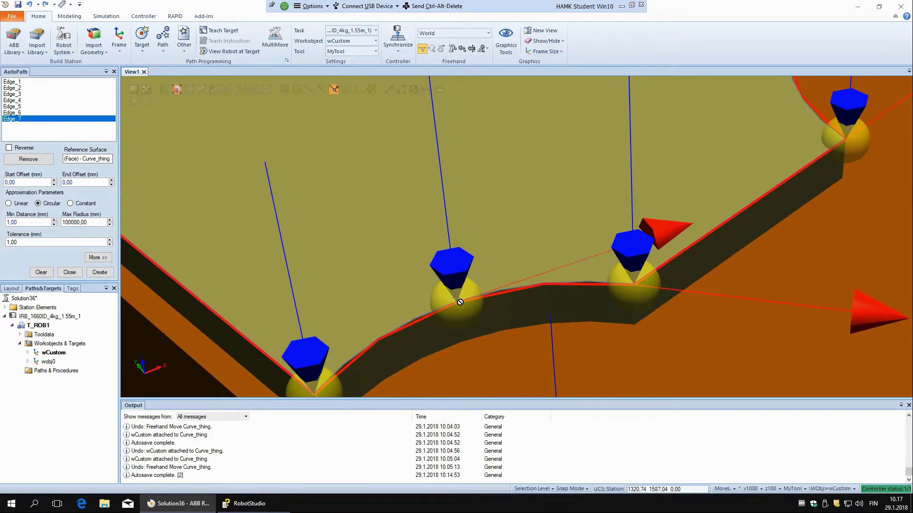
left_click_drag(40, 241, 3, 237)
type("5")
scroll(204, 308, "down", 3)
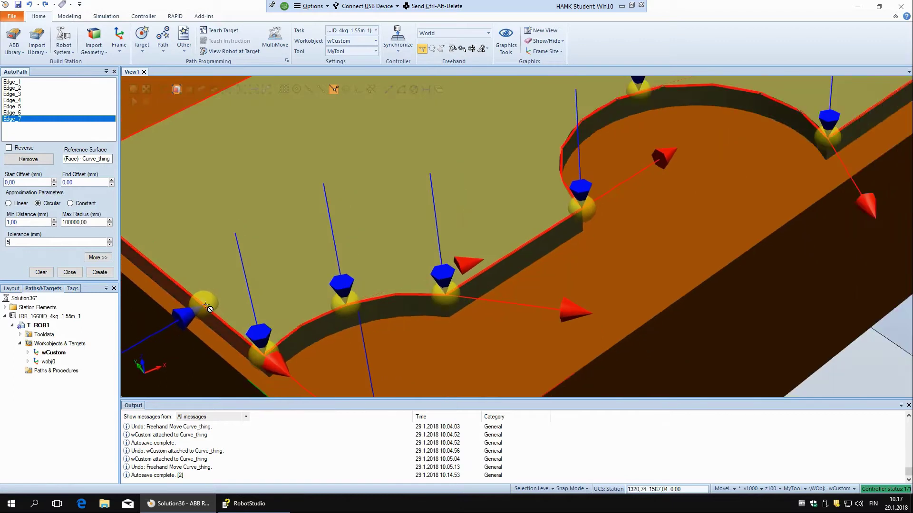
scroll(210, 309, "down", 3)
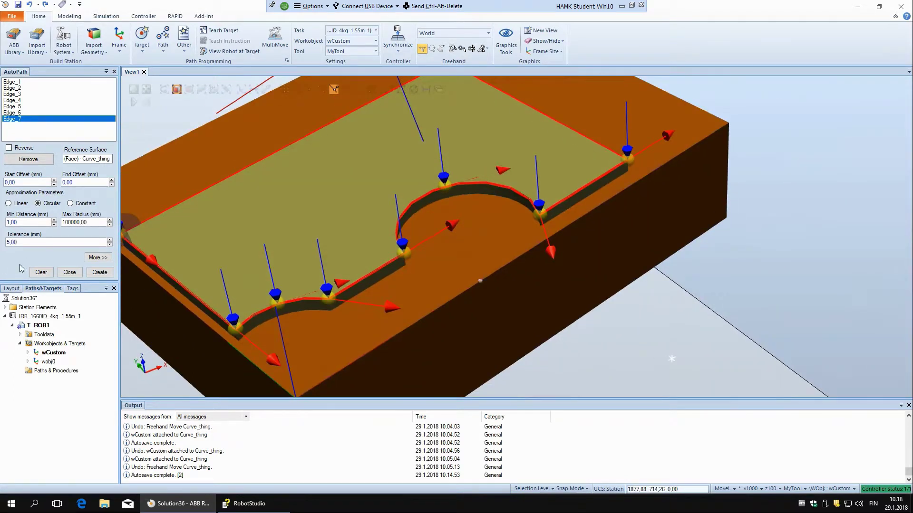
Step: Try a linear approximation with a tolerance of 0.1 mm for the AutoPath around the plate's edges
double_click(9, 242)
type("0,10")
left_click(9, 204)
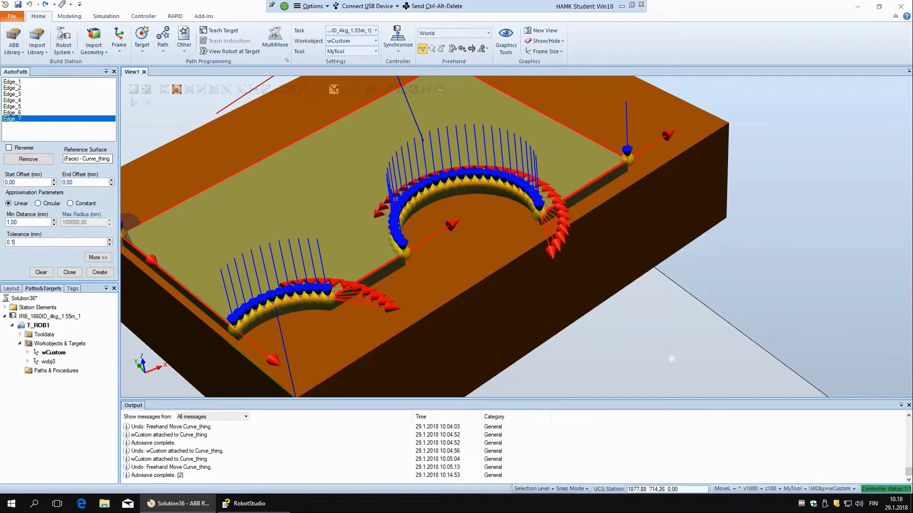
Step: Try a tolerance of 1 mm for the linear path and check closely how it follows the small arc
type("1")
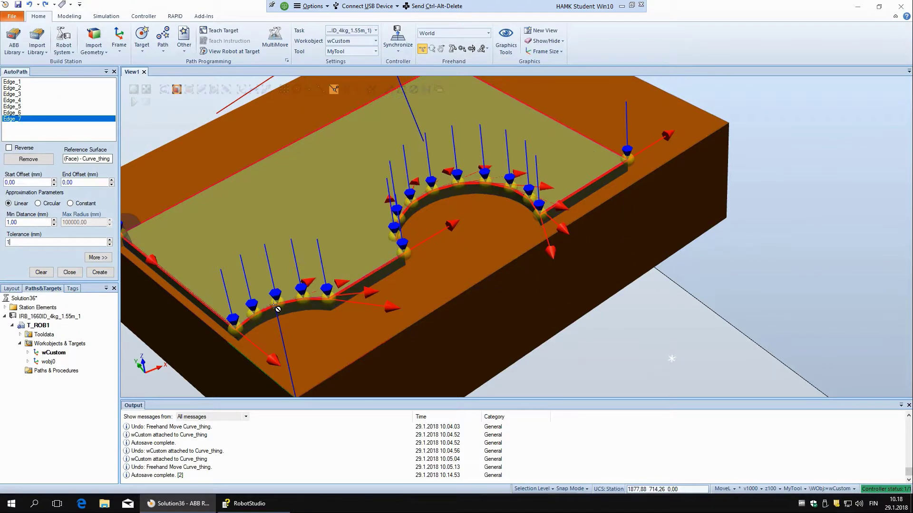
scroll(244, 325, "down", 2)
scroll(244, 325, "up", 6)
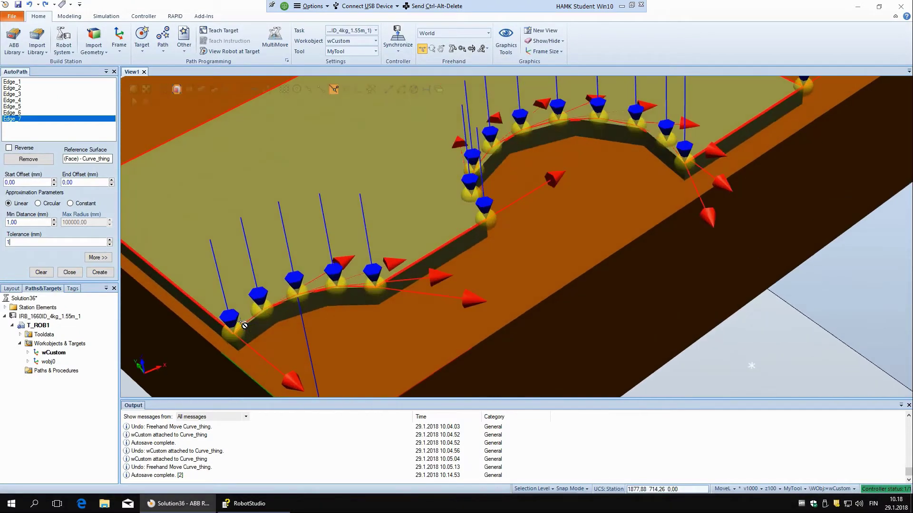
scroll(255, 326, "up", 4)
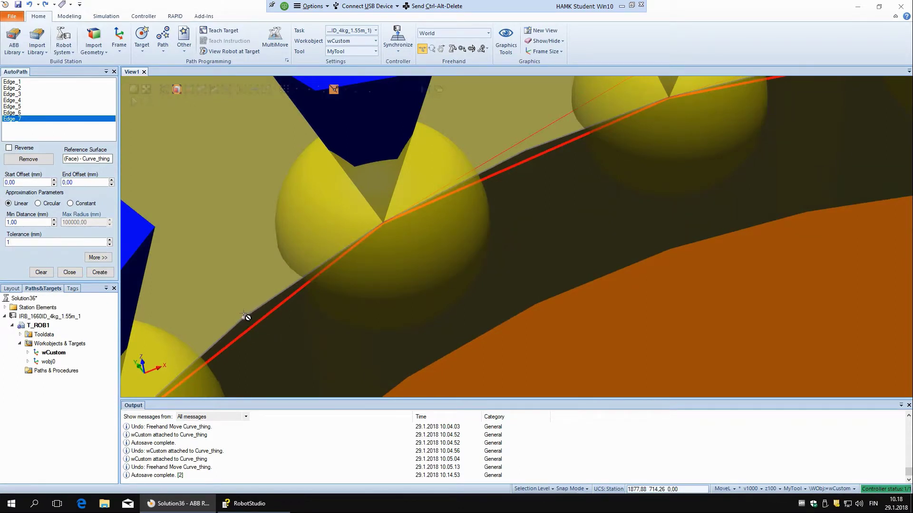
Step: Set the path tolerance to 0.1 mm and check how closely the path follows the curved edge
left_click(21, 241)
type("0.1")
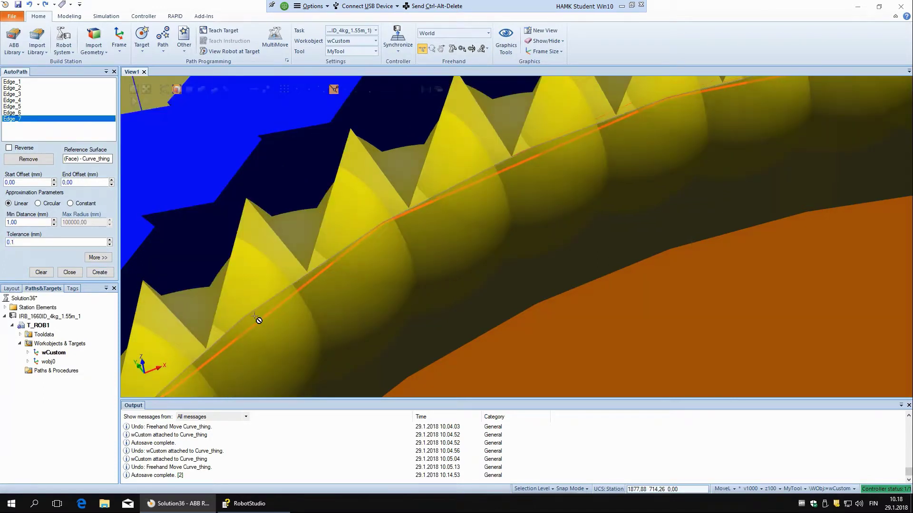
scroll(265, 285, "up", 6)
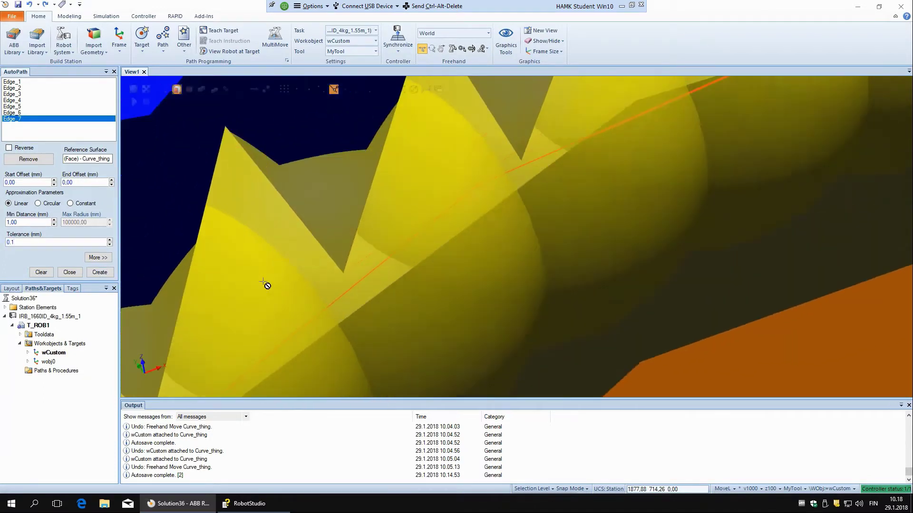
scroll(266, 285, "down", 8)
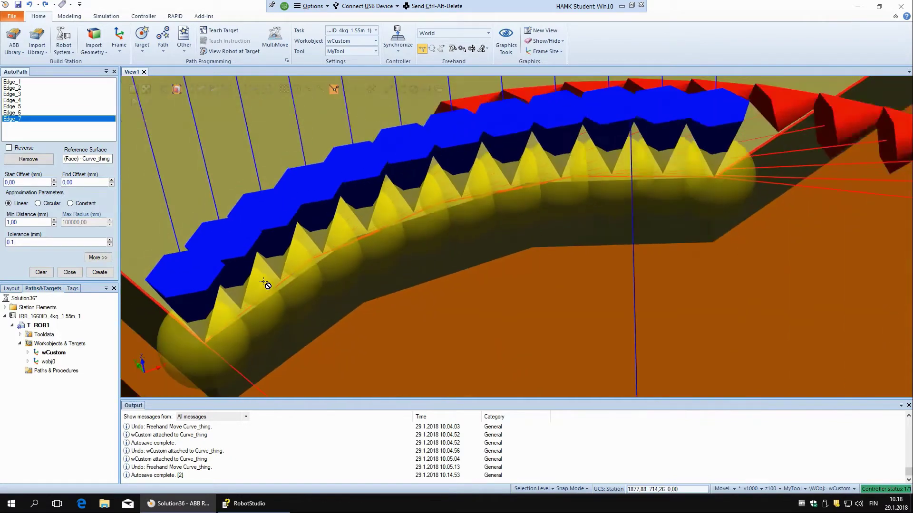
scroll(265, 286, "down", 5)
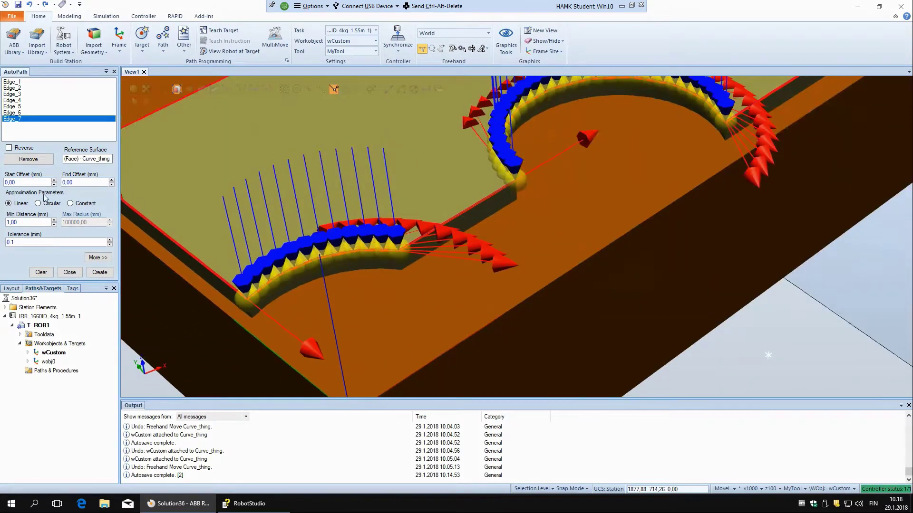
Step: Switch the path approximation to circular and check the targets along the arcs
left_click(38, 204)
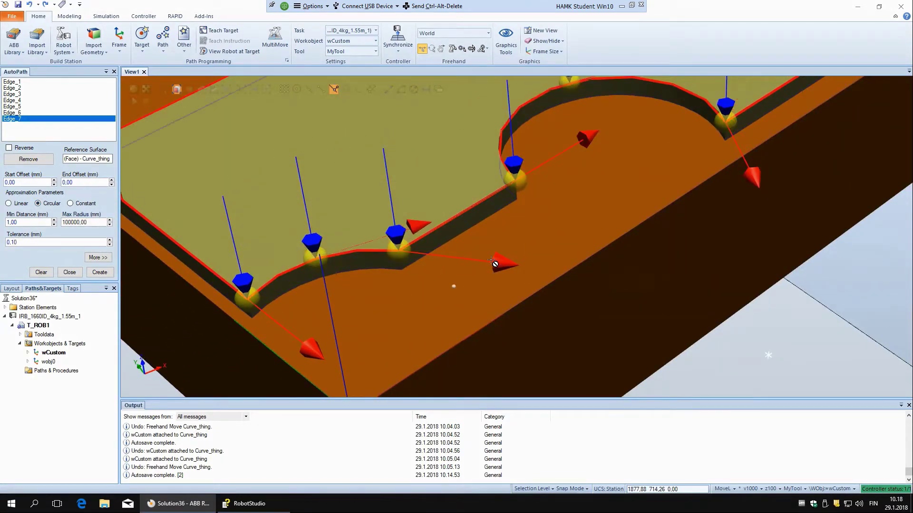
scroll(494, 263, "up", 5)
scroll(494, 264, "down", 4)
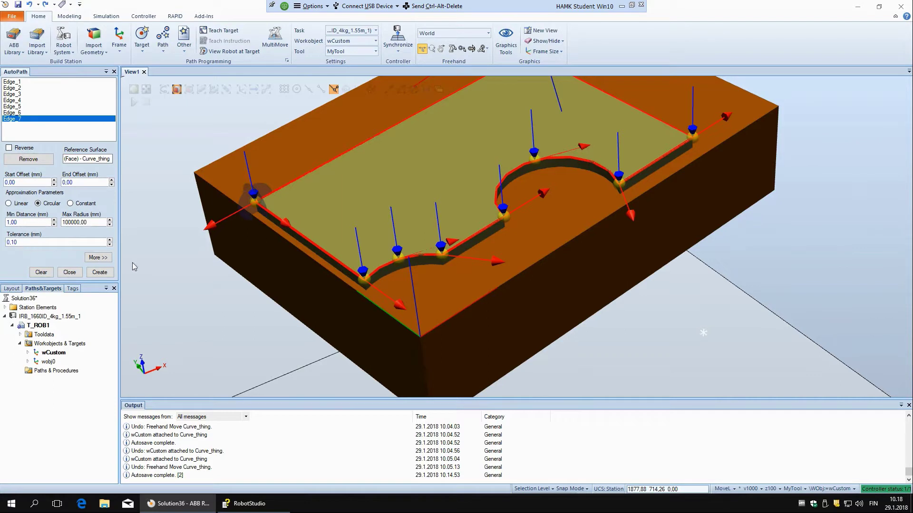
Step: Show the additional AutoPath settings and set both the depart and approach distances to 100 mm
left_click(103, 259)
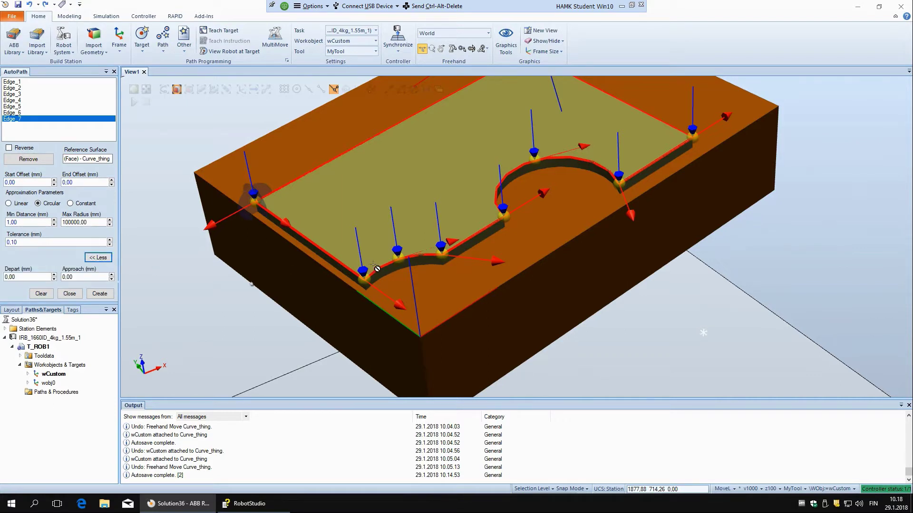
left_click_drag(375, 267, 400, 278, "ctrl+shift")
scroll(398, 275, "down", 5)
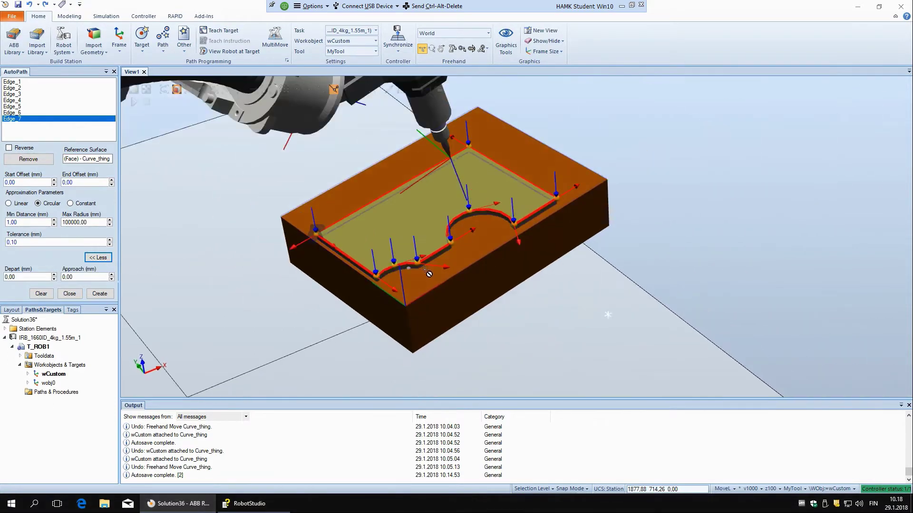
scroll(479, 187, "down", 3)
scroll(478, 186, "up", 4)
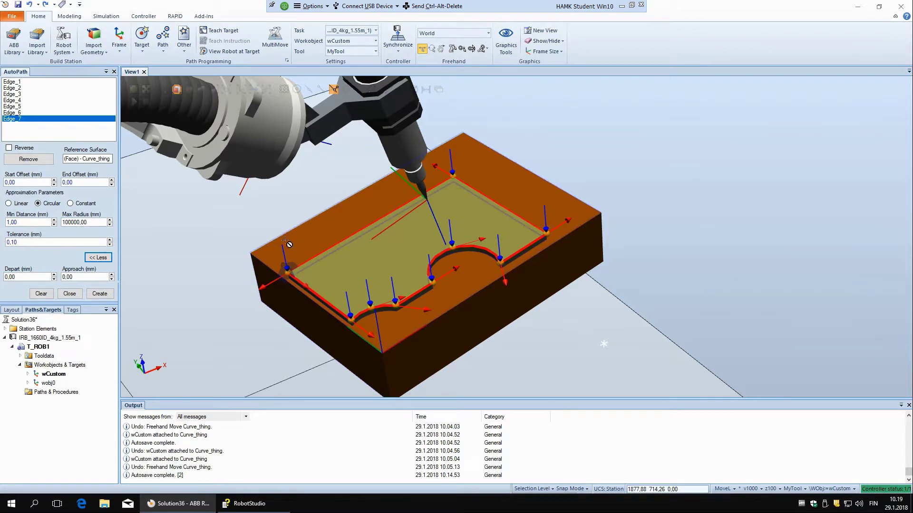
left_click(29, 277)
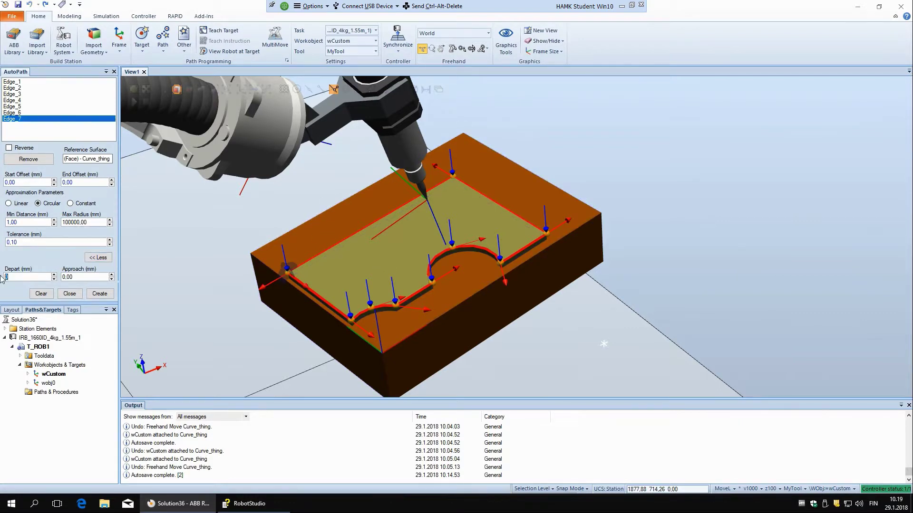
key("BackSpace")
type("100")
key("Tab")
type("100")
mouse_move(414, 269)
left_mouse_down("ctrl+shift")
mouse_move(427, 259)
mouse_move(381, 291)
left_mouse_up("ctrl+shift")
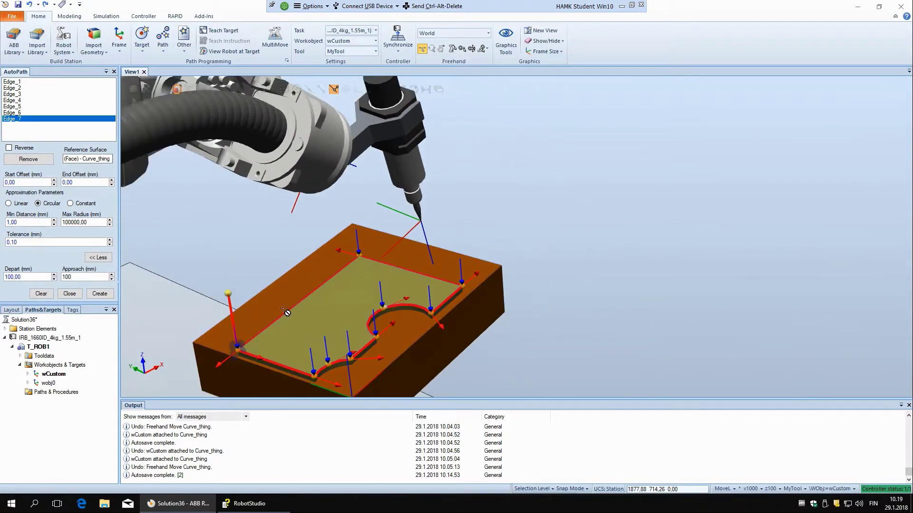
mouse_move(287, 314)
left_mouse_down("ctrl+shift")
mouse_move(350, 311)
mouse_move(246, 321)
mouse_move(304, 275)
left_mouse_up("ctrl+shift")
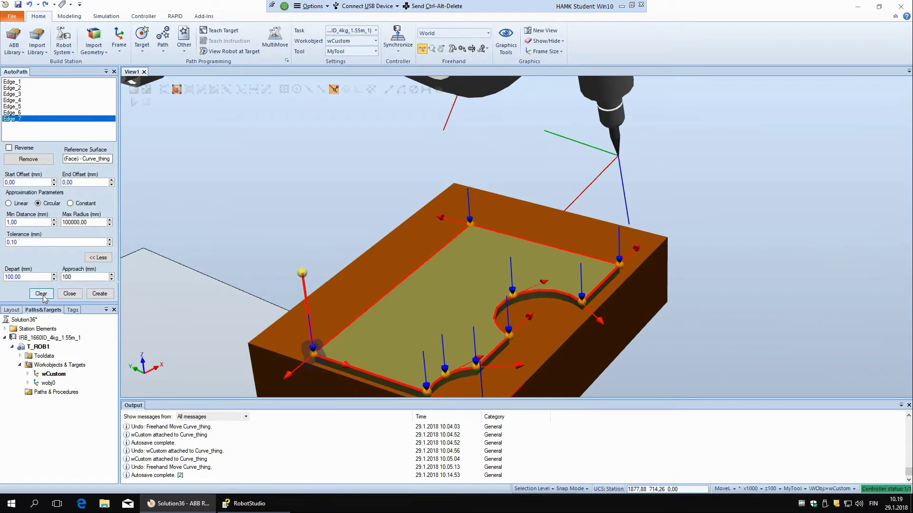
Step: Create the path from the seven selected edges, close AutoPath and clear the path selection
left_click(99, 294)
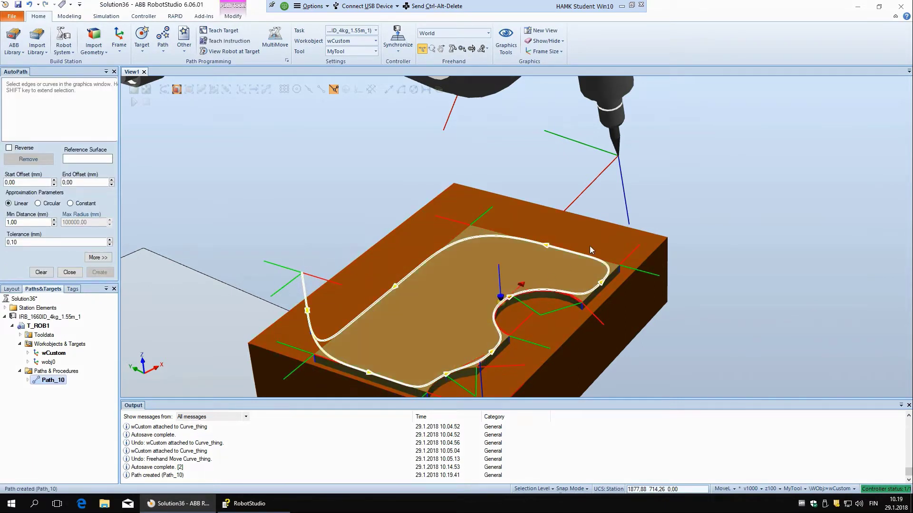
left_click(70, 272)
left_click(345, 218)
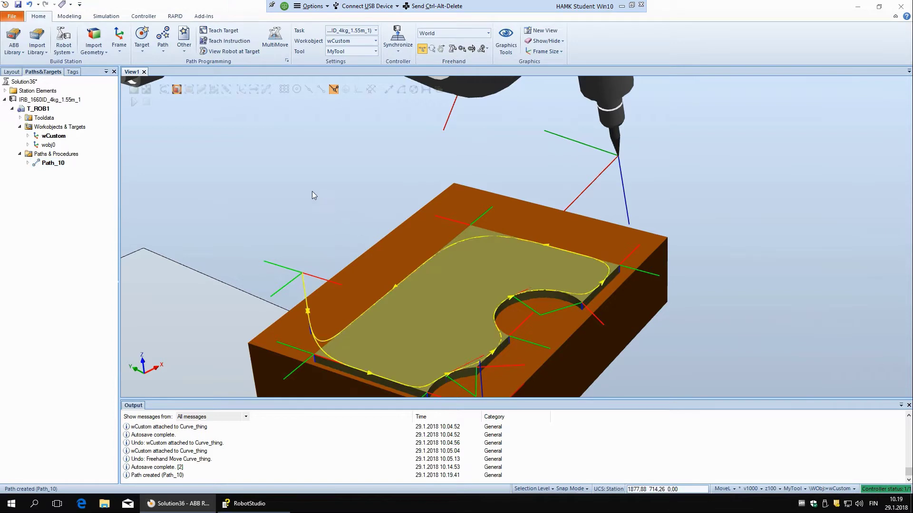
Step: Examine the created path's approach, corners and arcs on the workpiece from several angles
scroll(401, 267, "down", 3)
scroll(451, 281, "up", 2)
scroll(447, 284, "up", 2)
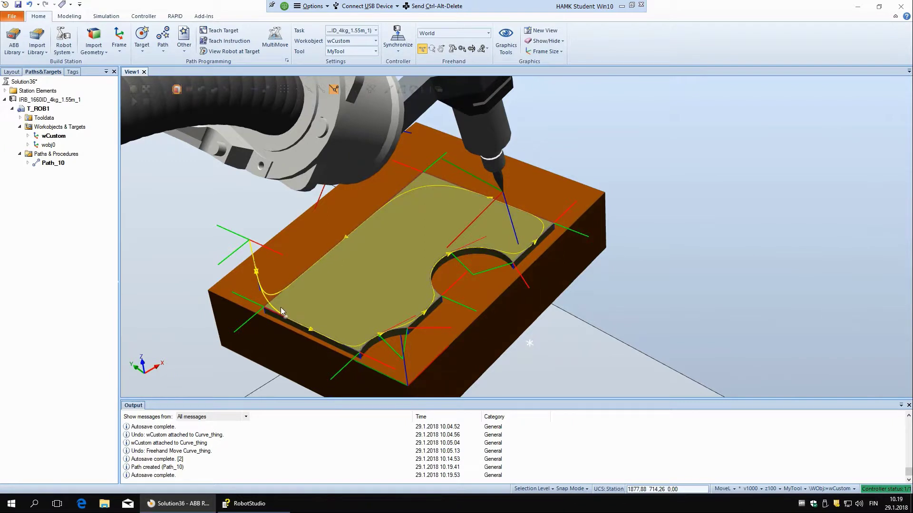
left_click_drag(331, 303, 280, 301, "ctrl+shift")
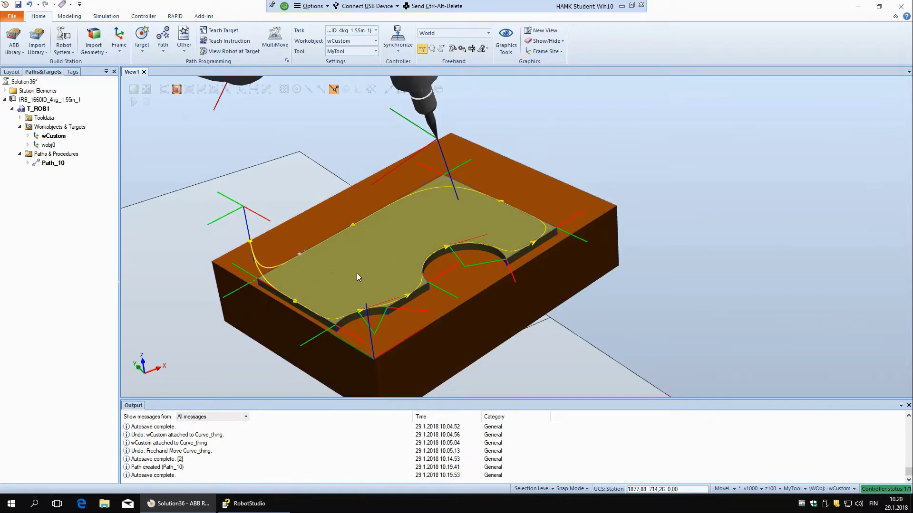
scroll(356, 273, "down", 6)
scroll(345, 202, "up", 1)
left_click_drag(345, 202, 318, 214, "ctrl+shift")
scroll(354, 213, "up", 2)
scroll(396, 226, "down", 3)
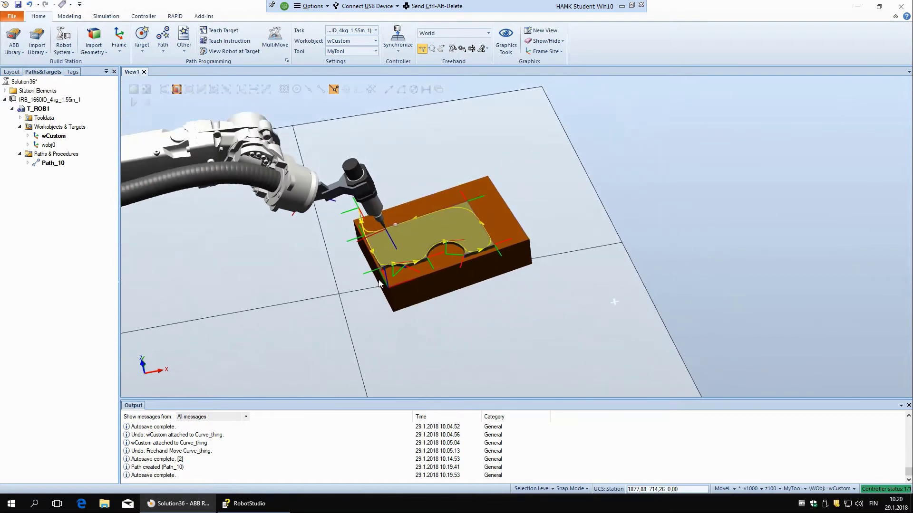
left_click_drag(397, 282, 403, 272, "ctrl+shift")
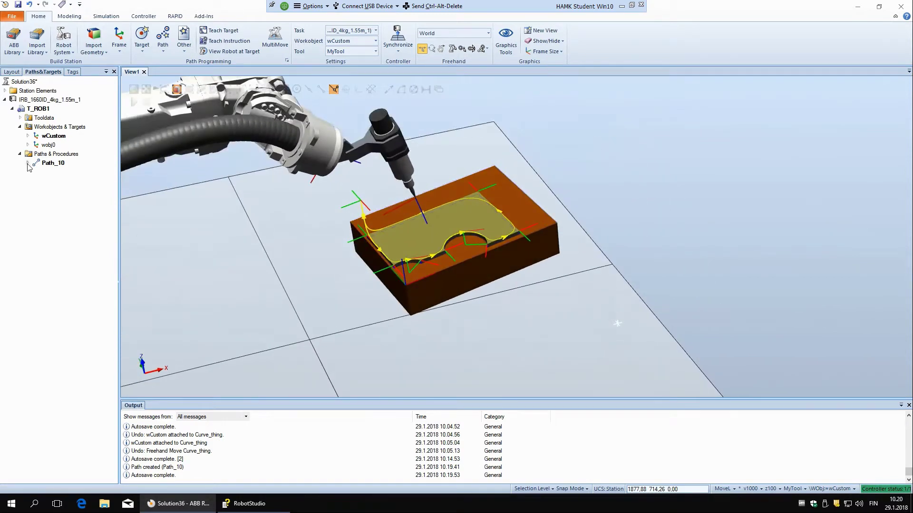
Step: List the targets under wCustom and the move instructions of Path_10
left_click(27, 136)
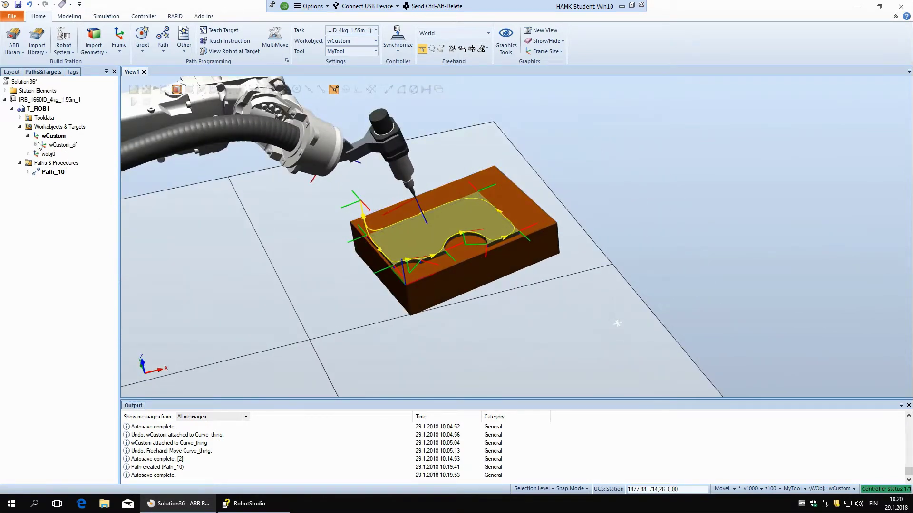
left_click(36, 145)
left_click(27, 281)
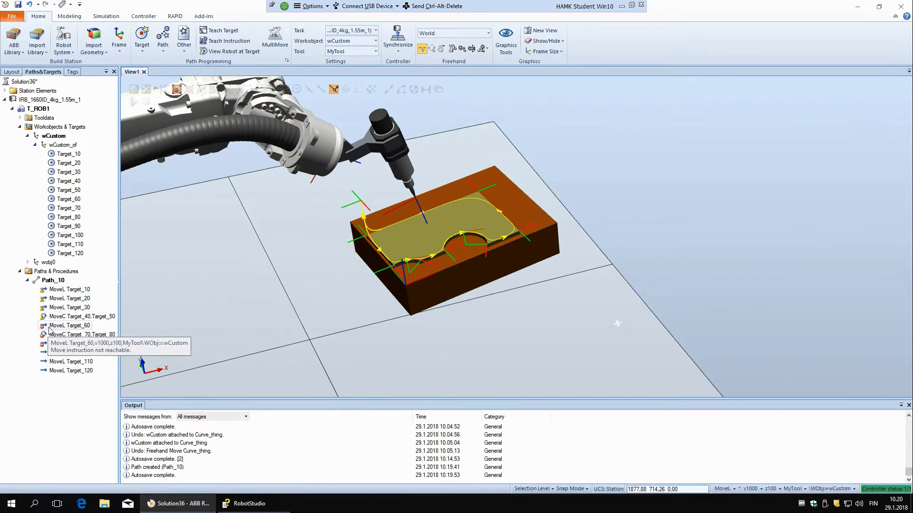
Step: Run the robot along Path_10 and watch how the tool follows the workpiece contour
right_click(50, 281)
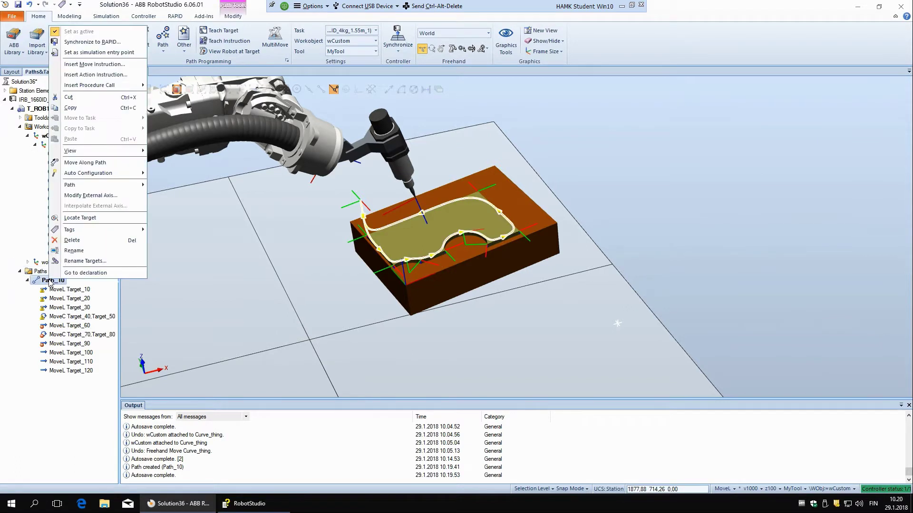
left_click(85, 163)
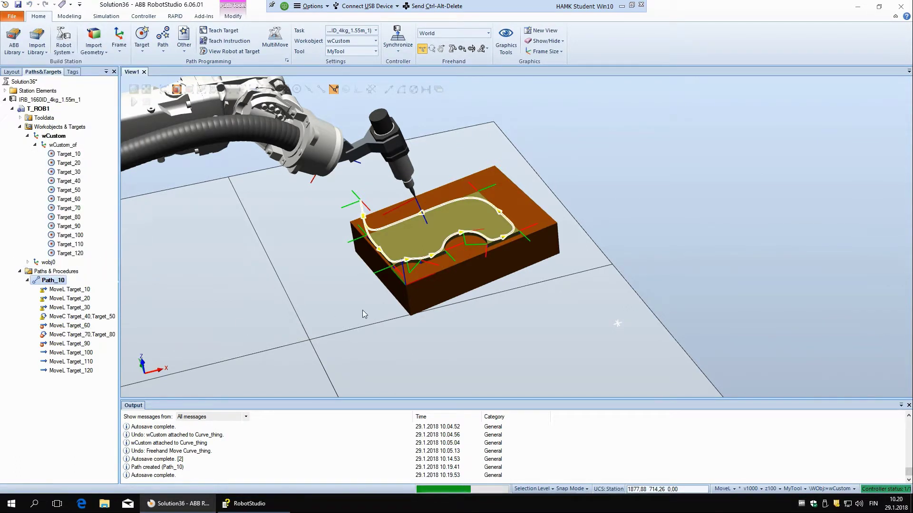
scroll(362, 310, "down", 2)
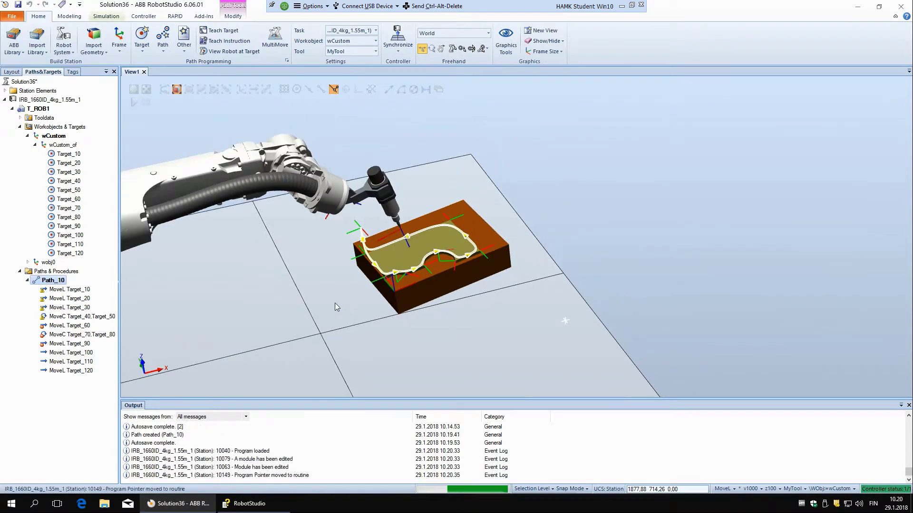
scroll(331, 307, "up", 1)
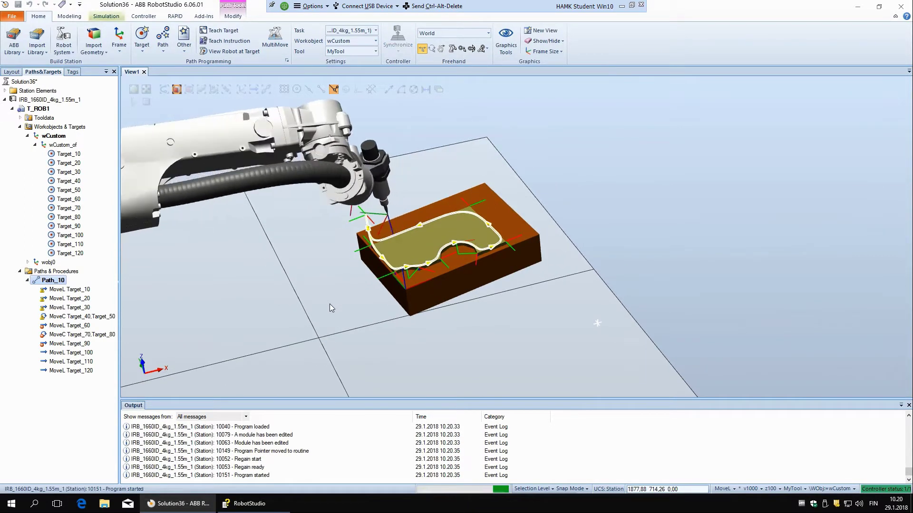
left_click_drag(330, 305, 296, 307, "ctrl+shift")
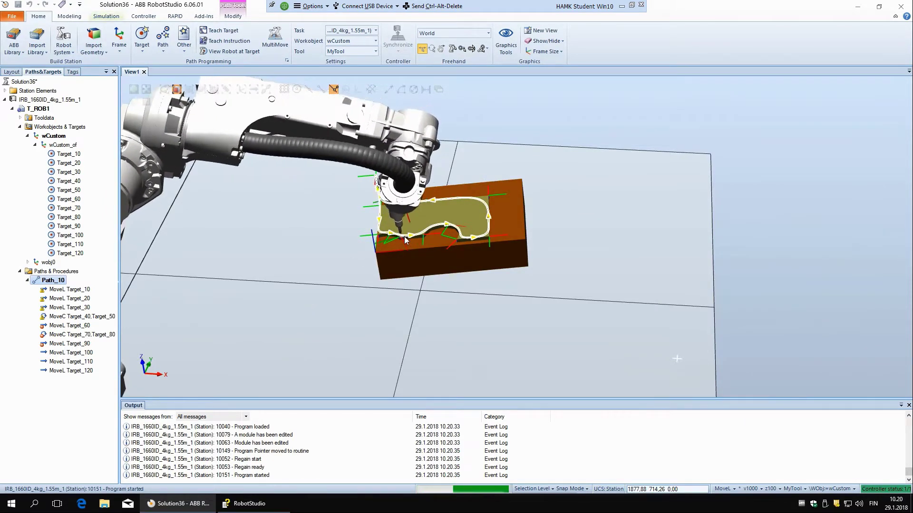
left_click_drag(497, 244, 511, 242, "ctrl+shift")
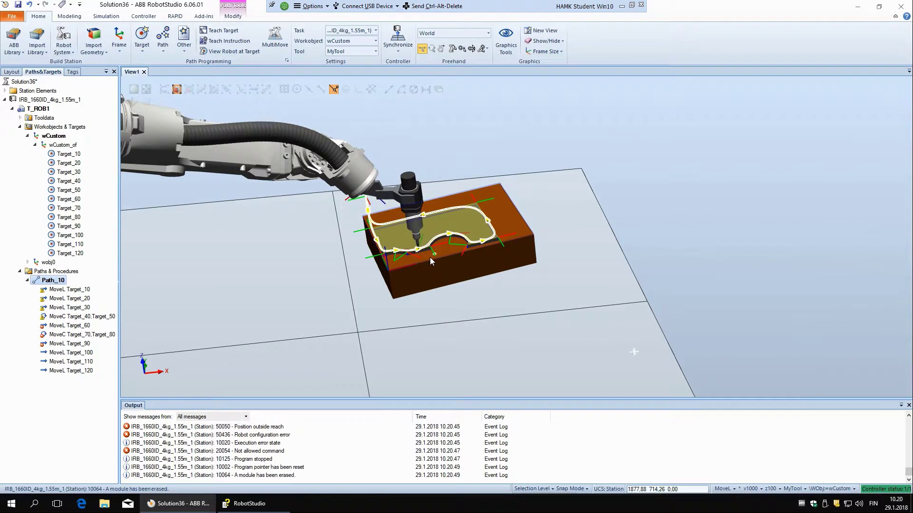
Step: Clear the path selection, activate View Robot at Target and check the robot's pose at Target_10 and Target_20
left_click(284, 279)
scroll(325, 283, "up", 2)
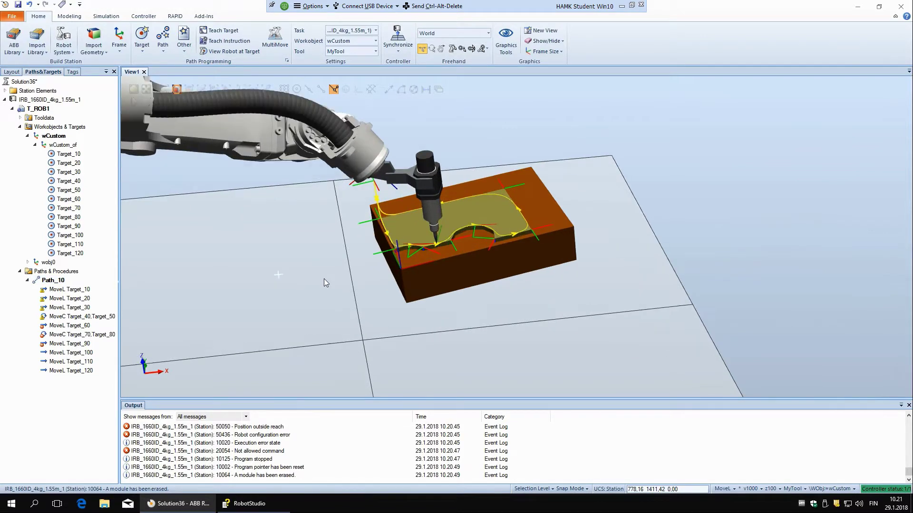
scroll(324, 279, "down", 5)
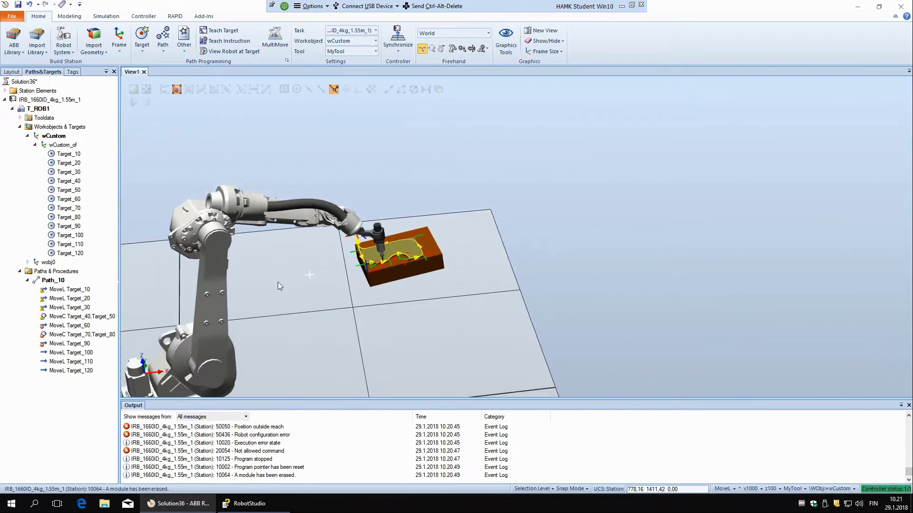
scroll(278, 285, "up", 2)
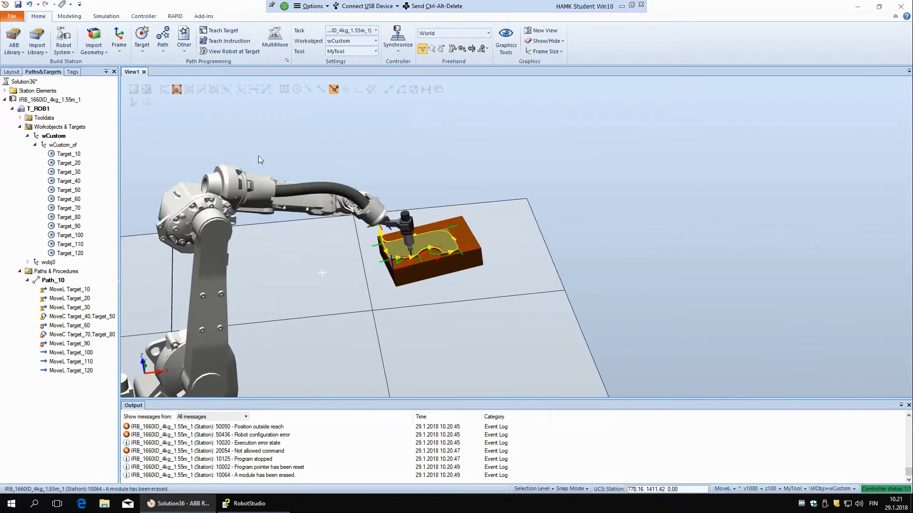
left_click(242, 52)
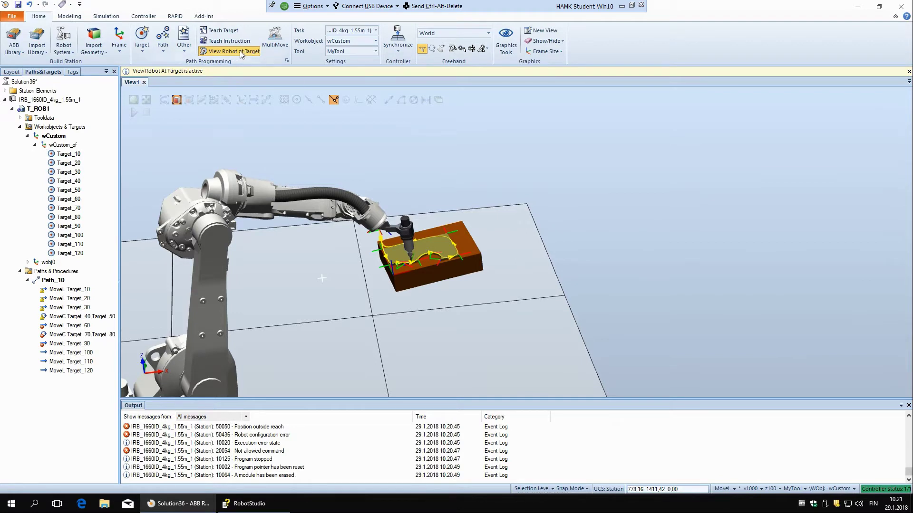
right_click(64, 154)
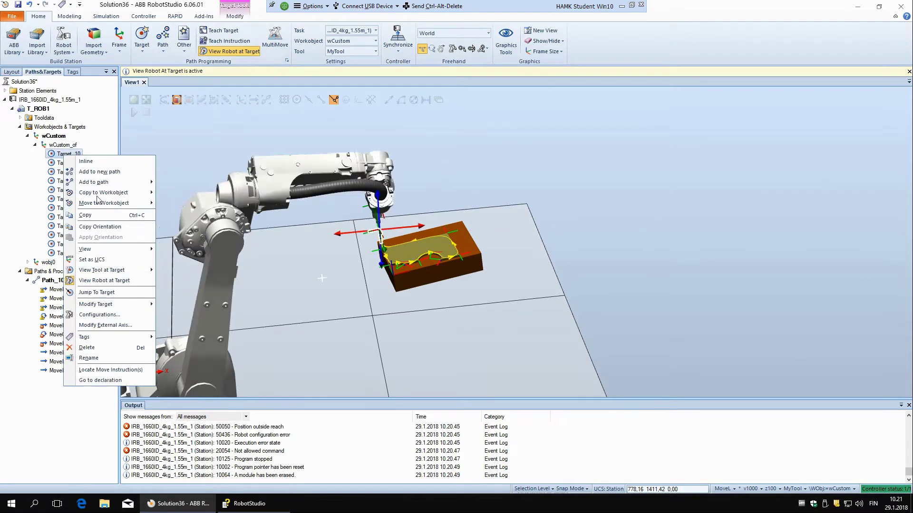
left_click(176, 143)
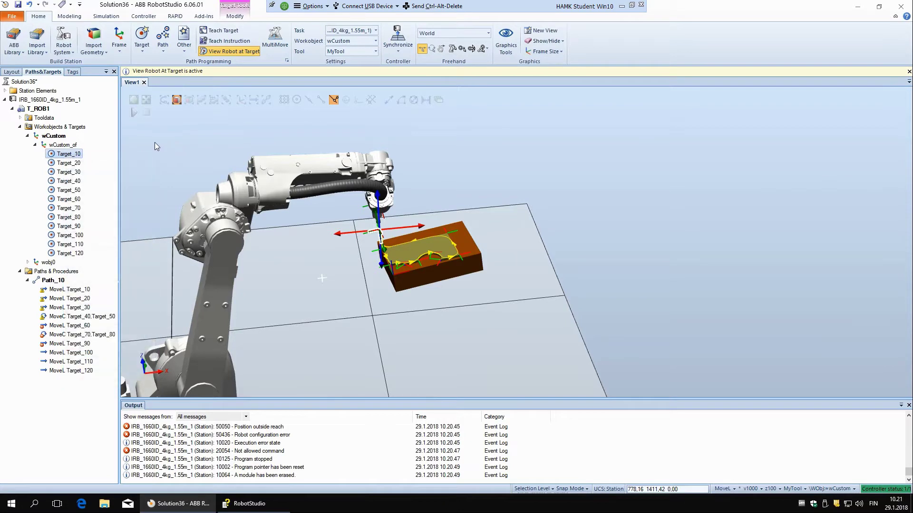
left_click(64, 154)
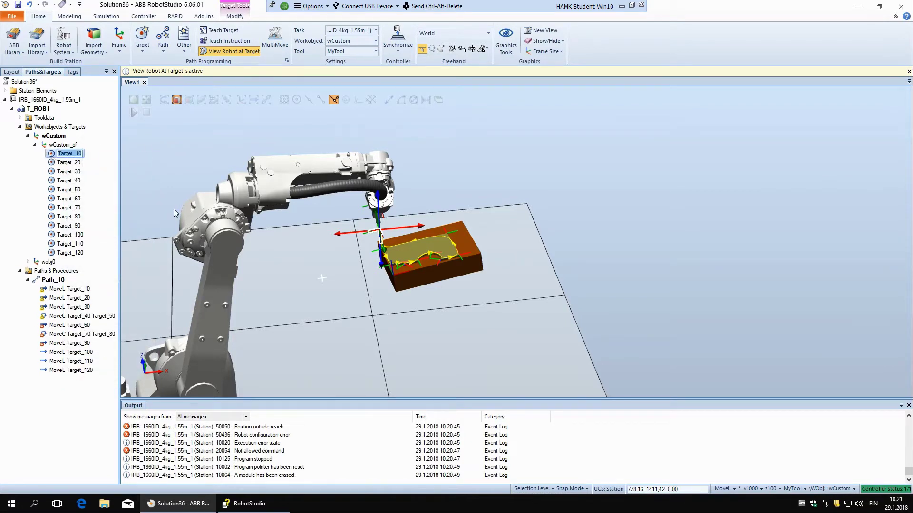
left_click_drag(366, 234, 271, 220, "ctrl+shift")
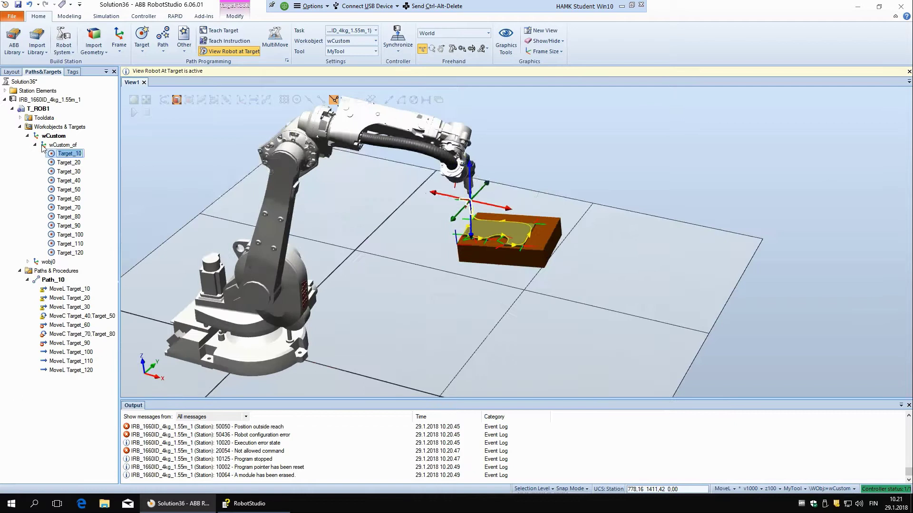
left_click(67, 163)
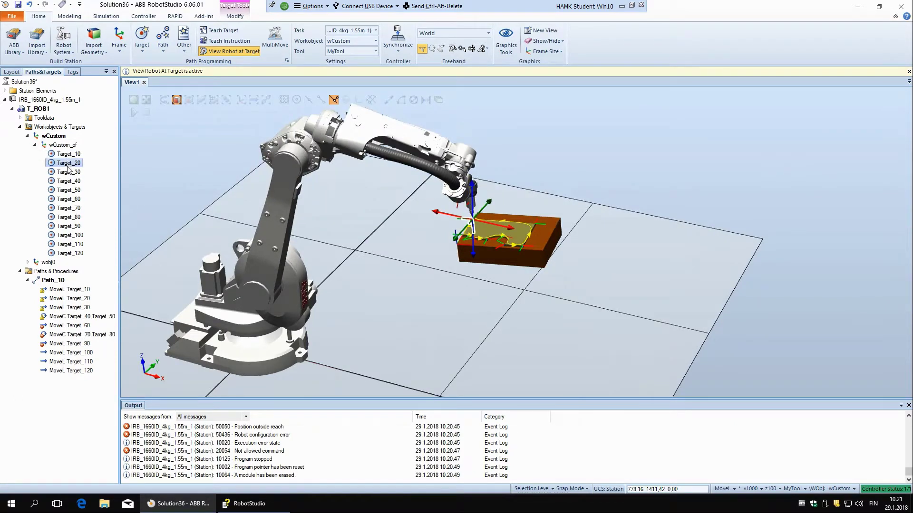
Step: Restart View Robot at Target at Target_10 and step the robot through the targets up to Target_60
left_click(422, 49)
left_click(235, 51)
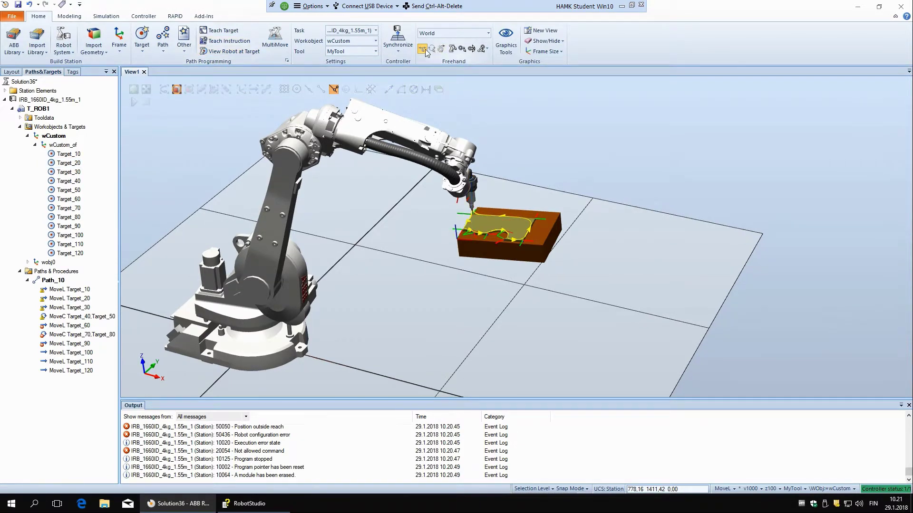
left_click(54, 153)
left_click(223, 51)
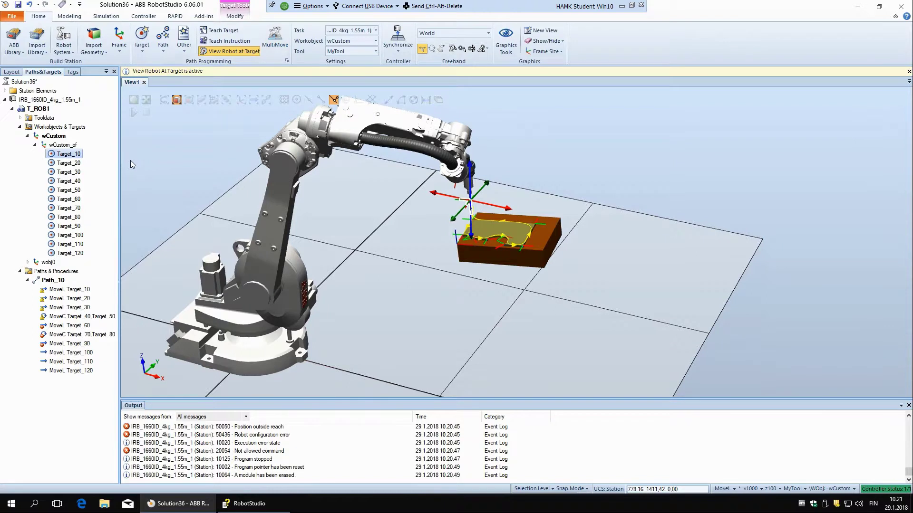
key("Down")
key("Down")
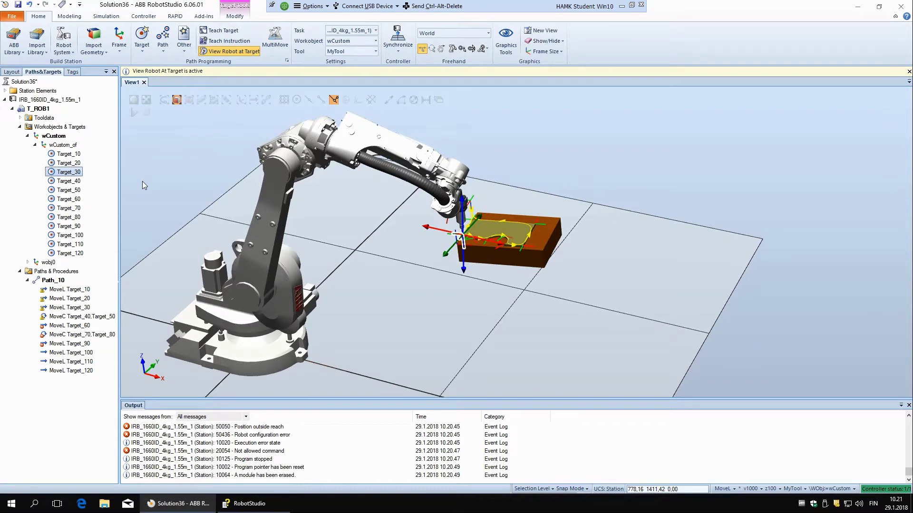
key("Down")
key("Down")
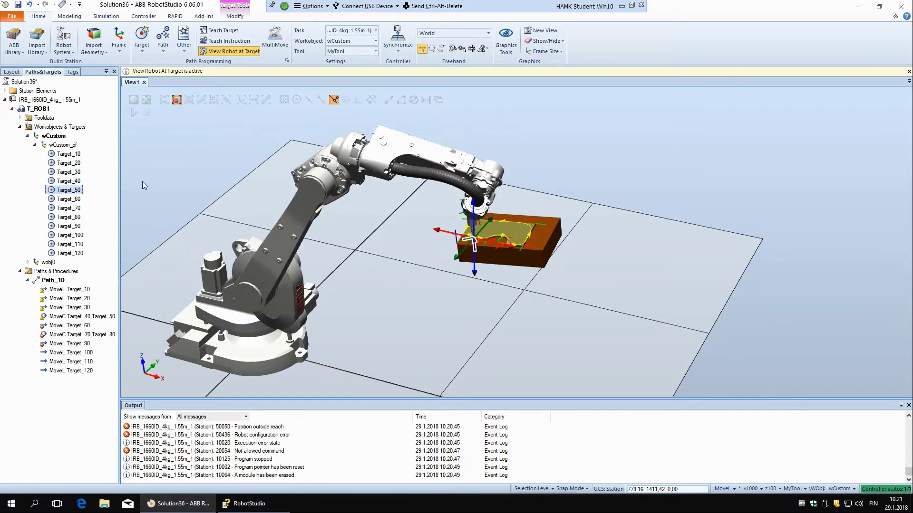
key("Down")
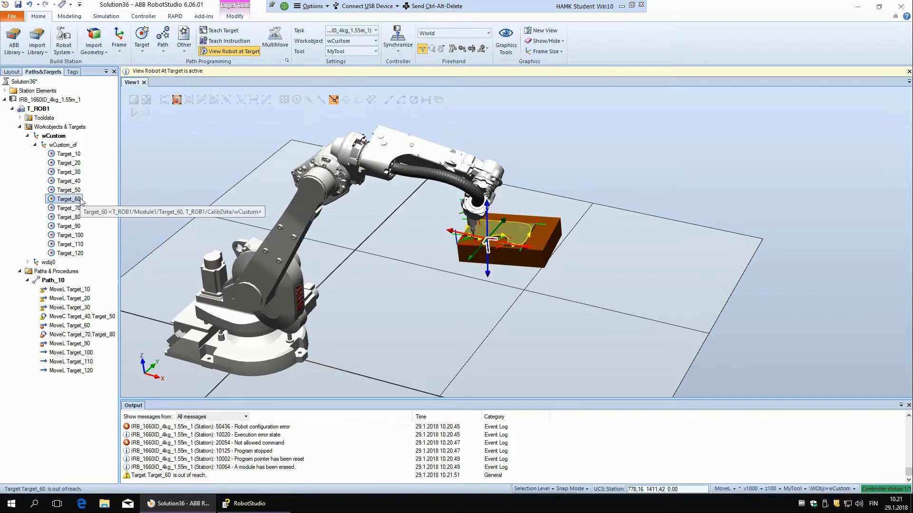
Step: Inspect the tool up close while stepping back to Target_40 and on through the remaining targets to Target_120
scroll(443, 241, "down", 3)
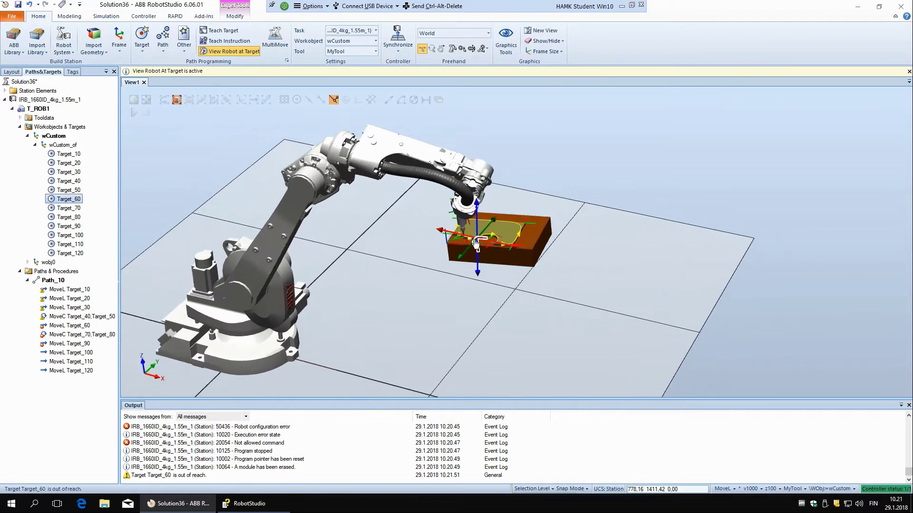
scroll(482, 242, "up", 5)
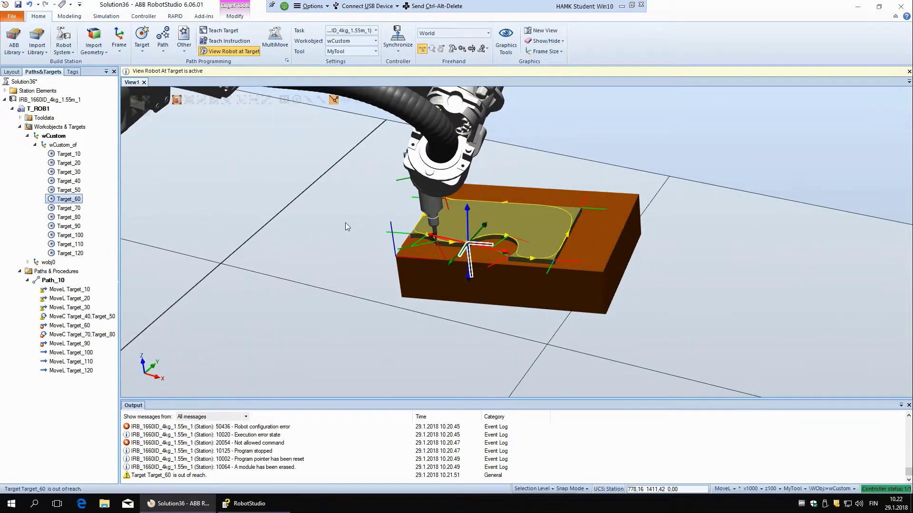
key("Up")
key("Up")
key("Down")
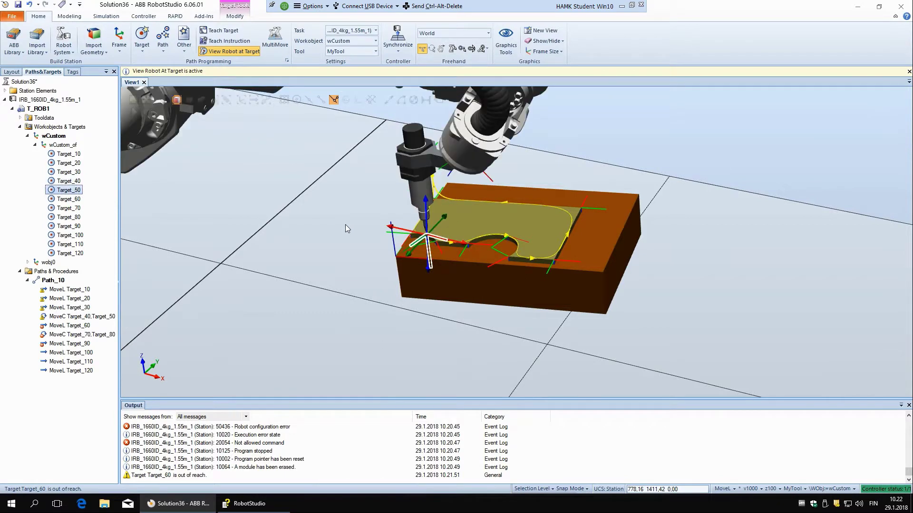
key("Down")
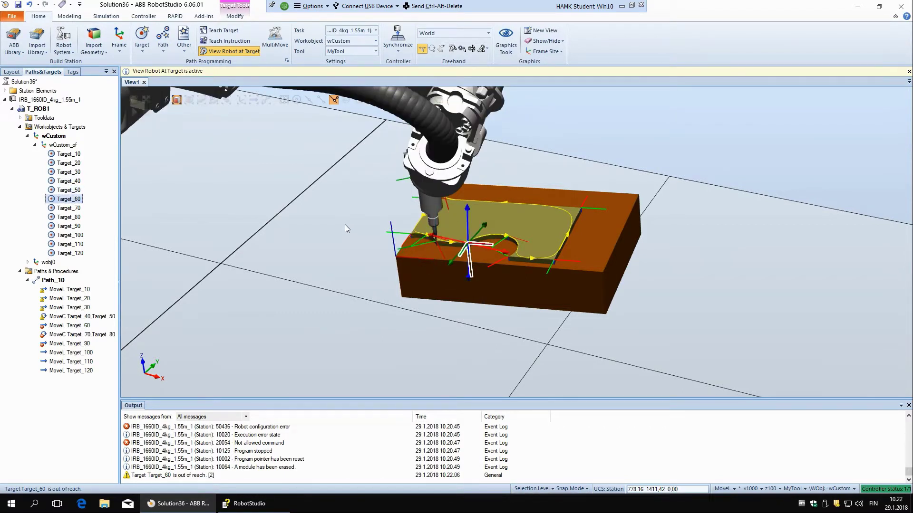
key("Down")
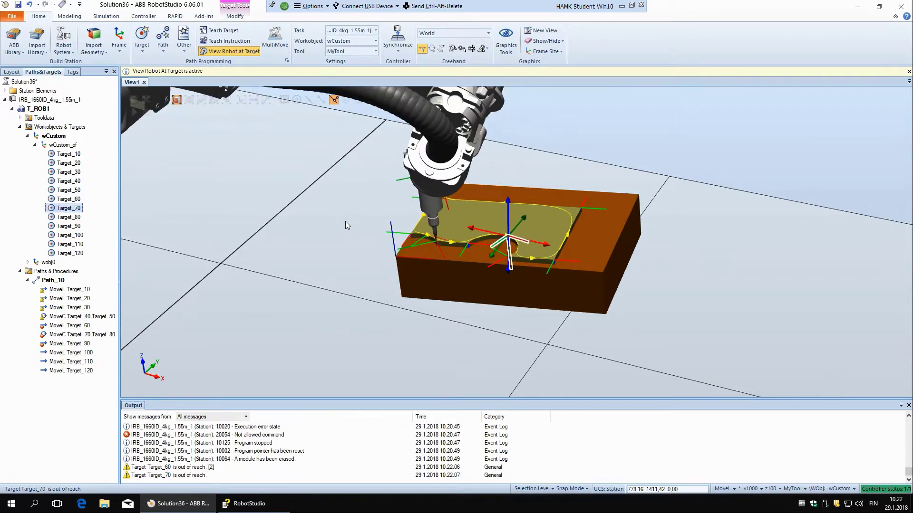
key("Down")
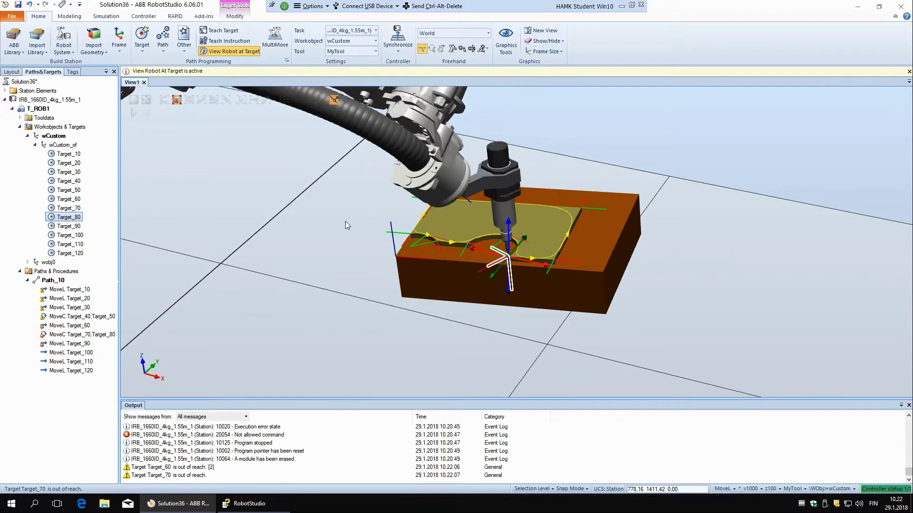
key("Down")
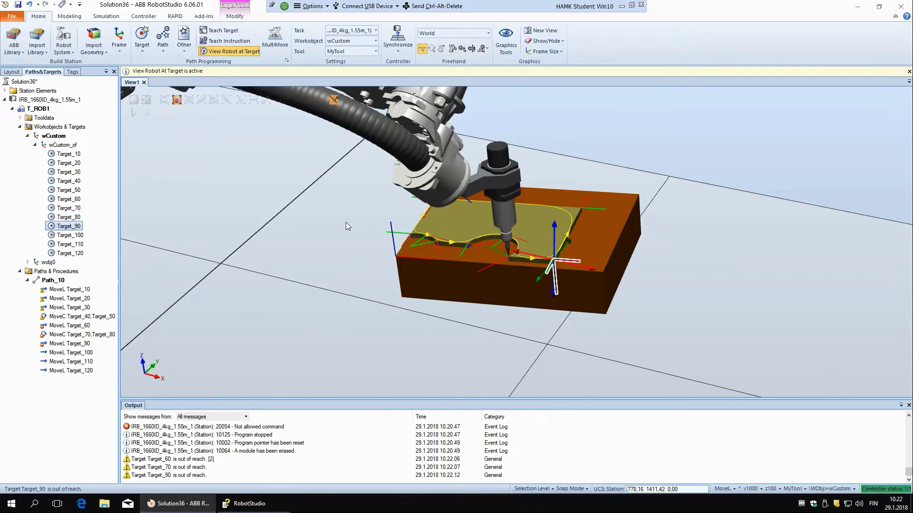
key("Down")
key("Down")
key("Down")
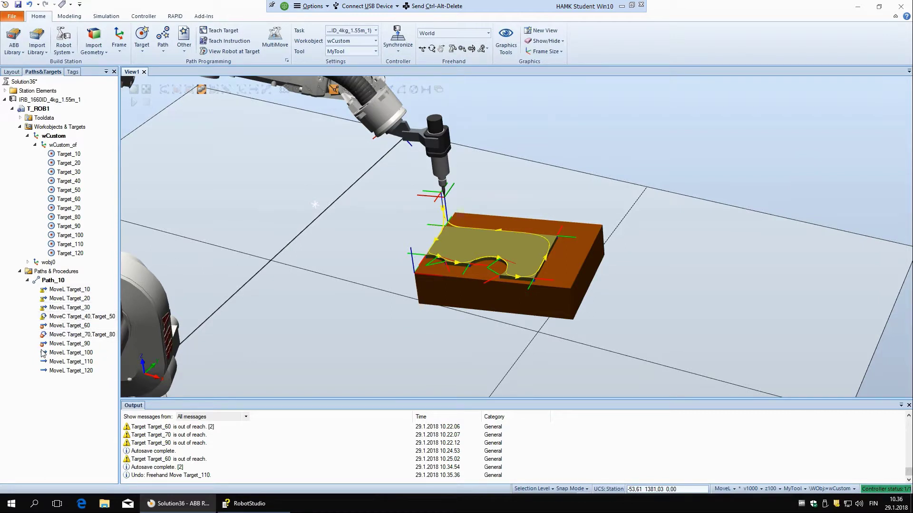
Step: Check the reachability hints of Path_10's move instructions, including MoveL Target_90 and MoveC Target_40,Target_50
mouse_move(45, 345)
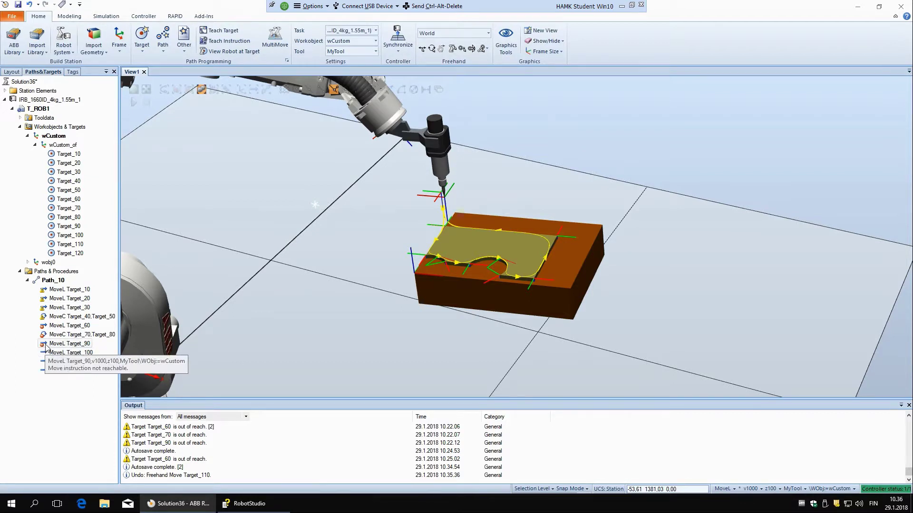
mouse_move(51, 292)
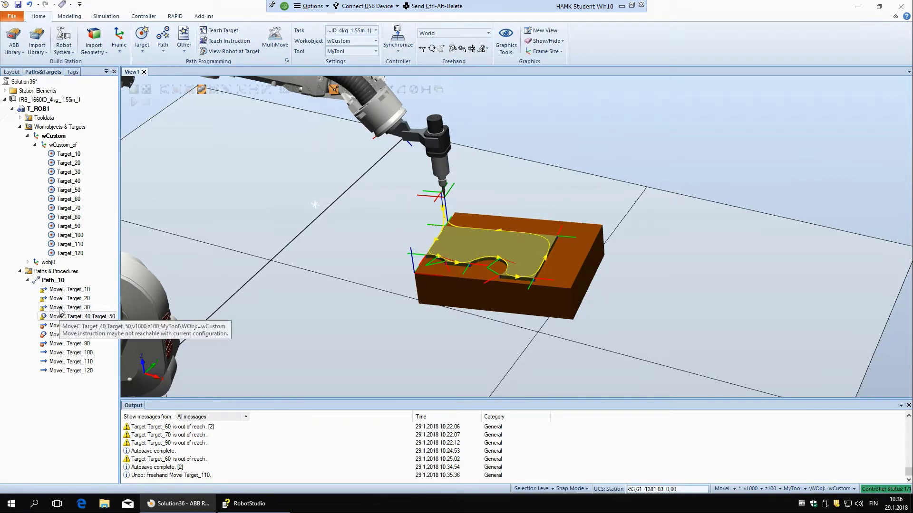
scroll(352, 245, "down", 4)
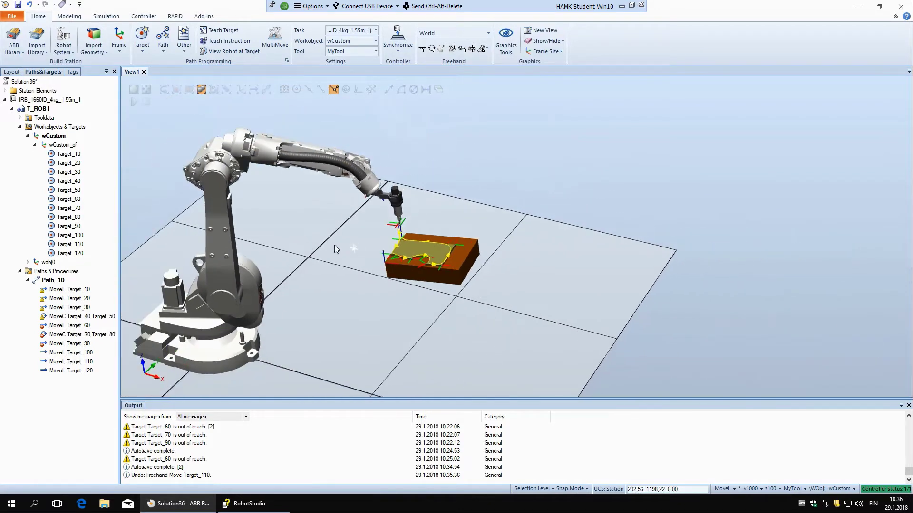
scroll(328, 242, "up", 2)
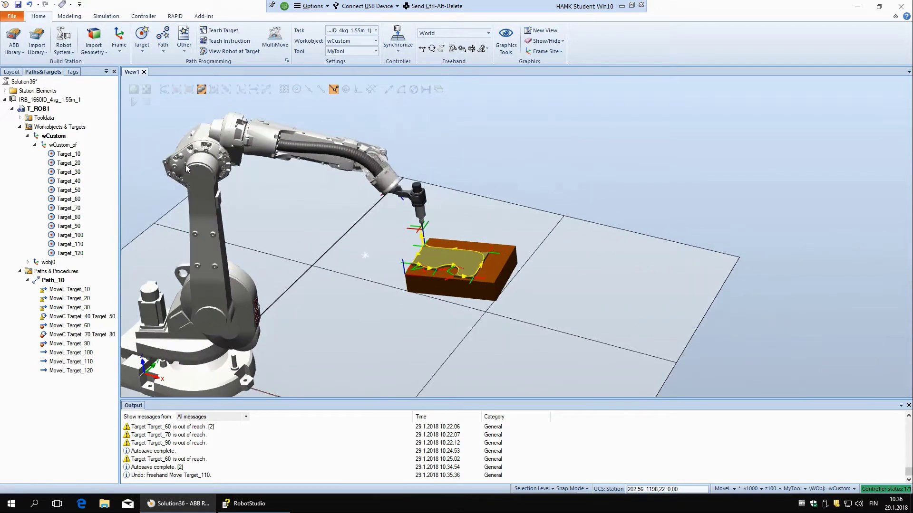
Step: Show the IRB1660ID robot's work envelope for the robot wrist as a 3D volume, without the 2D outline
left_click(14, 72)
right_click(30, 99)
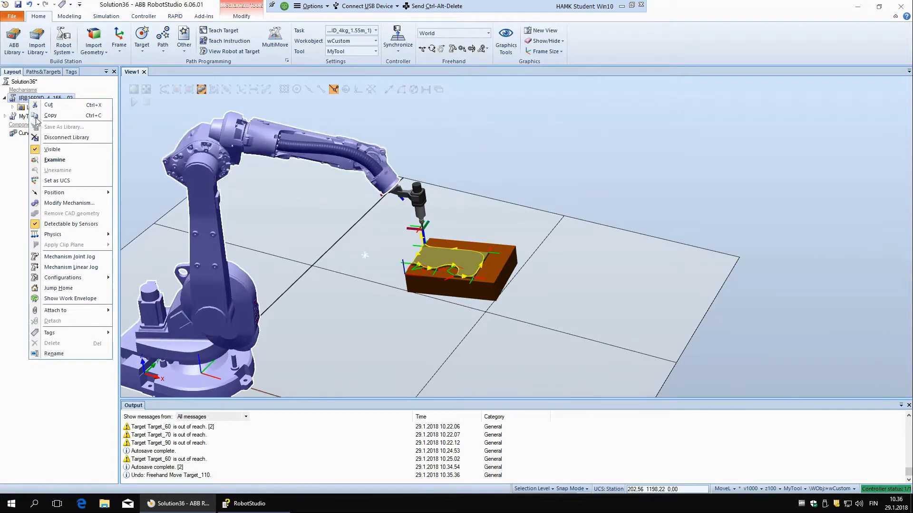
left_click(62, 300)
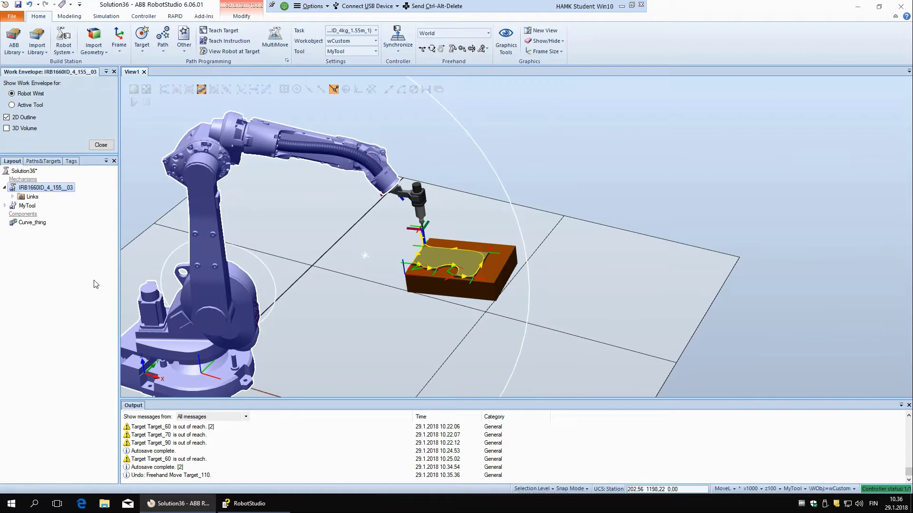
left_click(7, 117)
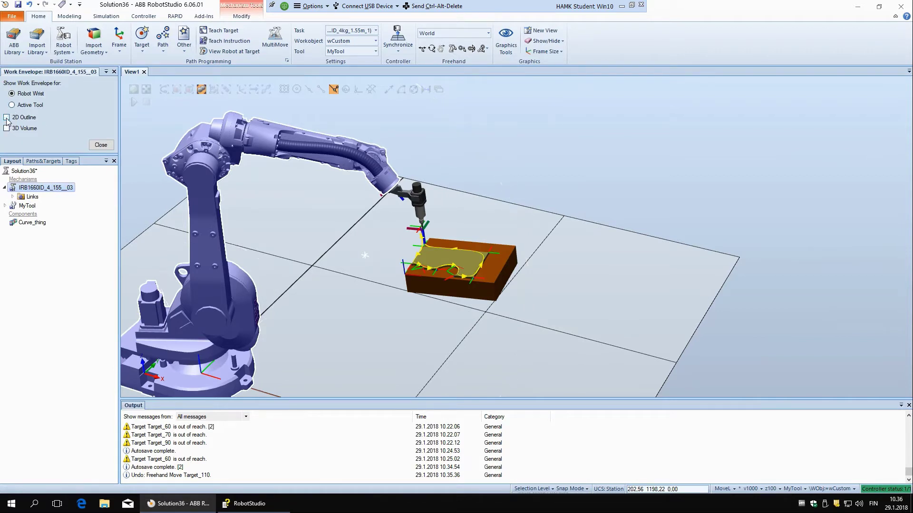
left_click(7, 128)
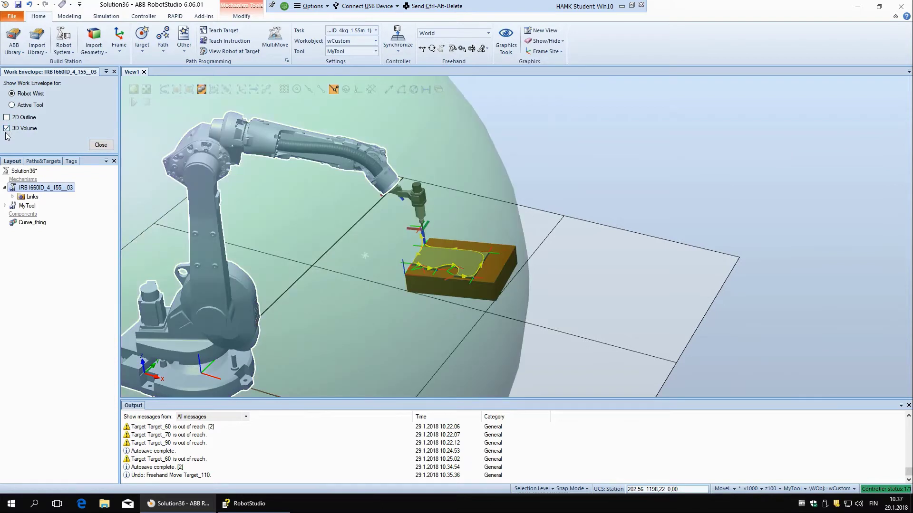
Step: Examine from several angles where the workpiece lies relative to the boundary of the robot's work envelope
left_click_drag(513, 270, 453, 242, "ctrl+shift")
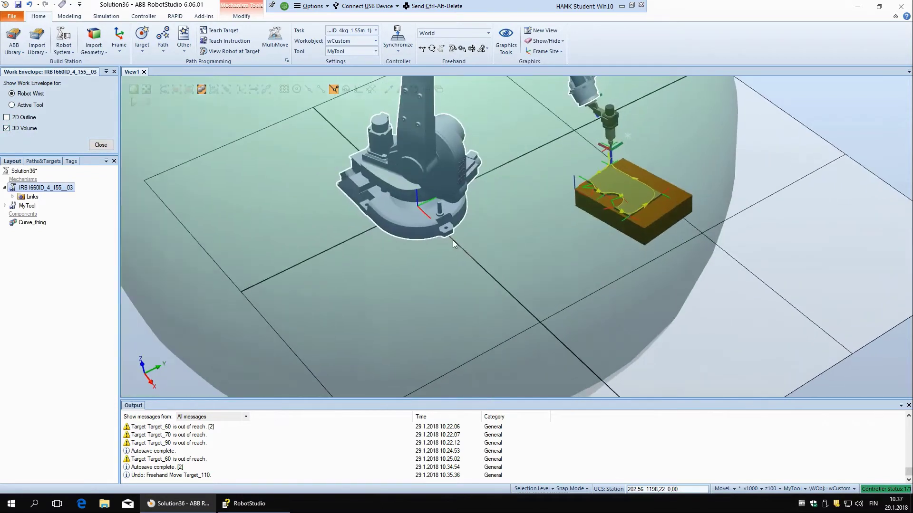
scroll(453, 240, "up", 3)
scroll(456, 243, "down", 10)
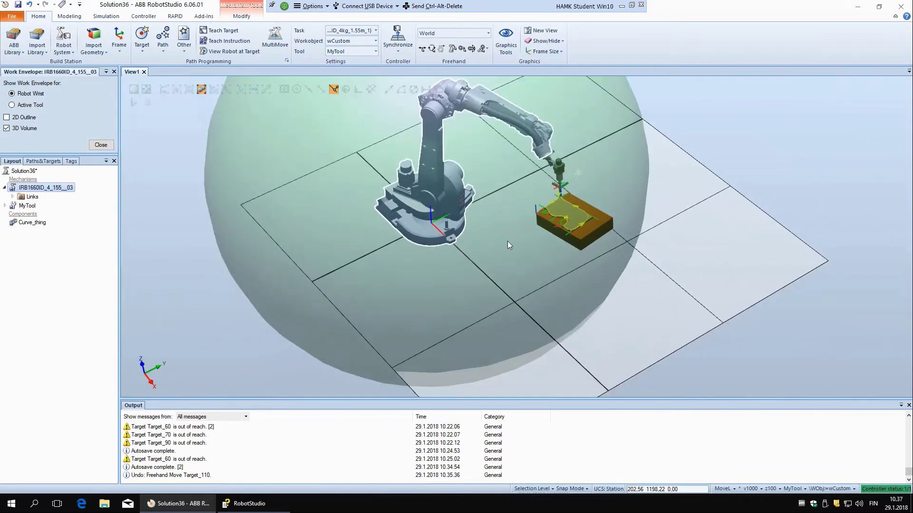
left_click_drag(573, 184, 567, 175, "ctrl+shift")
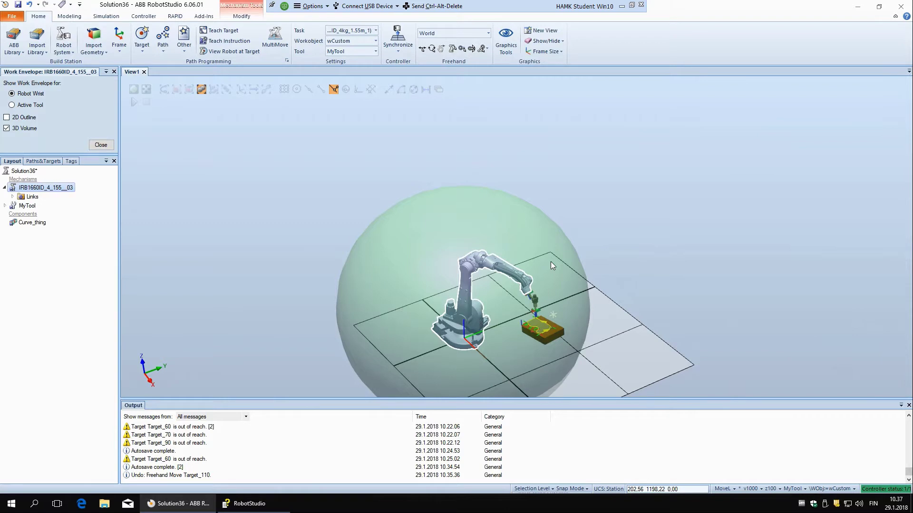
left_click_drag(591, 302, 352, 356, "ctrl+shift")
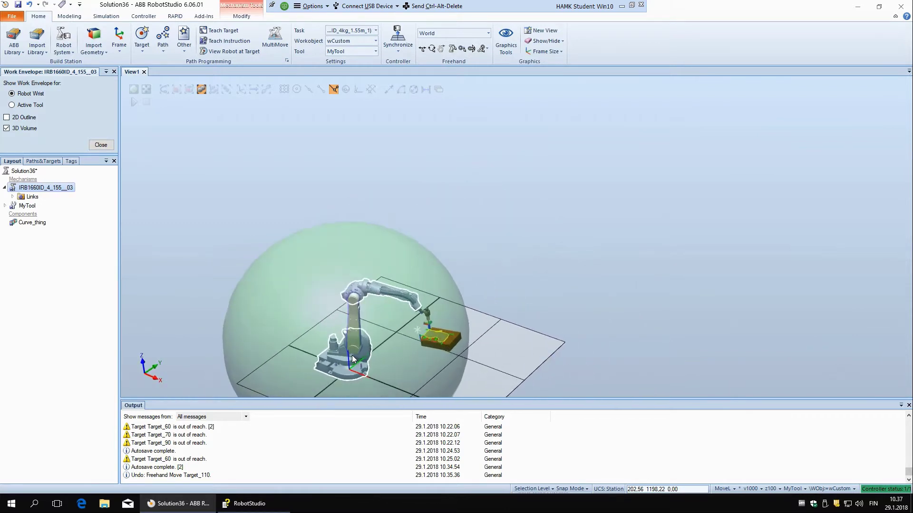
scroll(352, 355, "up", 1)
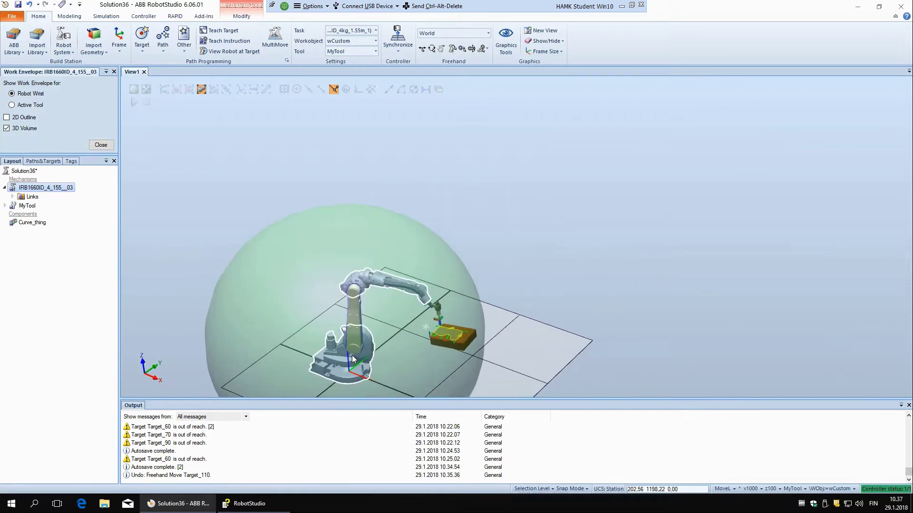
Step: Switch the work envelope to the active tool and examine where the workpiece lies within its boundary
left_click(13, 106)
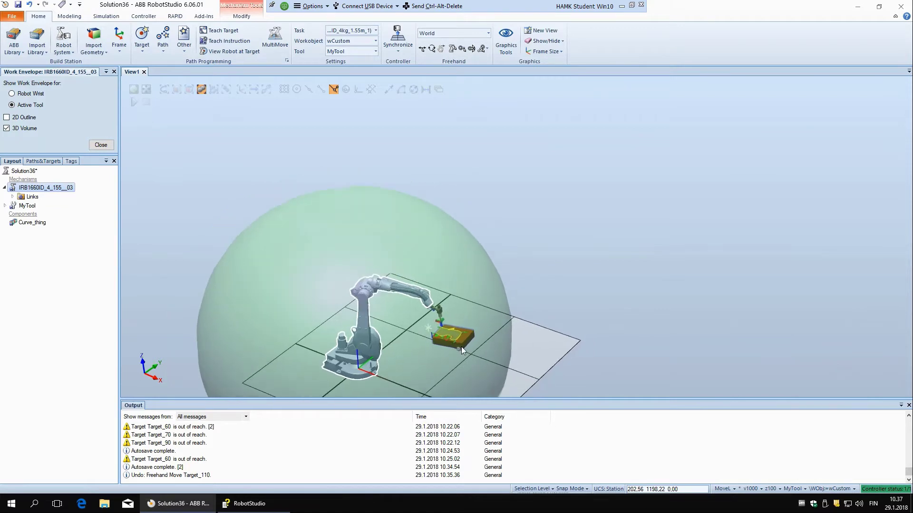
scroll(461, 346, "up", 5)
scroll(468, 325, "up", 1)
left_click_drag(480, 322, 481, 313, "ctrl+shift")
scroll(481, 314, "down", 4)
scroll(358, 362, "up", 4)
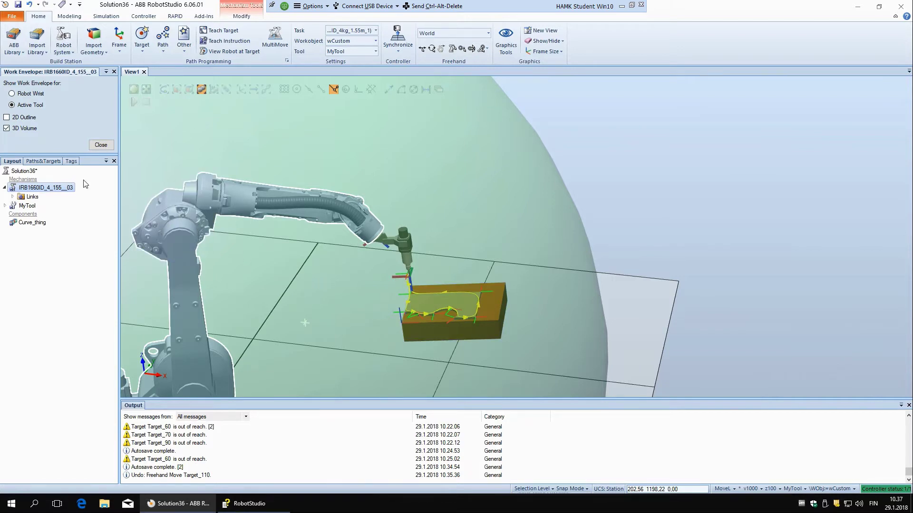
Step: Close the work envelope settings and turn off the envelope display for the IRB1660ID robot
left_click(112, 148)
right_click(52, 99)
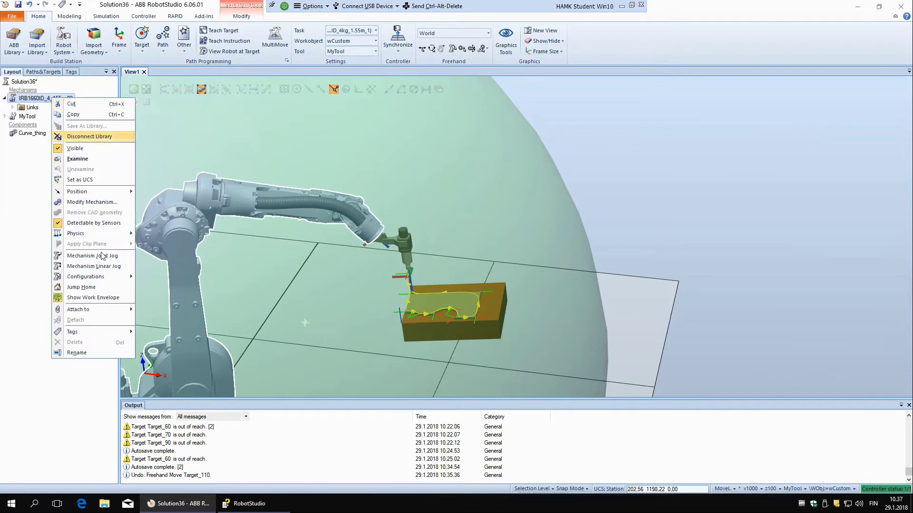
left_click(94, 298)
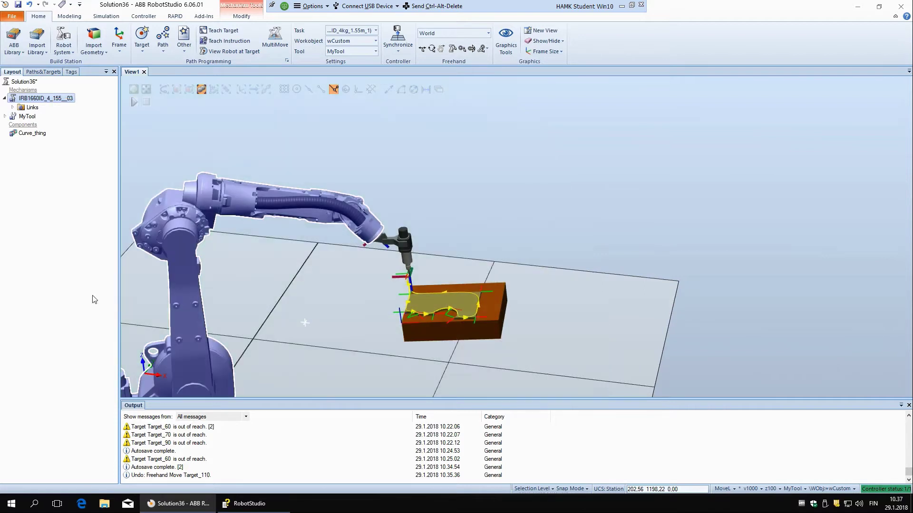
Step: Display MyTool at Target_10 and jog the robot's lower arm joint backward, away from the workpiece
left_click(43, 72)
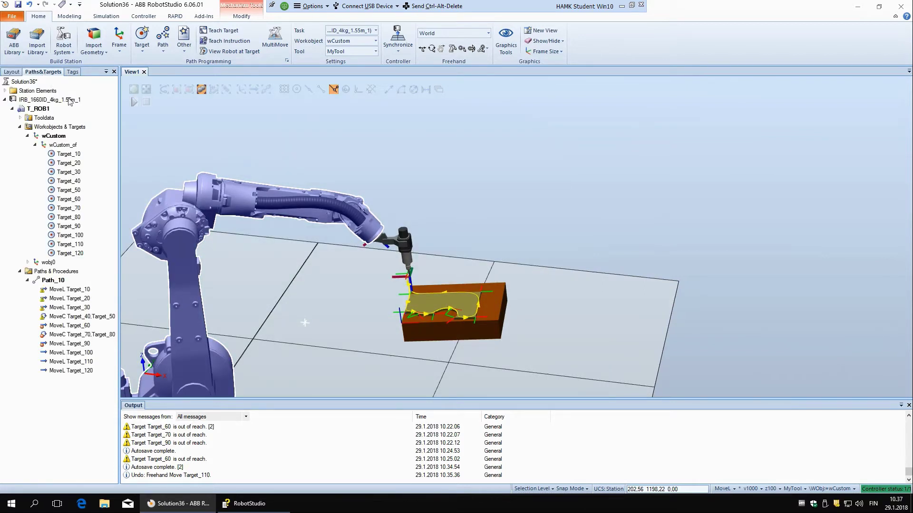
right_click(74, 159)
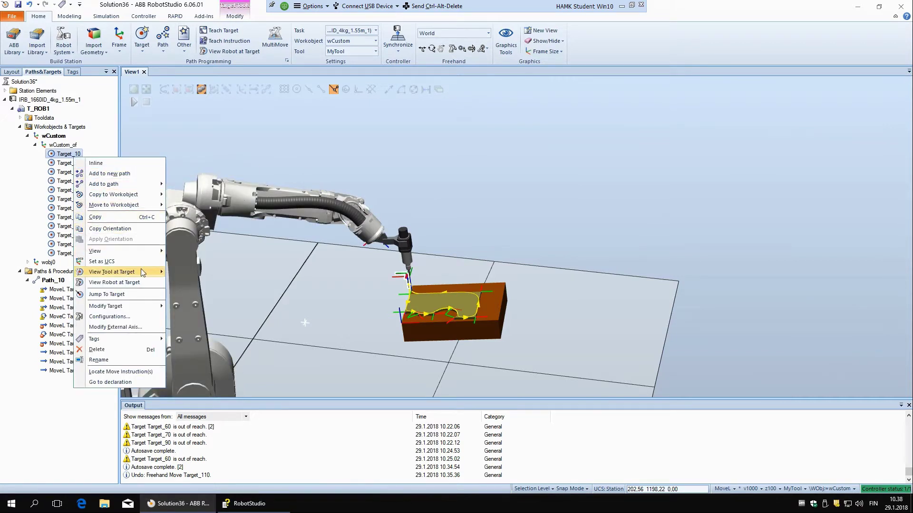
mouse_move(129, 275)
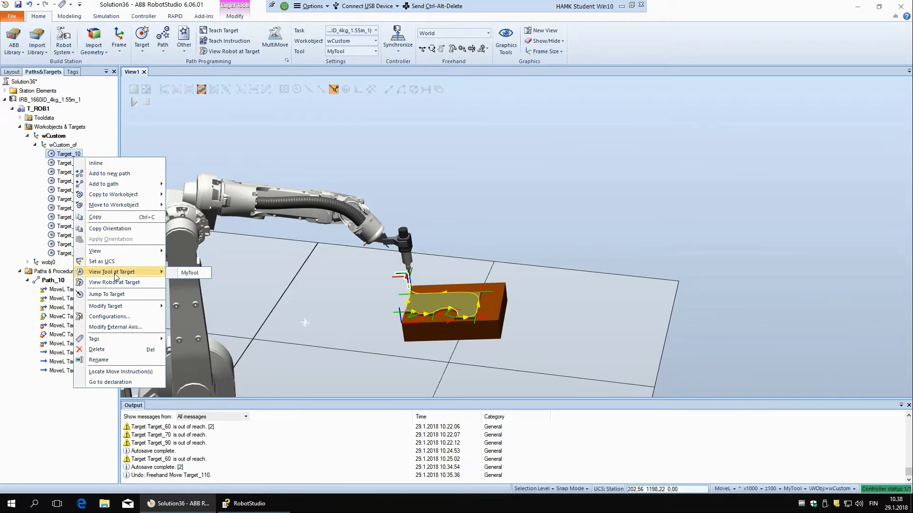
left_click(189, 274)
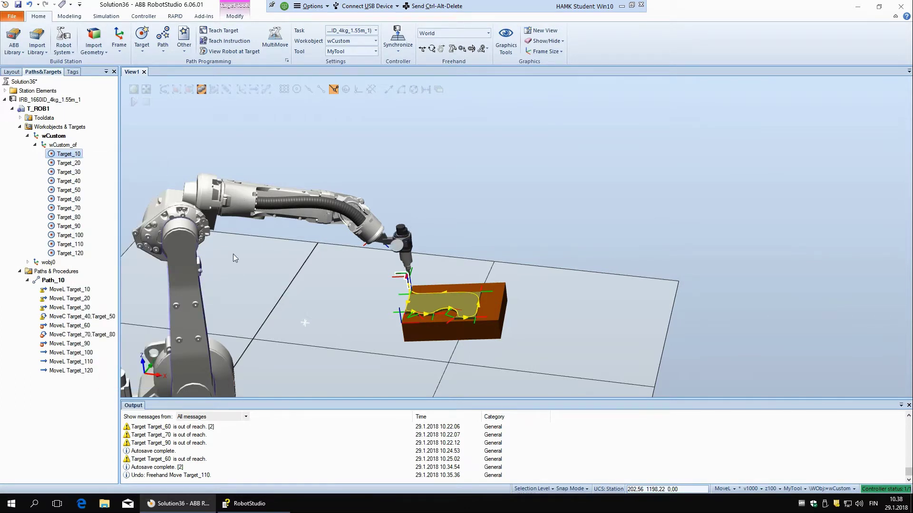
left_click(453, 49)
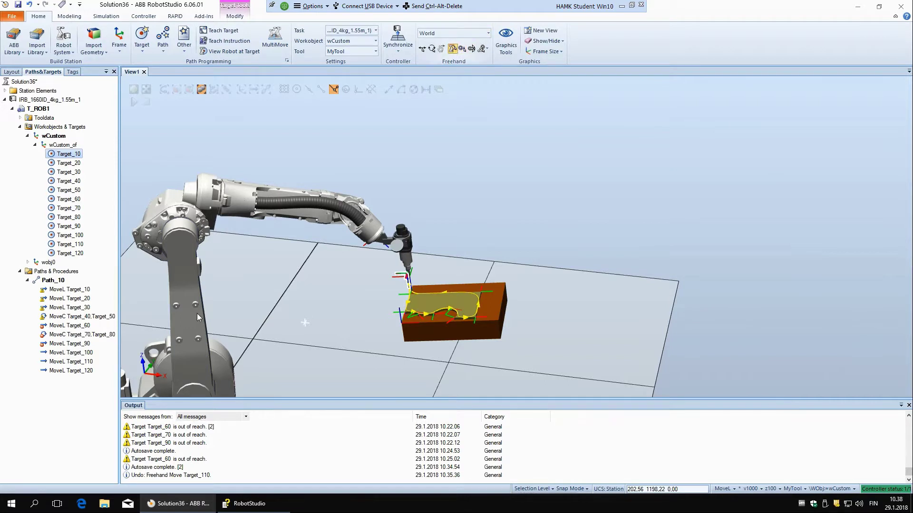
left_click_drag(190, 314, 170, 323)
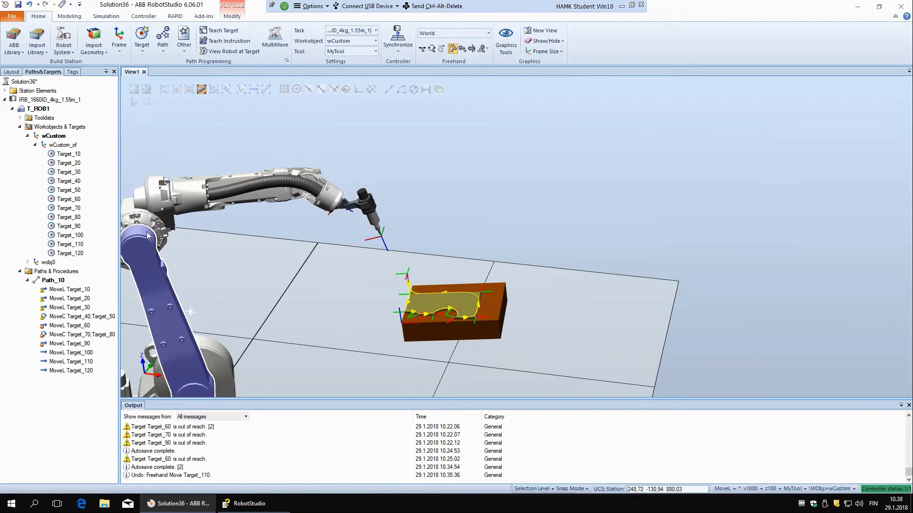
Step: Step through Target_10 to Target_120 and back to Target_90, checking how the tool's orientation changes between targets
left_click(69, 156)
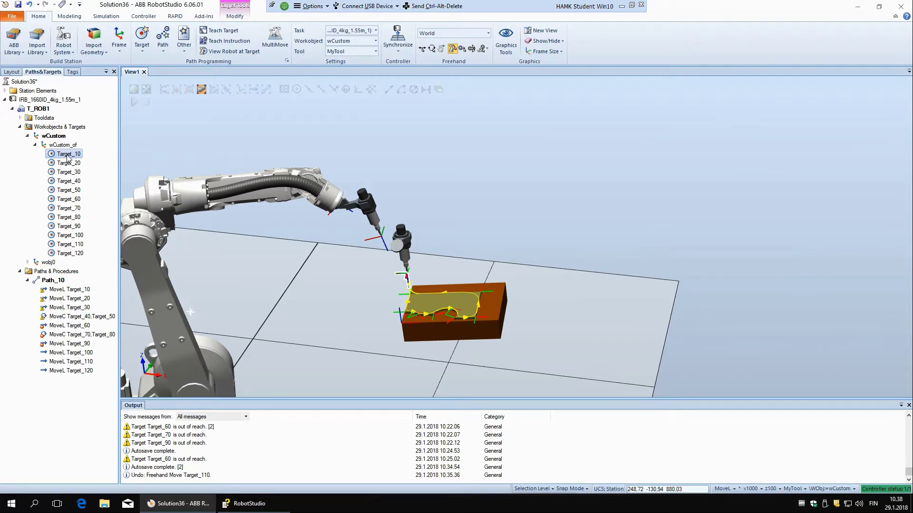
key("Down")
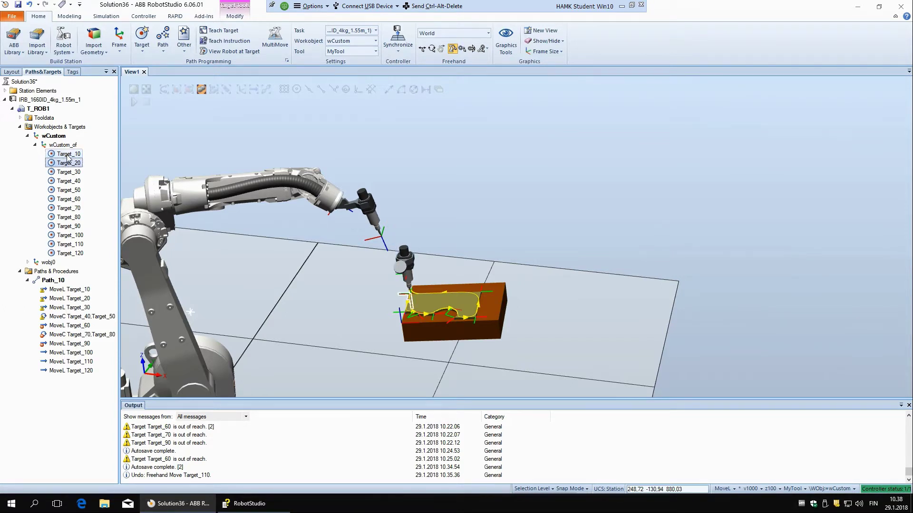
key("Down")
key("Down")
key("Down")
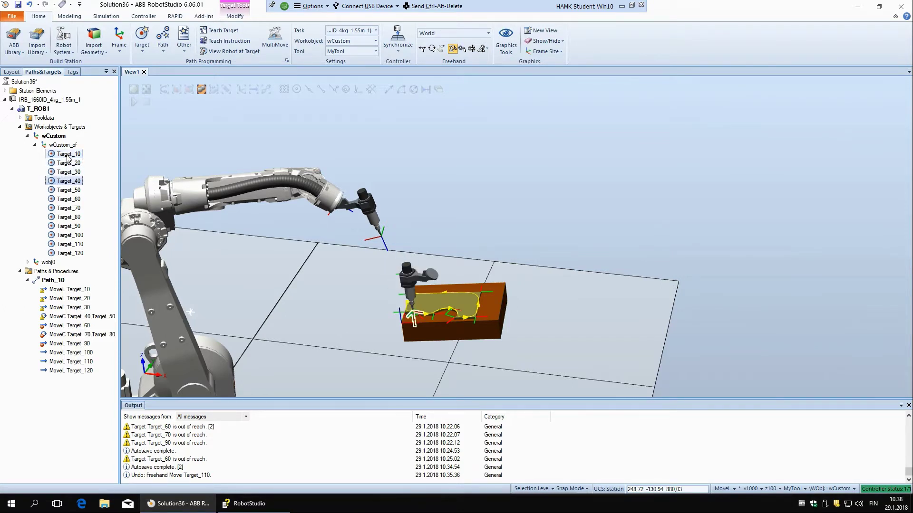
key("Down")
key("Down")
key("Down")
key("Down")
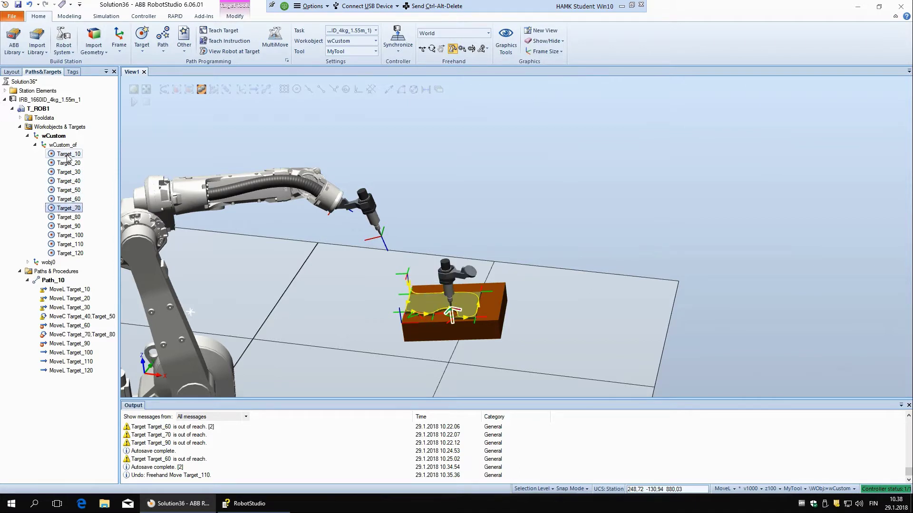
key("Down")
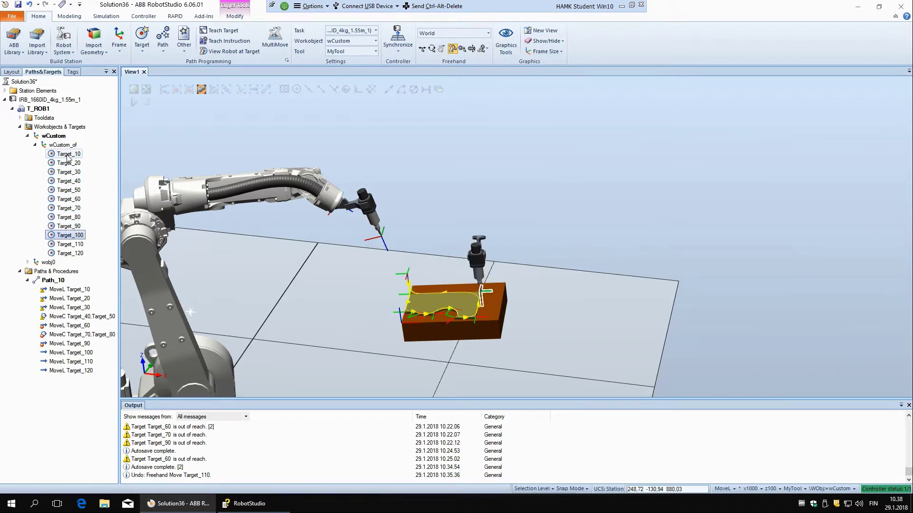
key("Down")
key("Down")
key("Down")
key("Down")
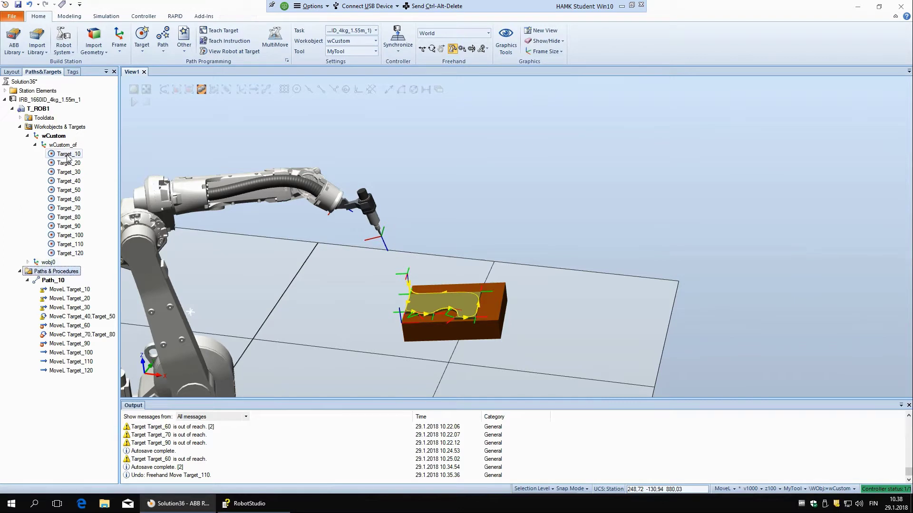
key("Up")
key("Up")
key("Up")
key("Up")
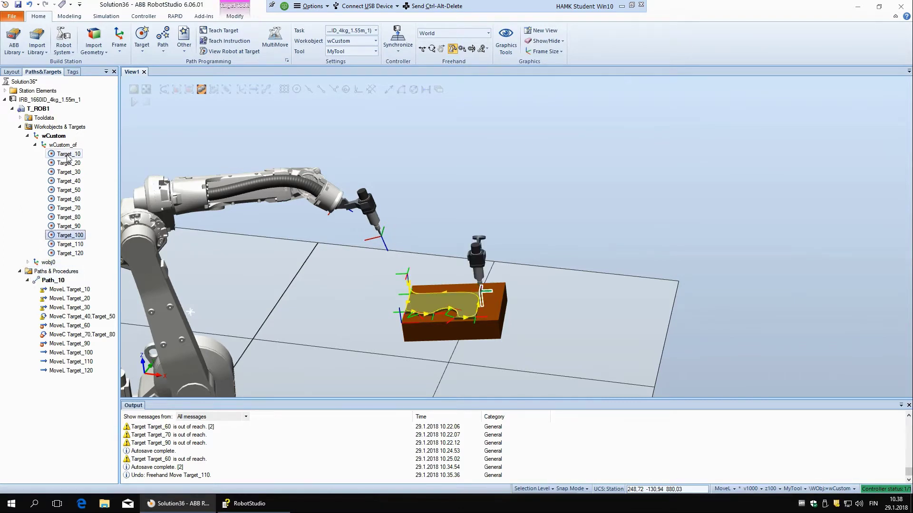
key("Up")
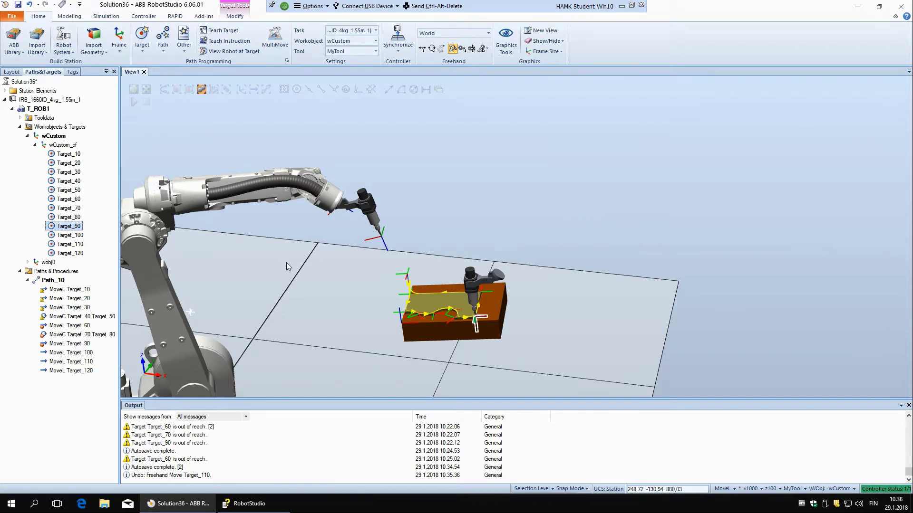
Step: Select Target_10 through Target_120 together and compare the tool orientations at all targets from several angles
left_click(76, 155)
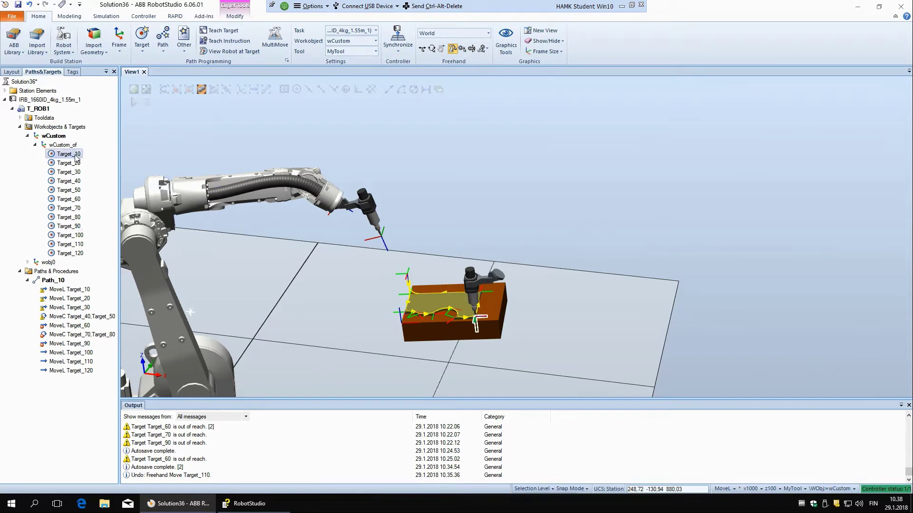
left_click(67, 253, "shift")
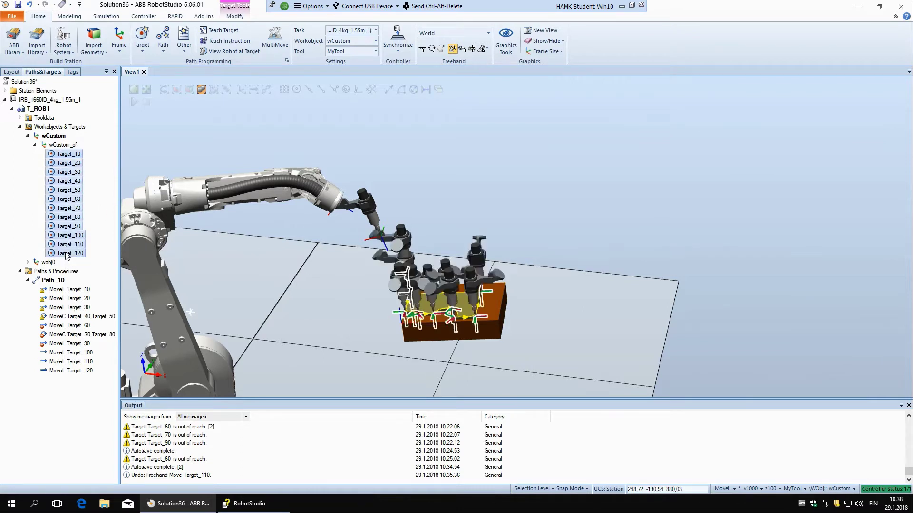
left_click_drag(528, 260, 509, 273, "ctrl+shift")
scroll(554, 227, "up", 5)
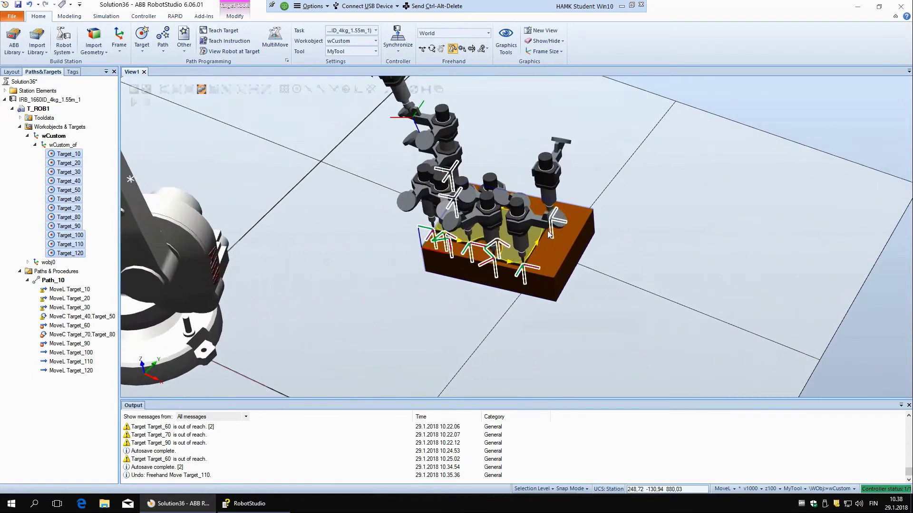
left_click_drag(573, 226, 591, 237, "ctrl+shift")
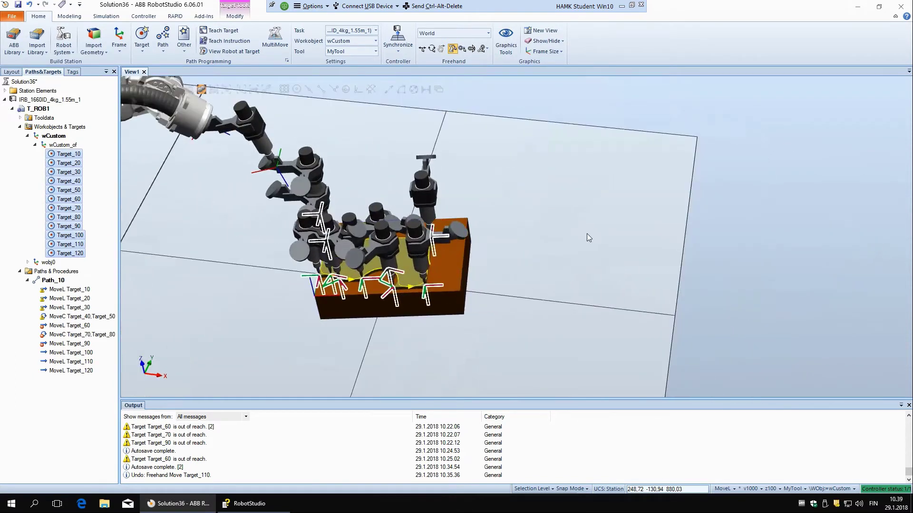
scroll(586, 225, "down", 4)
scroll(375, 217, "up", 6)
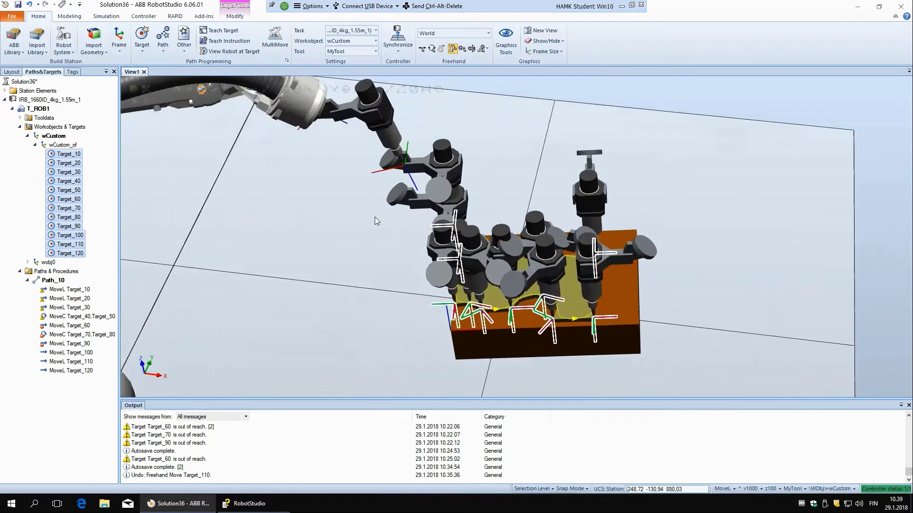
scroll(489, 234, "down", 5)
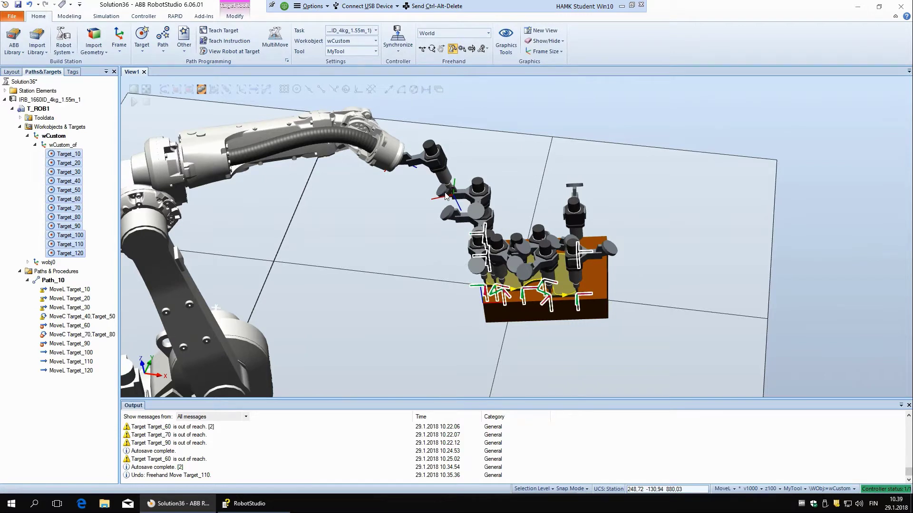
Step: Copy the orientation of Target_120 and apply it to all targets from Target_10 to Target_120
left_click(67, 256)
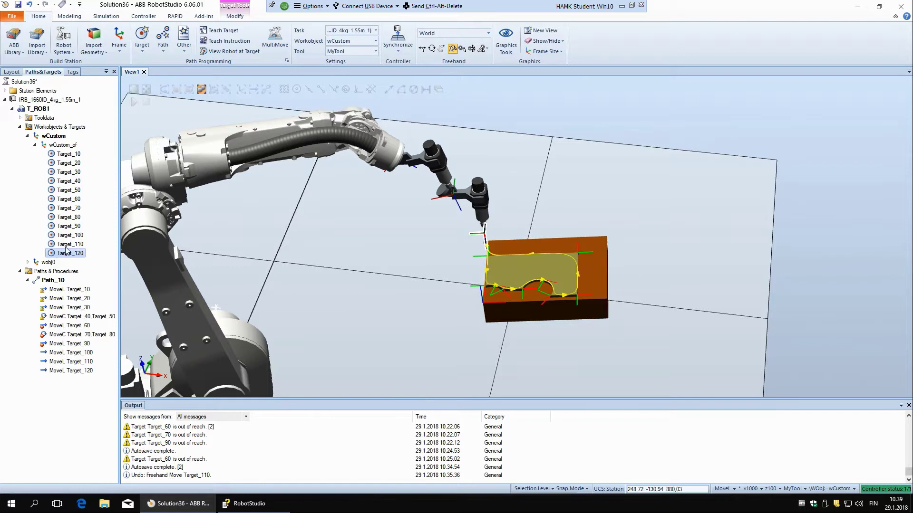
right_click(64, 257)
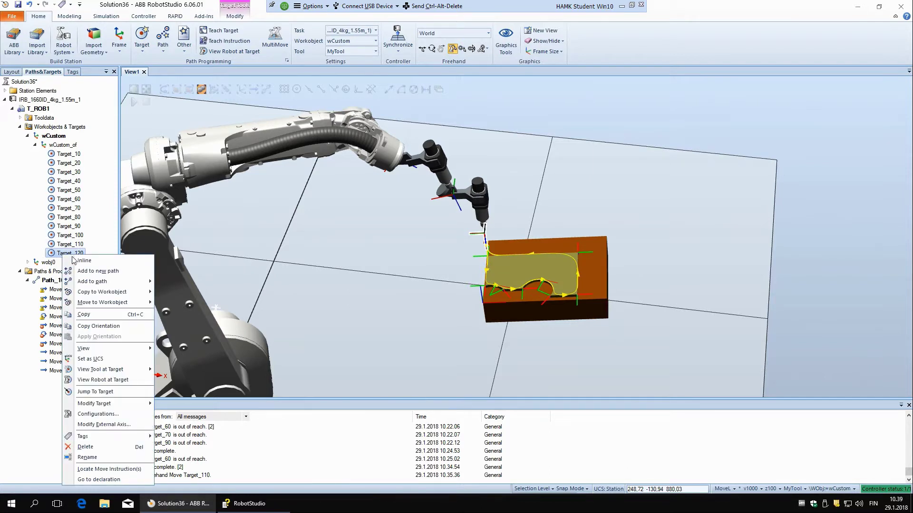
left_click(124, 326)
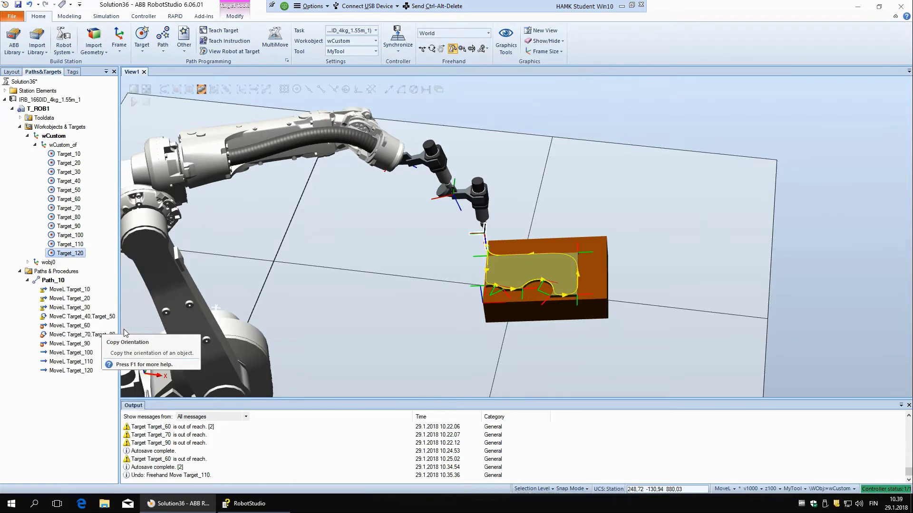
left_click(71, 155, "shift")
right_click(67, 161)
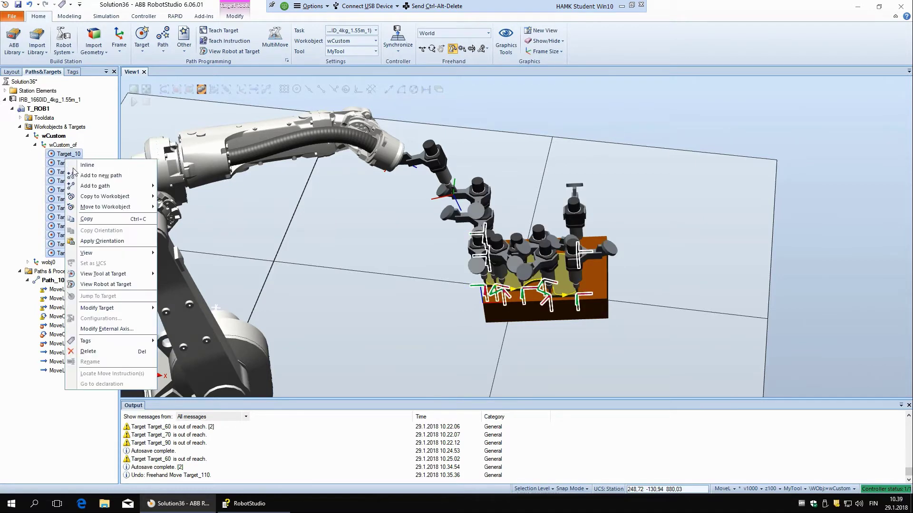
left_click(107, 243)
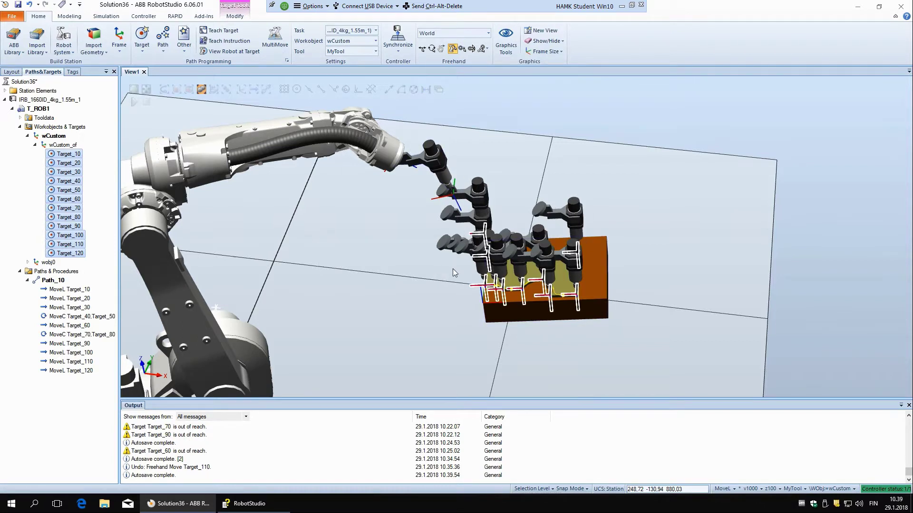
left_click(380, 311)
Step: Run the robot along Path_10 twice with Move Along Path, keeping the whole robot and workpiece in view
left_click(53, 280)
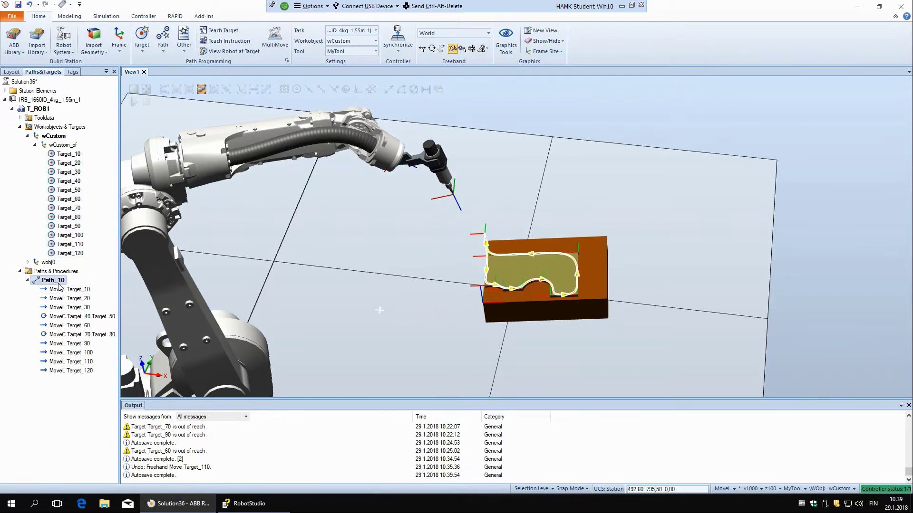
right_click(59, 286)
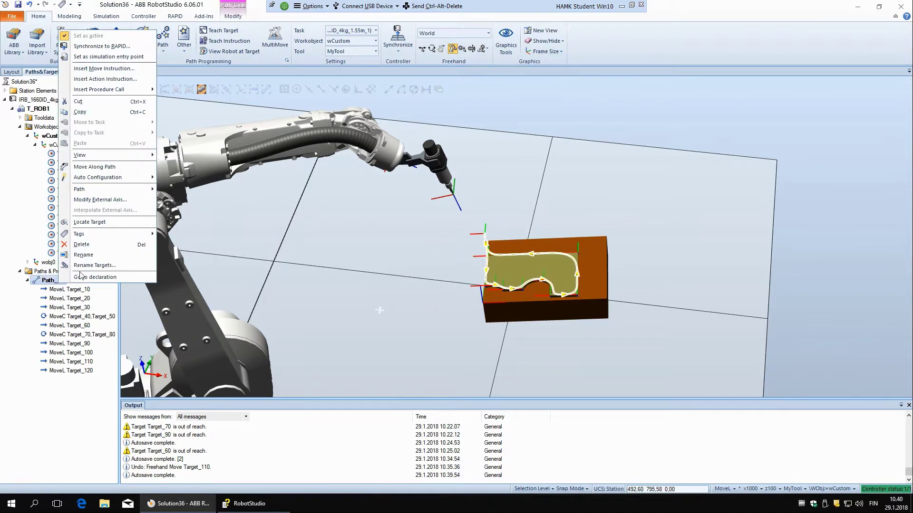
left_click(101, 168)
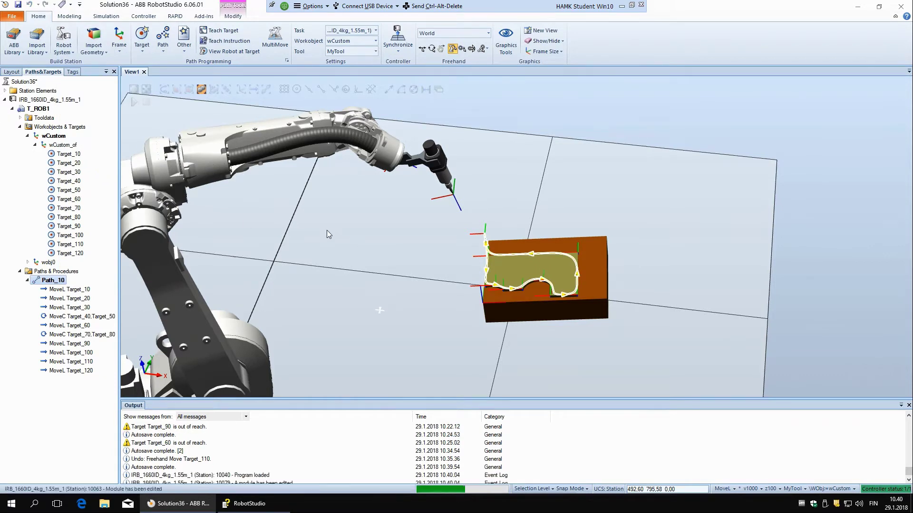
scroll(323, 224, "down", 5)
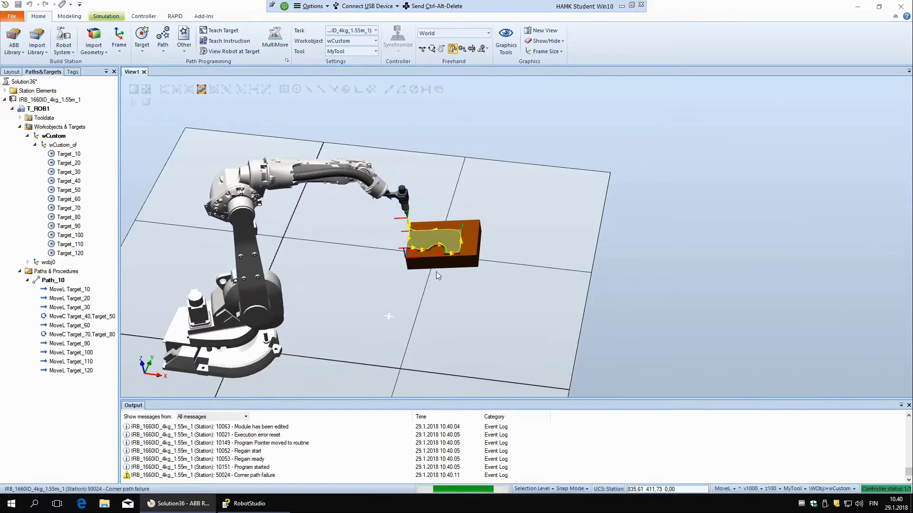
right_click(55, 284)
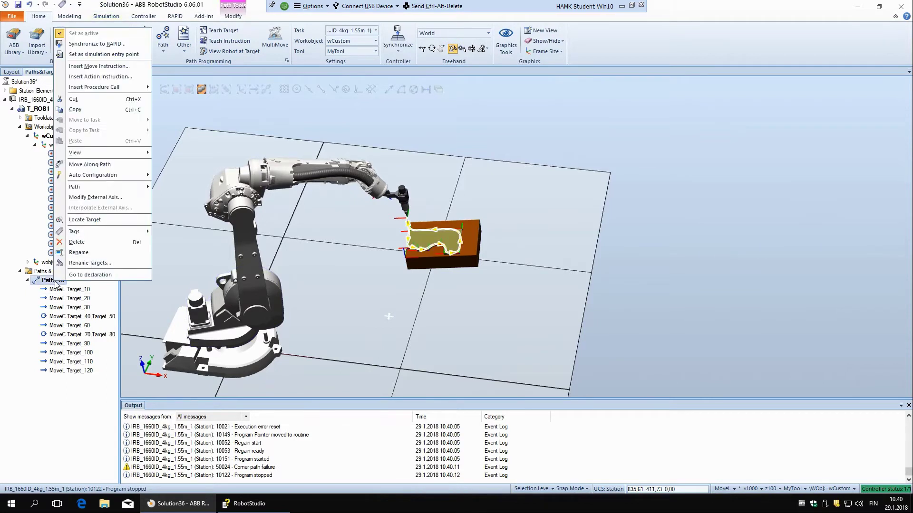
left_click(102, 164)
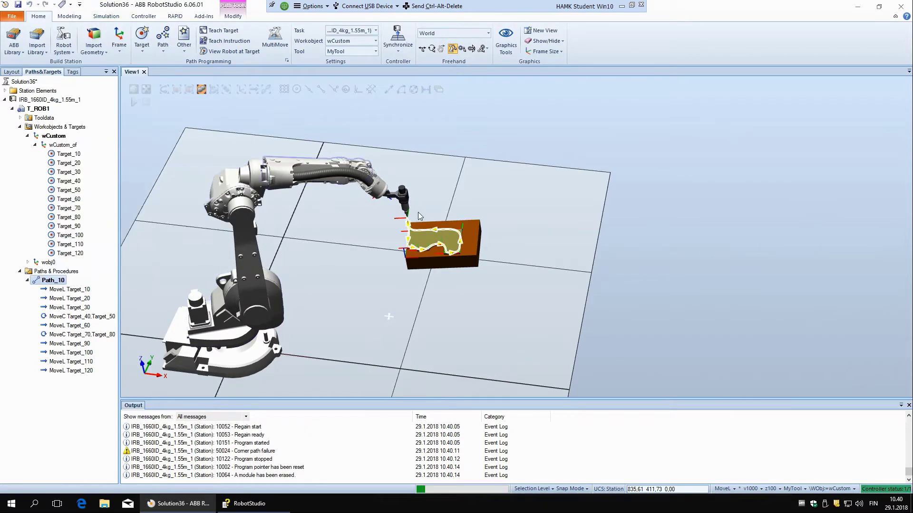
scroll(421, 290, "down", 2)
scroll(420, 290, "up", 2)
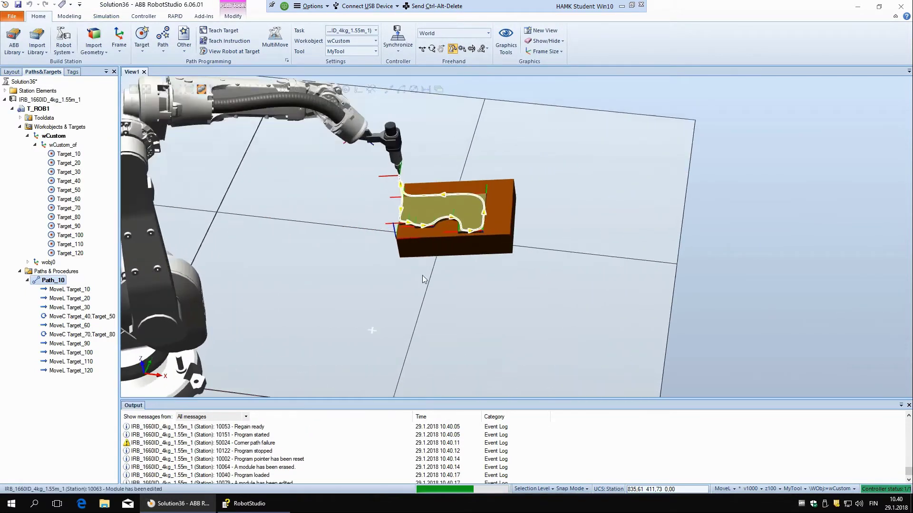
scroll(422, 275, "up", 2)
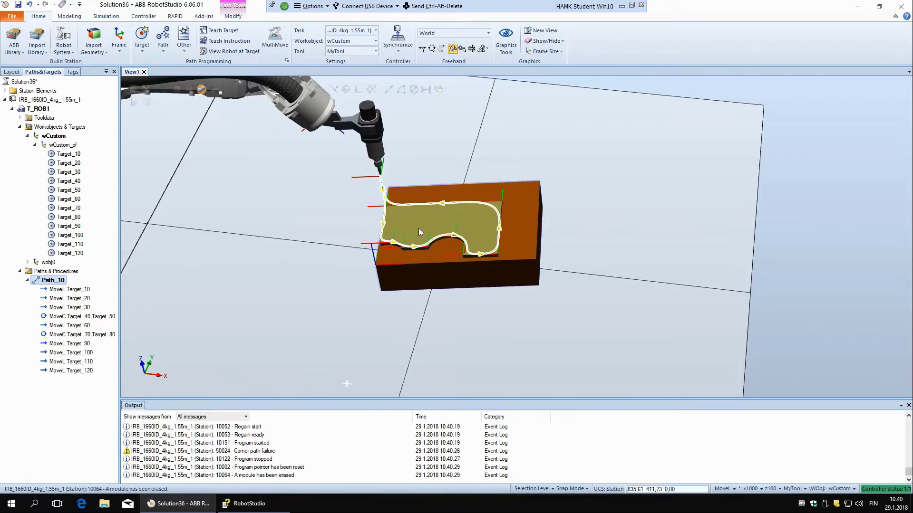
scroll(419, 228, "down", 3)
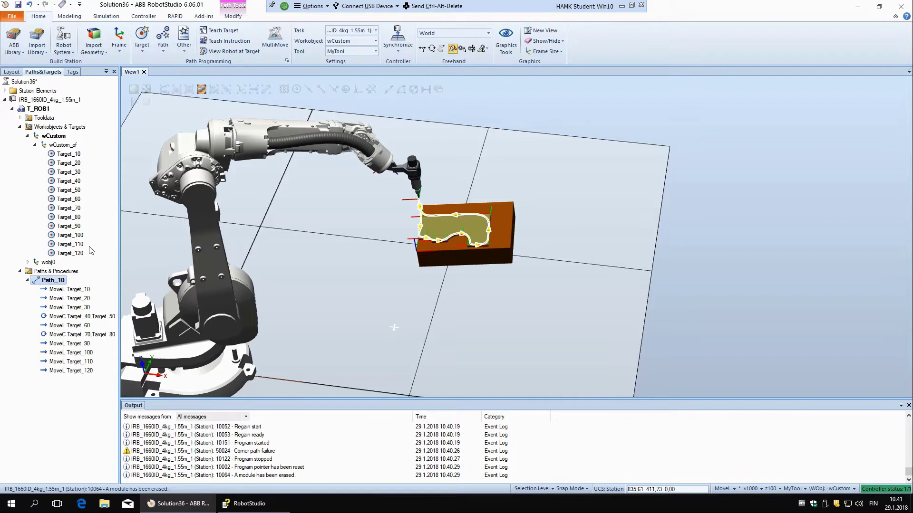
Step: Move Target_10 through Target_120 together from wCustom to the wobj0 workobject, accepting that the targets are repositioned
left_click(72, 162)
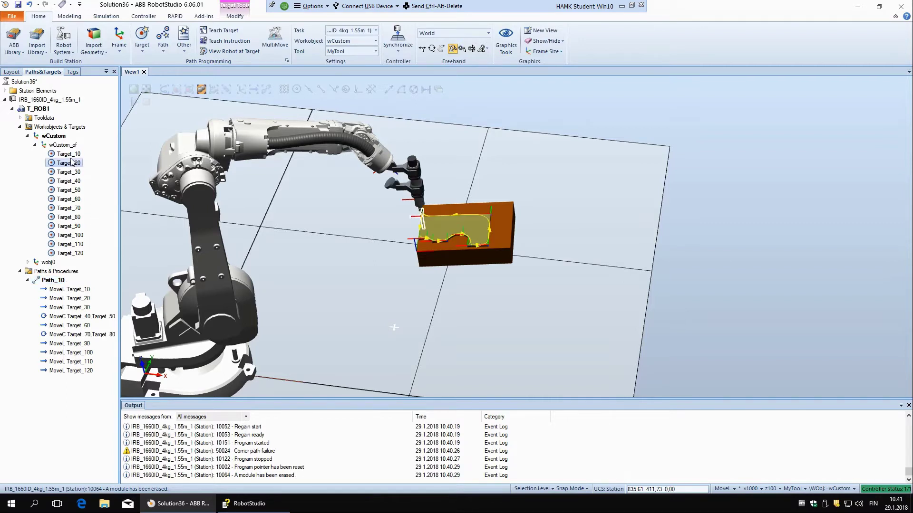
left_click(69, 153)
left_click(71, 253, "shift")
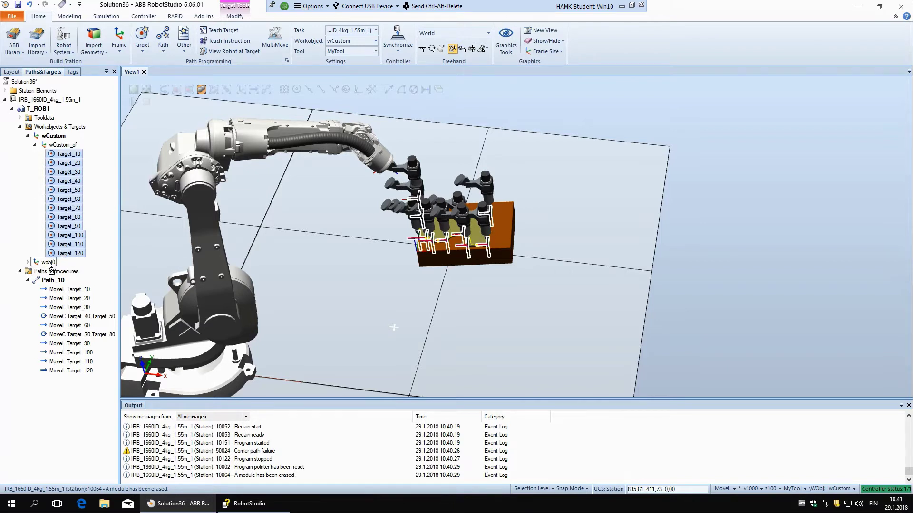
left_click_drag(49, 264, 49, 264)
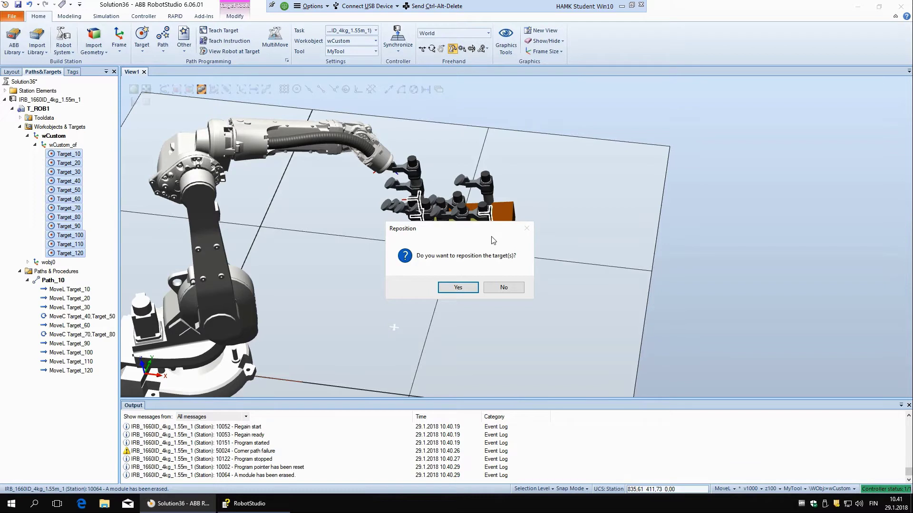
left_click(455, 284)
left_click(469, 287)
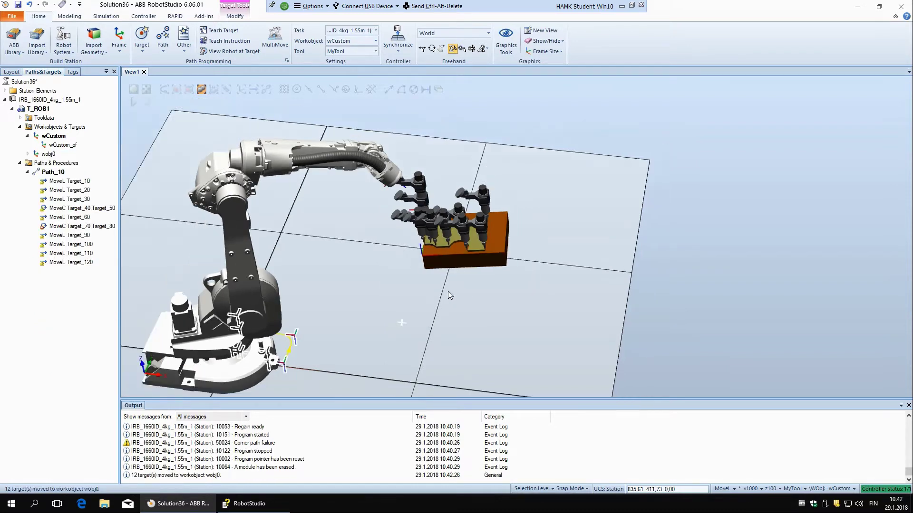
Step: Examine where the repositioned targets and path lie around the robot base, and undo their move to wobj0
scroll(357, 337, "up", 5)
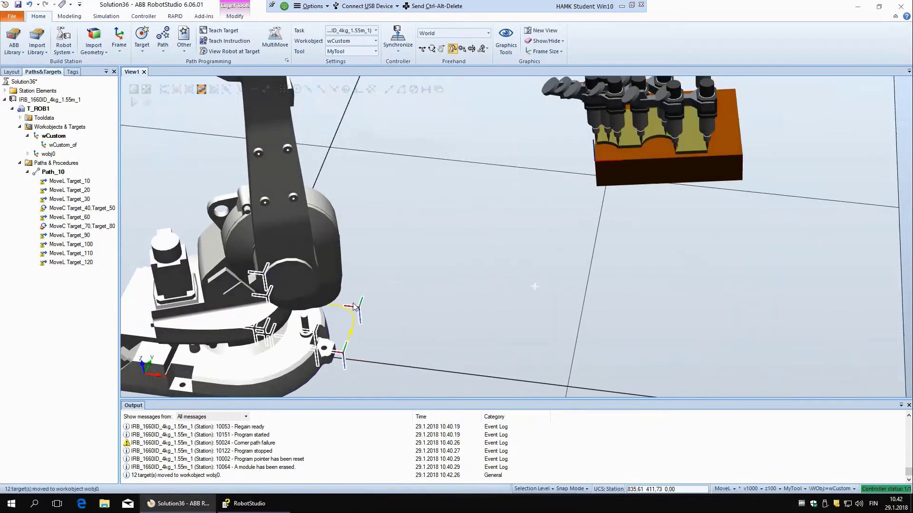
scroll(355, 305, "down", 3)
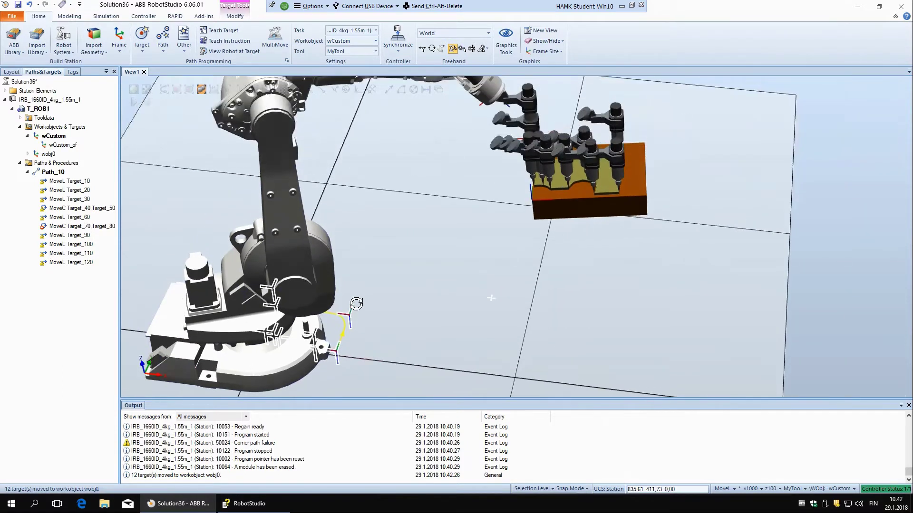
scroll(356, 303, "down", 5)
scroll(302, 364, "up", 4)
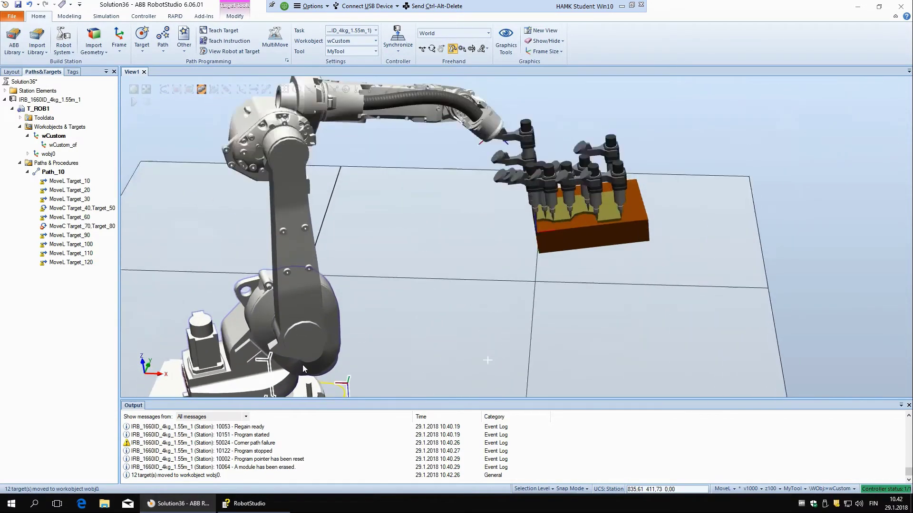
scroll(303, 364, "up", 3)
scroll(310, 351, "down", 5)
scroll(310, 351, "up", 5)
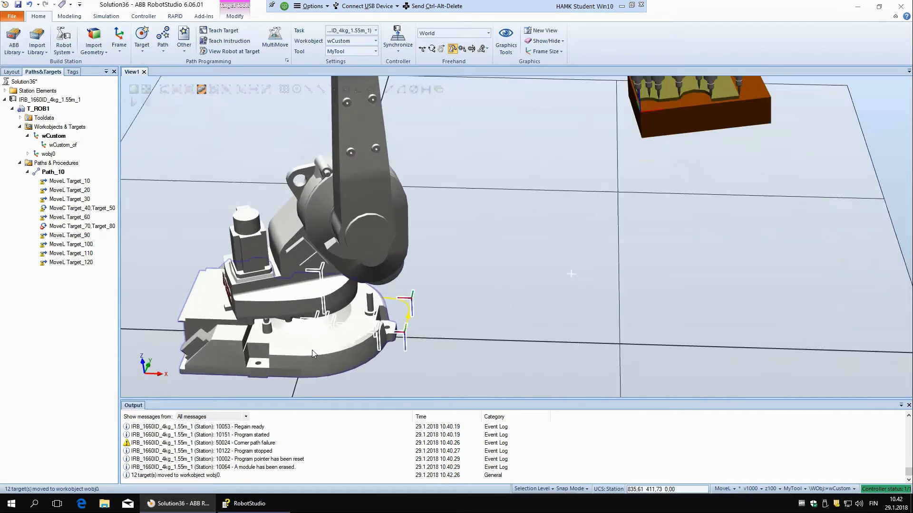
scroll(312, 350, "up", 1)
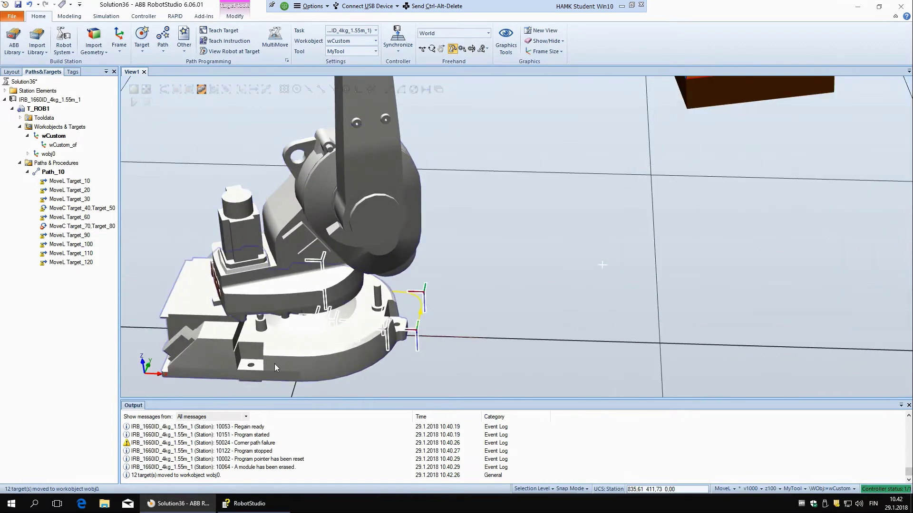
scroll(311, 351, "down", 5)
scroll(566, 181, "up", 5)
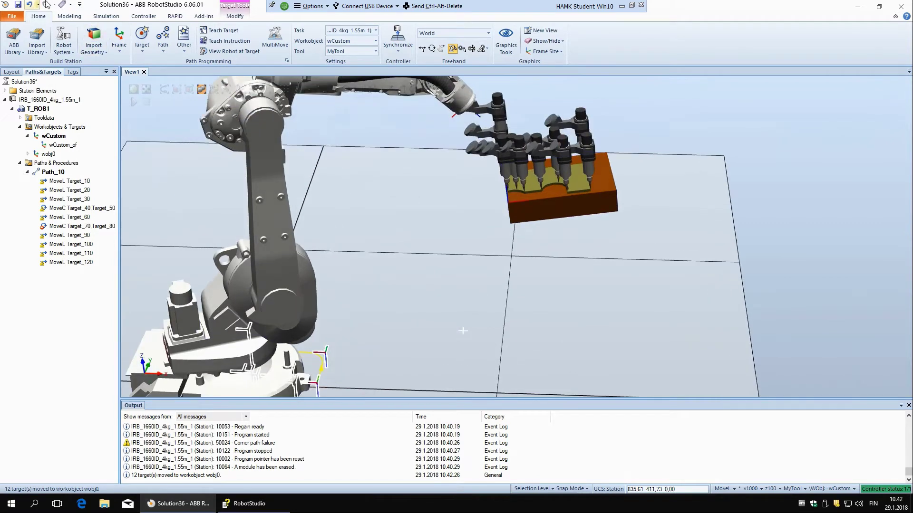
left_click(30, 5)
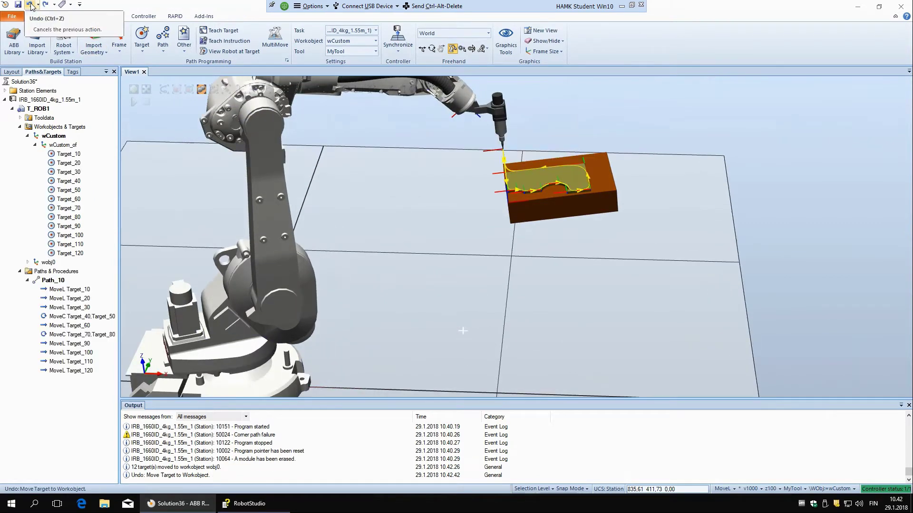
Step: Move Target_10 through Target_120 to the wobj0 workobject again, this time declining to reposition them
left_click(67, 254)
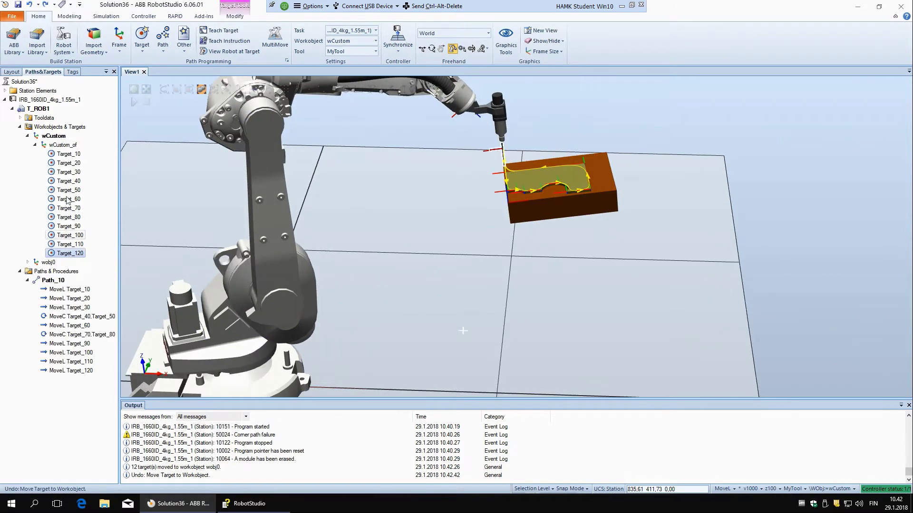
left_click(69, 155, "shift")
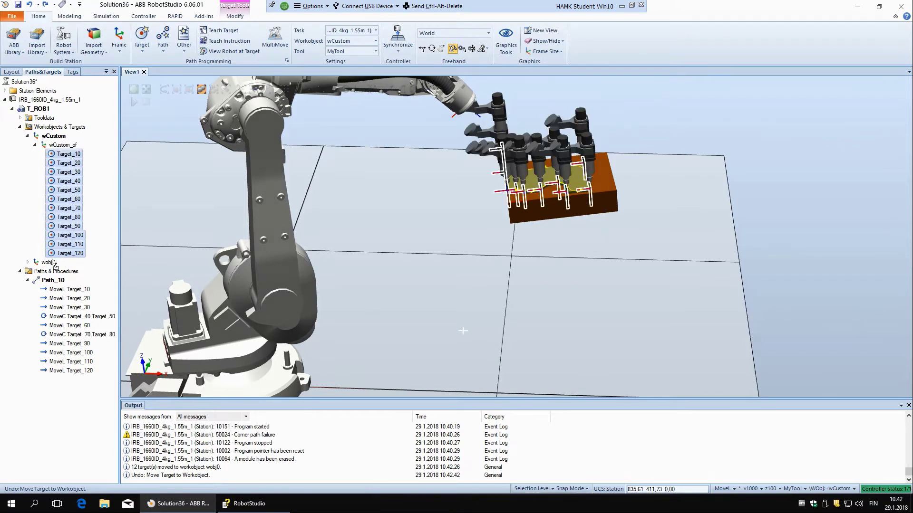
left_click_drag(53, 263, 52, 264)
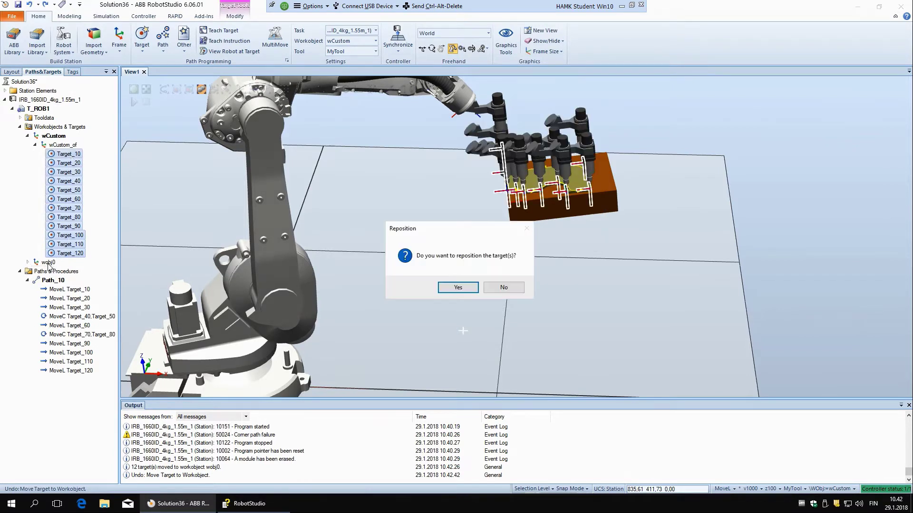
left_click(503, 288)
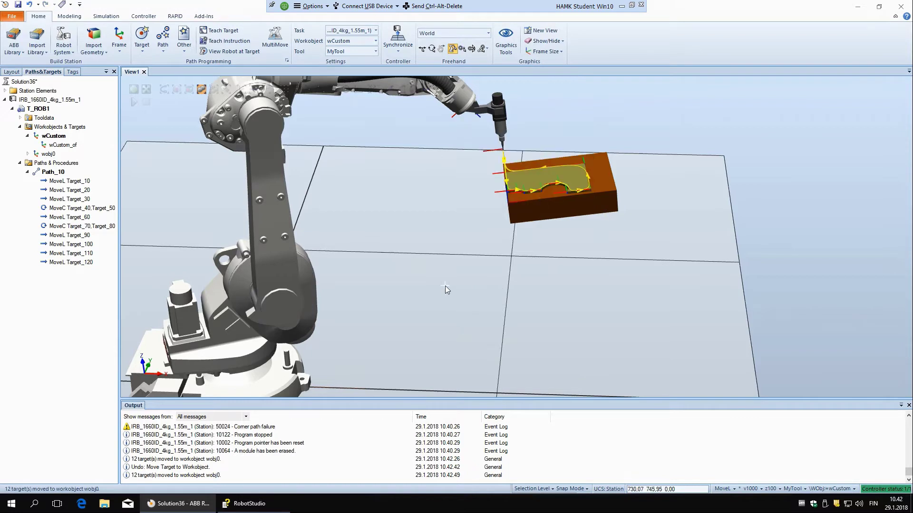
Step: Check which targets are listed under wobj0_of, and undo the transfer of the targets to wobj0
left_click(27, 153)
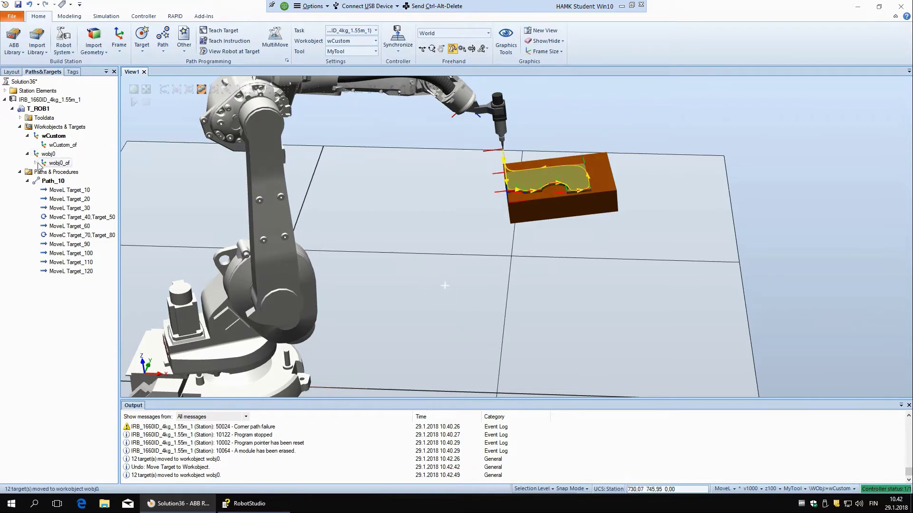
left_click(35, 162)
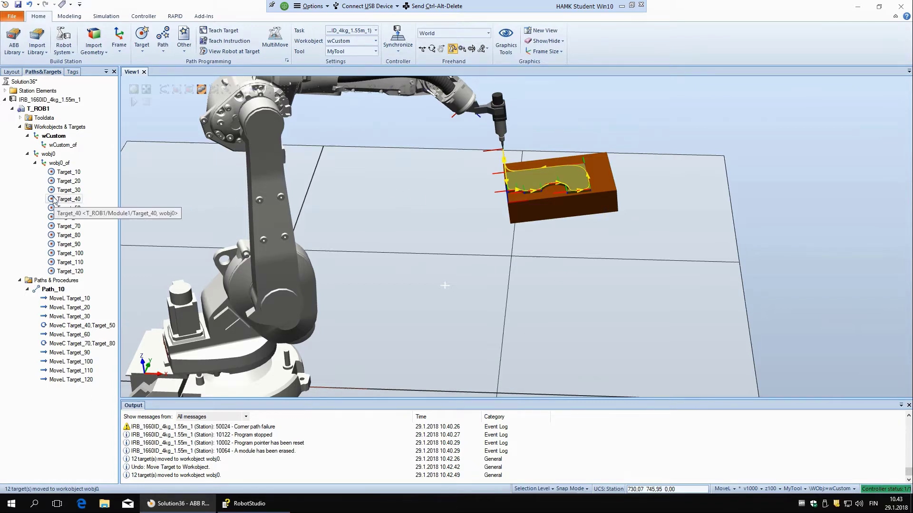
left_click(67, 172)
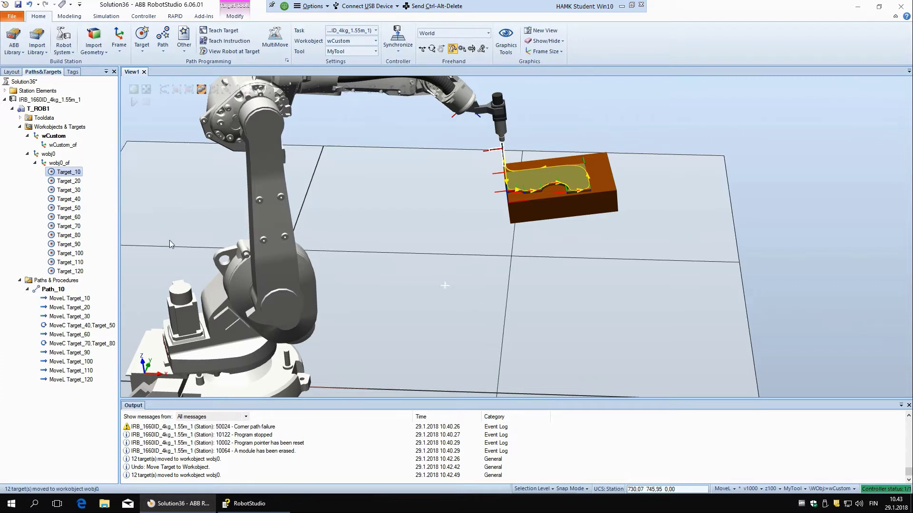
left_click(198, 222)
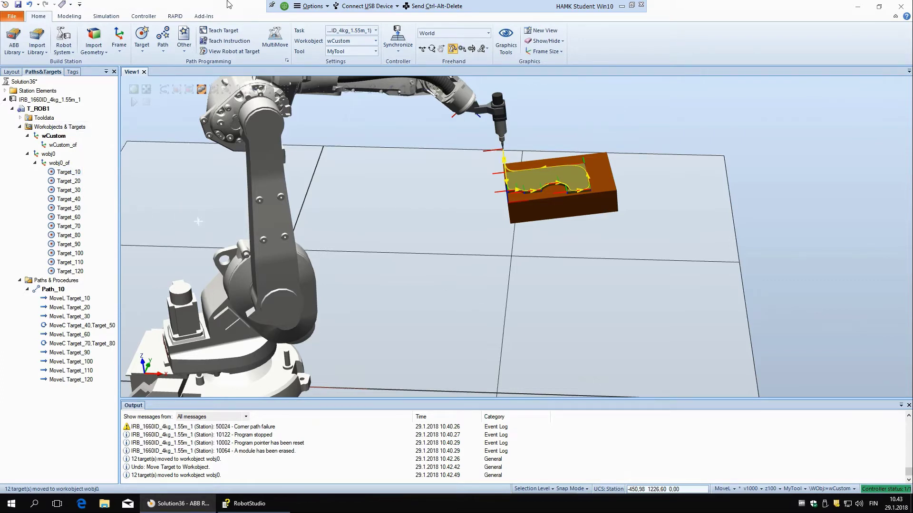
left_click(30, 5)
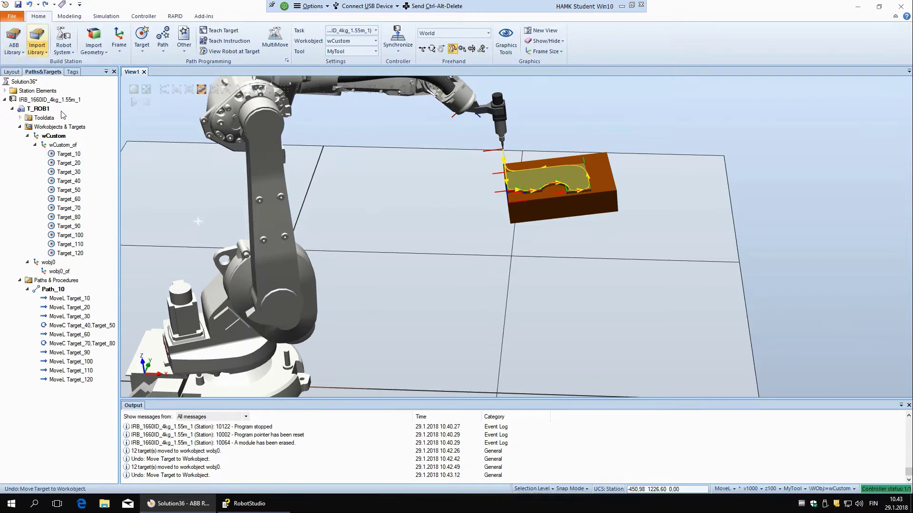
Step: Raise the Curve_thing workpiece along the Z axis with freehand Move, and lower it slightly to adjust its height
scroll(652, 180, "down", 2)
scroll(653, 179, "up", 6)
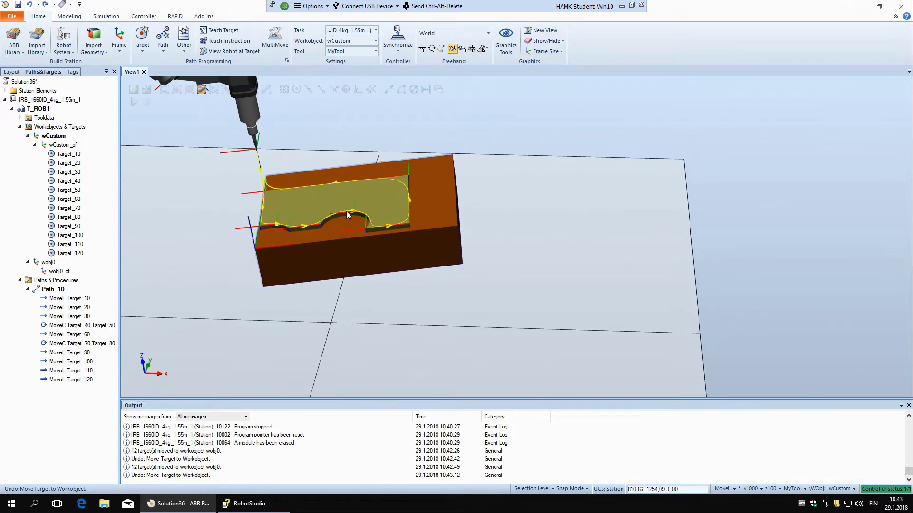
left_click(323, 267)
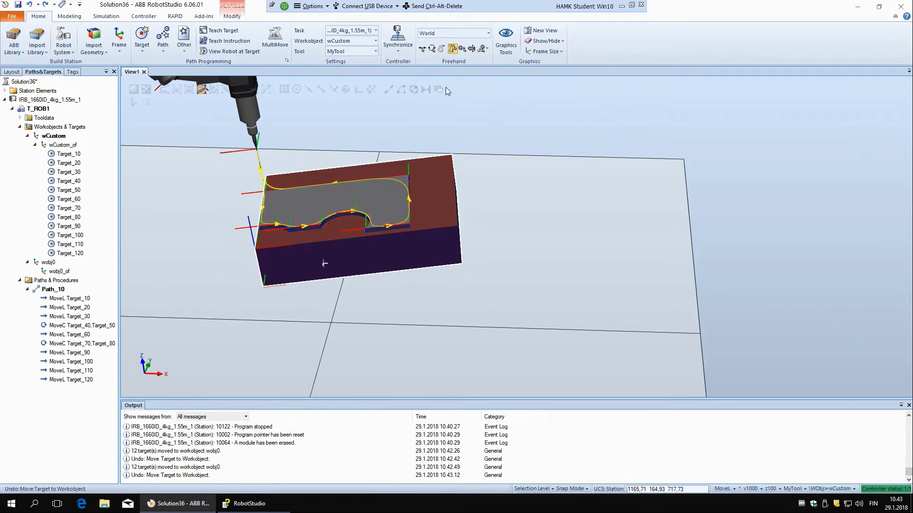
left_click(423, 48)
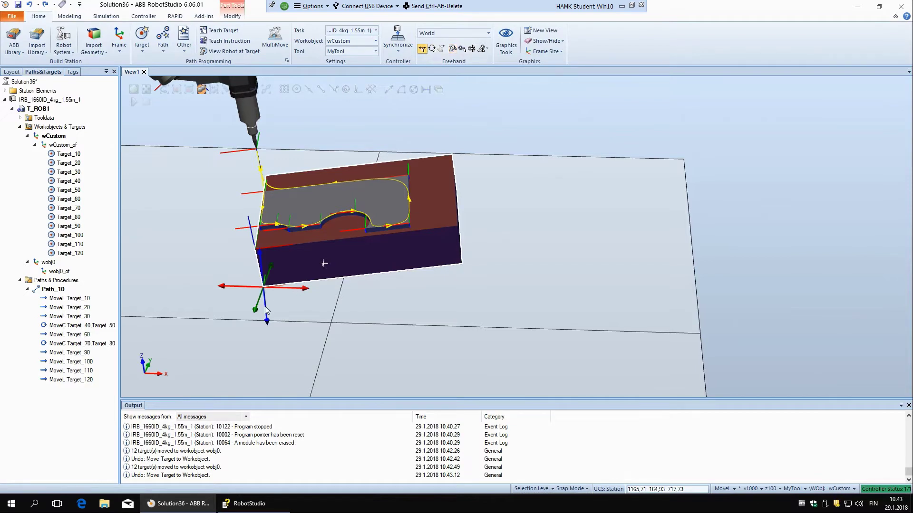
left_click_drag(264, 306, 258, 269)
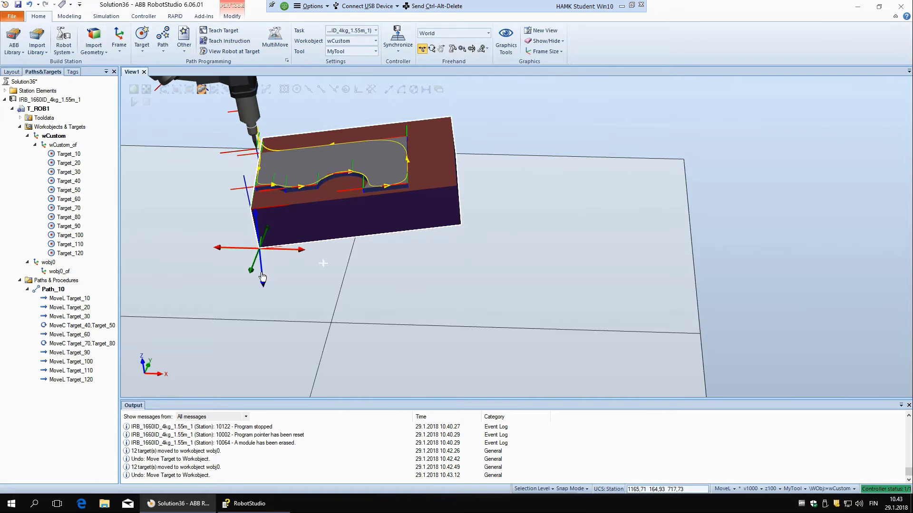
mouse_move(262, 259)
left_mouse_down()
mouse_move(266, 305)
mouse_move(264, 284)
left_mouse_up()
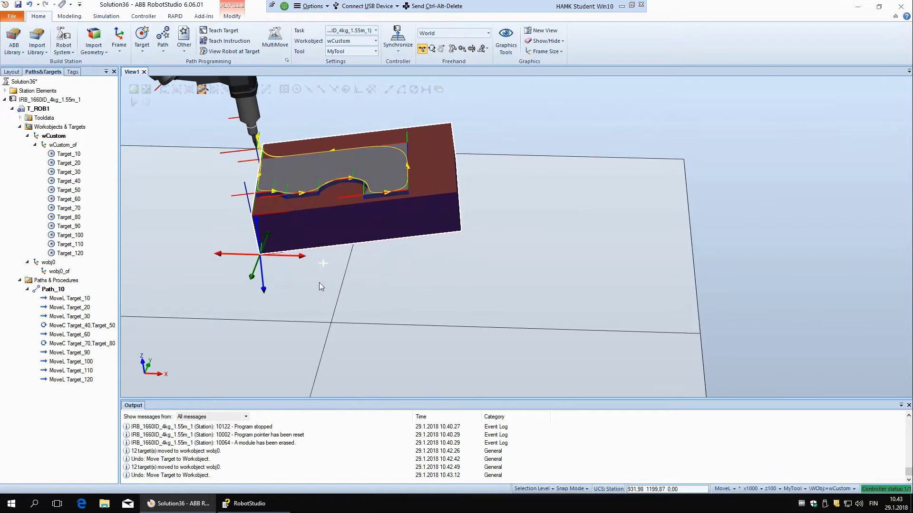
left_click(320, 284)
Step: Transfer all targets from Target_10 to Target_120 out of wCustom into wobj0 while keeping their current positions
scroll(321, 284, "down", 5)
scroll(209, 293, "up", 3)
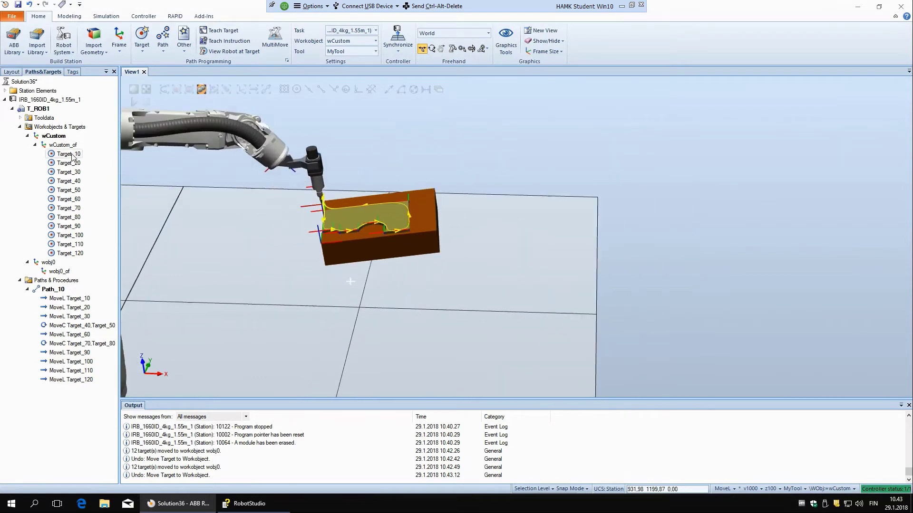
left_click(69, 154)
left_click(78, 253, "ctrl")
left_click(78, 253, "shift")
left_click_drag(74, 191, 48, 269)
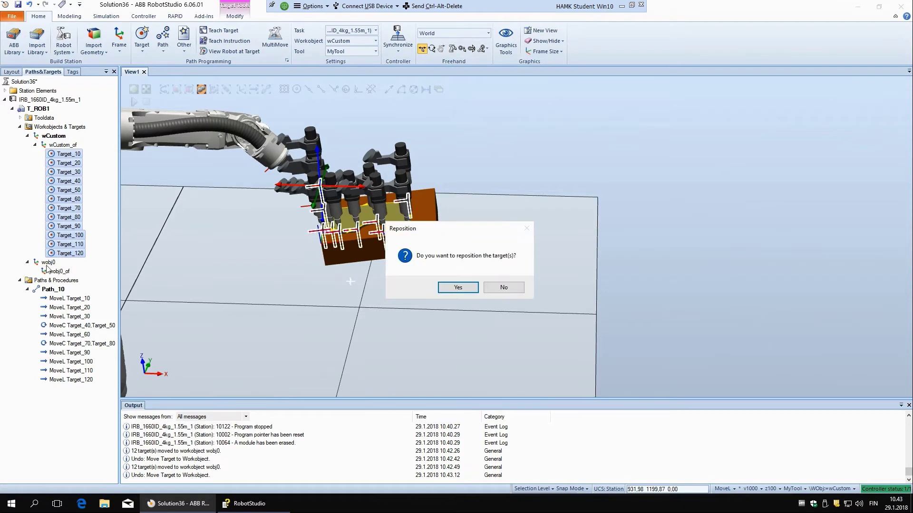
left_click(504, 288)
Step: Lower the Curve_thing workpiece along the Z axis, and undo both this move and the targets' transfer to wobj0
left_click(388, 256)
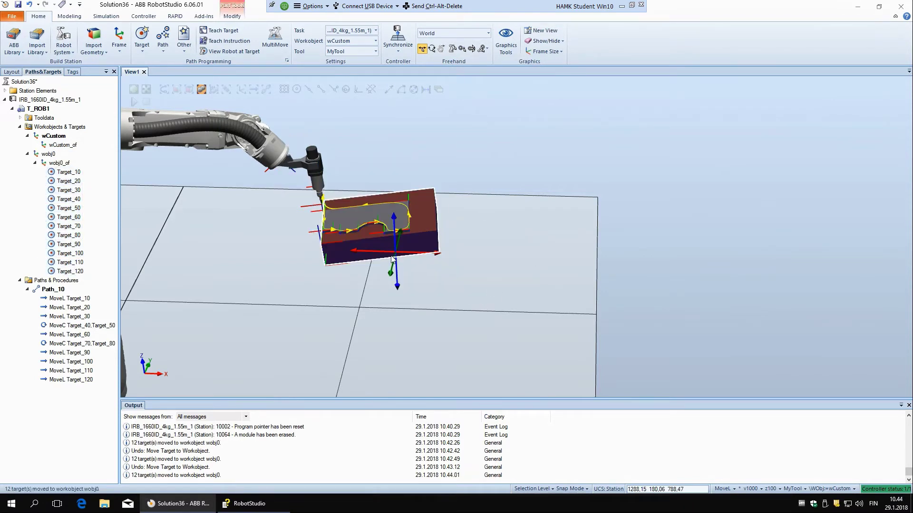
mouse_move(407, 298)
left_mouse_down()
mouse_move(411, 320)
mouse_move(399, 310)
mouse_move(412, 309)
mouse_move(405, 288)
left_mouse_up()
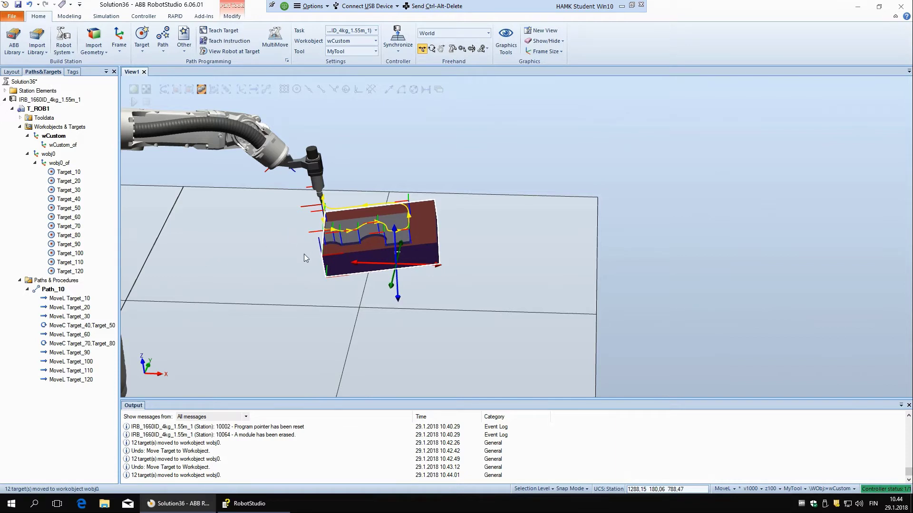
left_click(30, 6)
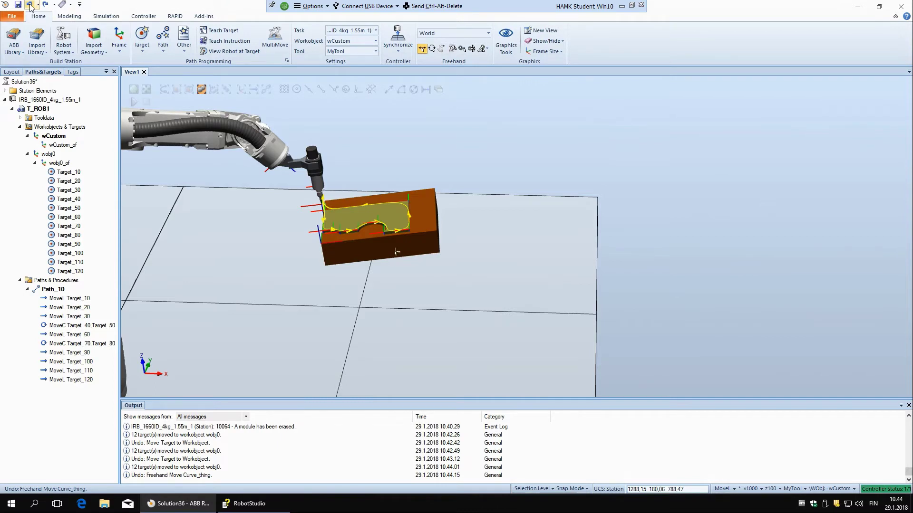
left_click(30, 5)
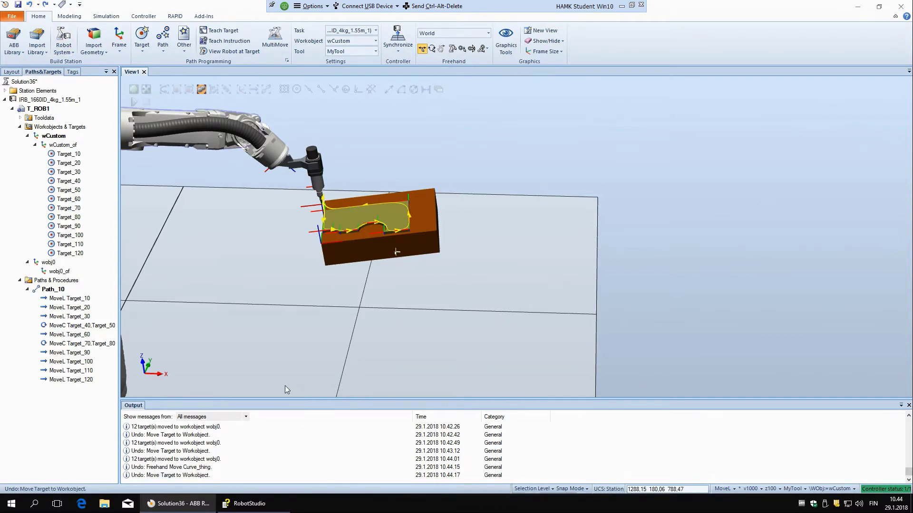
scroll(277, 298, "down", 1)
scroll(277, 297, "down", 1)
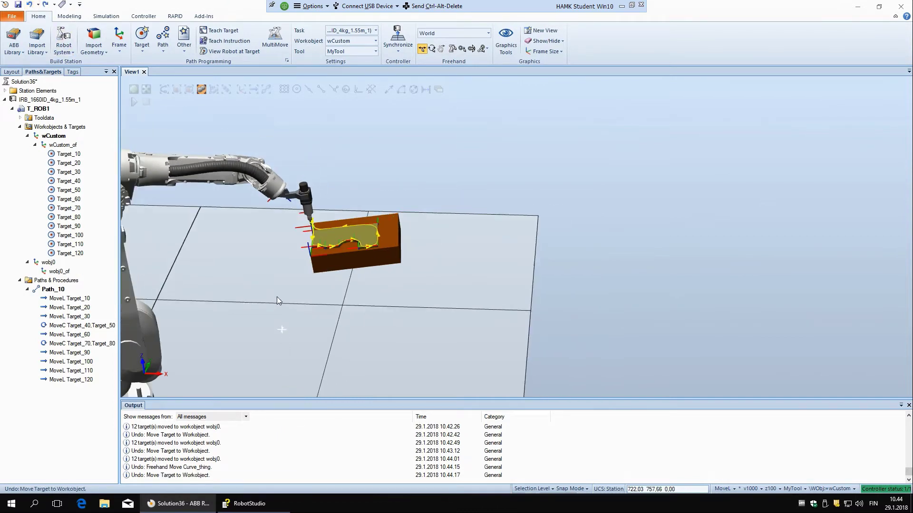
Step: Make wobj0 the active workobject in place of wCustom
scroll(276, 298, "up", 1)
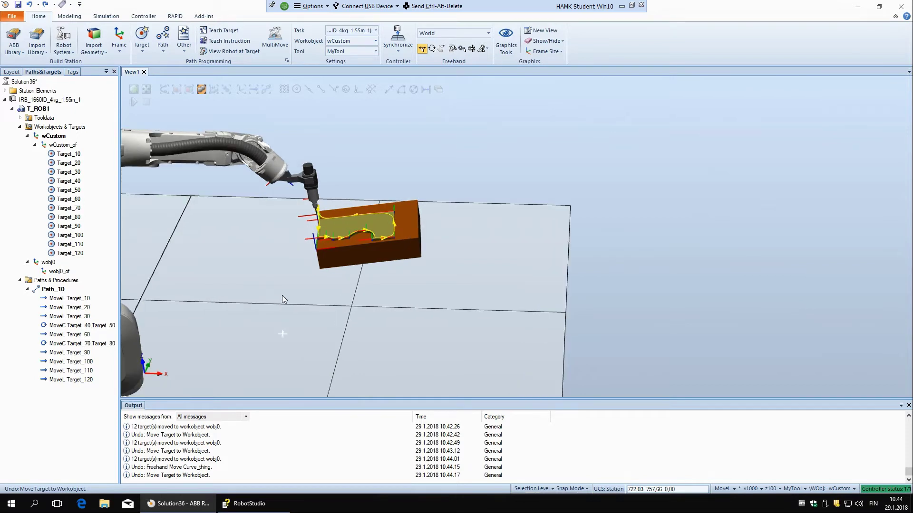
left_click_drag(307, 284, 287, 283, "ctrl+shift")
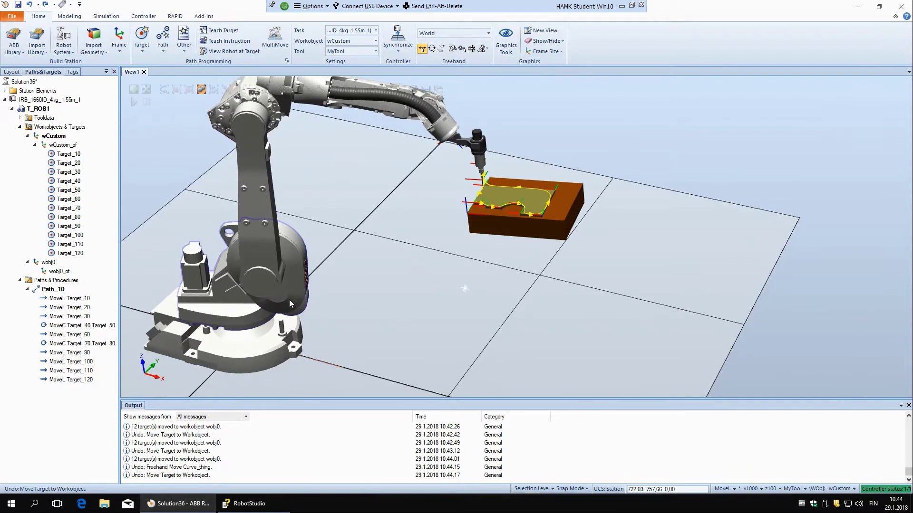
scroll(458, 246, "down", 3)
scroll(317, 256, "up", 2)
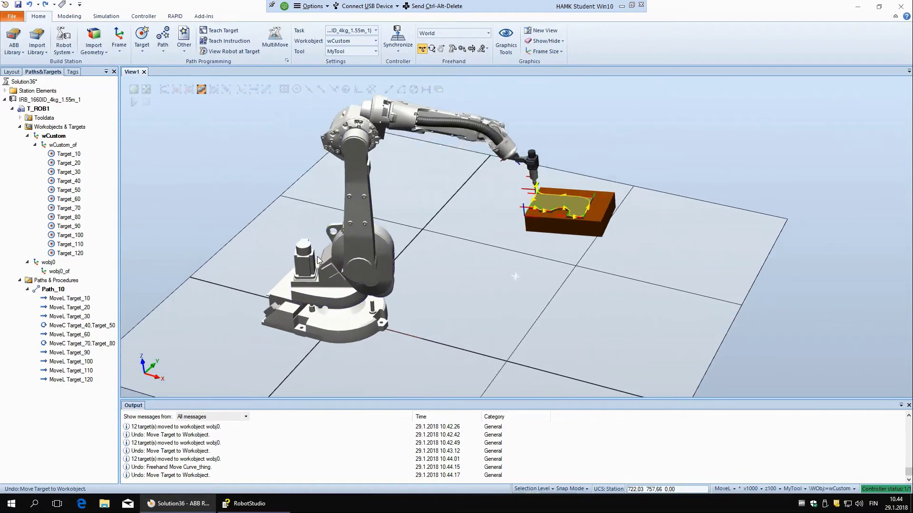
scroll(317, 255, "up", 1)
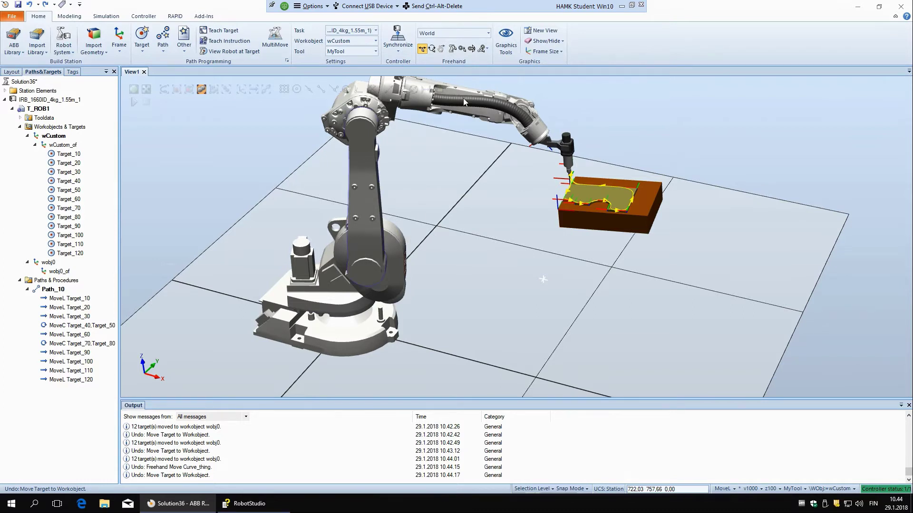
left_click(375, 41)
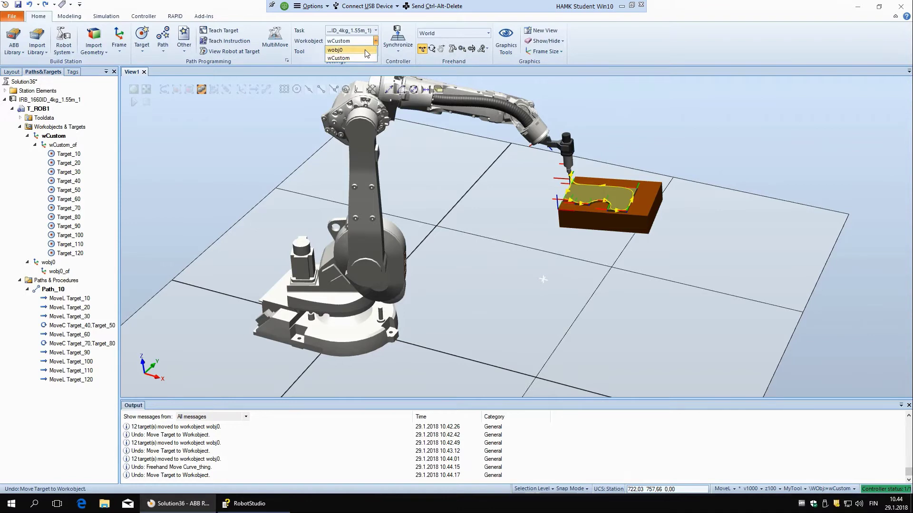
left_click(342, 57)
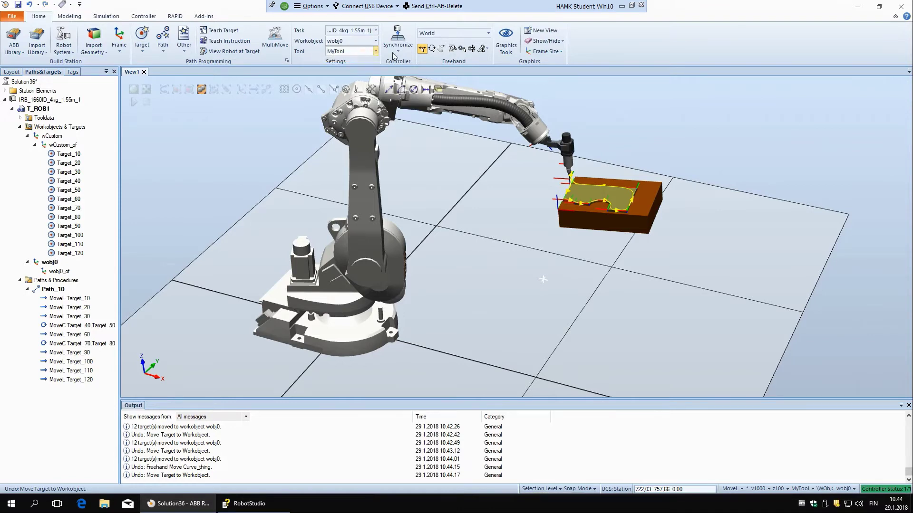
Step: Start Create Target in wobj0, accepting the default workobject and keeping World as the reference
left_click(147, 51)
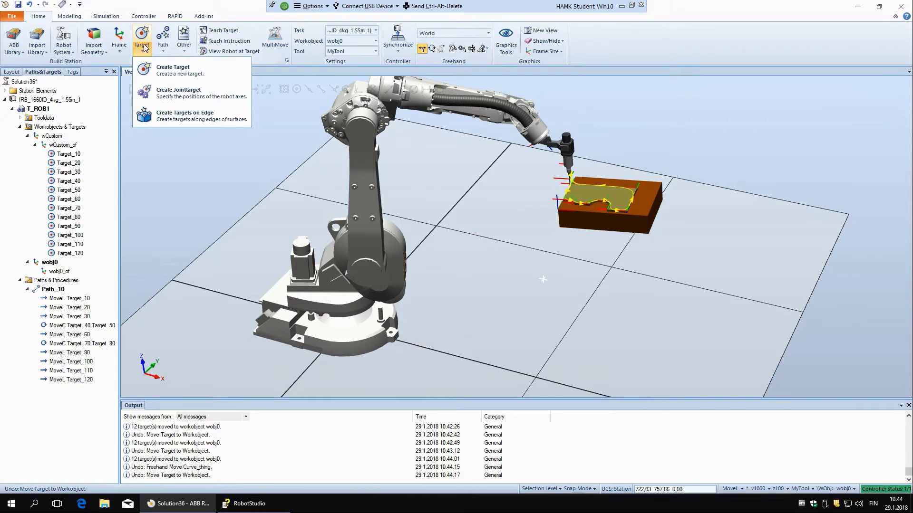
left_click(204, 72)
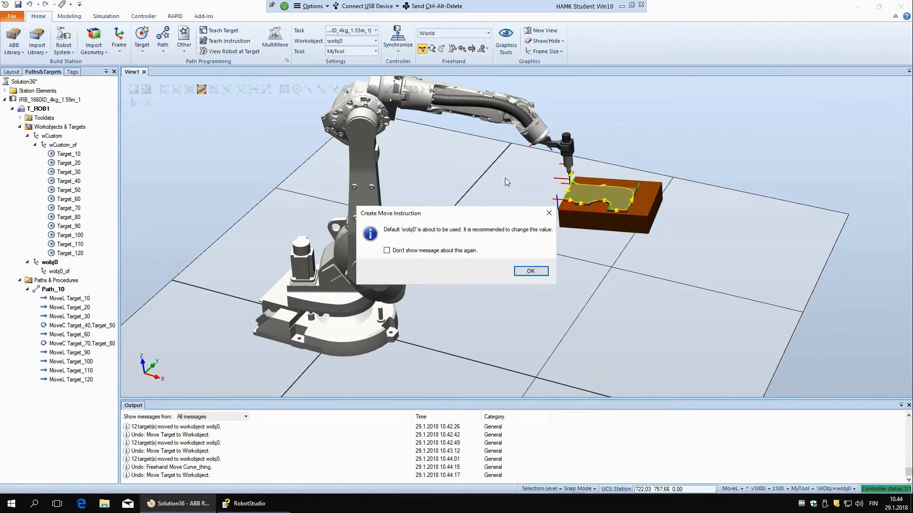
left_click(531, 271)
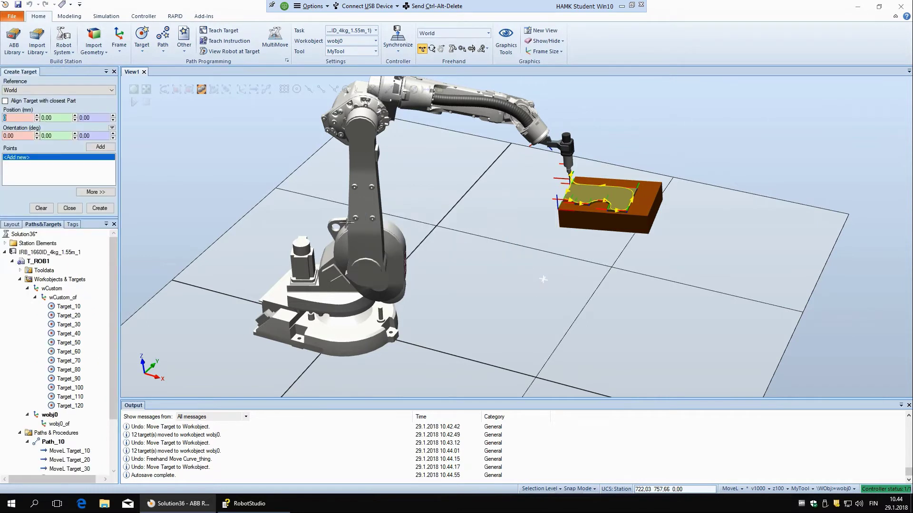
left_click(45, 90)
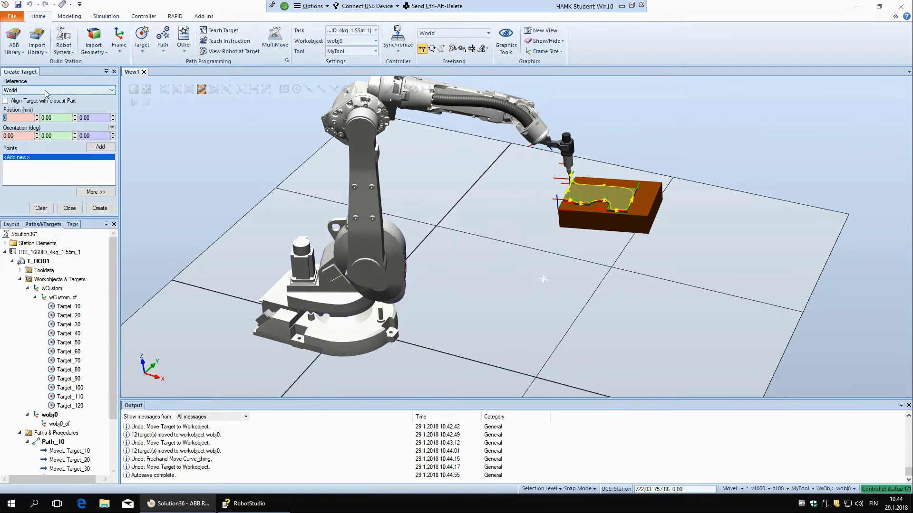
left_click(46, 92)
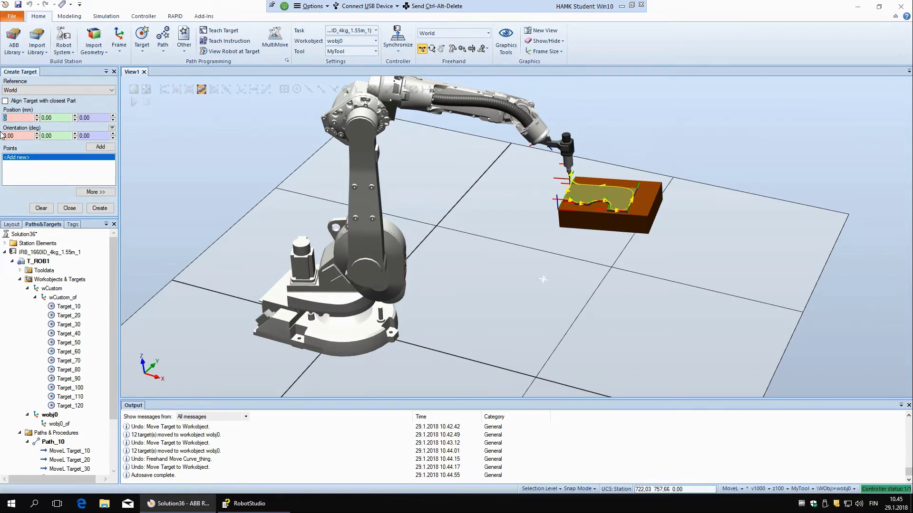
Step: Create a target at X 1000, Y 1000, Z 1000 mm with orientation 0, 0, 0 degrees
type("1000")
key("Tab")
type("1001000")
left_click(106, 136)
left_click(11, 136)
left_click(100, 147)
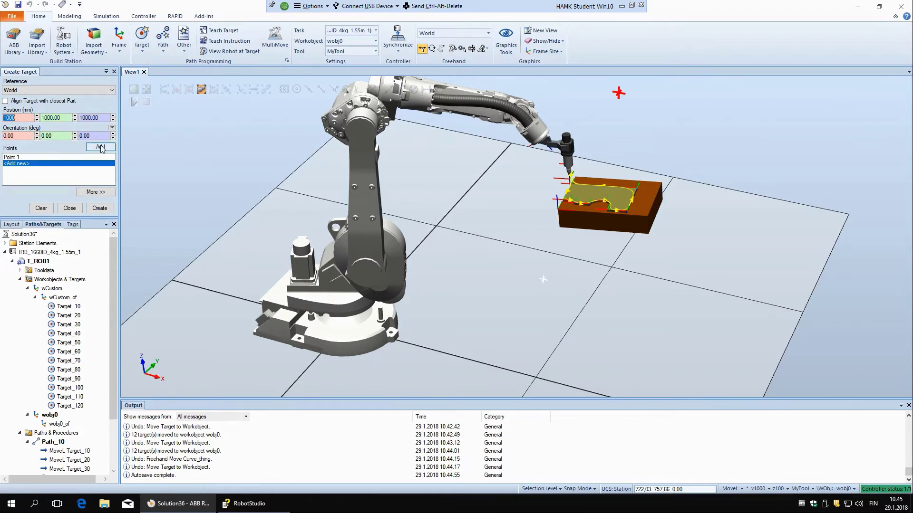
scroll(540, 238, "down", 5)
scroll(610, 144, "up", 6)
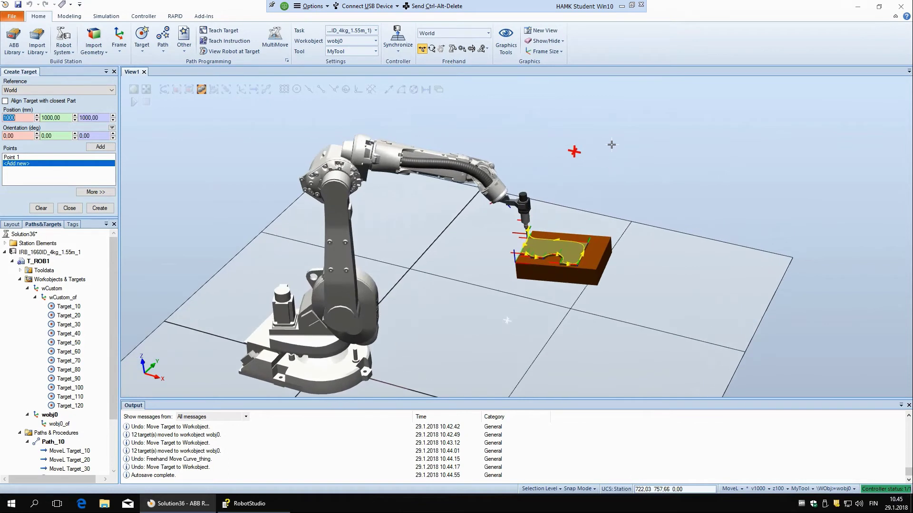
scroll(611, 144, "up", 2)
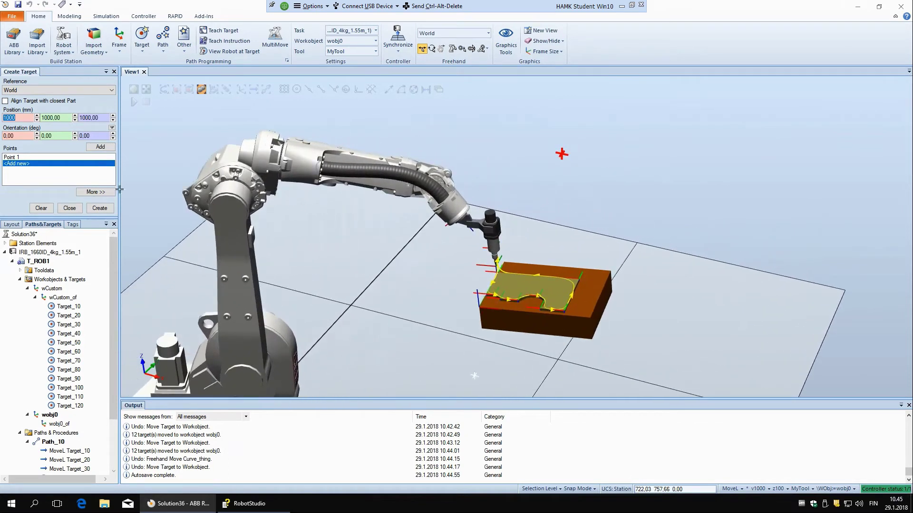
left_click(103, 210)
Step: Compare the tool orientation at Target_60 with that at the new target under wobj0_of
left_click(514, 301)
scroll(598, 118, "up", 3)
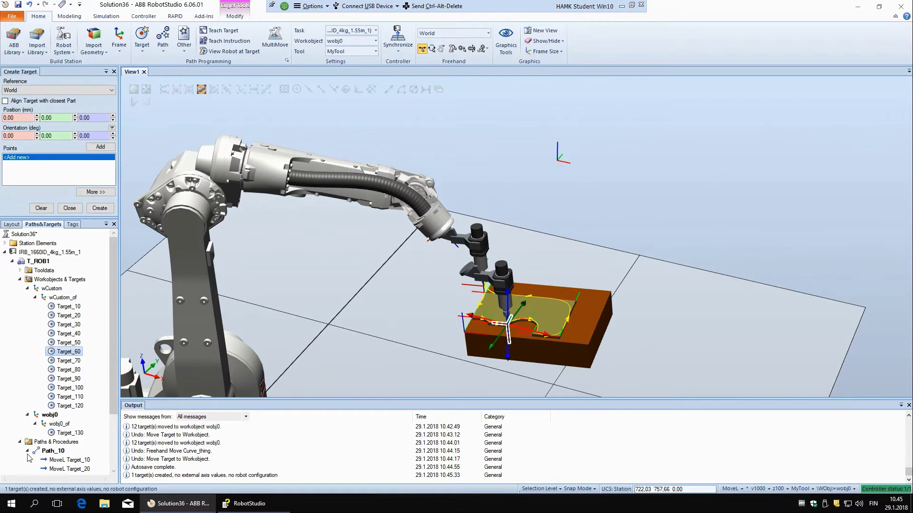
left_click(66, 432)
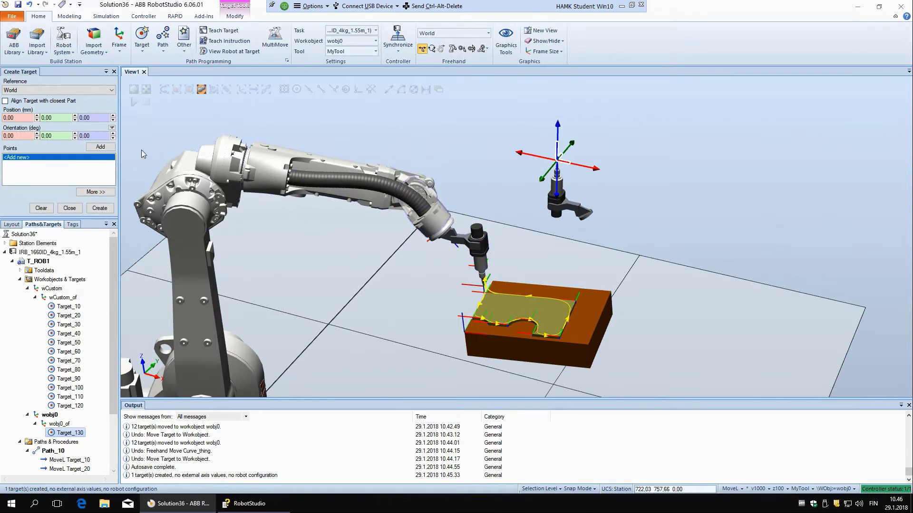
Step: Set the next target's orientation to 180, 0, 0 degrees and its X position to 1000 mm
left_click(95, 136)
type("0")
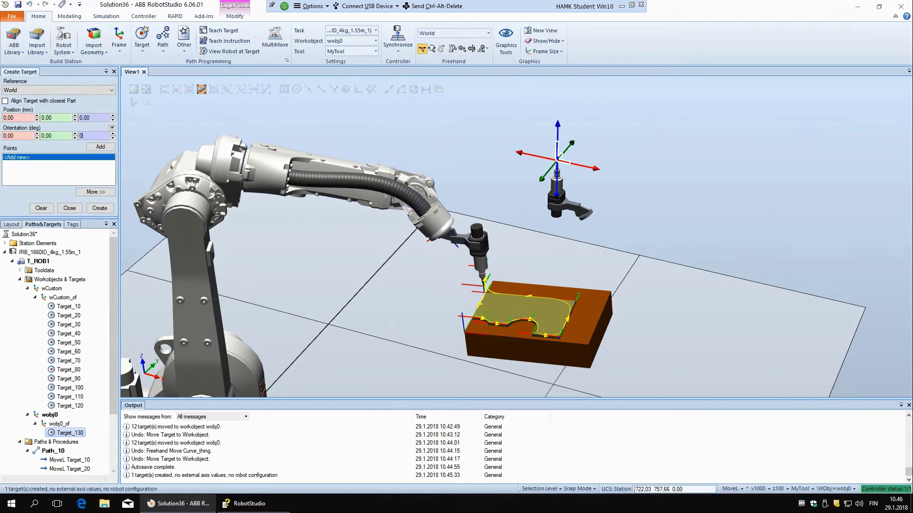
left_click(18, 136)
type("0180")
left_click(24, 118)
type("1")
scroll(222, 161, "down", 2)
scroll(227, 160, "up", 1)
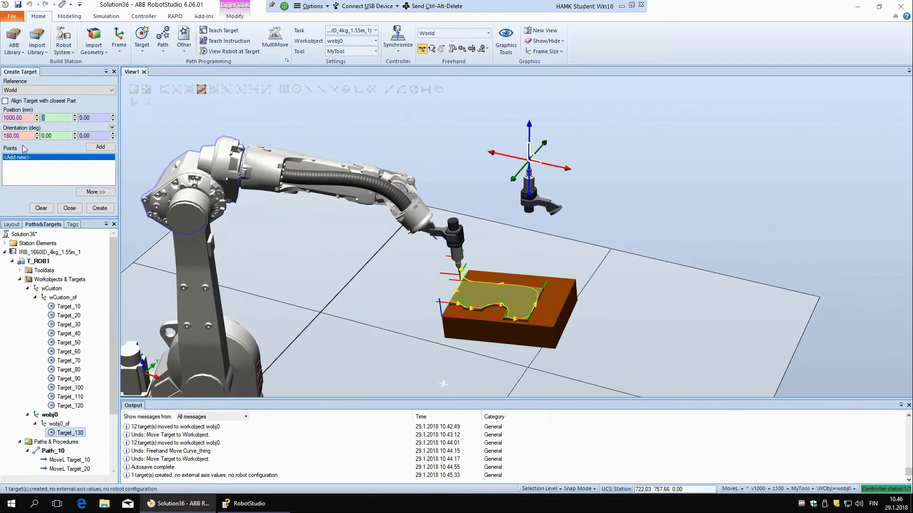
Step: Change the target position to X 800, Y 1000, Z 1000 mm and add it to the points to create
key("shift+Tab")
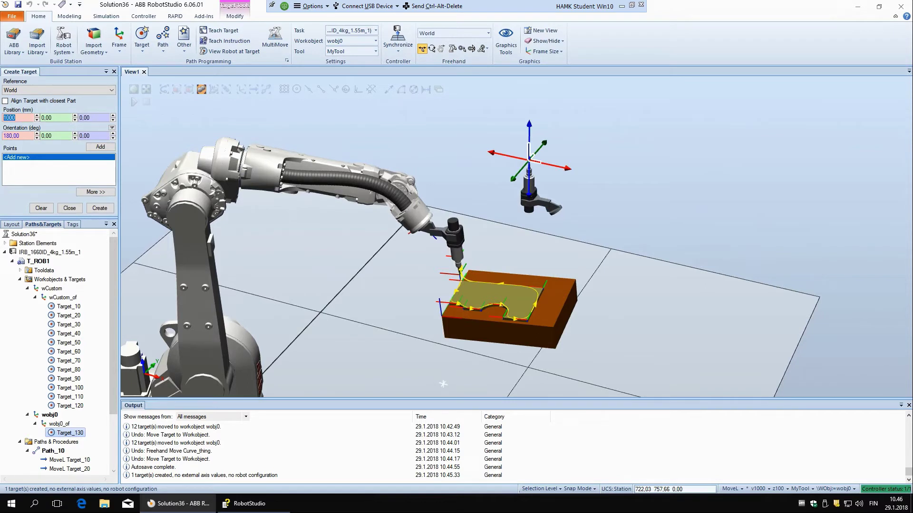
type("80")
type("1000")
key("Tab")
type("100")
left_click(90, 136)
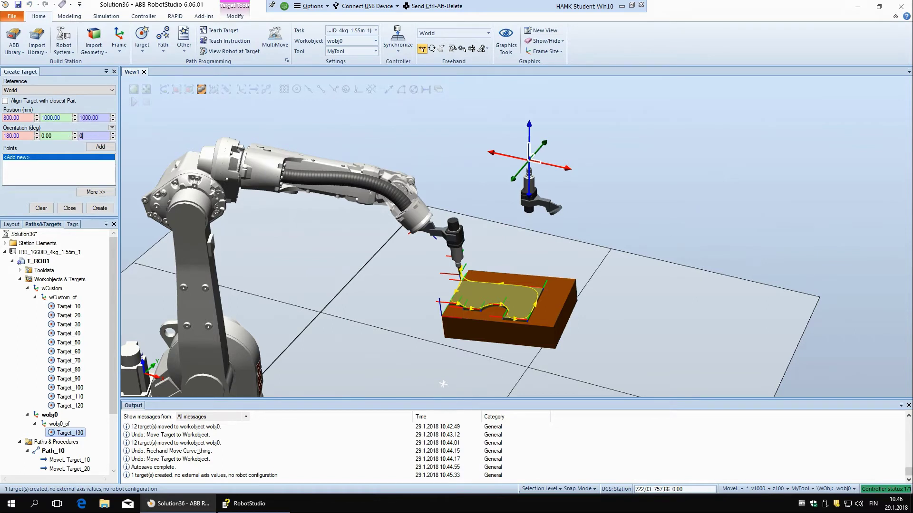
left_click(98, 147)
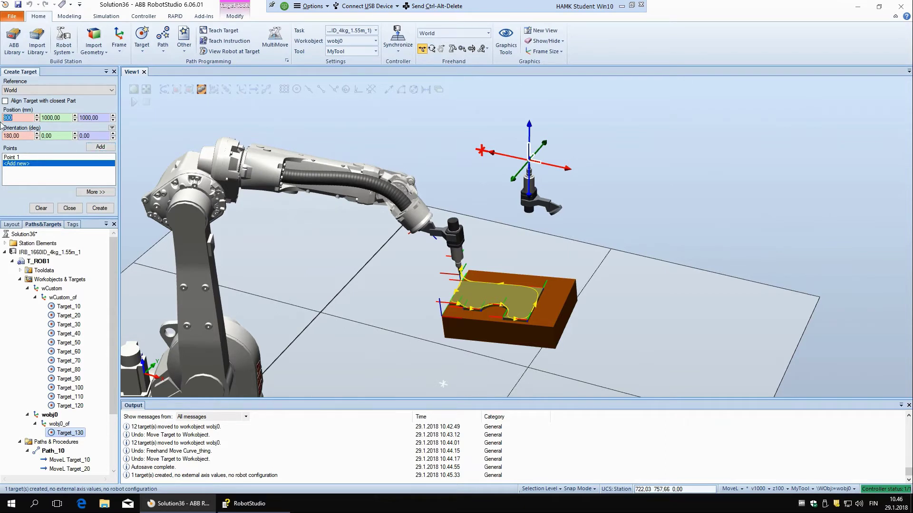
Step: Add a second point at X 600, Y 1000, Z 1000 mm, create both targets, and finish target creation
type("600")
left_click(100, 148)
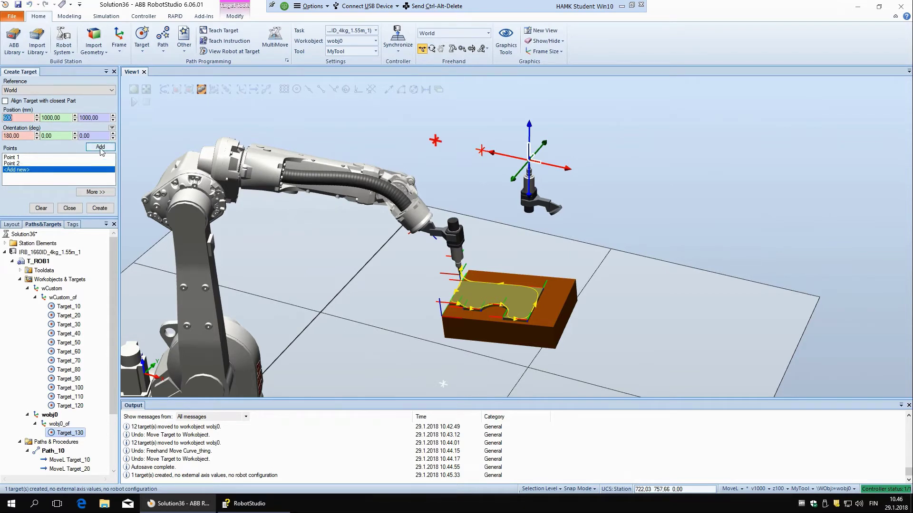
left_click(100, 208)
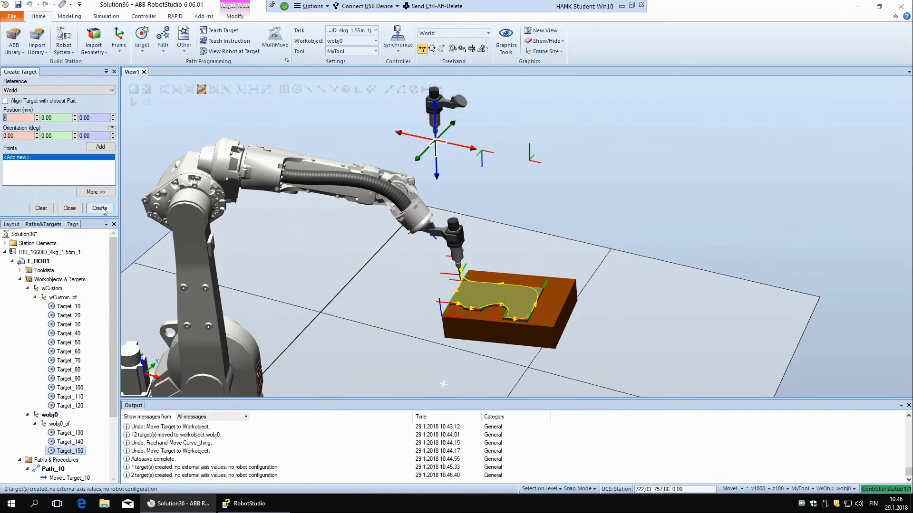
scroll(465, 123, "down", 2)
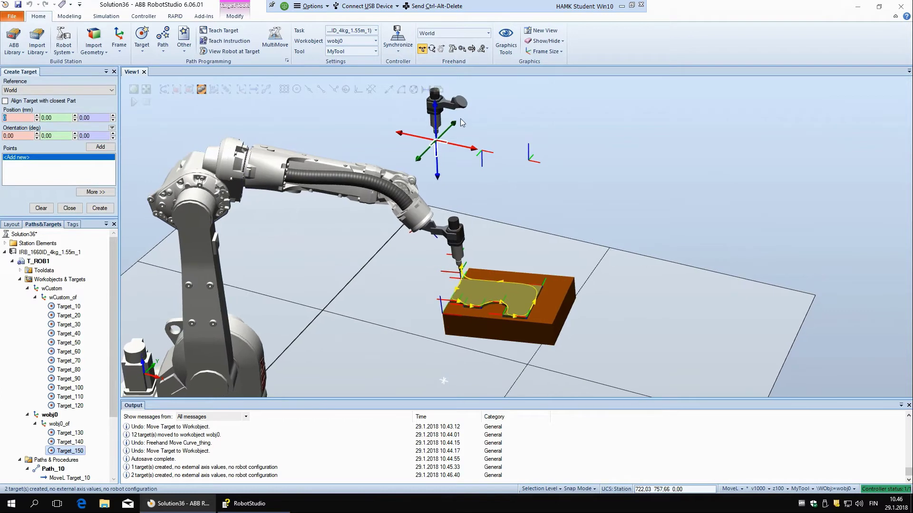
scroll(465, 132, "up", 3)
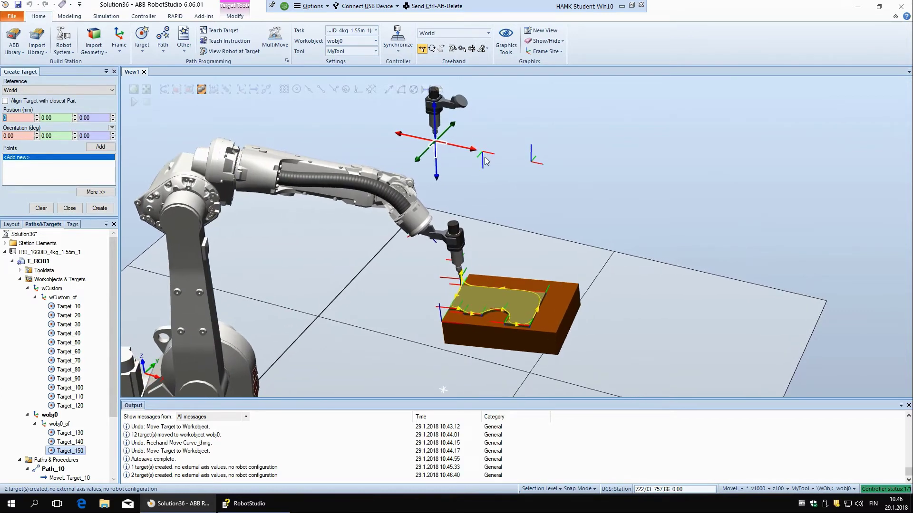
left_click(463, 184)
left_click_drag(115, 336, 147, 195)
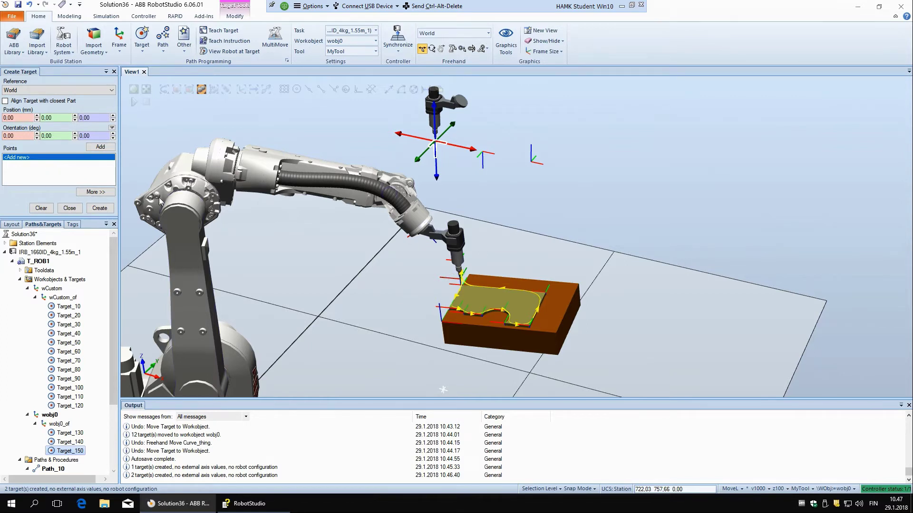
left_click(68, 209)
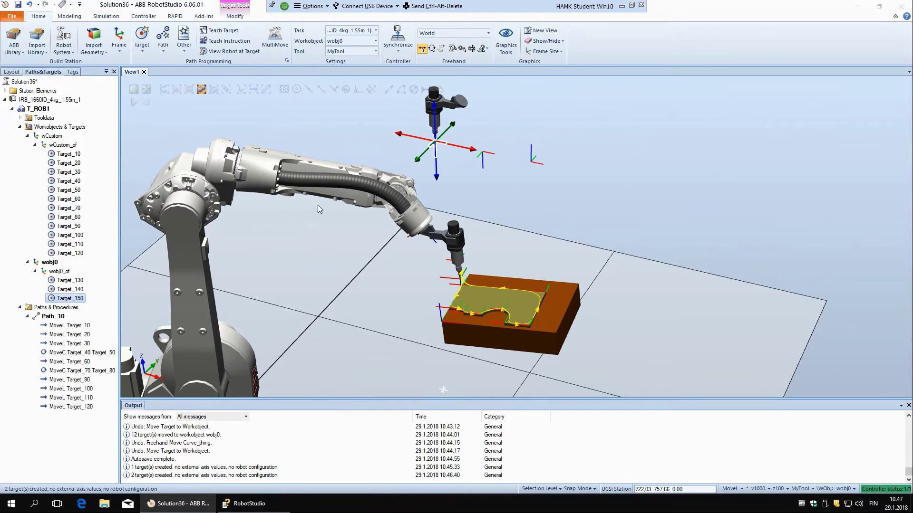
Step: Delete Target_130 from wobj0_of
left_click(71, 281)
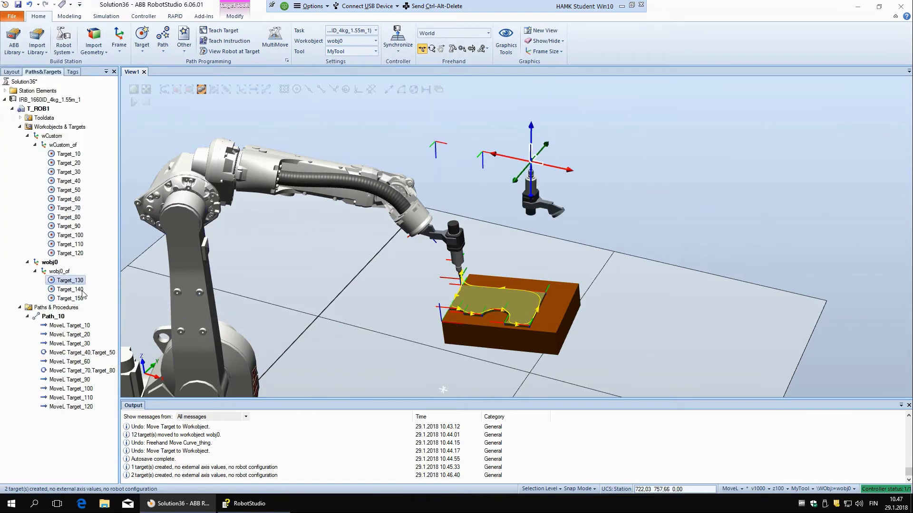
right_click(74, 280)
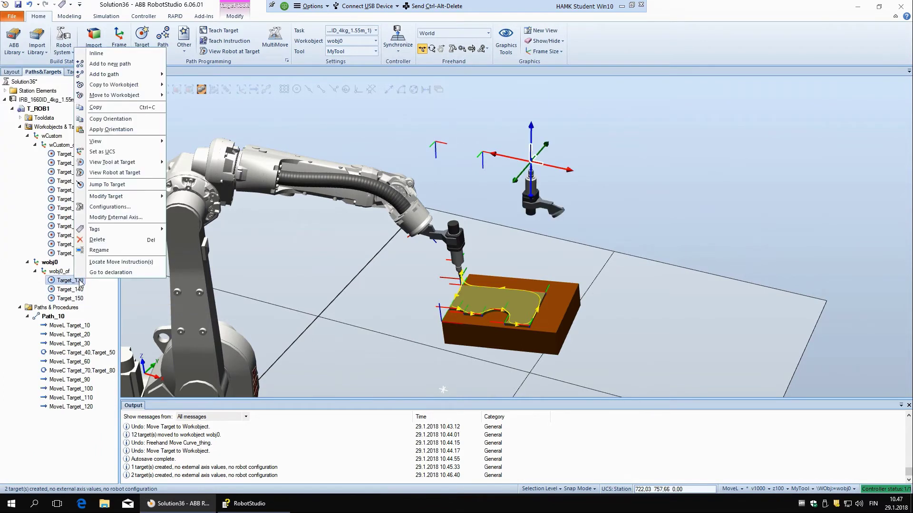
left_click(114, 236)
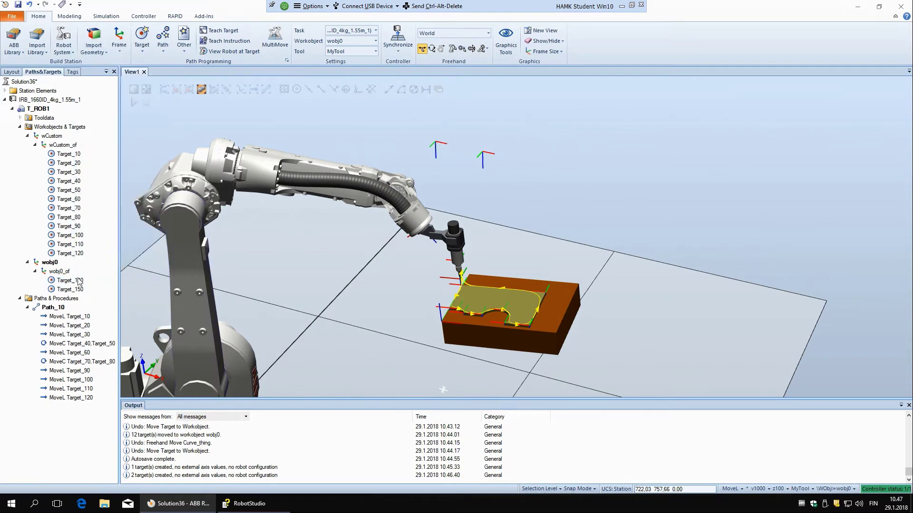
Step: Add Target_140 and Target_150 together to a new path
left_click(70, 280)
left_click(76, 289, "shift")
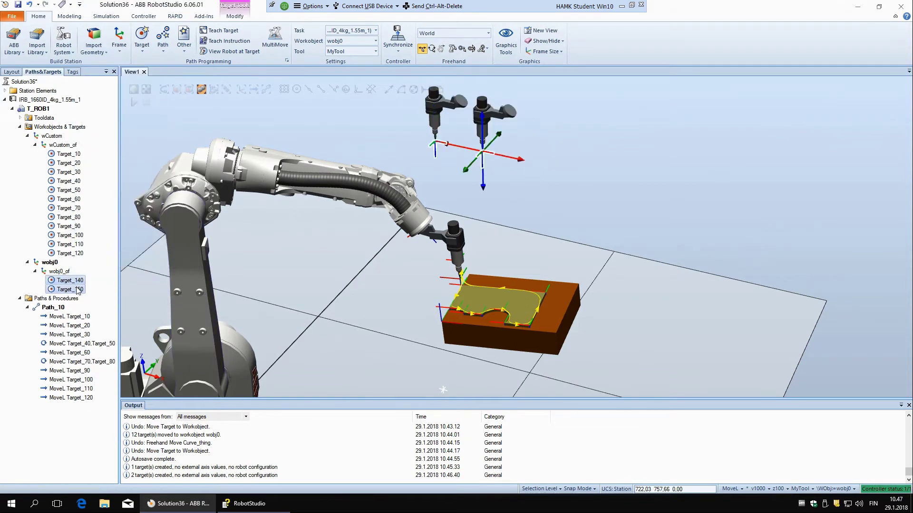
right_click(76, 289)
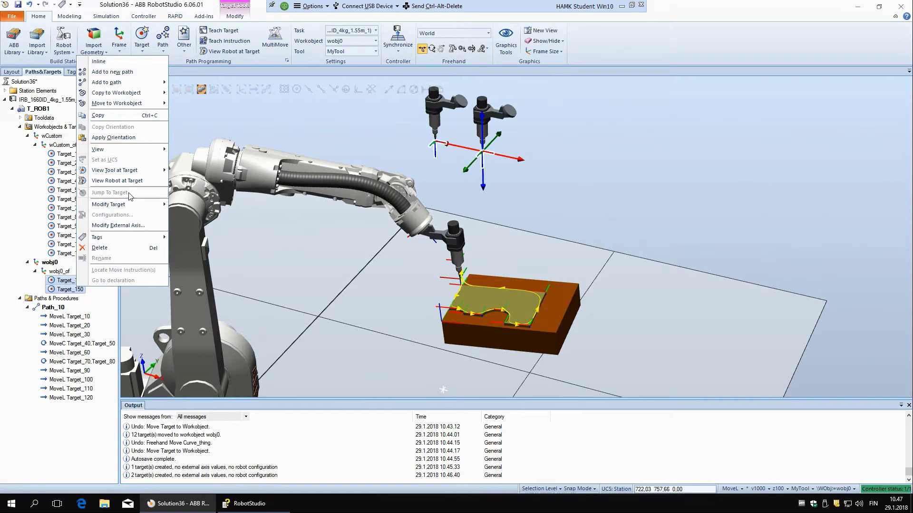
left_click(122, 73)
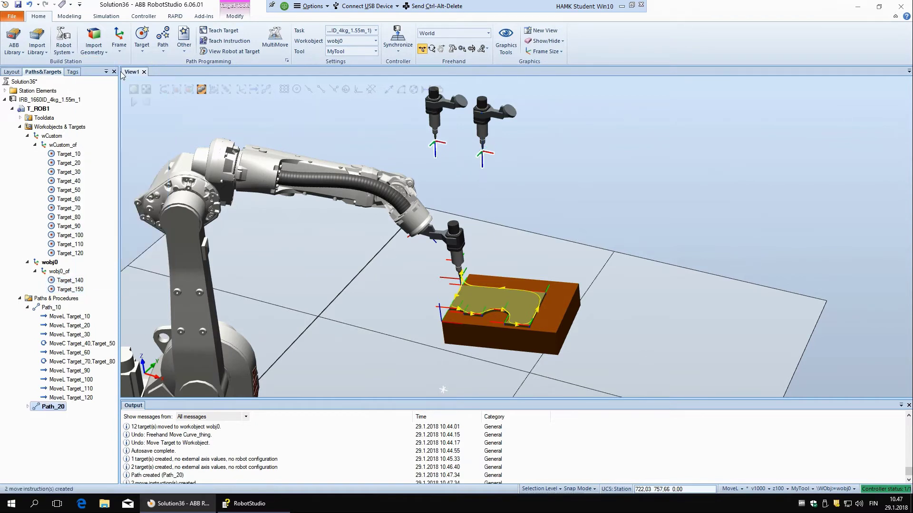
Step: Turn off the tool preview at Target_140
left_click(68, 282)
right_click(68, 282)
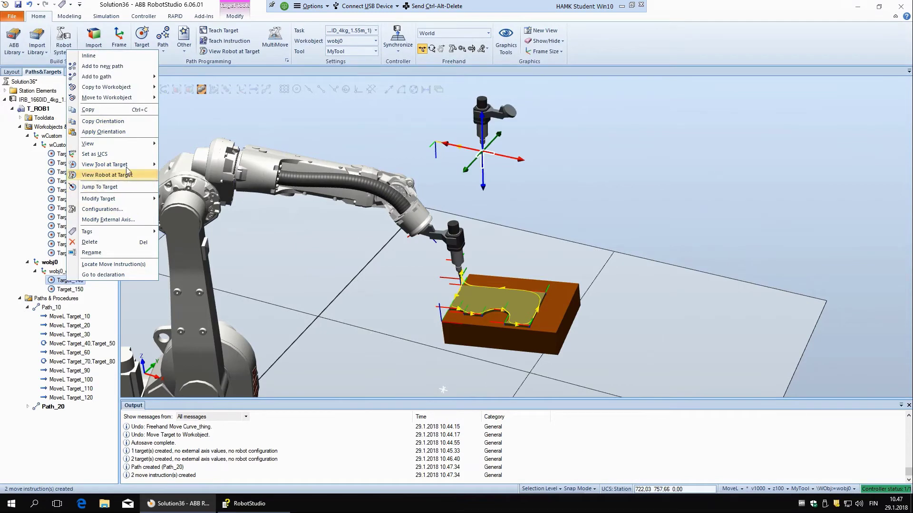
mouse_move(129, 167)
left_click(192, 167)
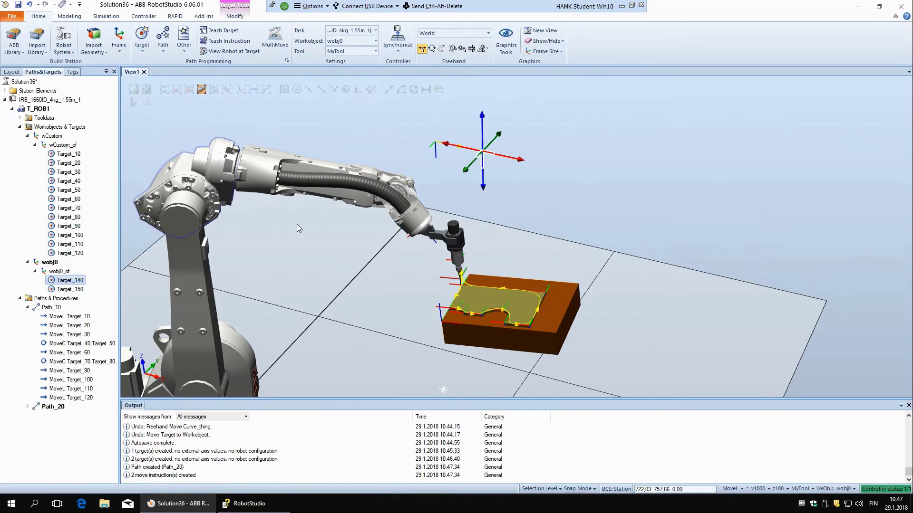
Step: Expand Path_20 and inspect its MoveL Target_140 instruction in the station view
left_click(327, 250)
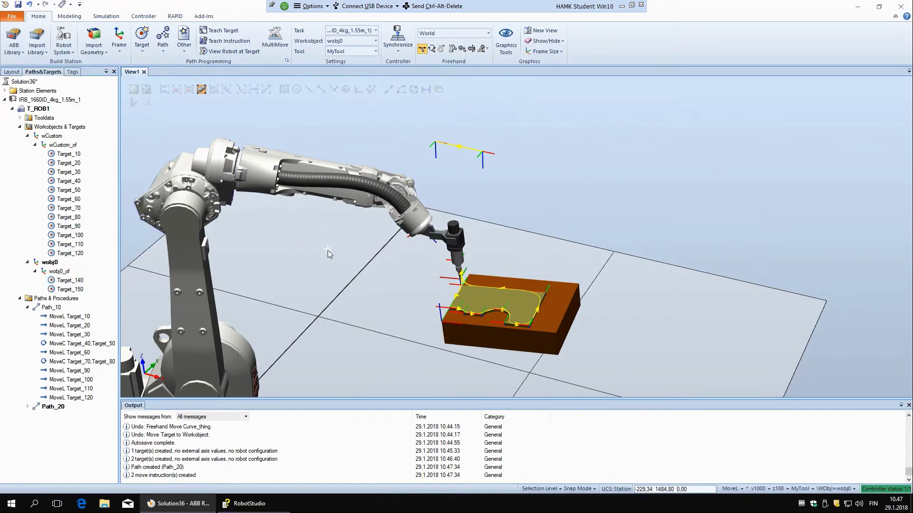
left_click(28, 407)
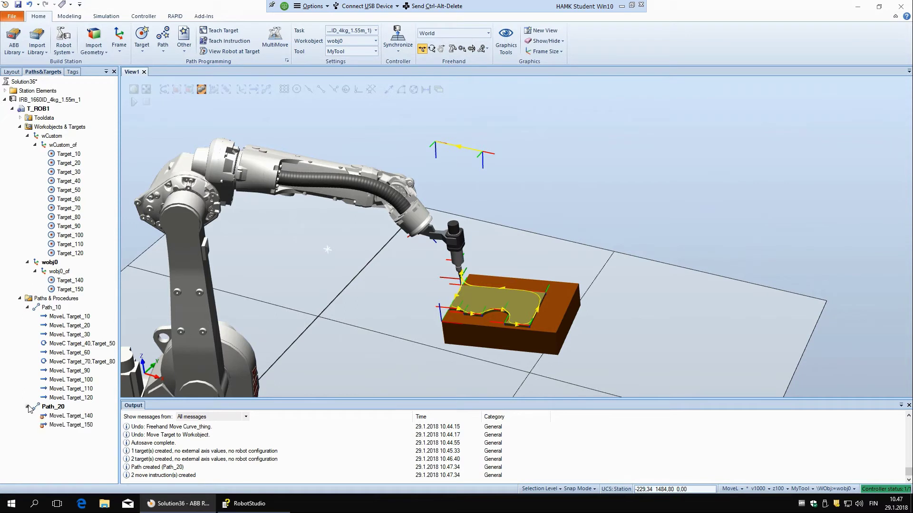
left_click(67, 416)
left_click_drag(393, 290, 384, 299, "ctrl+shift")
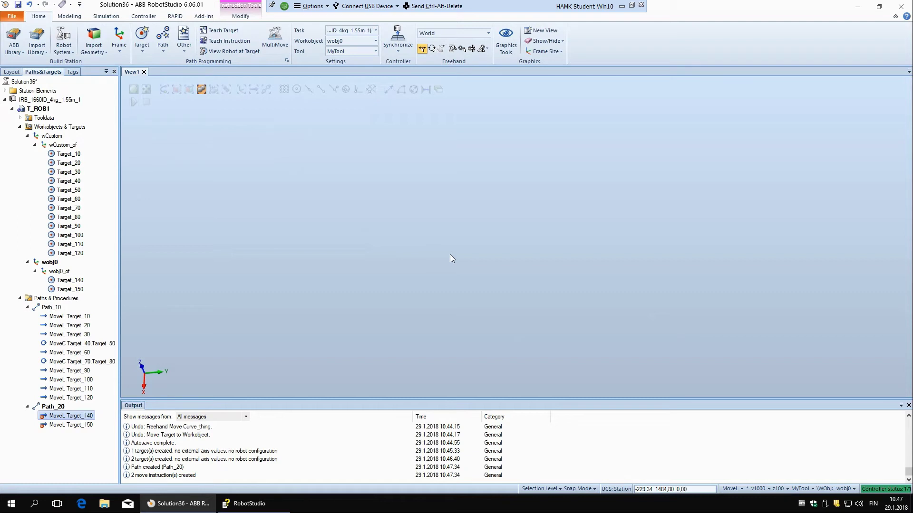
right_click(301, 197)
left_click(348, 202)
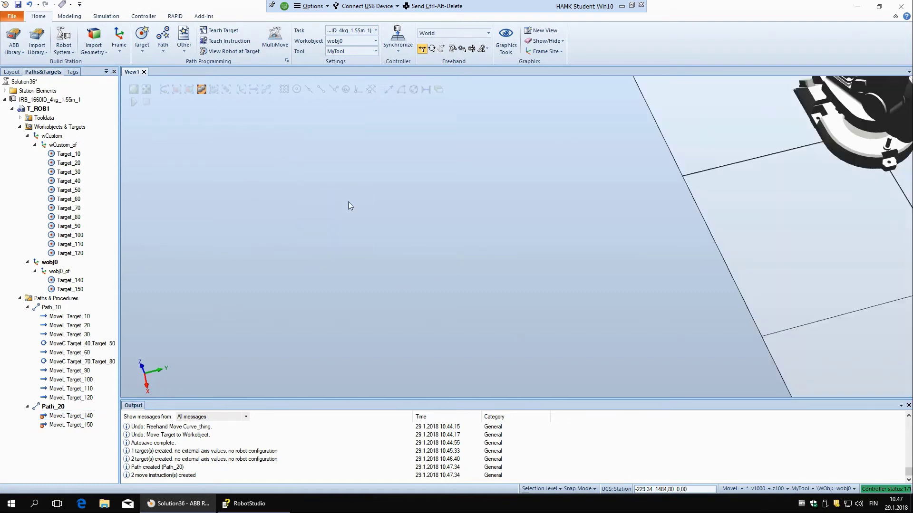
scroll(533, 190, "up", 3)
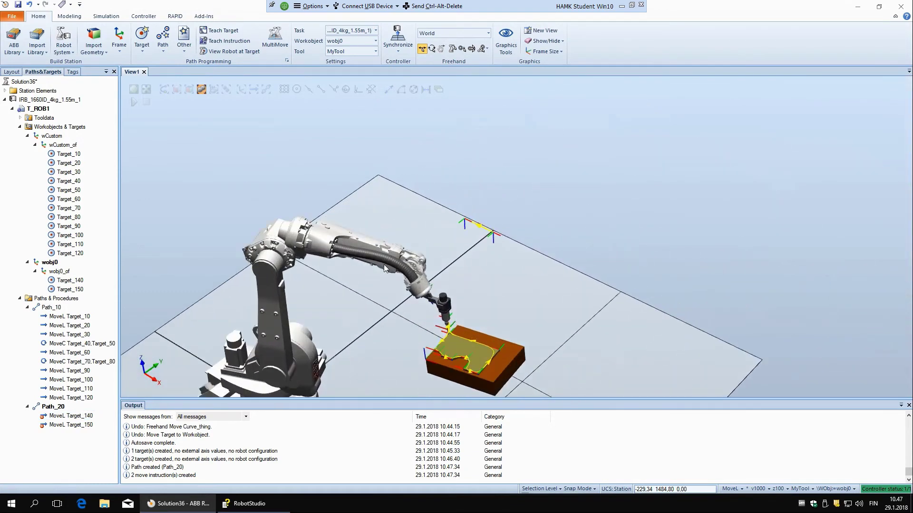
Step: Turn on View Robot at Target and check whether the robot reaches Target_140 in wobj0_of
left_click(69, 281)
left_click(226, 52)
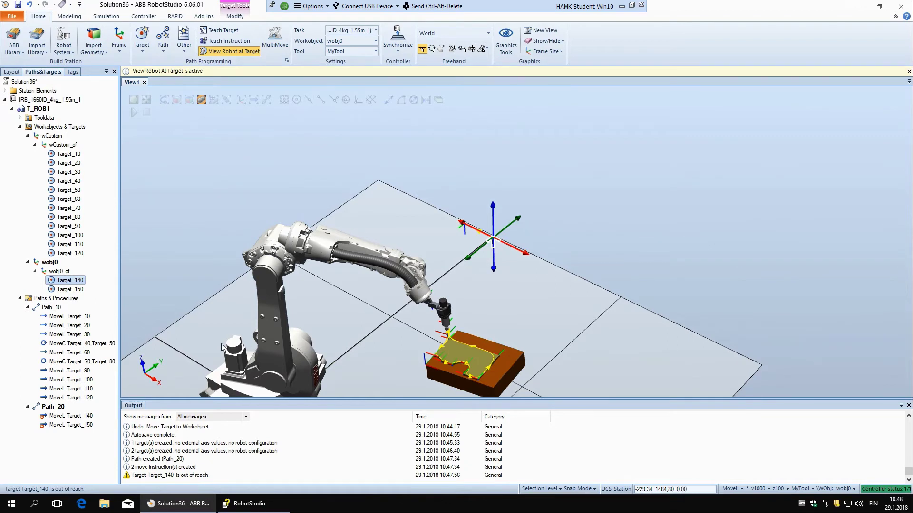
left_click(71, 280)
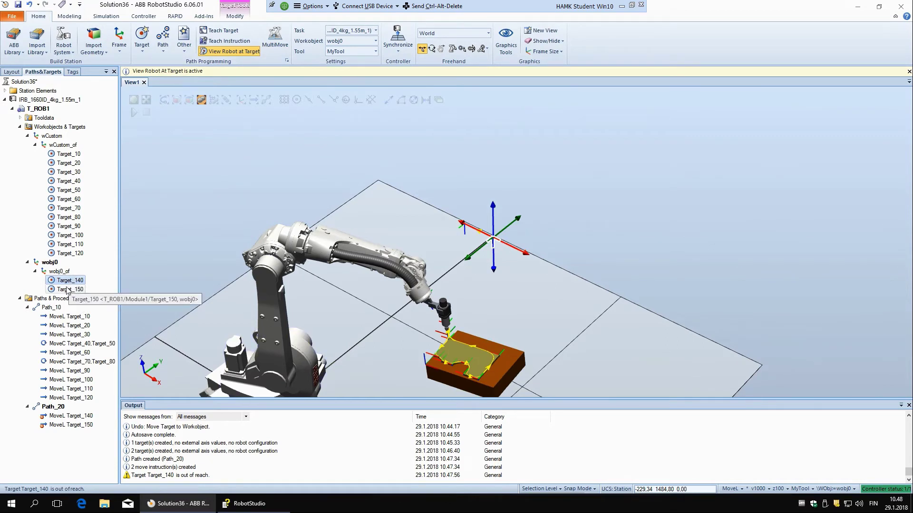
left_click(521, 247)
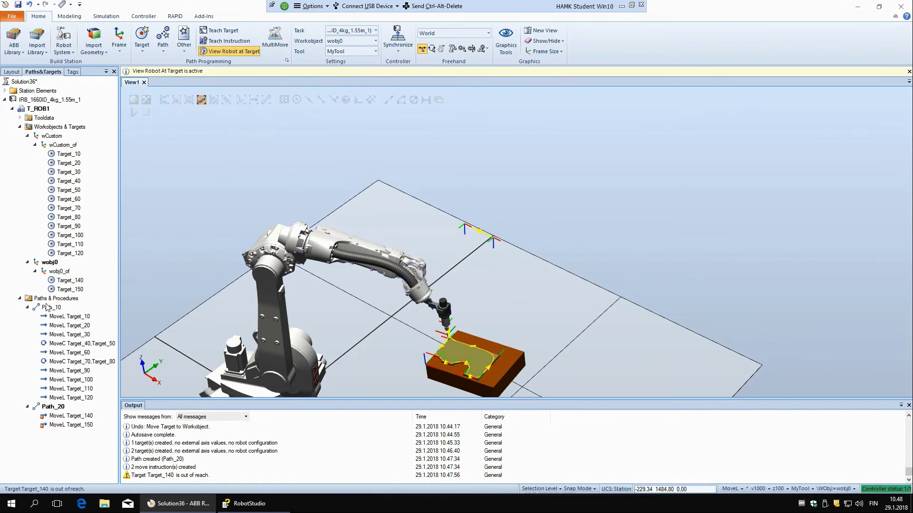
Step: Rotate Target_140 by 90 degrees about its local Z axis
right_click(77, 280)
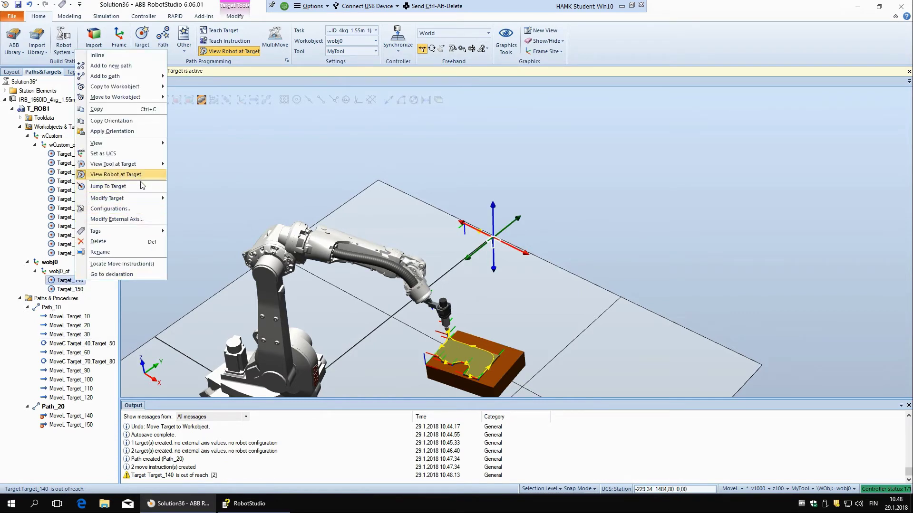
mouse_move(128, 202)
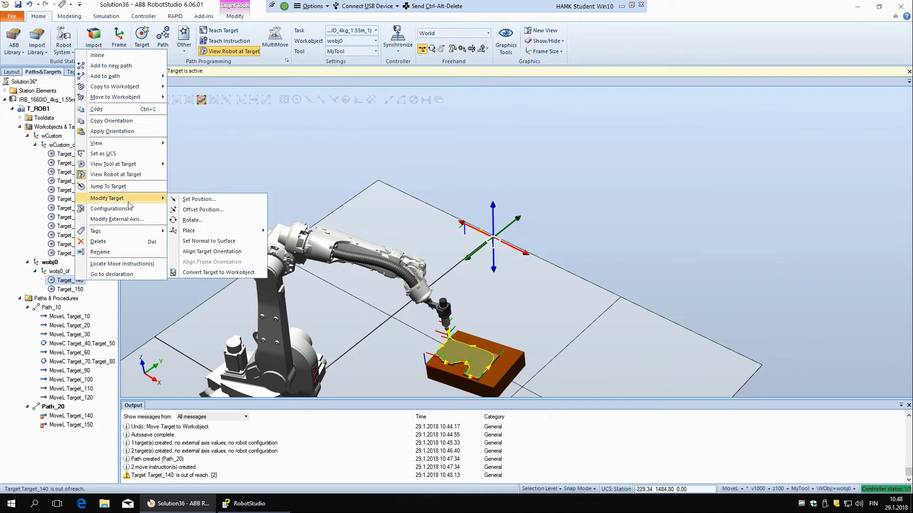
left_click(205, 221)
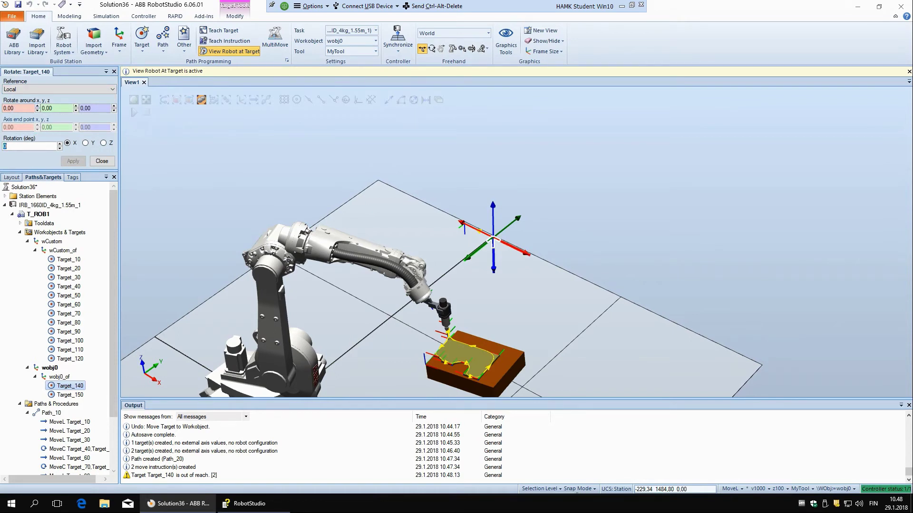
type("90")
left_click(103, 144)
left_click(72, 161)
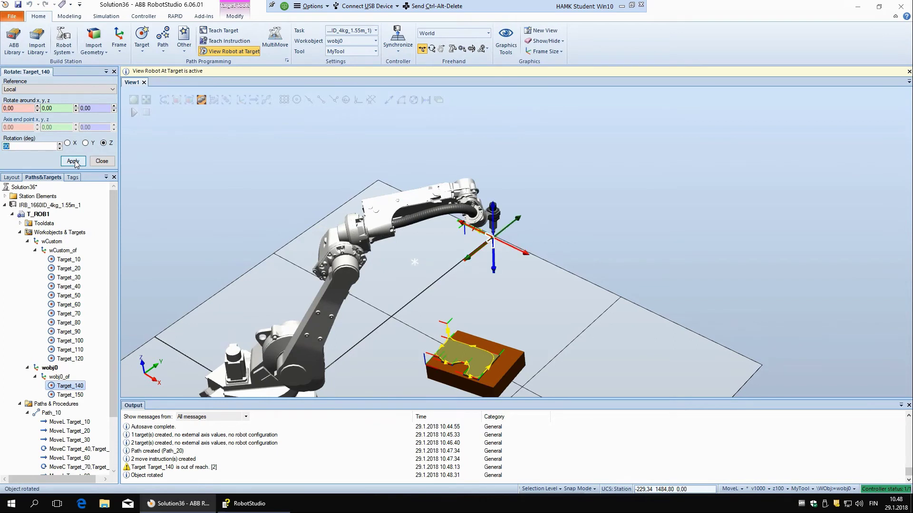
Step: Turn Target_140 through a full circle about its local Z axis in four 90-degree rotations to compare robot postures
left_click(73, 161)
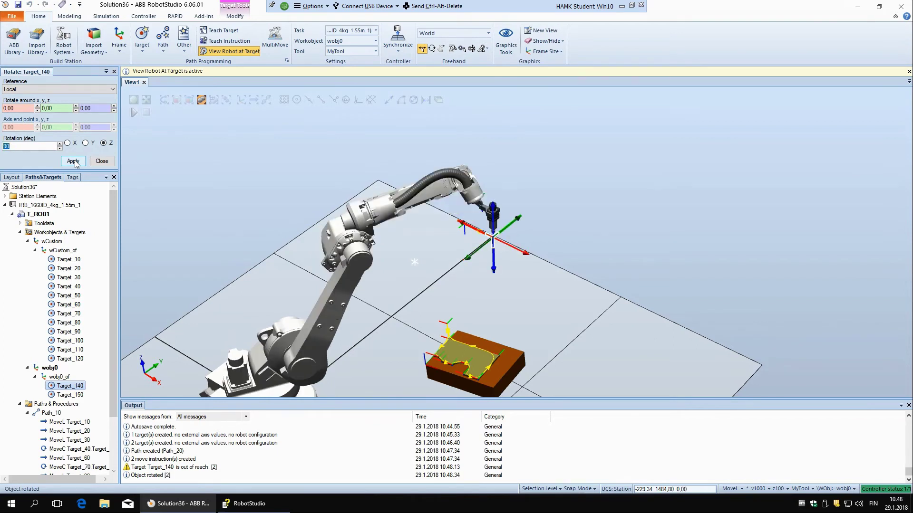
left_click(74, 161)
left_click(74, 161)
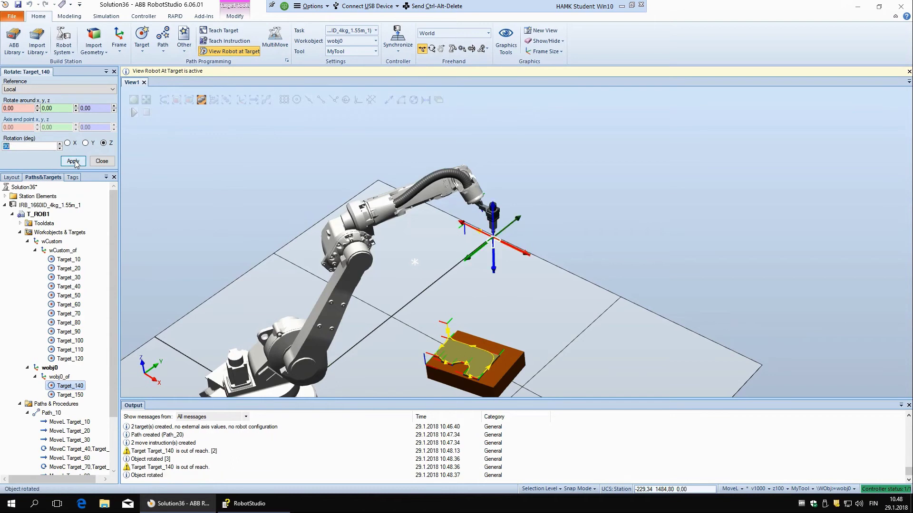
scroll(476, 251, "down", 3)
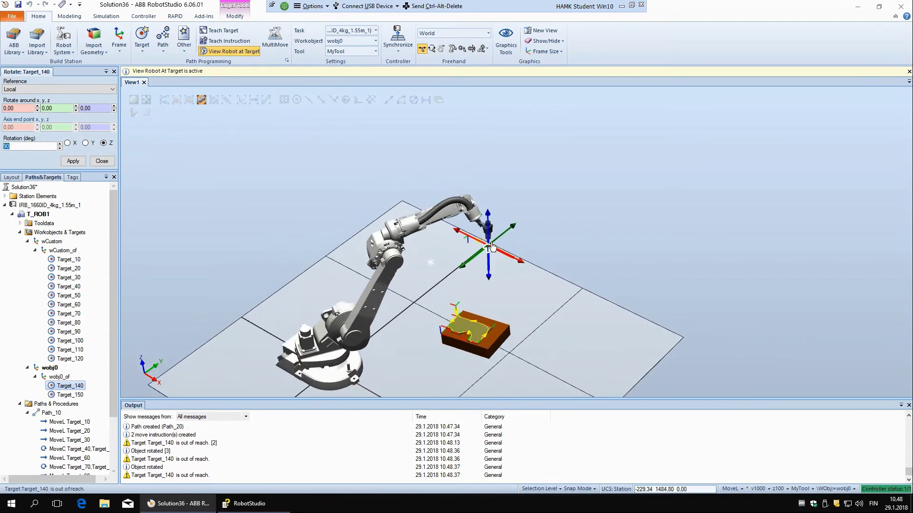
scroll(484, 250, "up", 8)
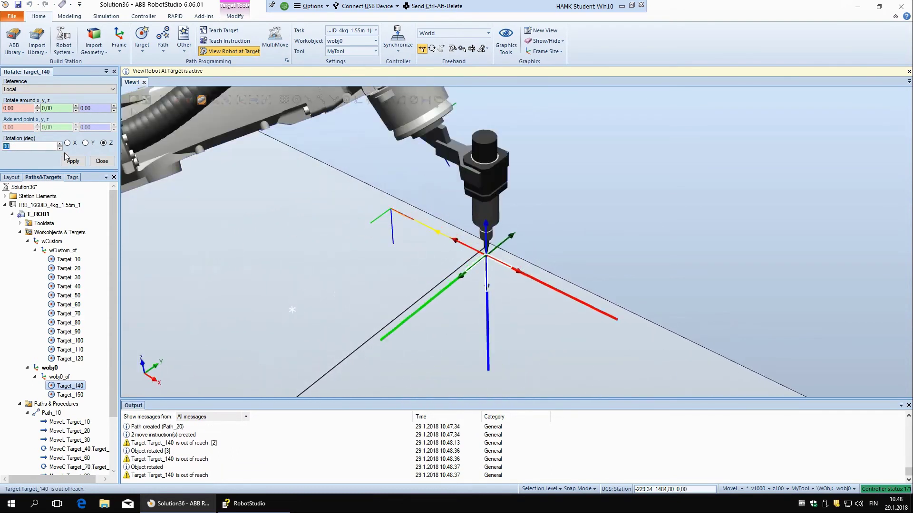
left_click(70, 162)
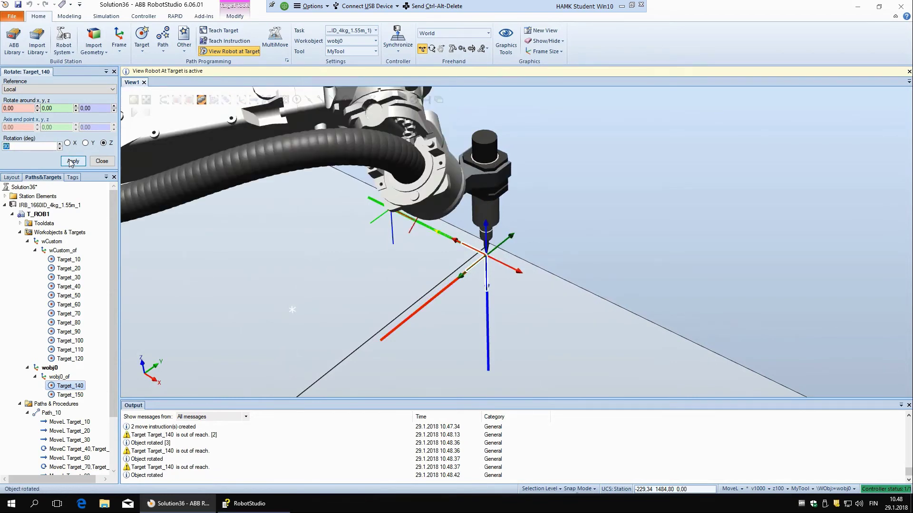
left_click(509, 321)
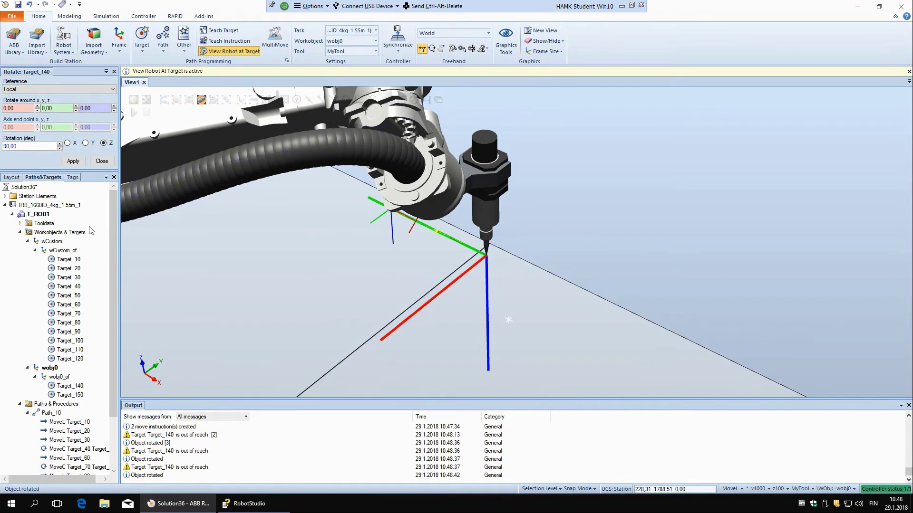
Step: Rotate Target_150 by 90 degrees about its local Z axis and finish rotating targets
left_click(62, 395)
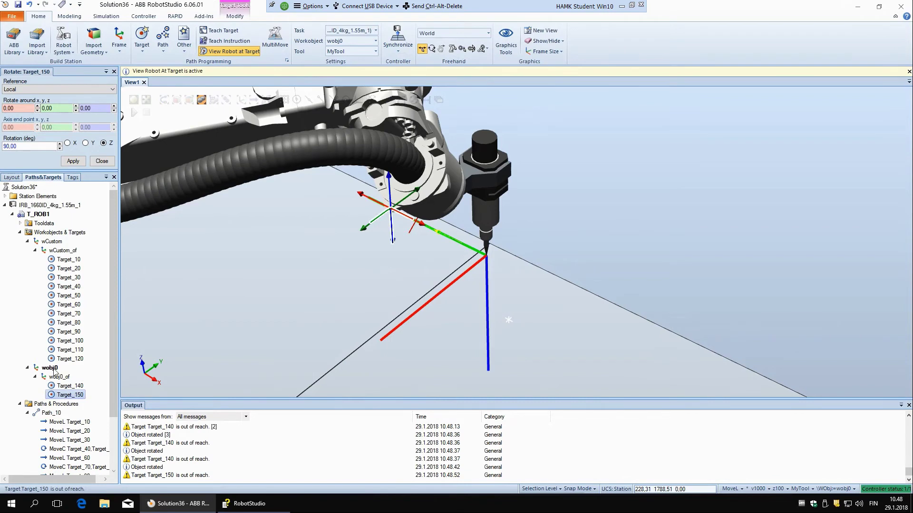
left_click(81, 162)
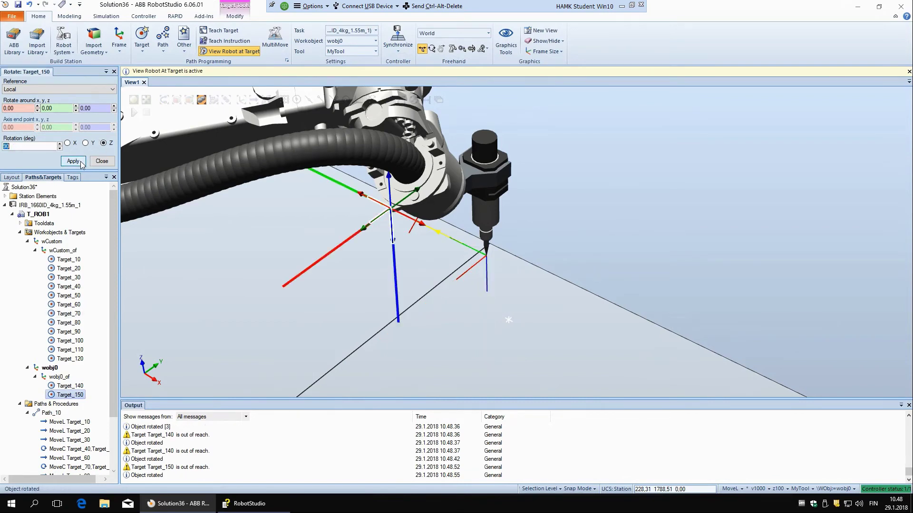
left_click(349, 311)
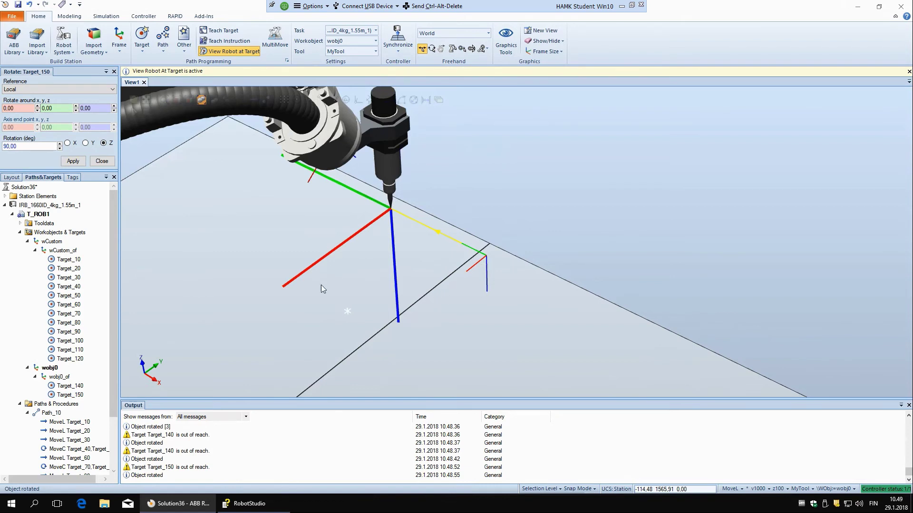
left_click(103, 161)
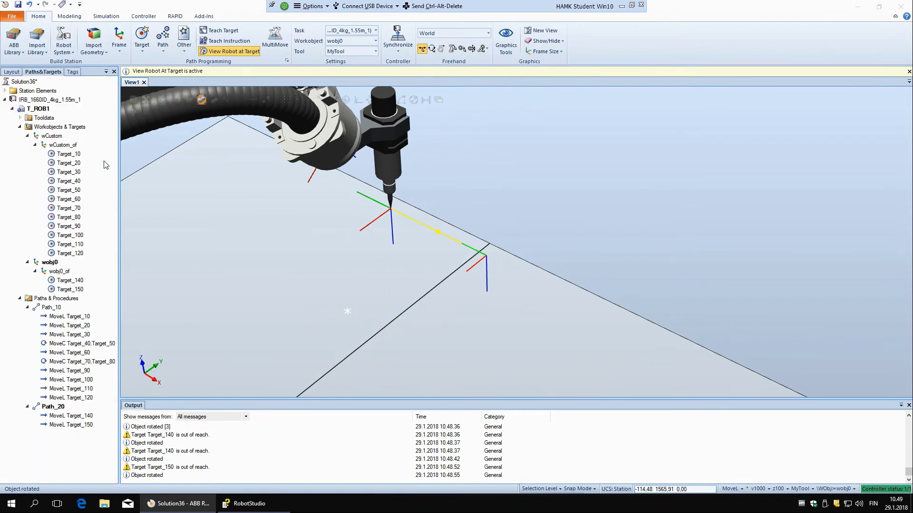
Step: Check the robot's posture at Target_150 and turn off View Robot at Target
scroll(470, 233, "down", 2)
scroll(470, 230, "down", 2)
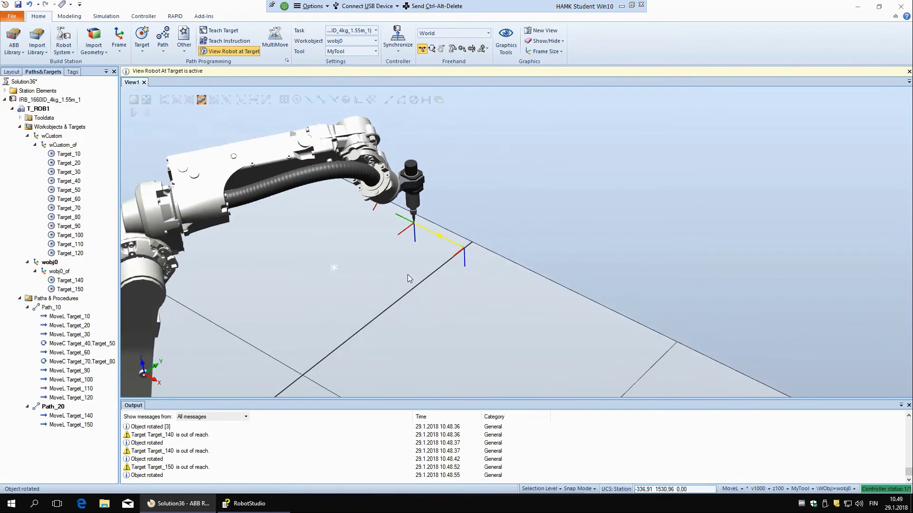
scroll(407, 272, "up", 3)
left_click(230, 51)
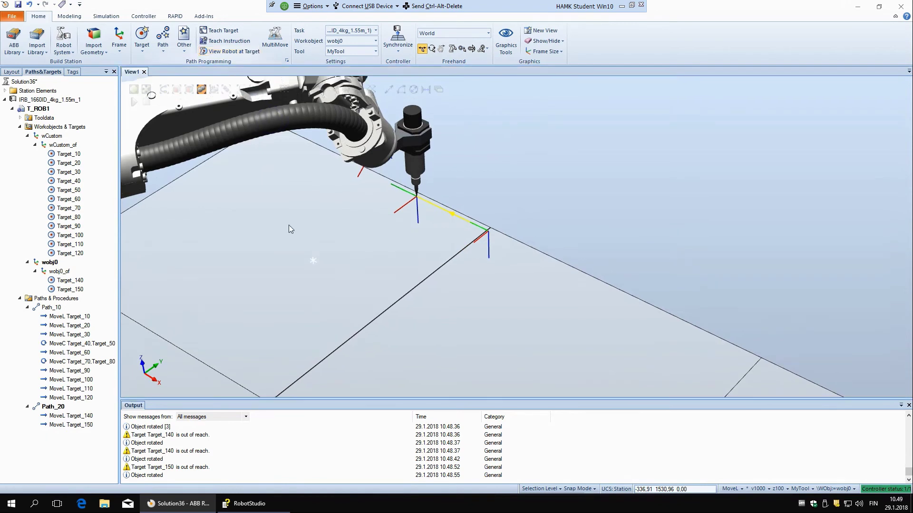
Step: Try to move the robot along Path_20
left_click(56, 407)
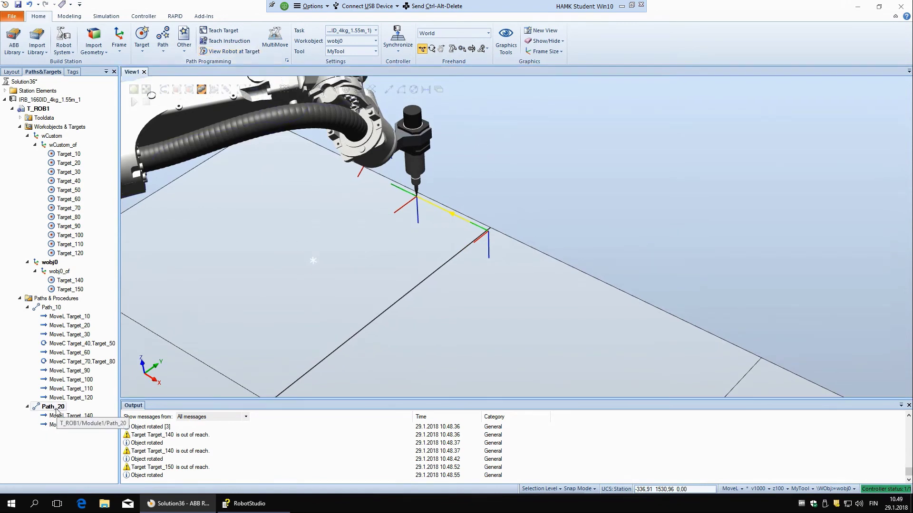
right_click(56, 407)
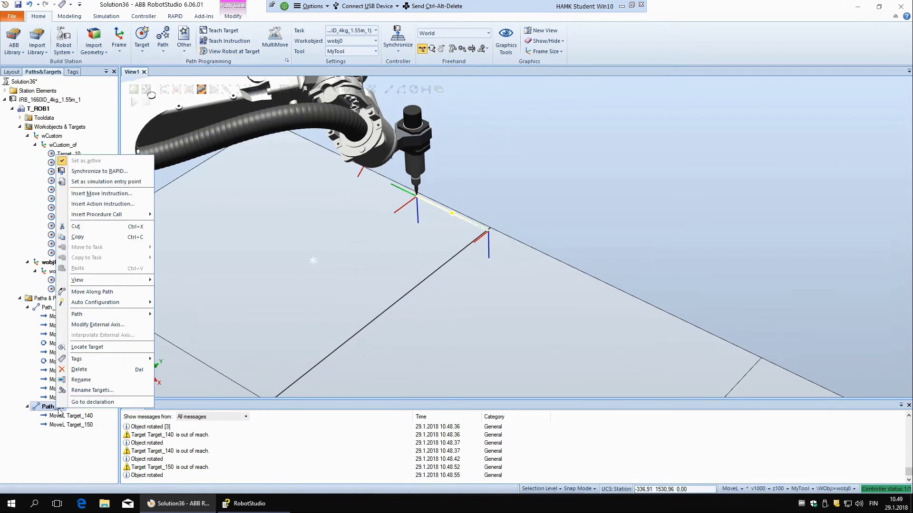
left_click(103, 293)
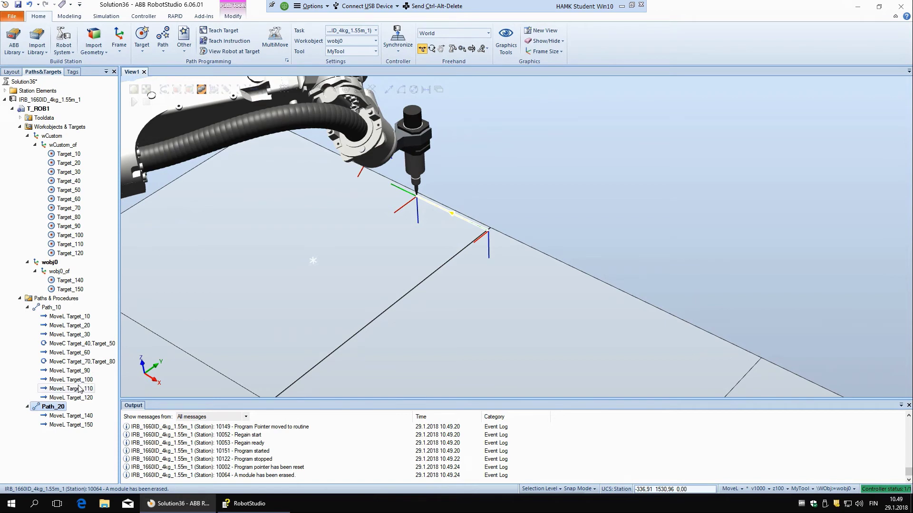
right_click(83, 416)
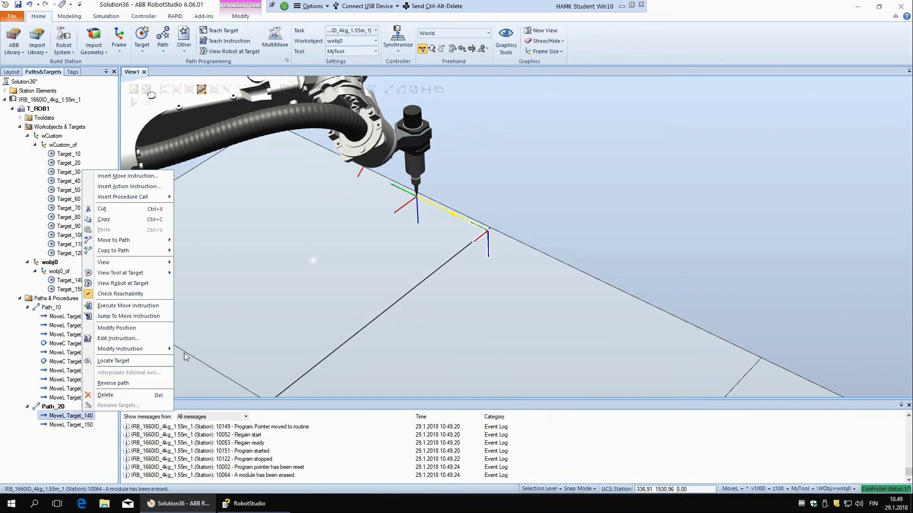
left_click(248, 336)
Step: Open the configurations of Target_140 and preview the robot posture for each of Cfg1 to Cfg4, ending on Cfg1
right_click(62, 281)
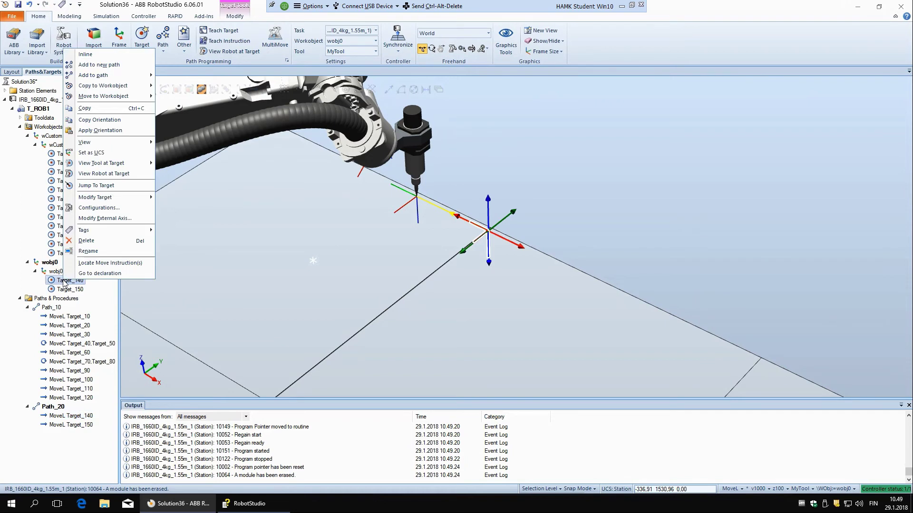
left_click(115, 209)
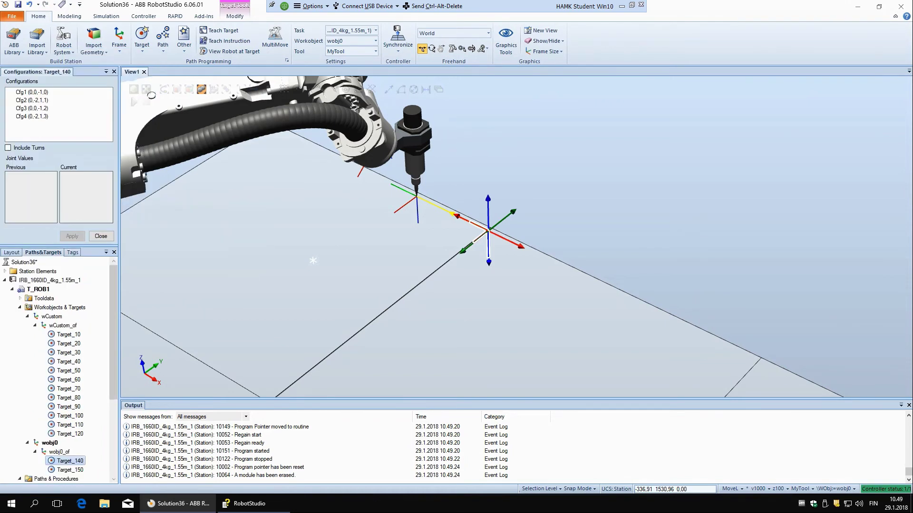
scroll(407, 198, "down", 1)
scroll(407, 198, "down", 3)
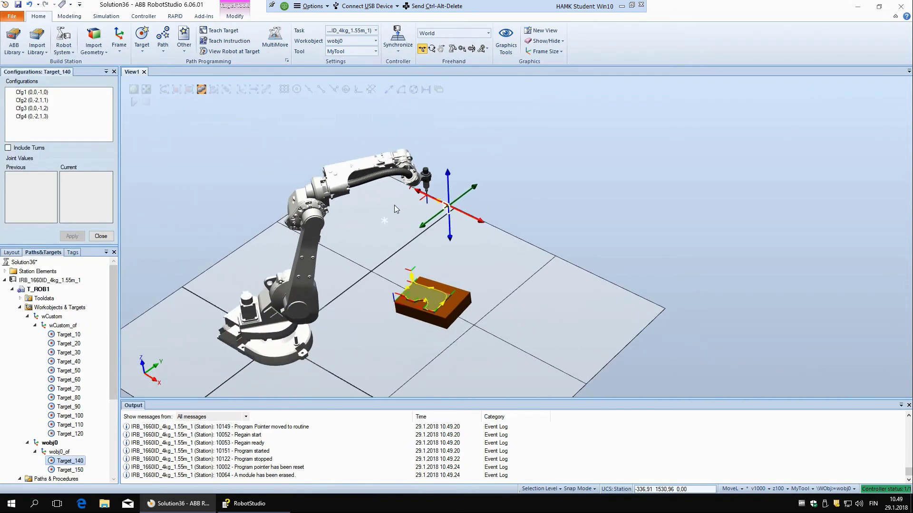
scroll(495, 204, "up", 2)
scroll(441, 219, "down", 2)
scroll(446, 244, "up", 1)
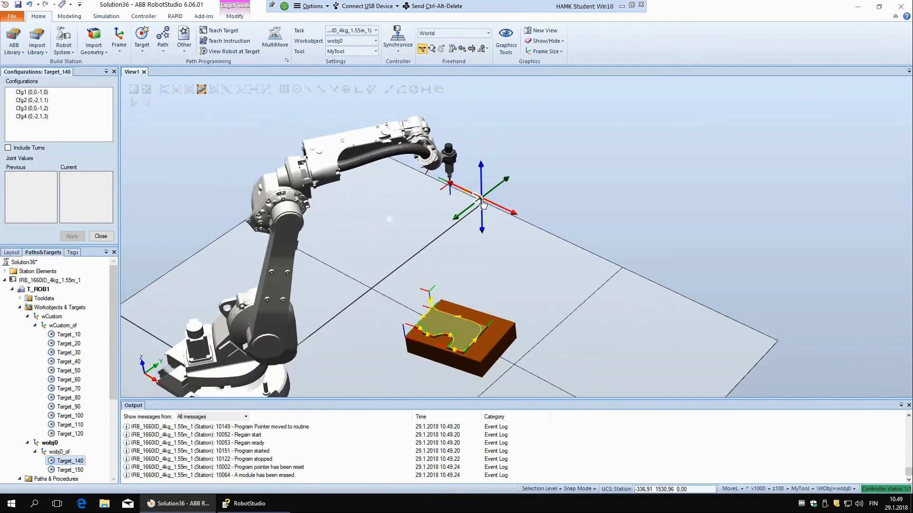
left_click(27, 93)
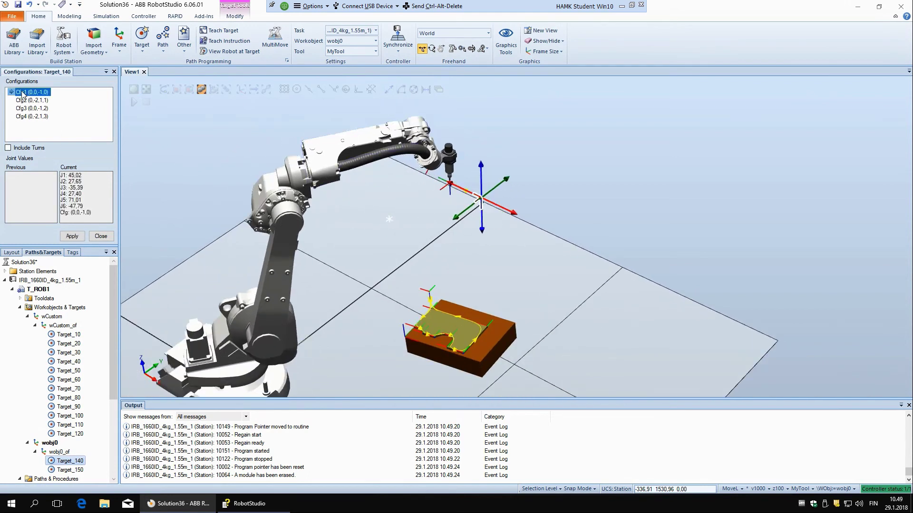
left_click(25, 101)
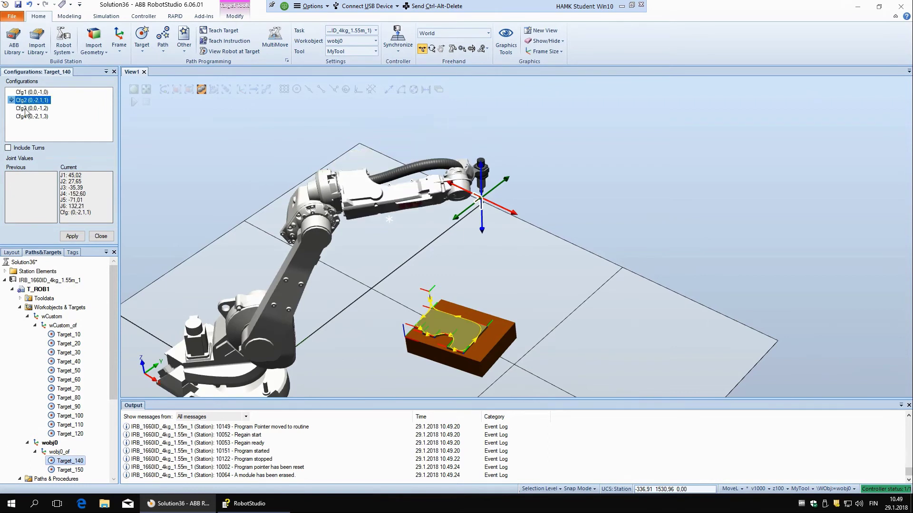
left_click(26, 108)
left_click(28, 116)
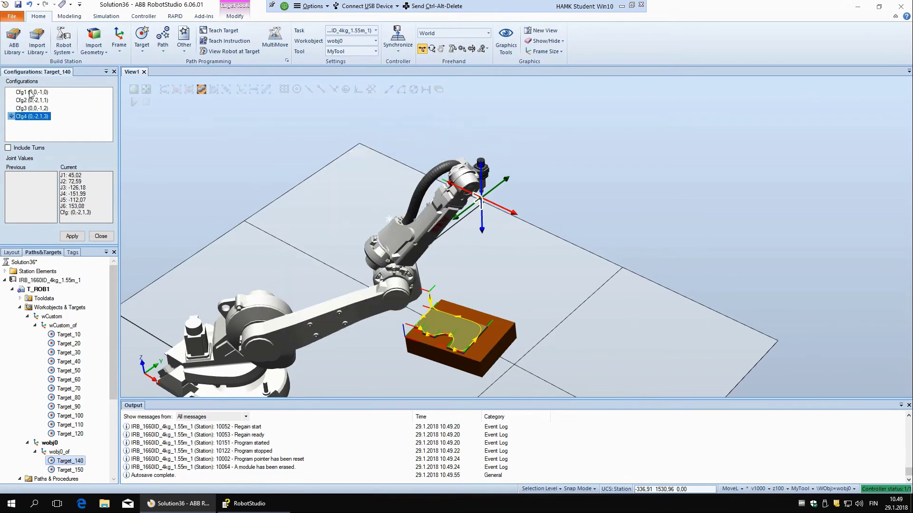
left_click(31, 93)
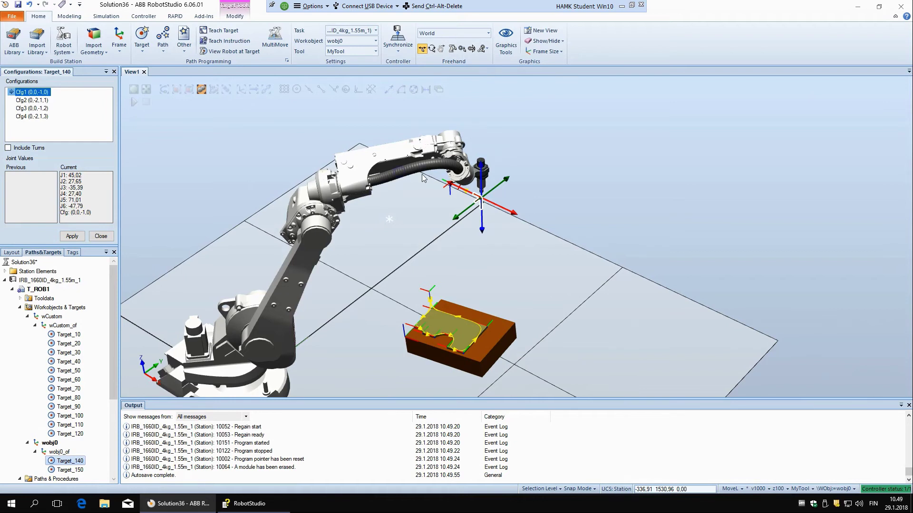
Step: Compare the arm postures of Target_140's four configurations again from other viewing angles and return to Cfg1
left_click_drag(357, 170, 347, 173, "ctrl+shift")
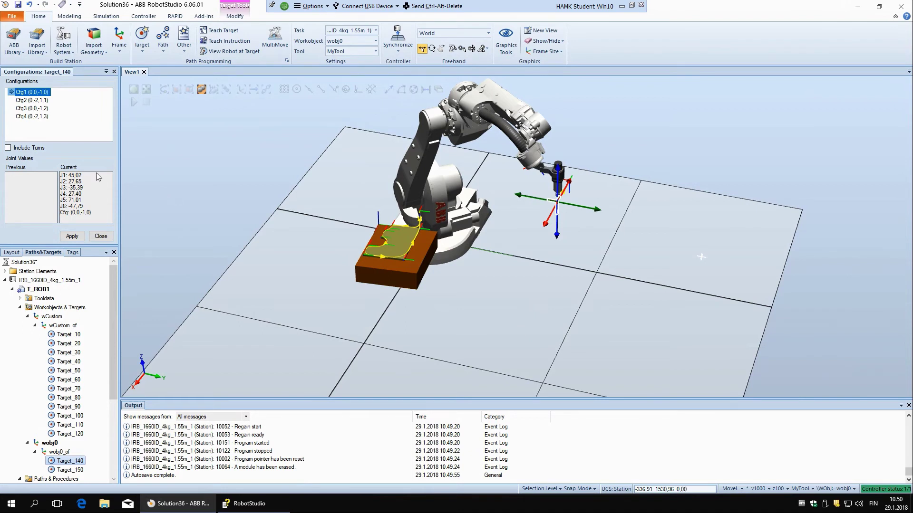
key("Down")
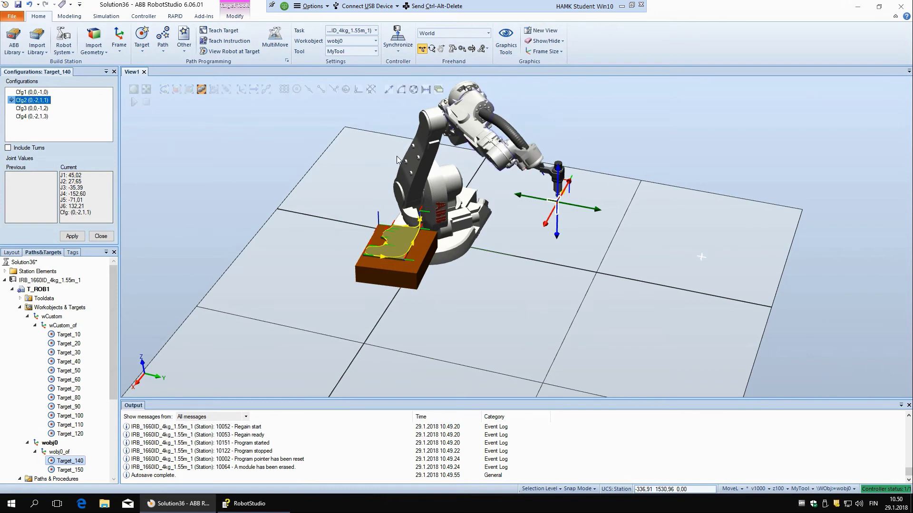
key("Down")
left_click_drag(626, 192, 637, 191, "ctrl+shift")
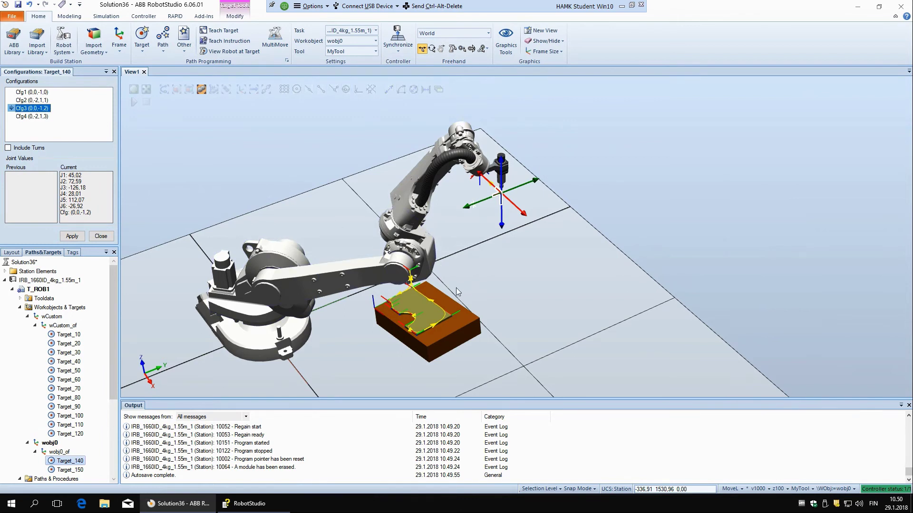
key("Down")
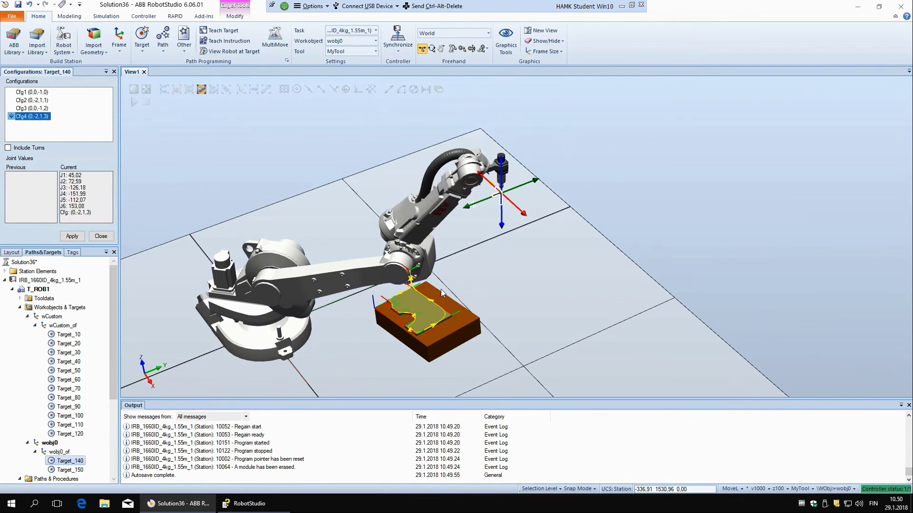
key("Up")
key("Up")
key("Up")
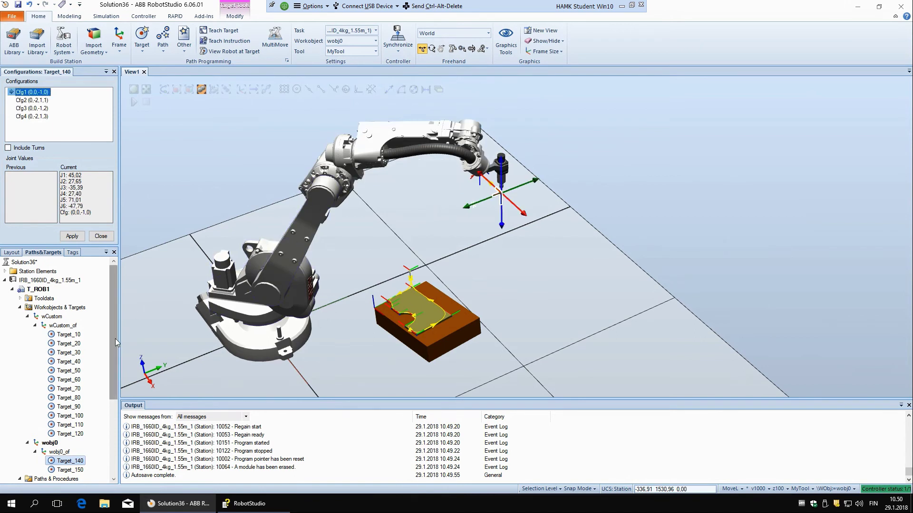
left_click_drag(115, 338, 116, 363)
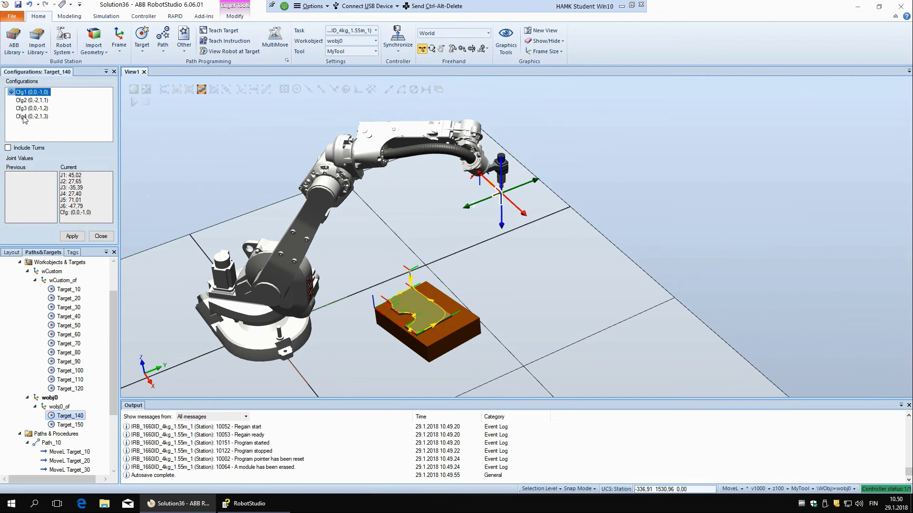
scroll(108, 375, "down", 3)
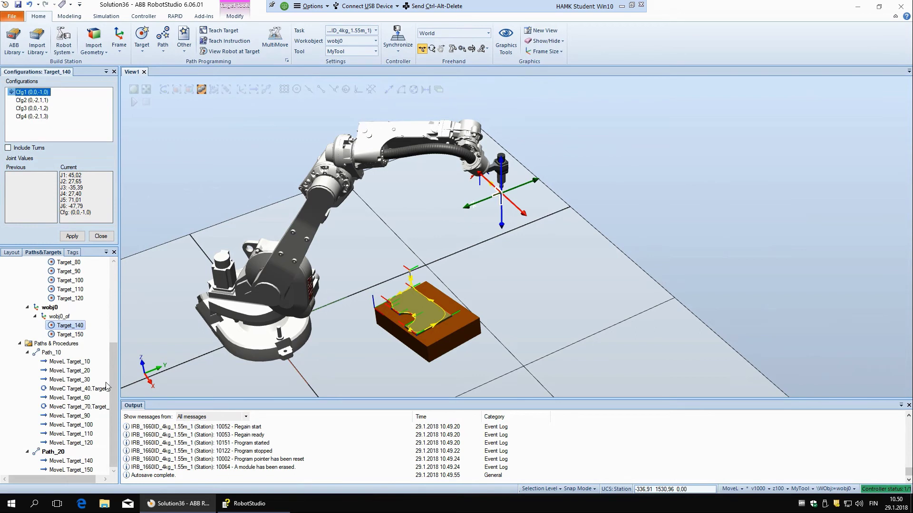
scroll(106, 383, "up", 5)
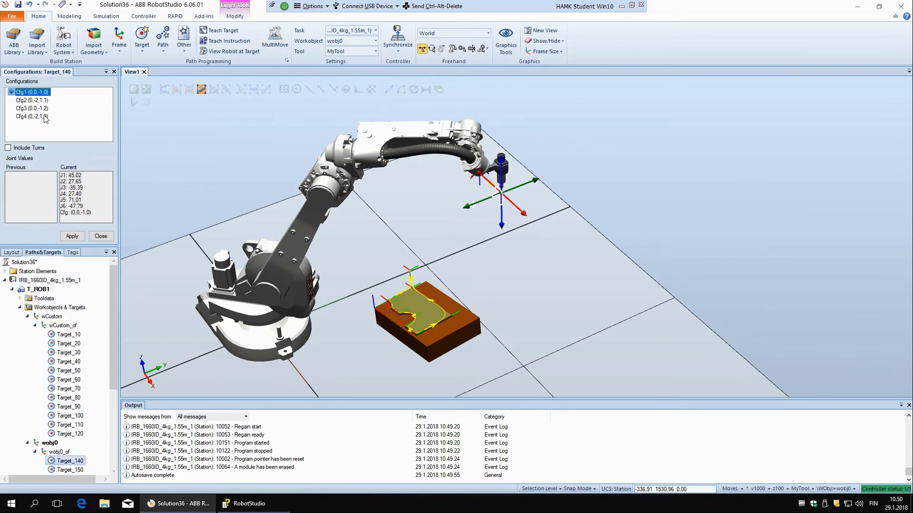
Step: Alternate between Cfg1 and Cfg2 of Target_140 to compare how the wrist and forearm turn
left_click(41, 100)
left_click(41, 93)
left_click(31, 101)
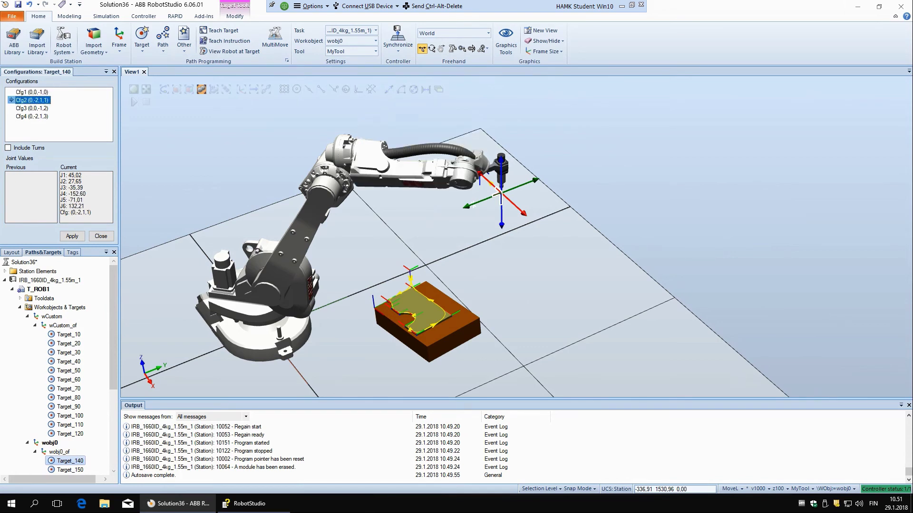
key("Up")
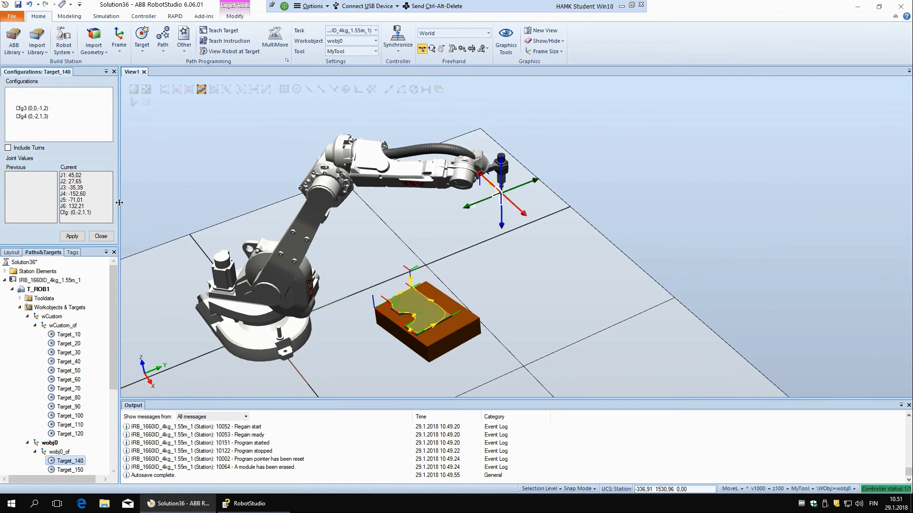
key("Down")
key("Up")
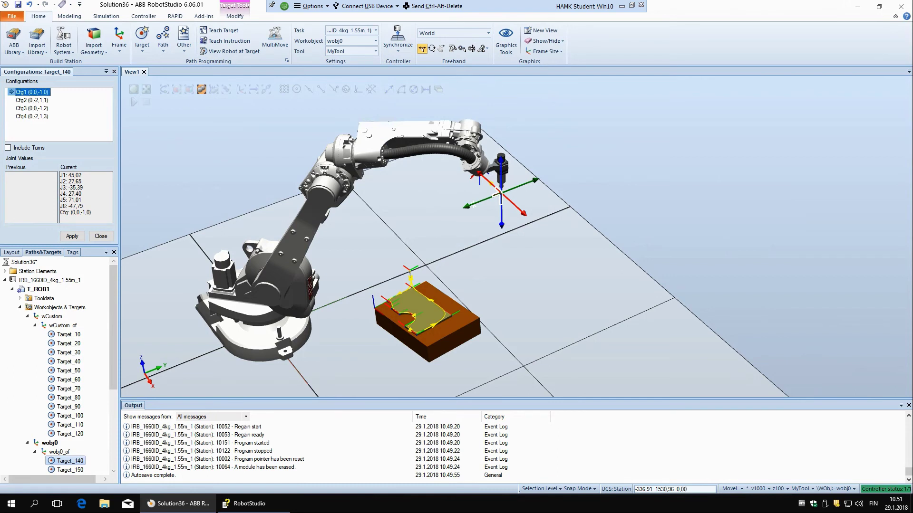
key("Down")
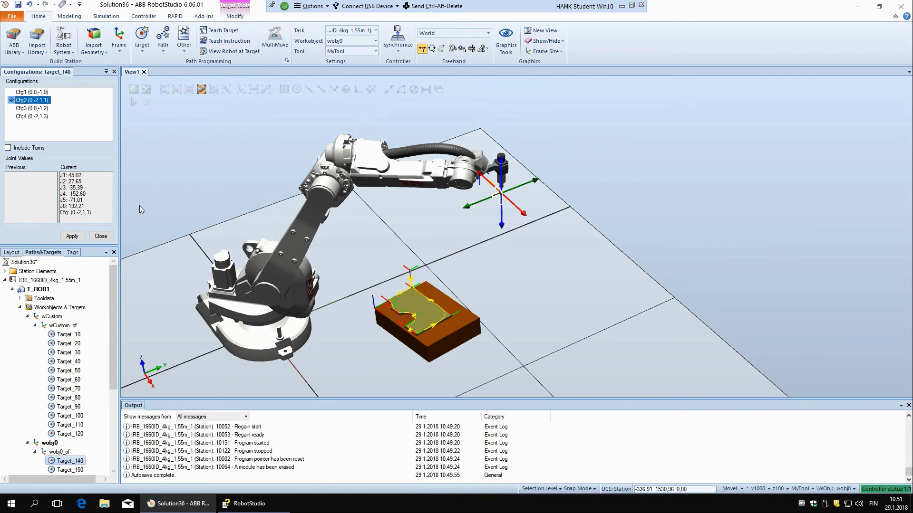
Step: Assign configuration Cfg1 (0,0,-1,0) to Target_140 and finish configuring the target
key("Up")
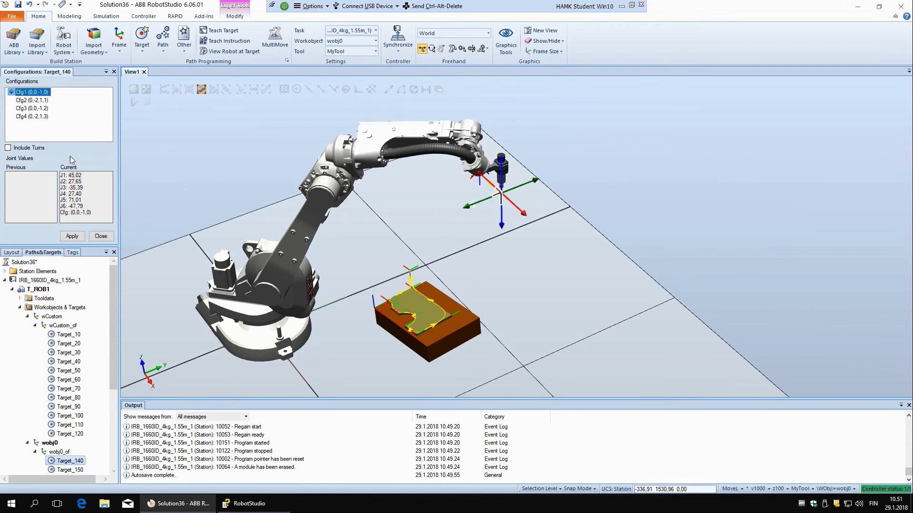
left_click(72, 236)
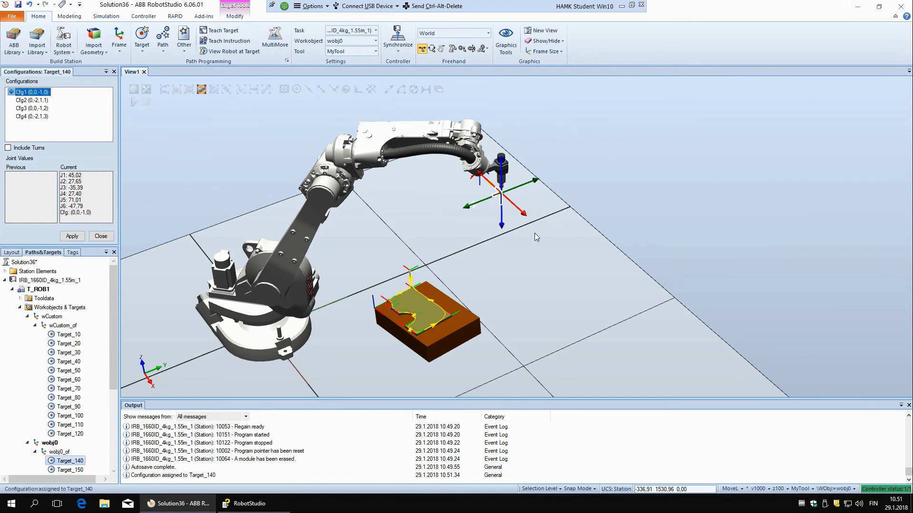
left_click(101, 236)
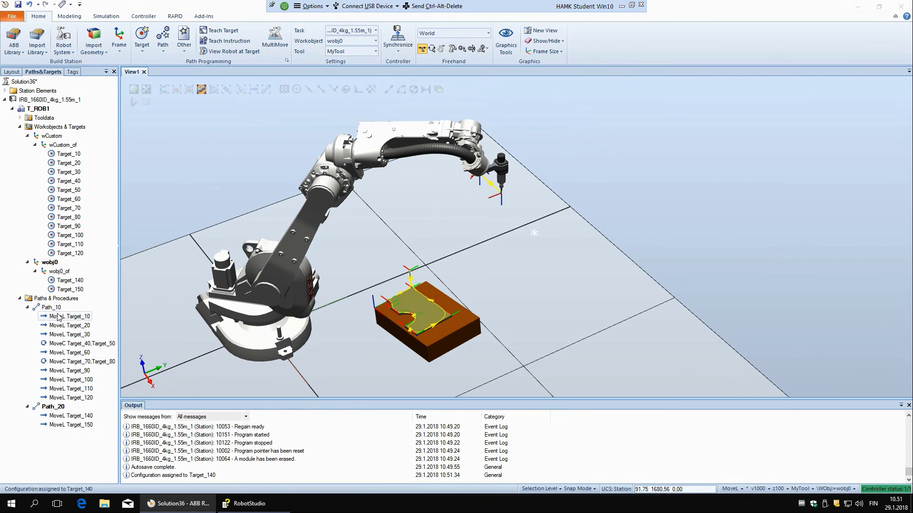
Step: Open the configurations of the MoveL Target_10 instruction in Path_10 and preview the robot postures from Cfg1 to Cfg6
right_click(58, 318)
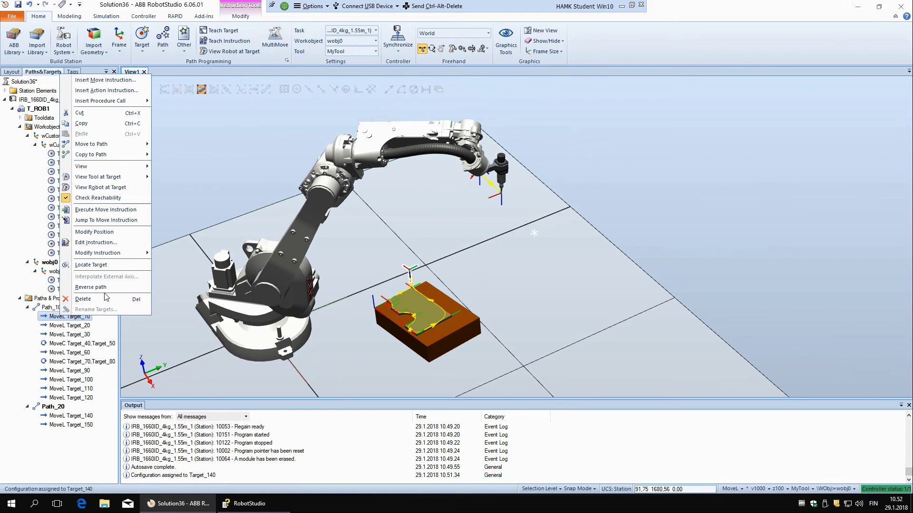
mouse_move(128, 256)
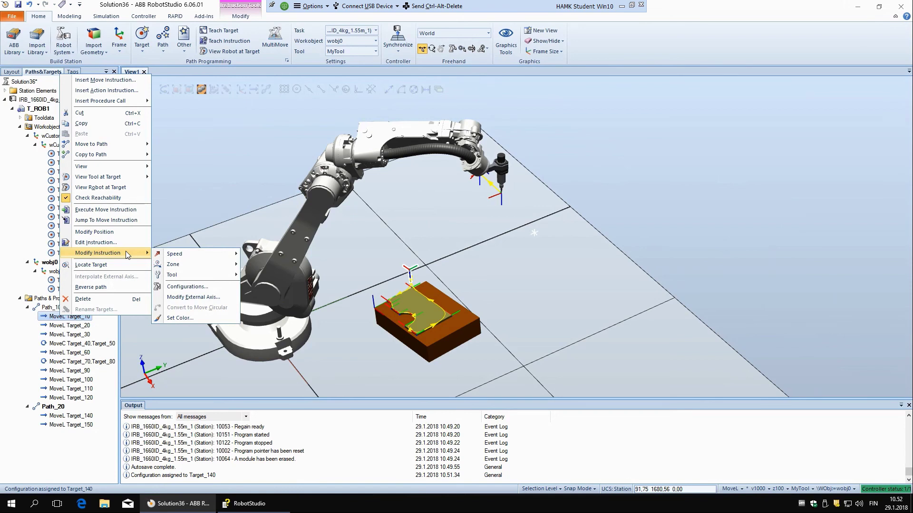
left_click(187, 287)
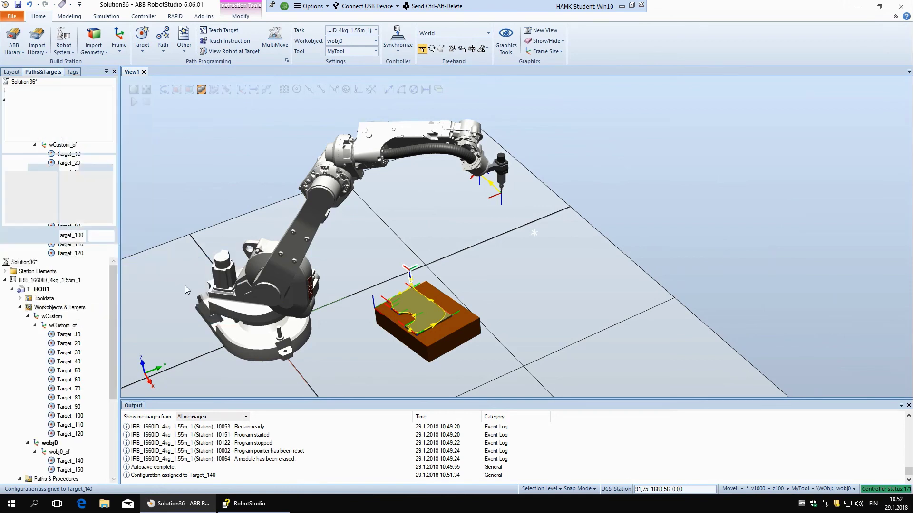
left_click(44, 100)
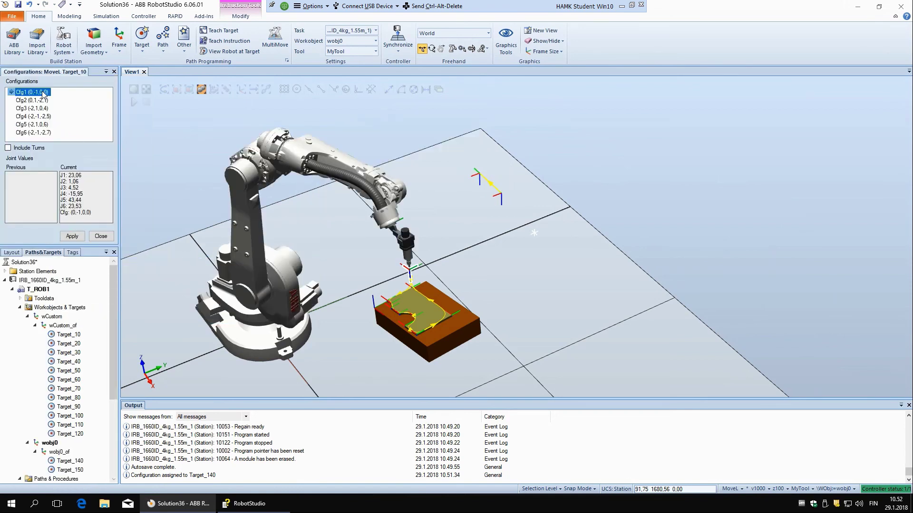
key("Down")
key("Down")
key("Down")
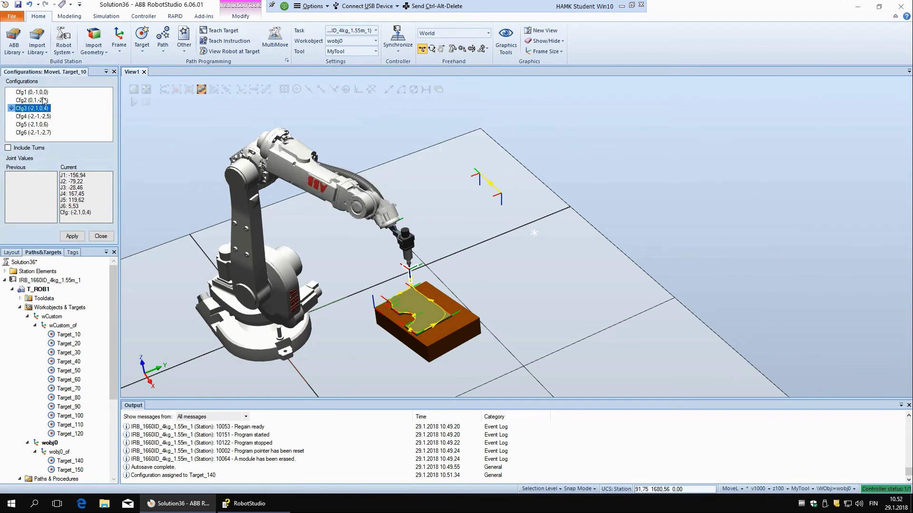
key("Down")
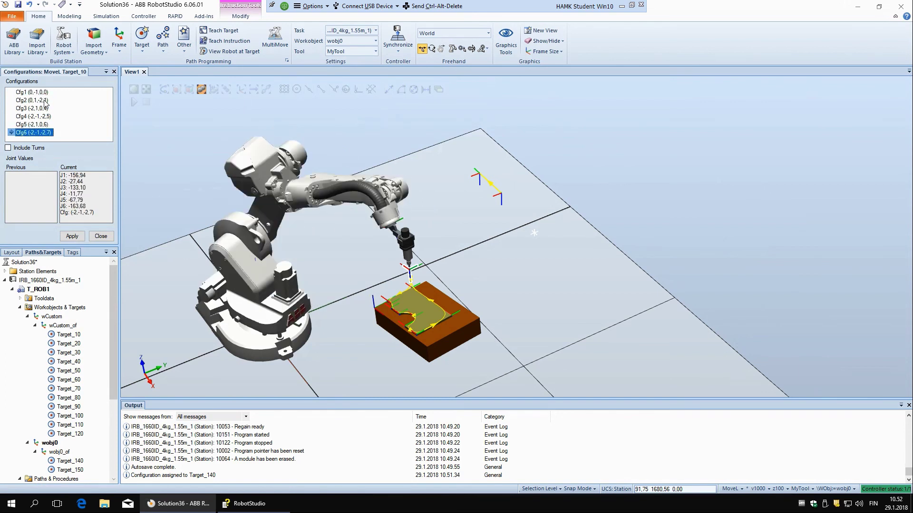
Step: Review MoveL Target_10's configurations in reverse back to Cfg1 and close them without applying any
scroll(72, 464, "down", 1)
scroll(73, 464, "down", 4)
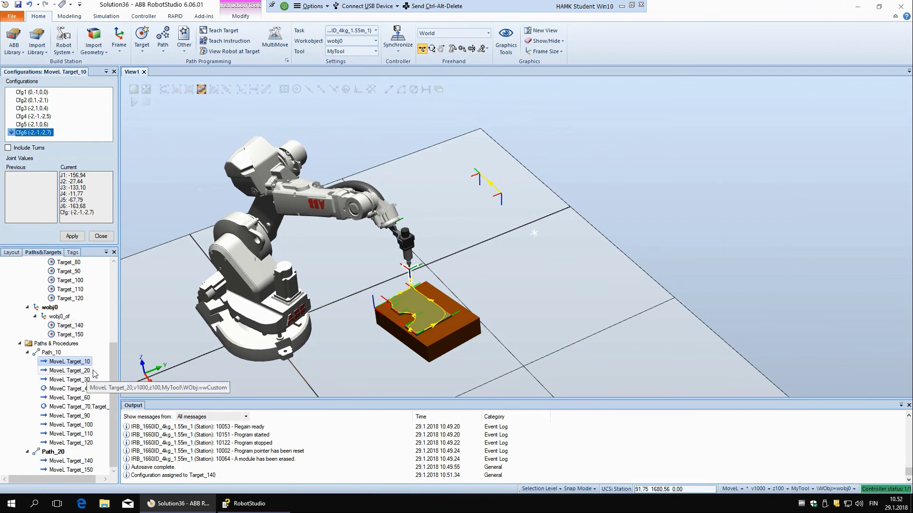
key("Up")
key("Up")
key("Up")
key("Up")
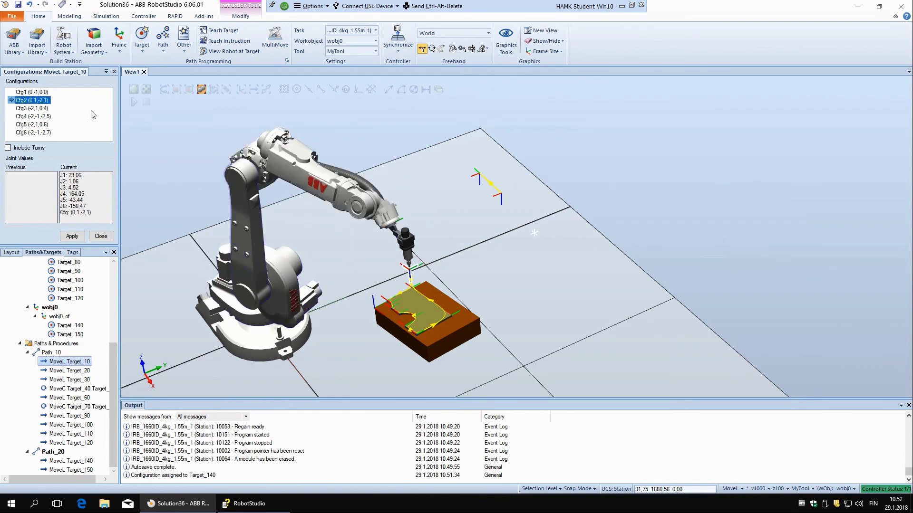
key("Up")
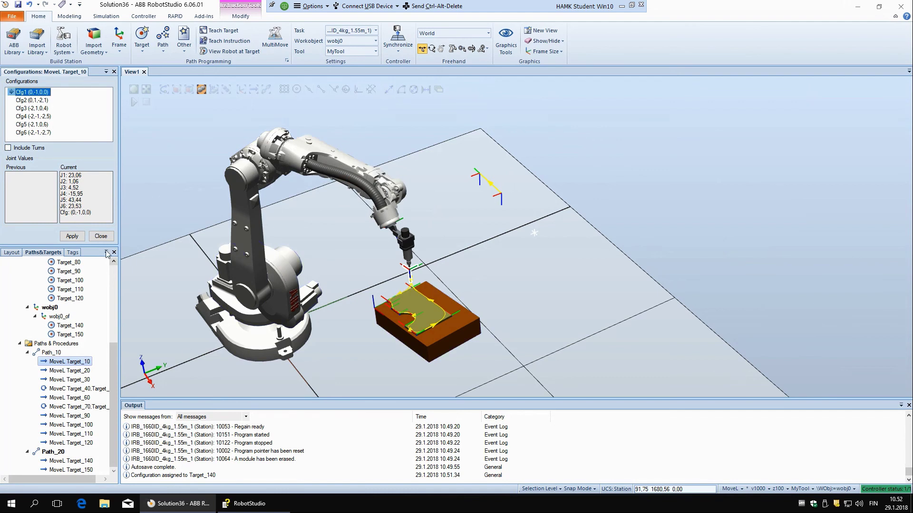
left_click(98, 238)
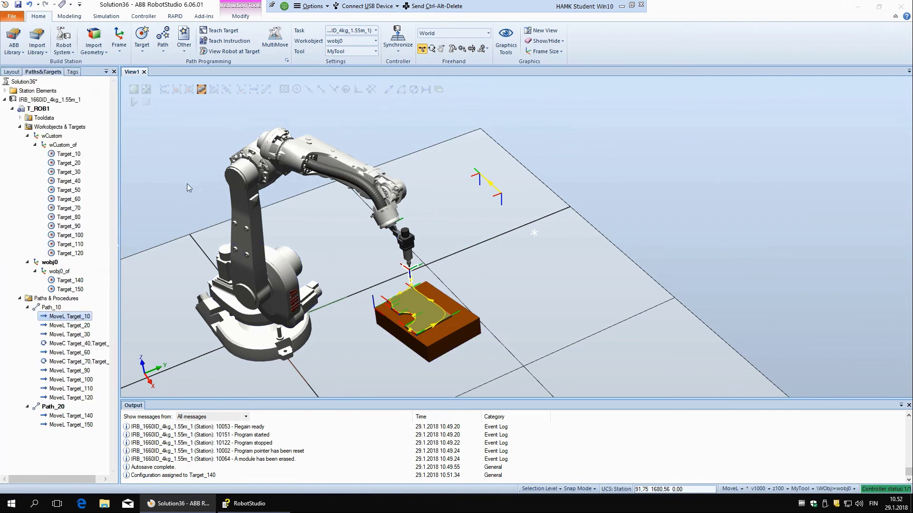
left_click(507, 178)
left_click_drag(498, 195, 500, 187, "ctrl+shift")
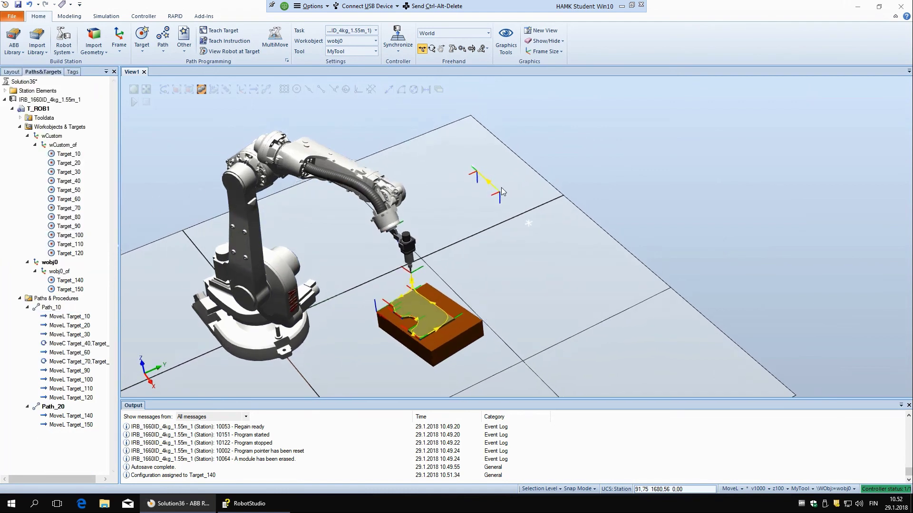
scroll(477, 172, "down", 4)
scroll(475, 171, "up", 2)
scroll(478, 175, "up", 1)
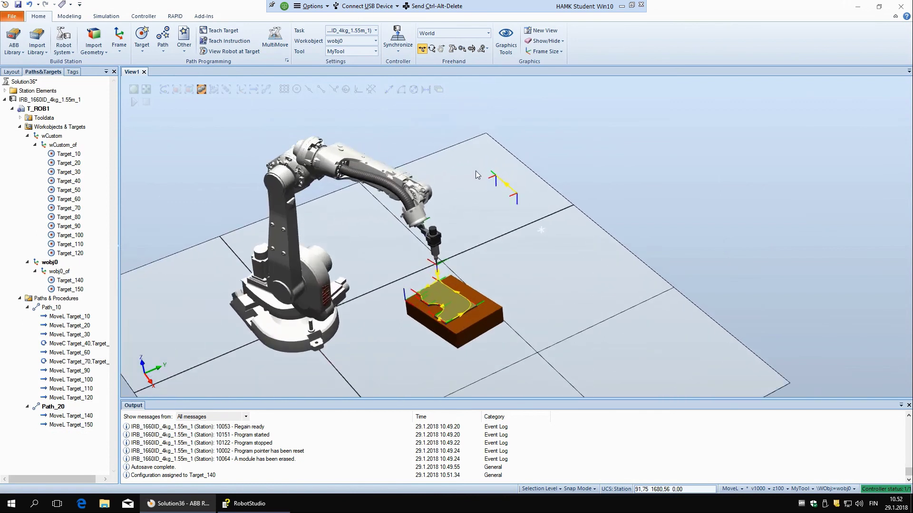
scroll(477, 175, "down", 3)
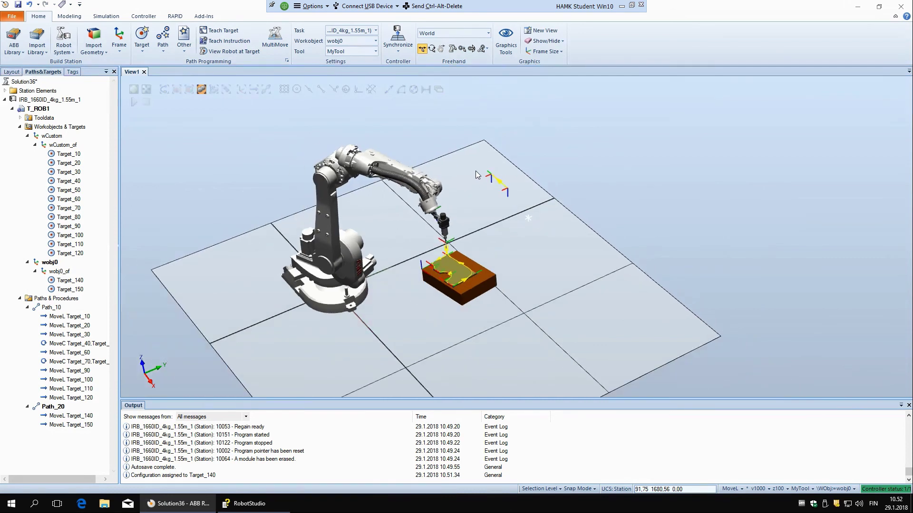